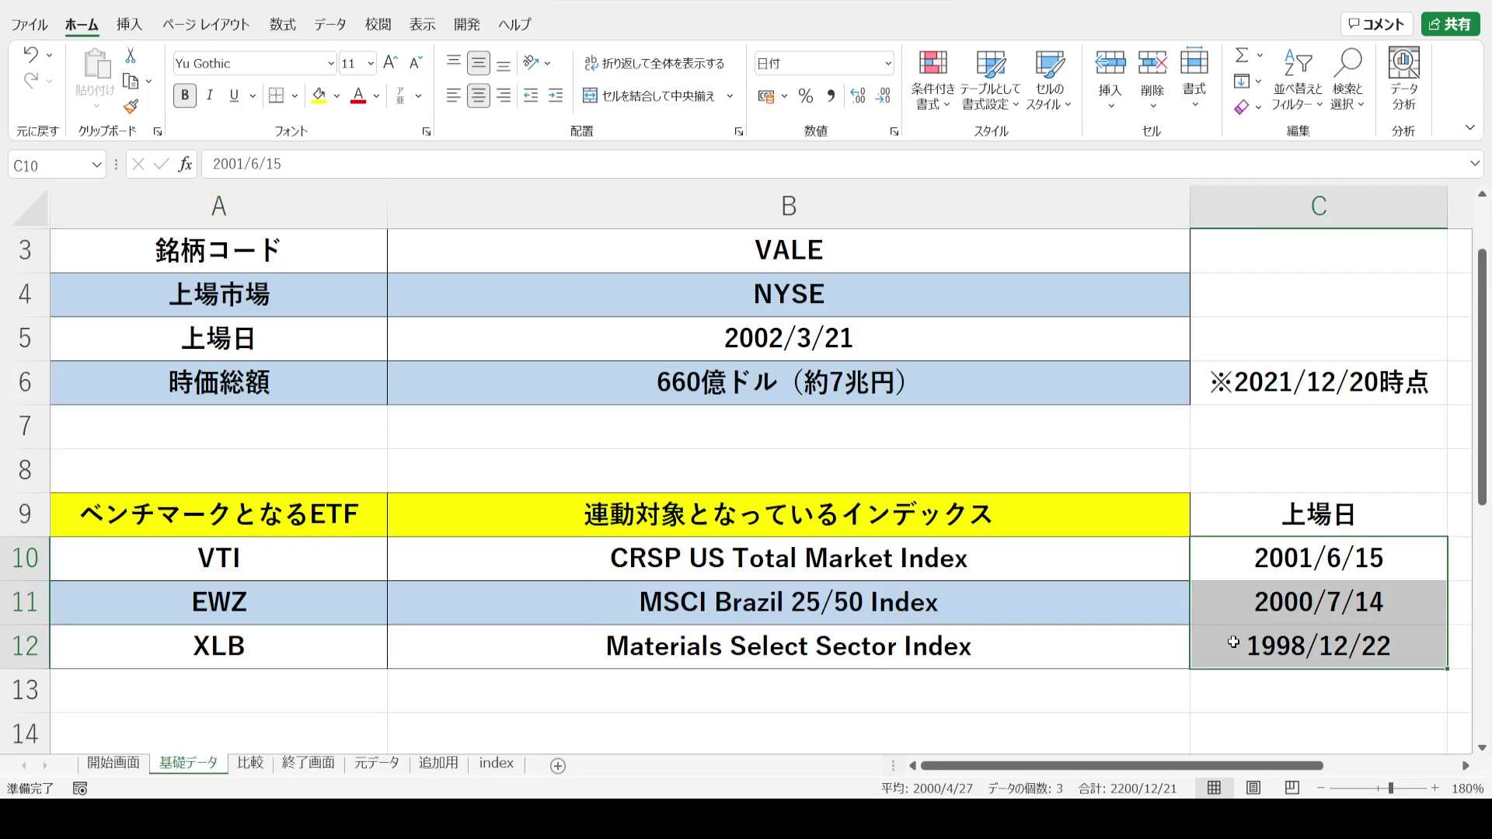
# - Check VALE's listing date row, and view the return types table further down the 基礎データ sheet
pyautogui.click(13, 335)
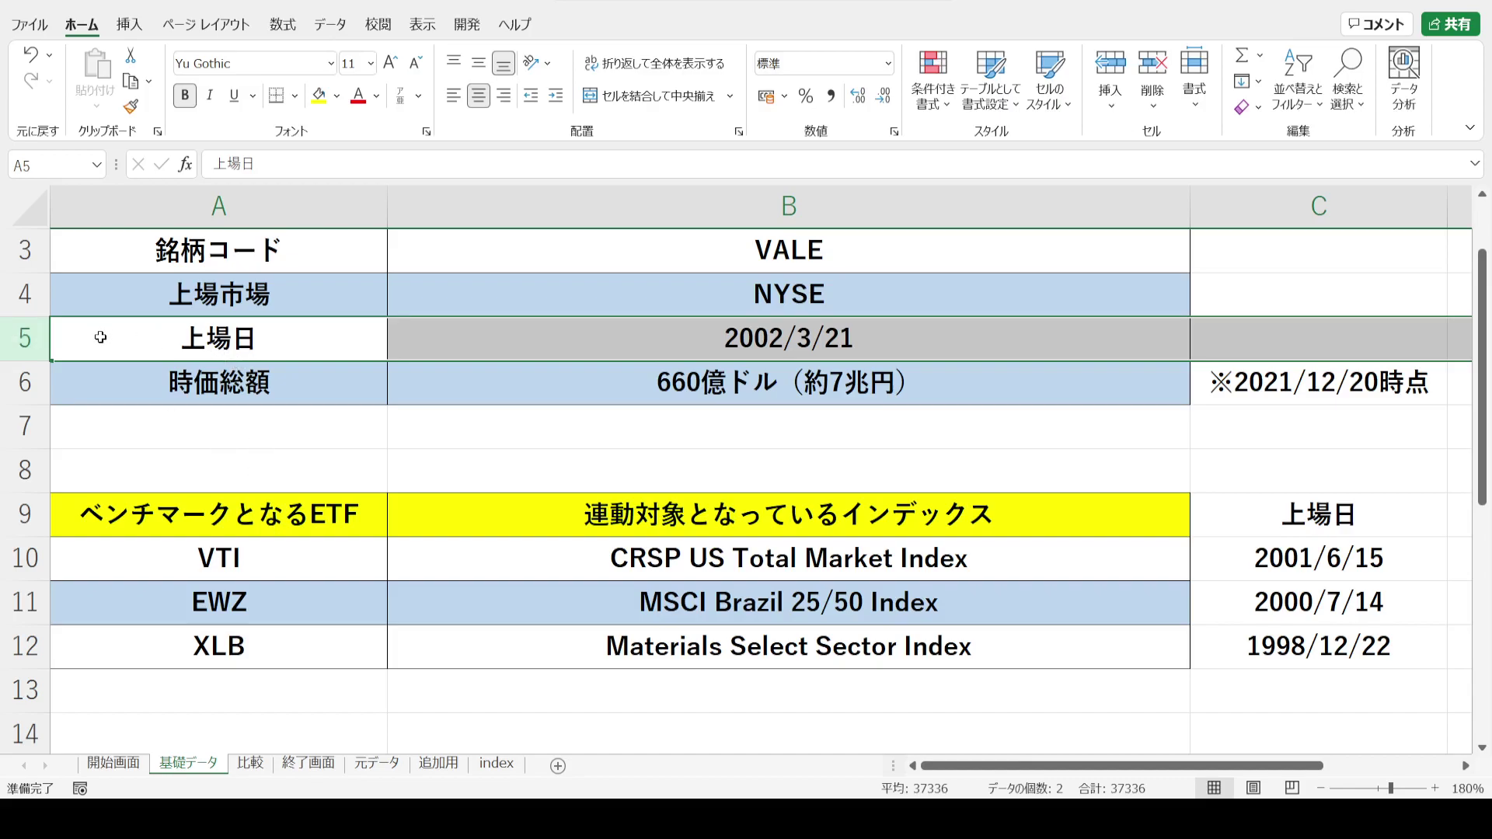
pyautogui.click(175, 706)
pyautogui.scroll(-2, 175, 706)
pyautogui.click(174, 706)
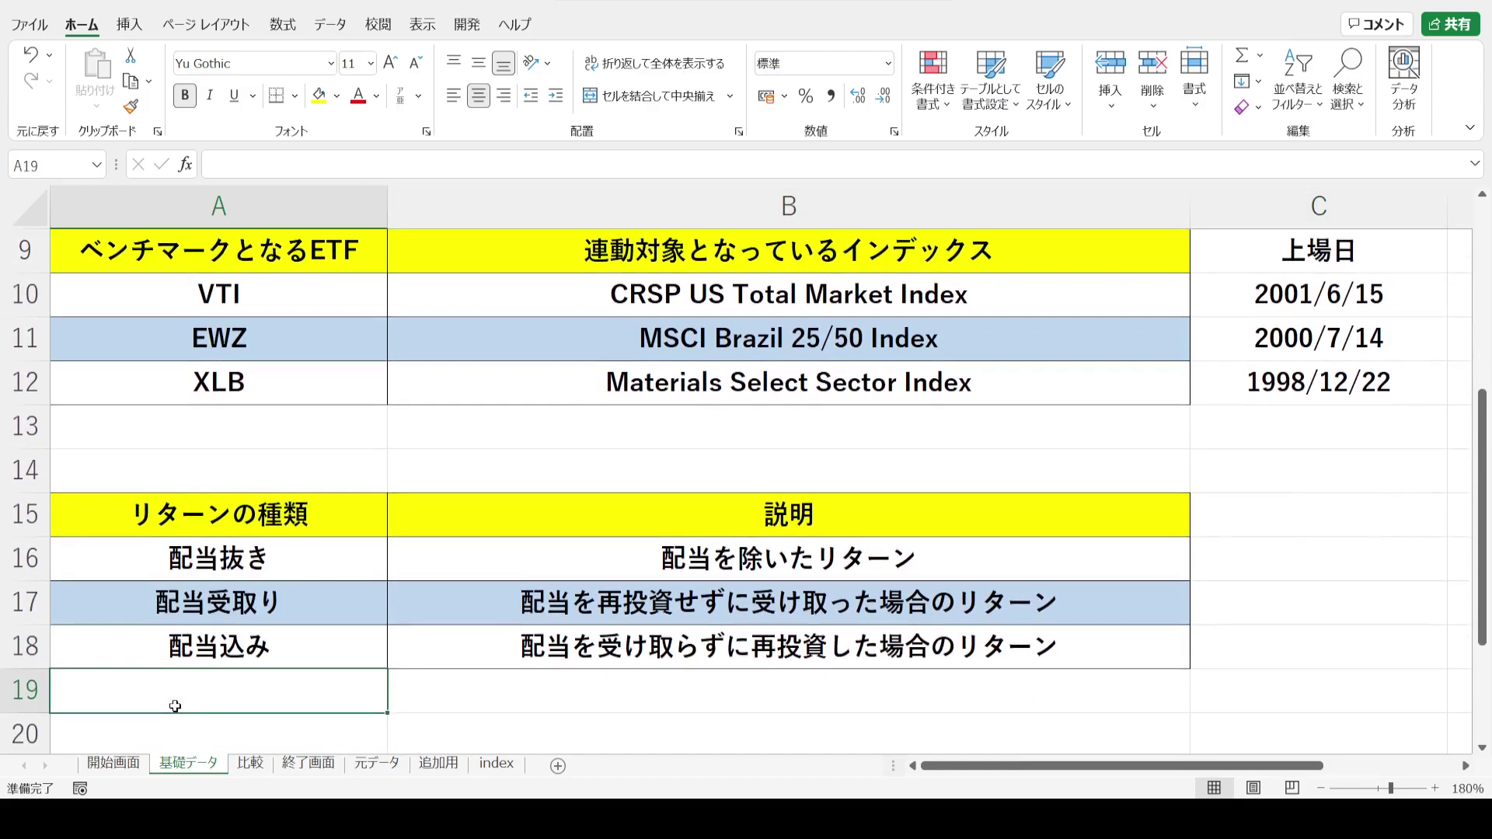
# - Make the text of the 配当込み row in the return types table red
pyautogui.moveTo(17, 565); pyautogui.dragTo(24, 661)
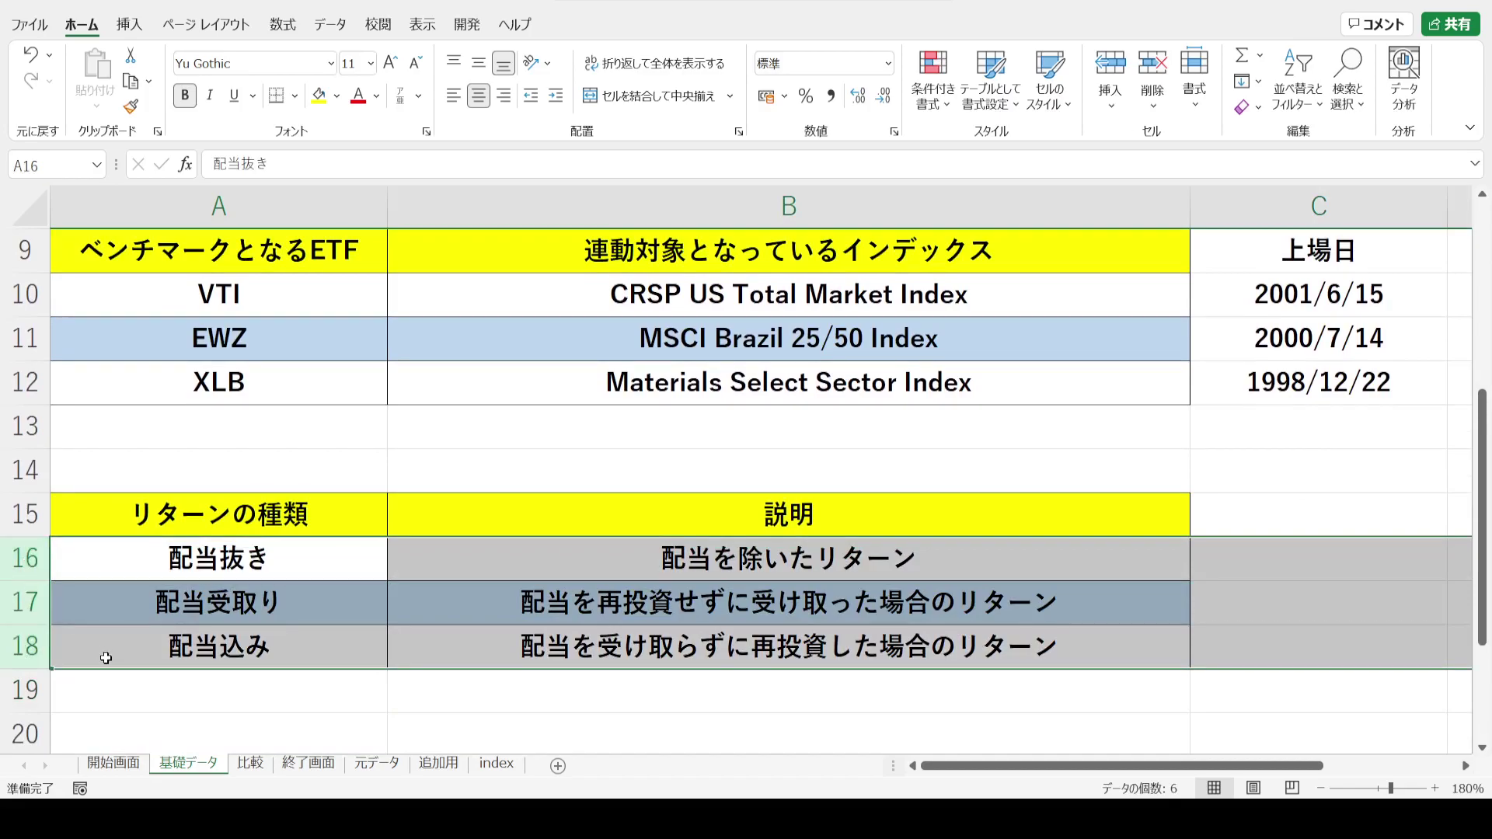
pyautogui.click(6, 650)
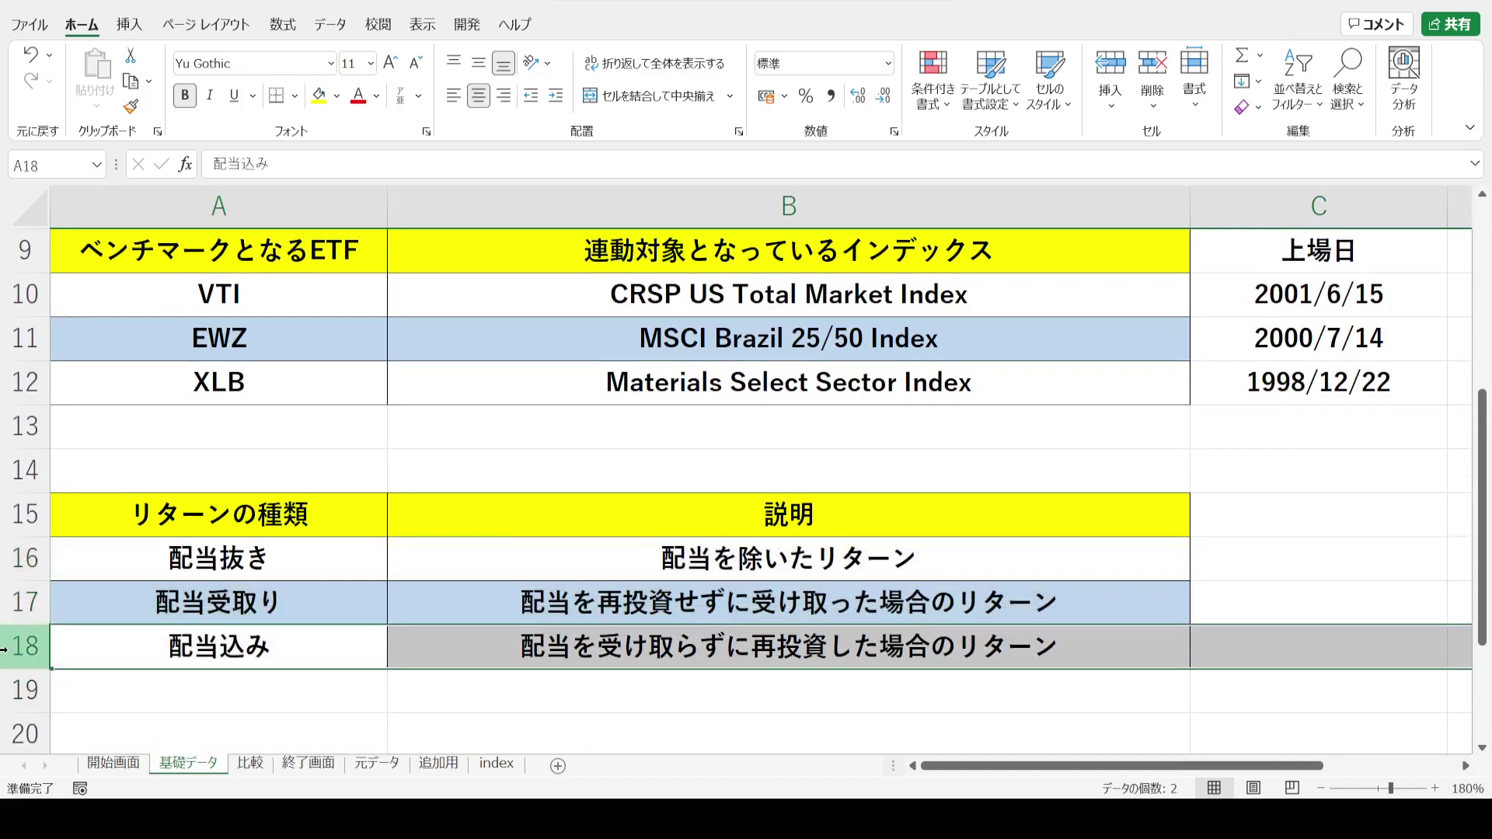
pyautogui.click(360, 99)
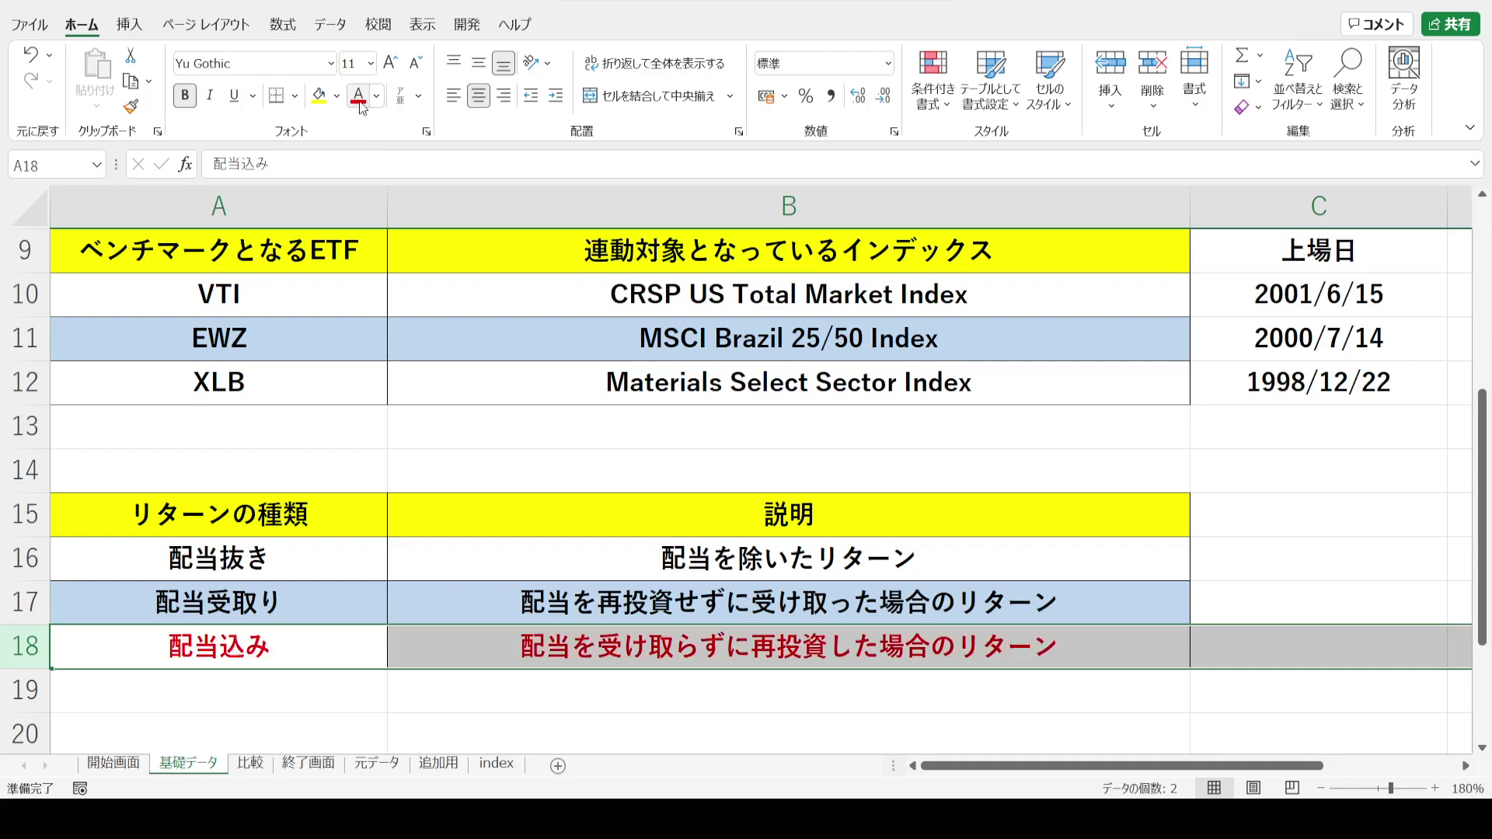
# - Review the 考えるべきポイント table, covering the rows on benchmark correlation and size of risk
pyautogui.press('Down')
pyautogui.press('Down')
pyautogui.press('Down')
pyautogui.press('Down')
pyautogui.press('Down')
pyautogui.press('Down')
pyautogui.press('Down')
pyautogui.press('Down')
pyautogui.press('Down')
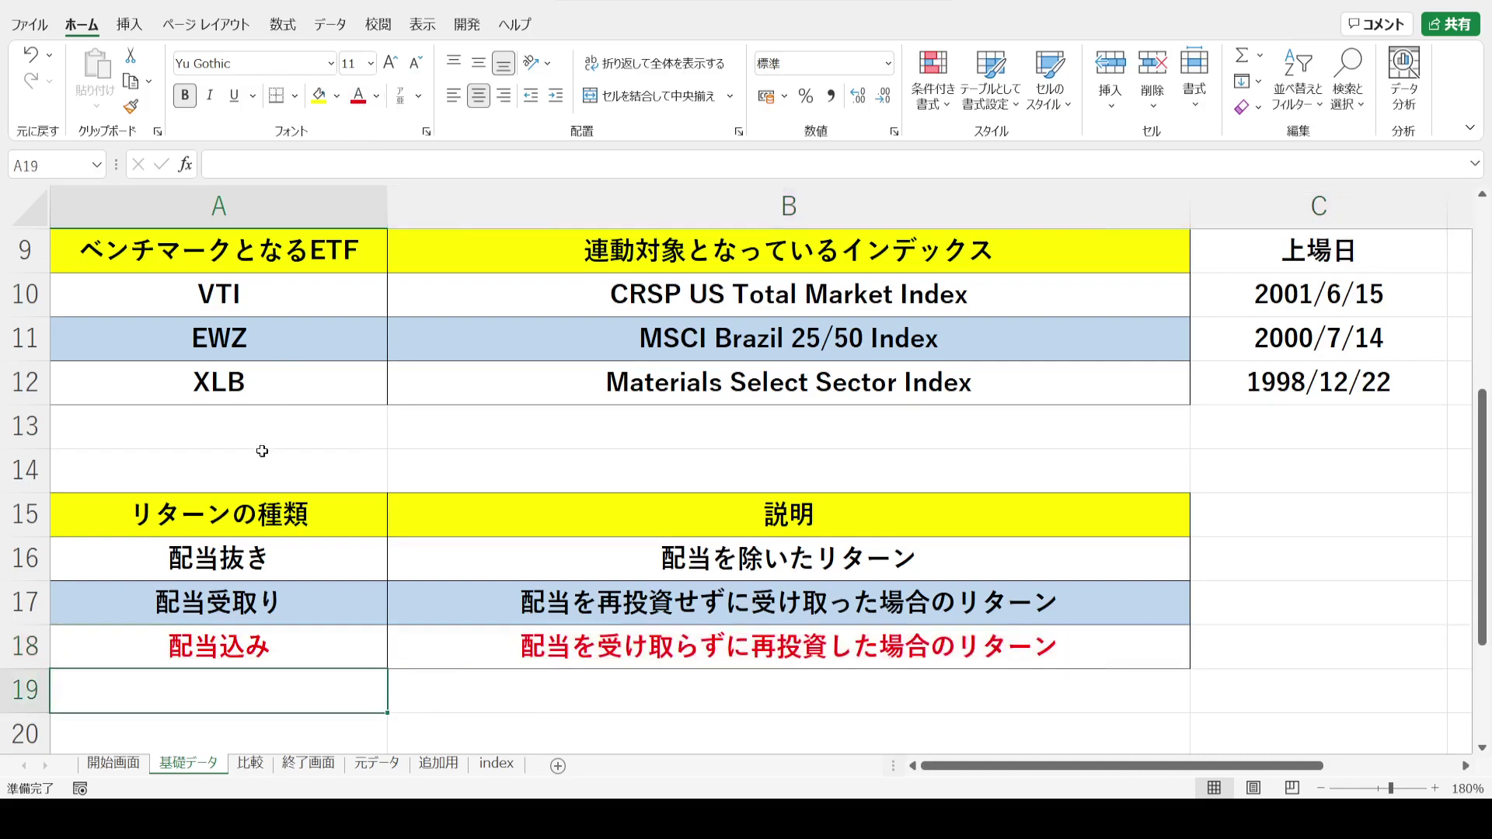
pyautogui.moveTo(27, 470); pyautogui.dragTo(23, 503)
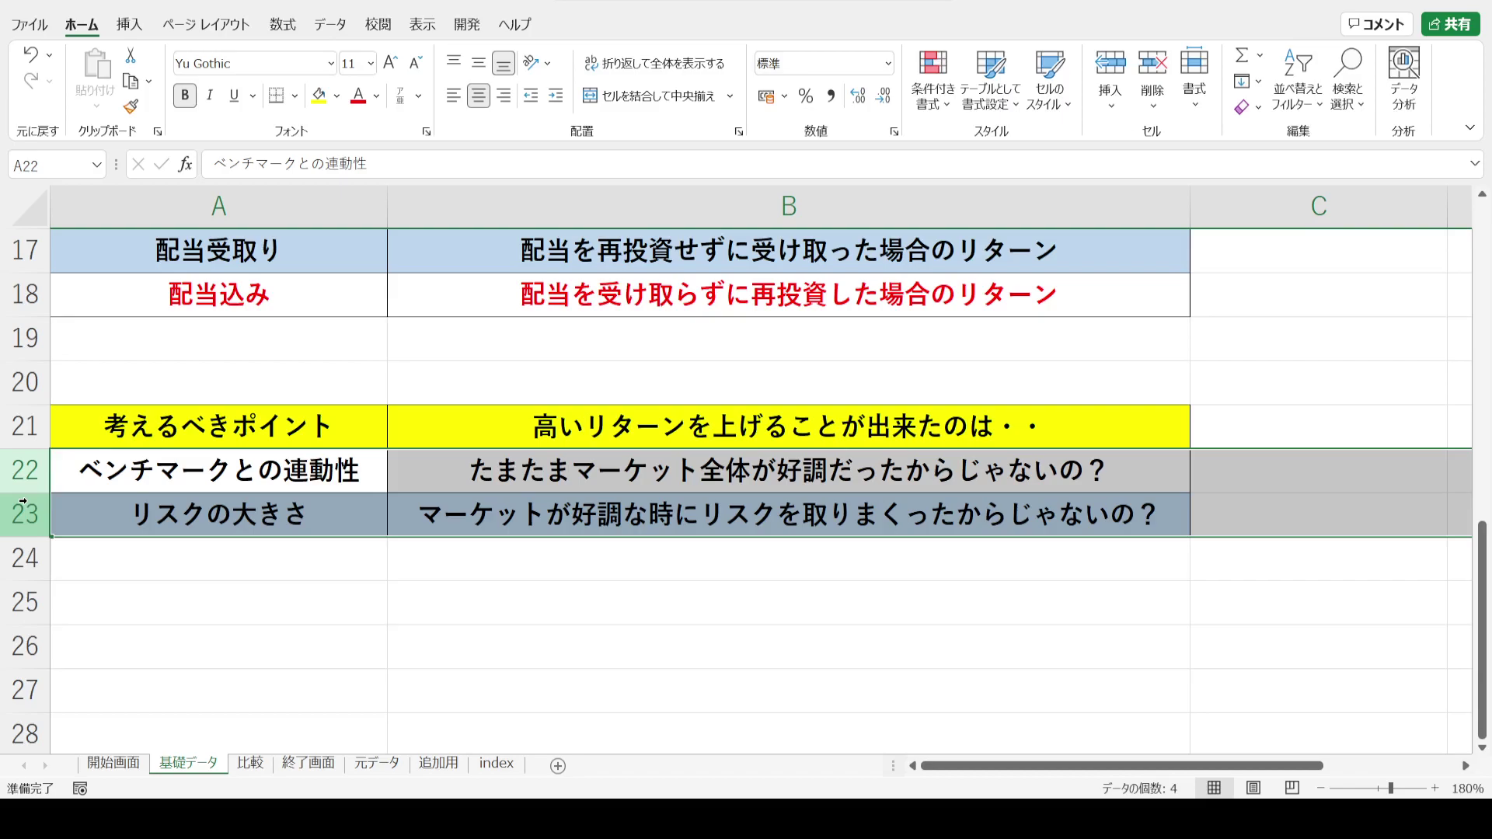
pyautogui.click(20, 477)
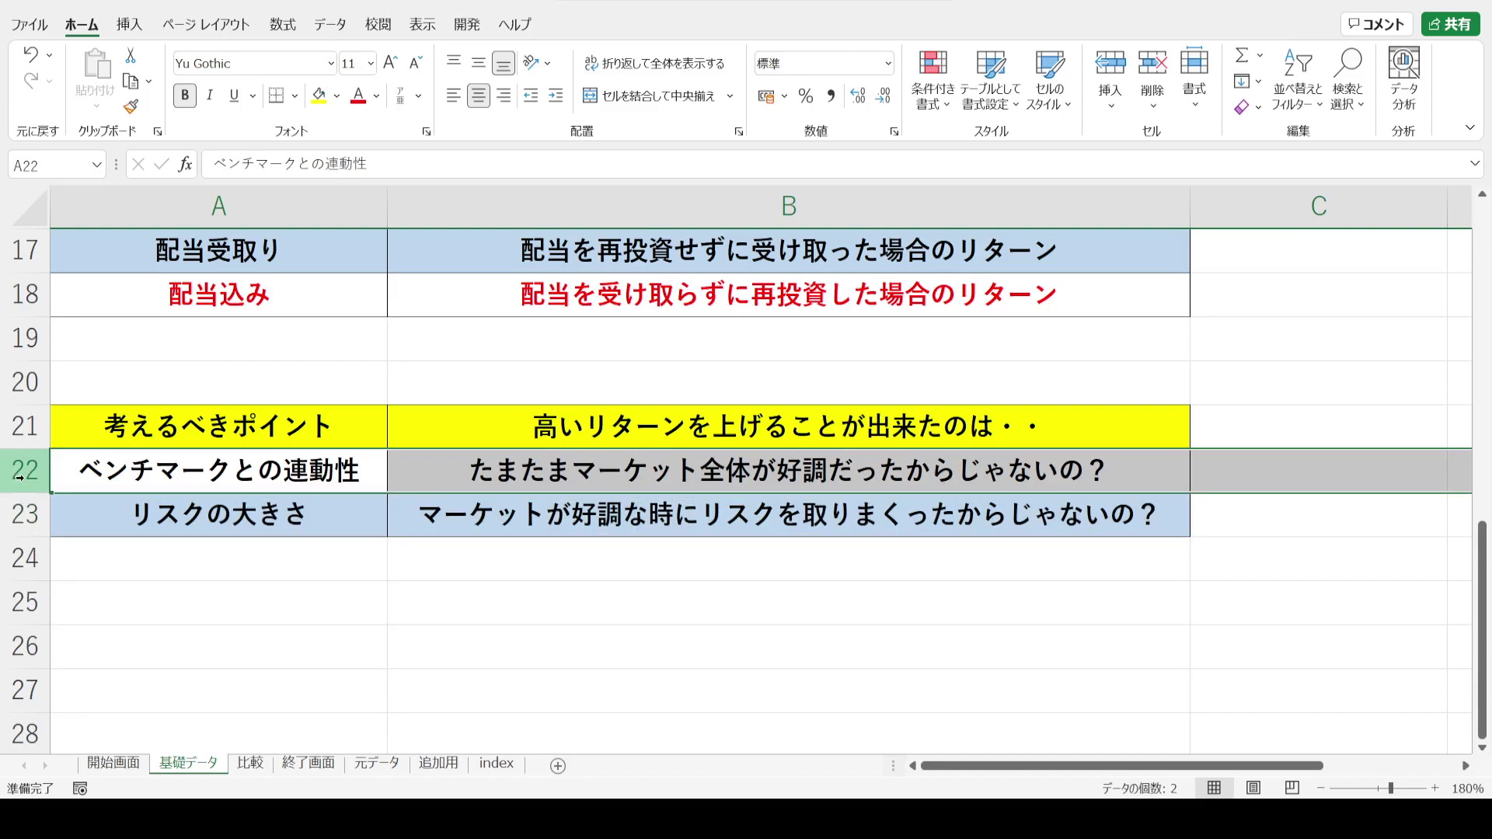
pyautogui.press('Down')
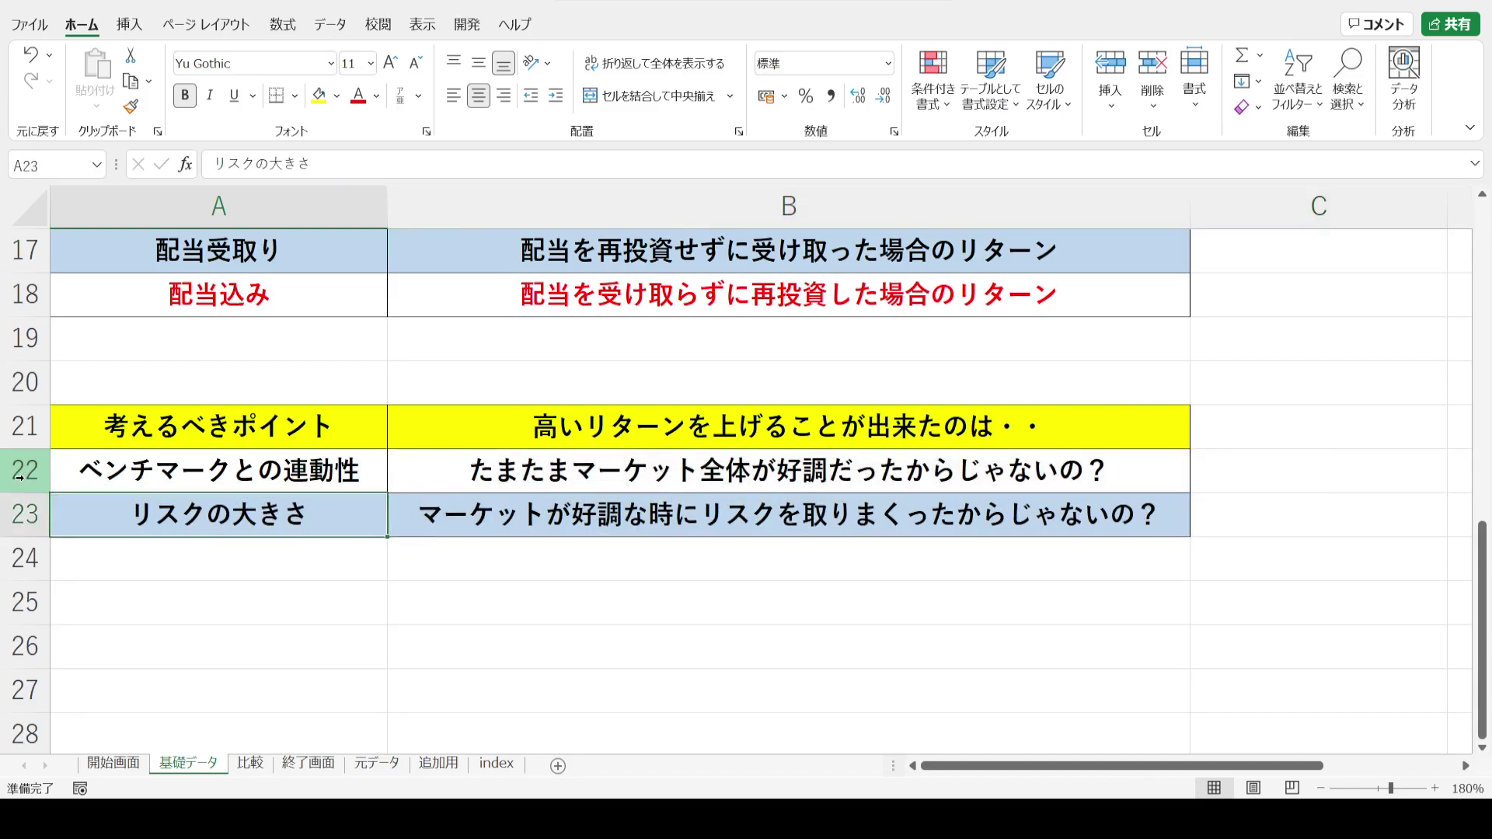
pyautogui.click(16, 513)
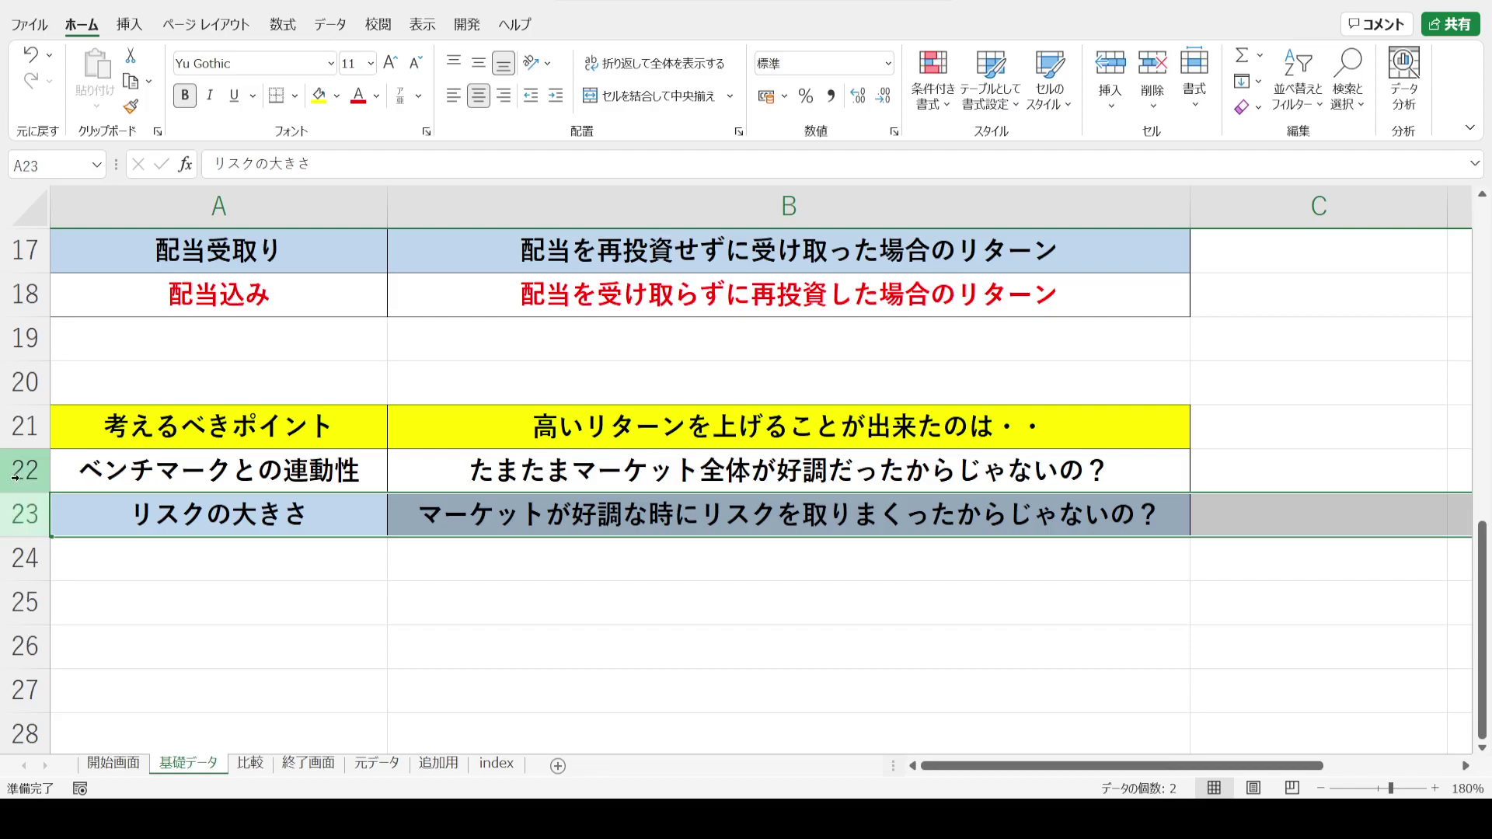
pyautogui.moveTo(14, 478); pyautogui.dragTo(16, 505)
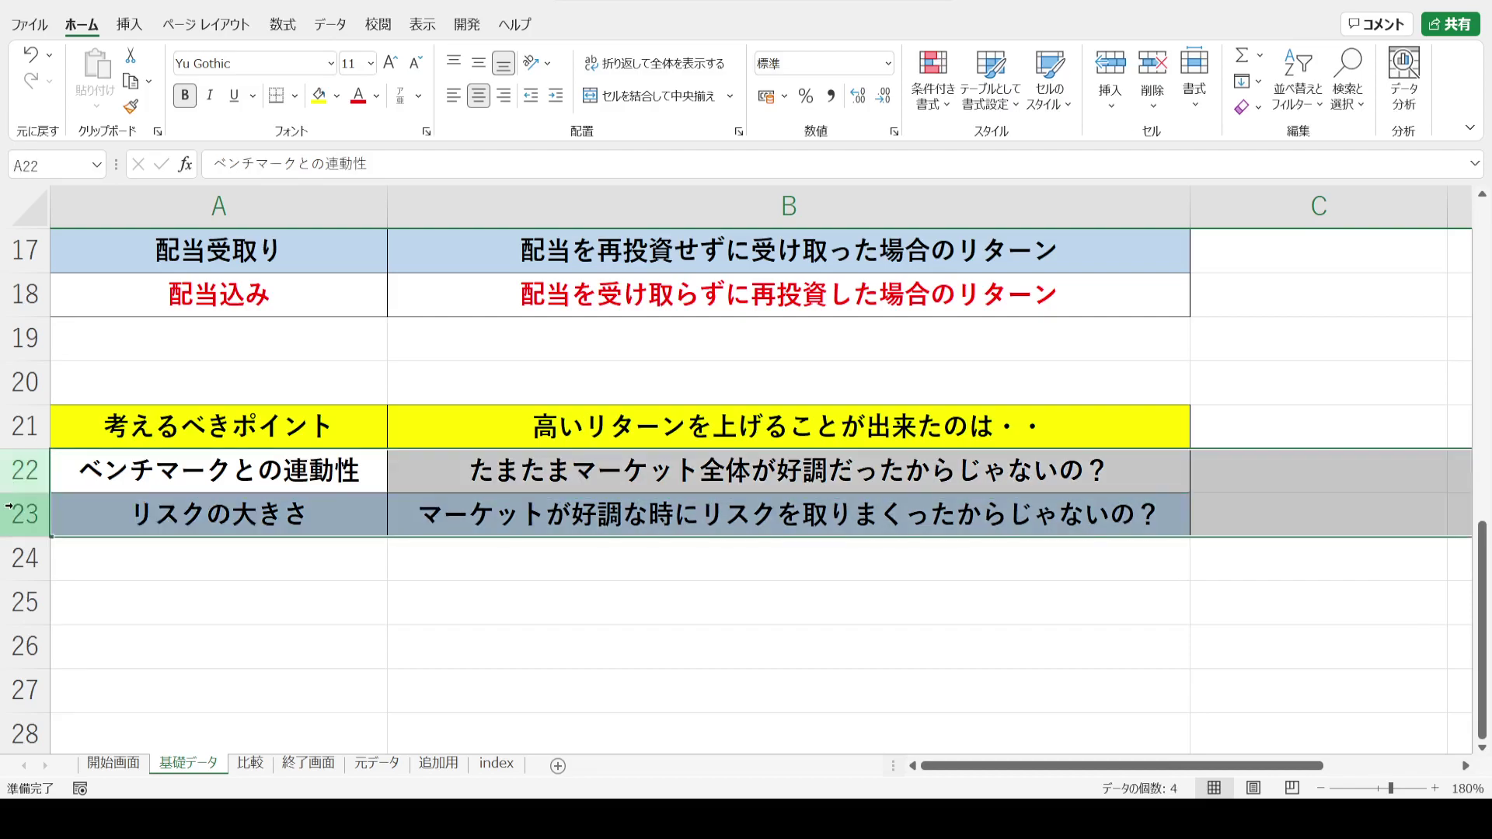
# - Open the 比較 sheet and examine its VALE columns from single day to 10 years and the 配当込み label
pyautogui.click(250, 763)
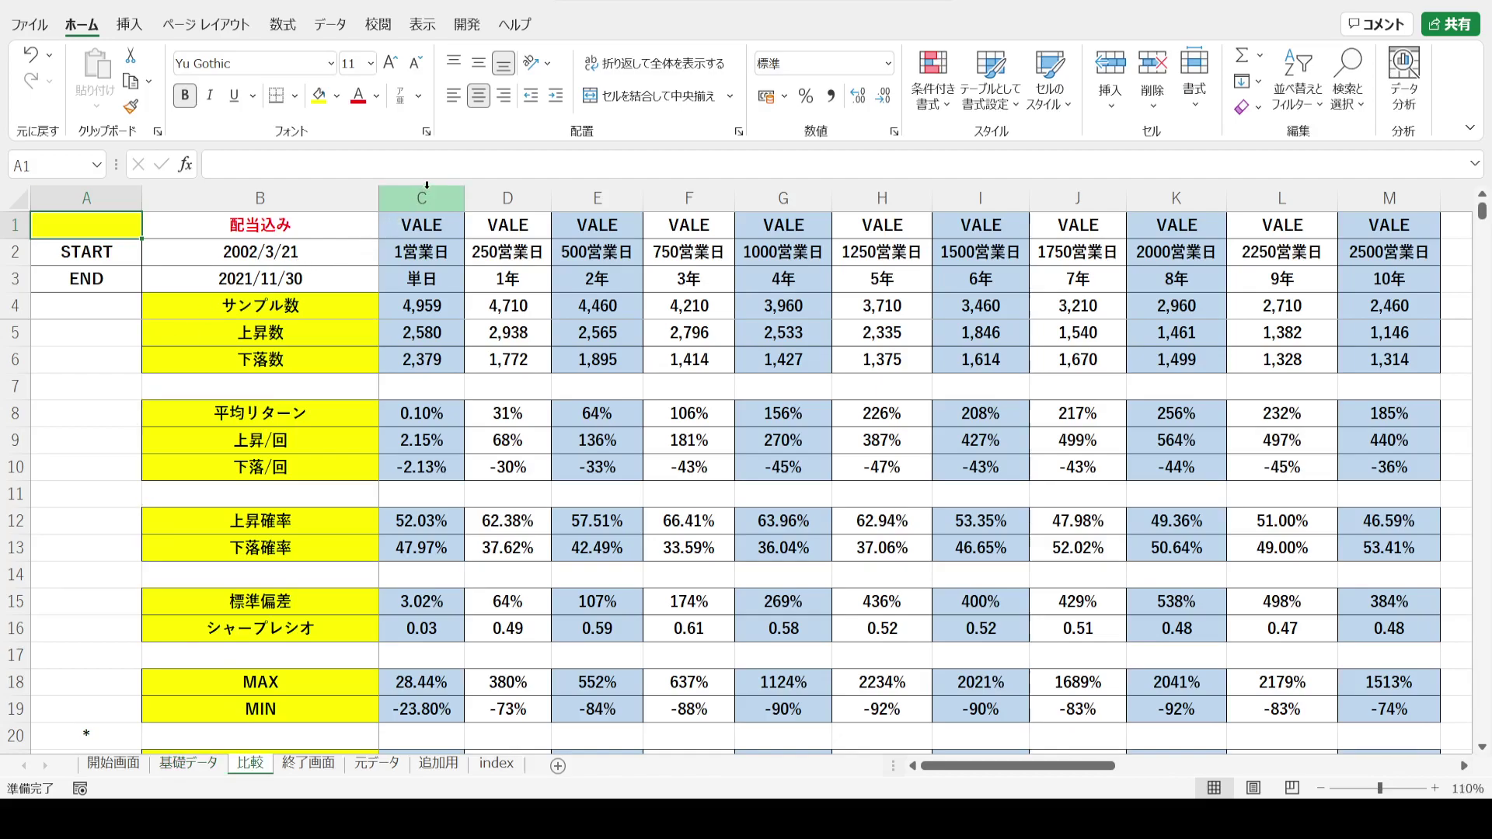
pyautogui.click(427, 187)
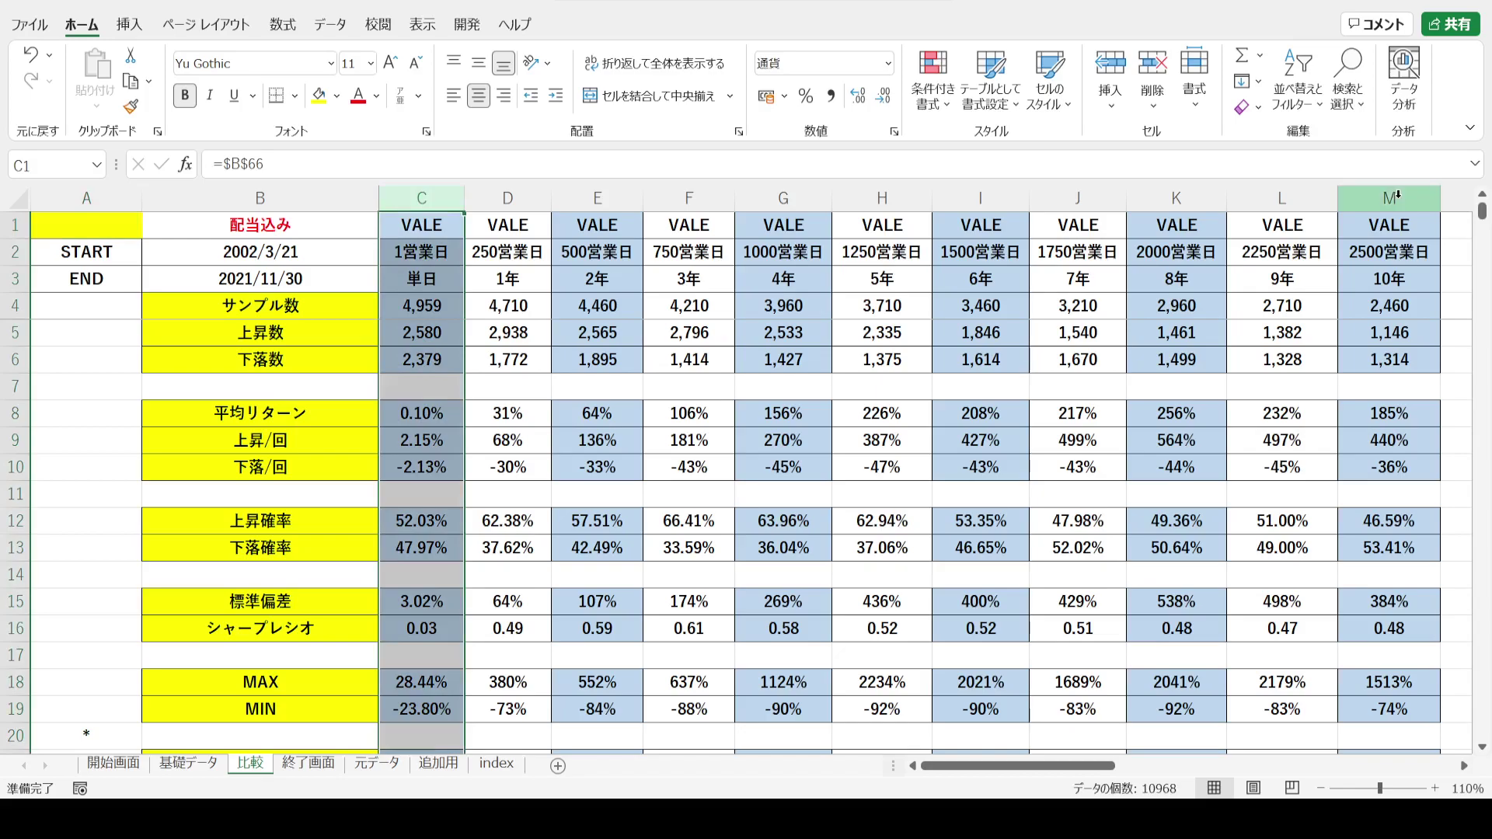
pyautogui.click(1398, 196)
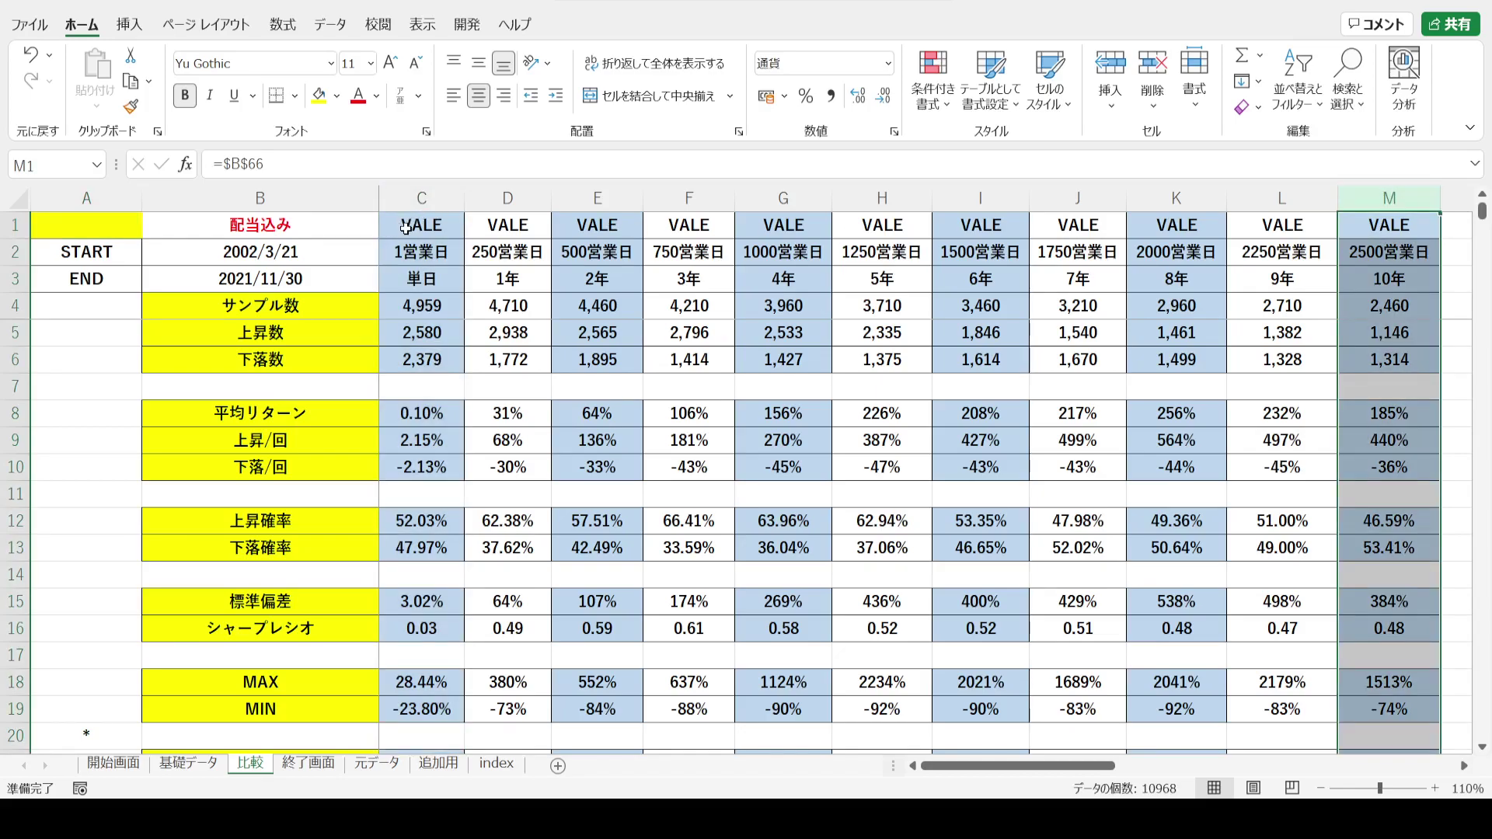
pyautogui.click(293, 228)
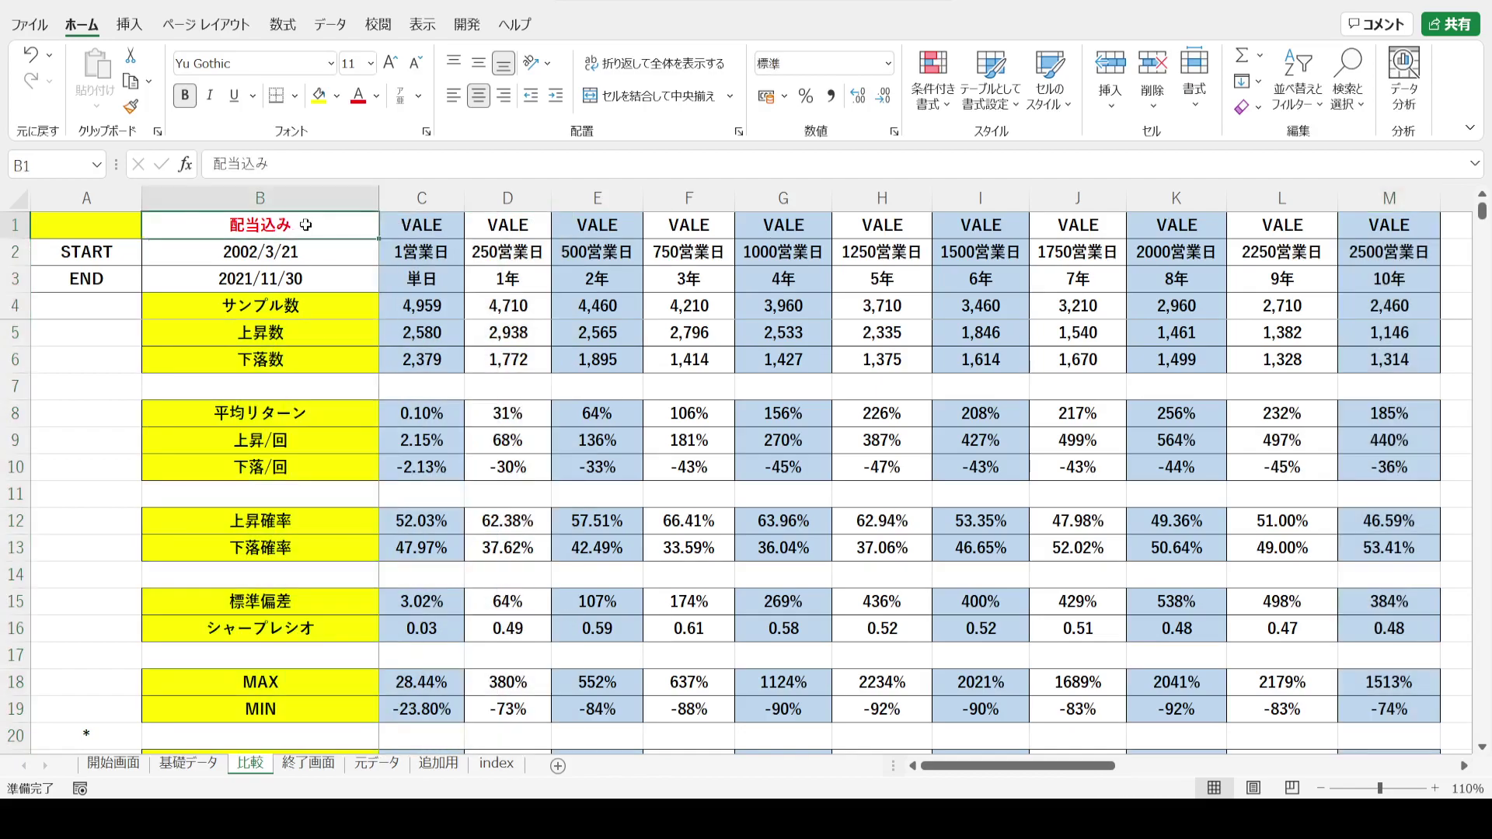
# - Review the metric labels in column B, from サンプル数 down to MIN
pyautogui.moveTo(189, 303); pyautogui.dragTo(227, 704)
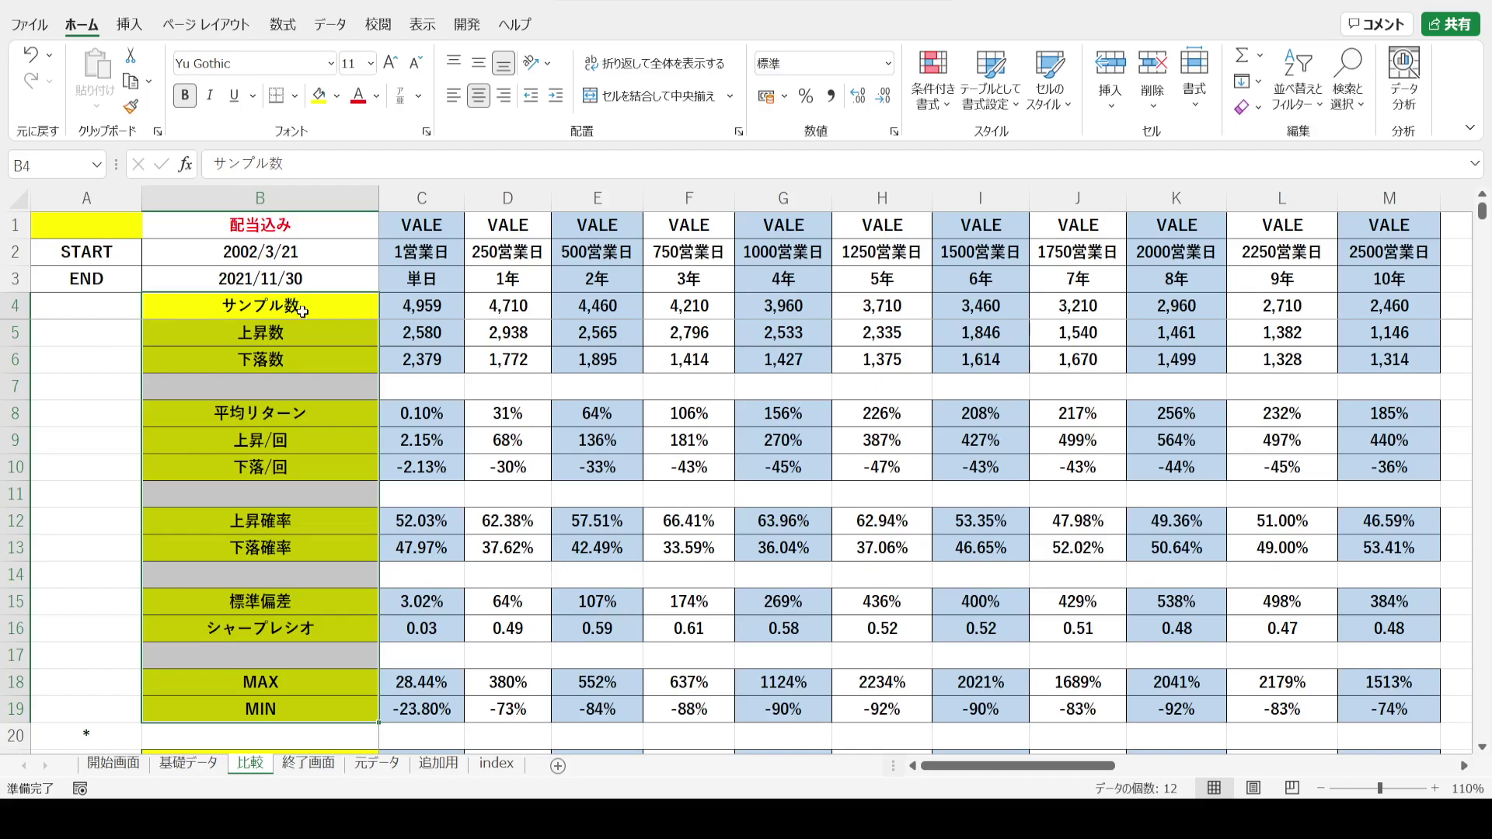
pyautogui.moveTo(241, 307); pyautogui.dragTo(321, 723)
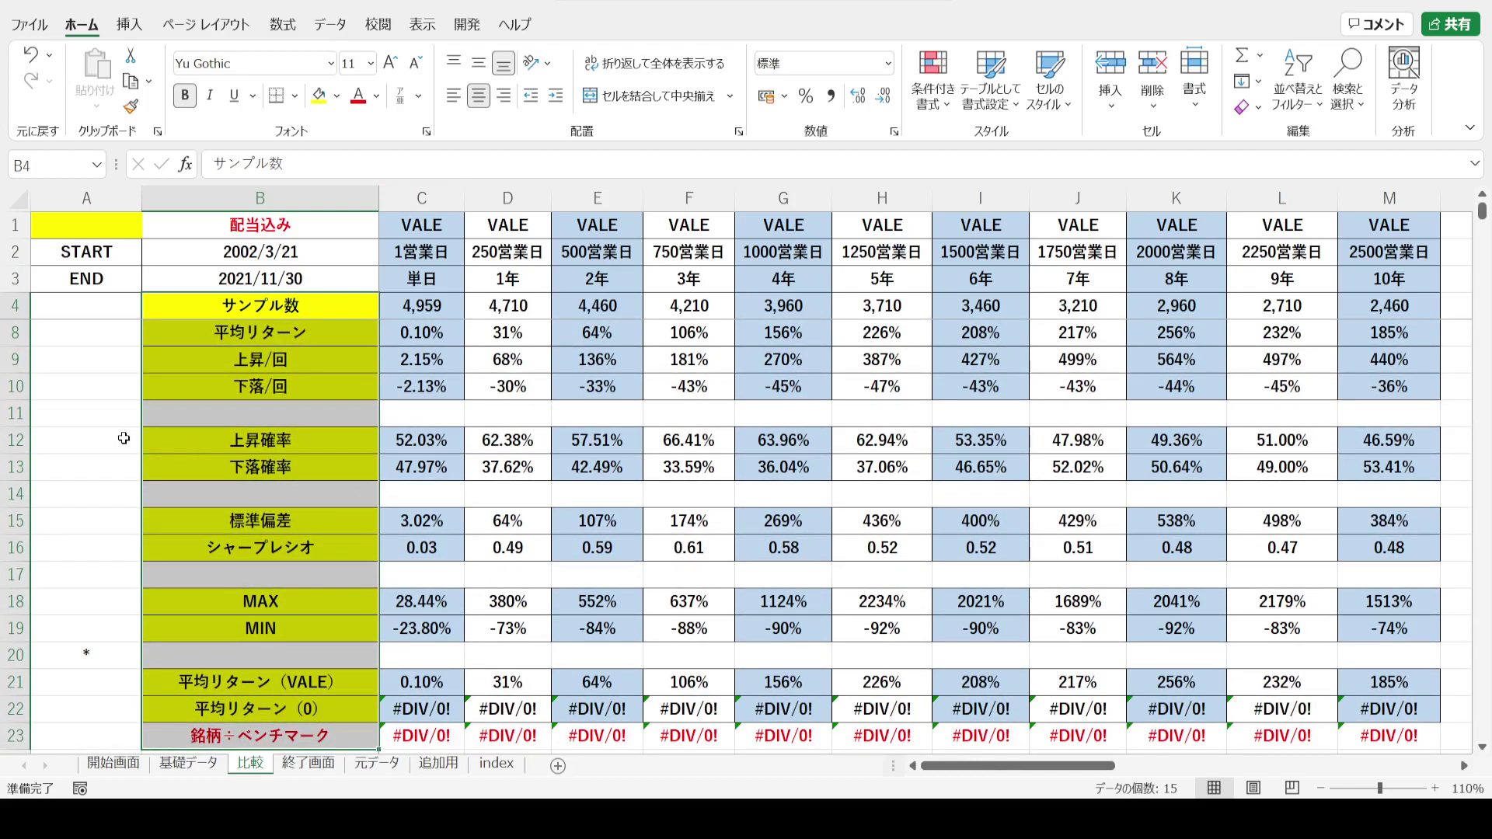
pyautogui.click(124, 438)
pyautogui.hotkey('ctrl', 'Up')
pyautogui.scroll(1, 123, 439)
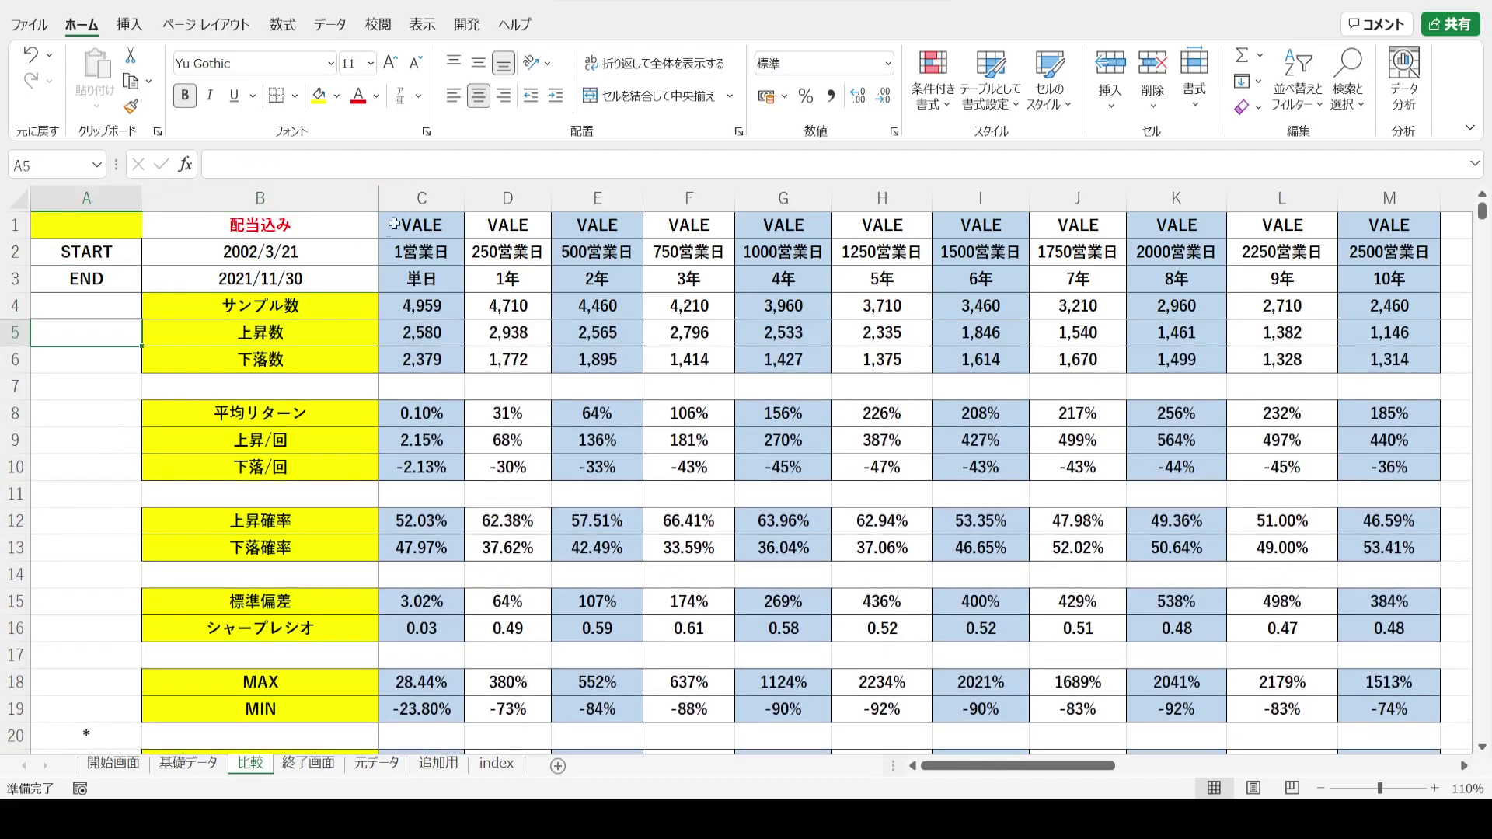
# - Examine the single-day column's sample count together with the START and END dates of the data period
pyautogui.click(420, 198)
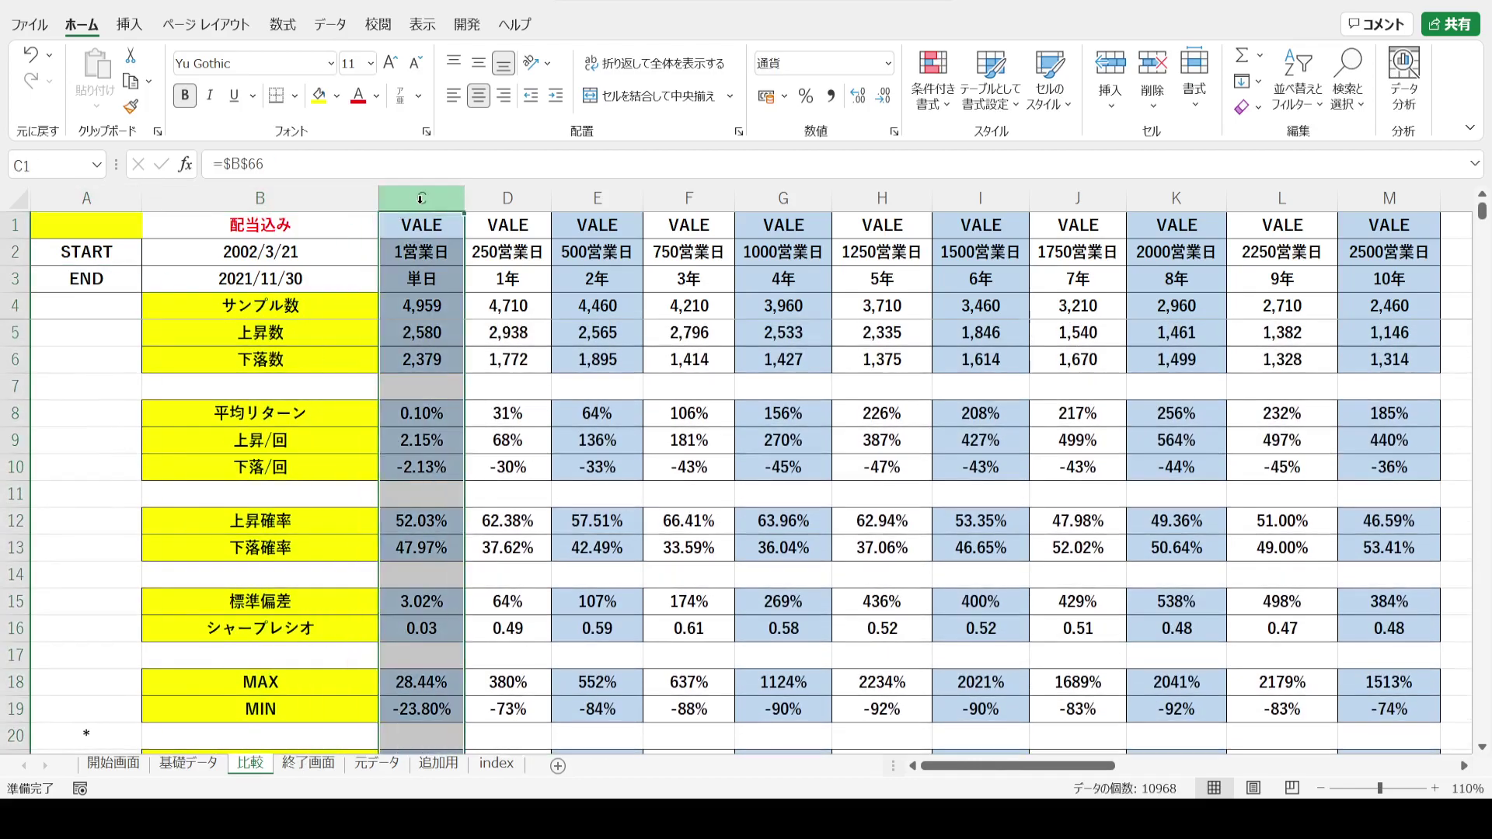
pyautogui.click(392, 309)
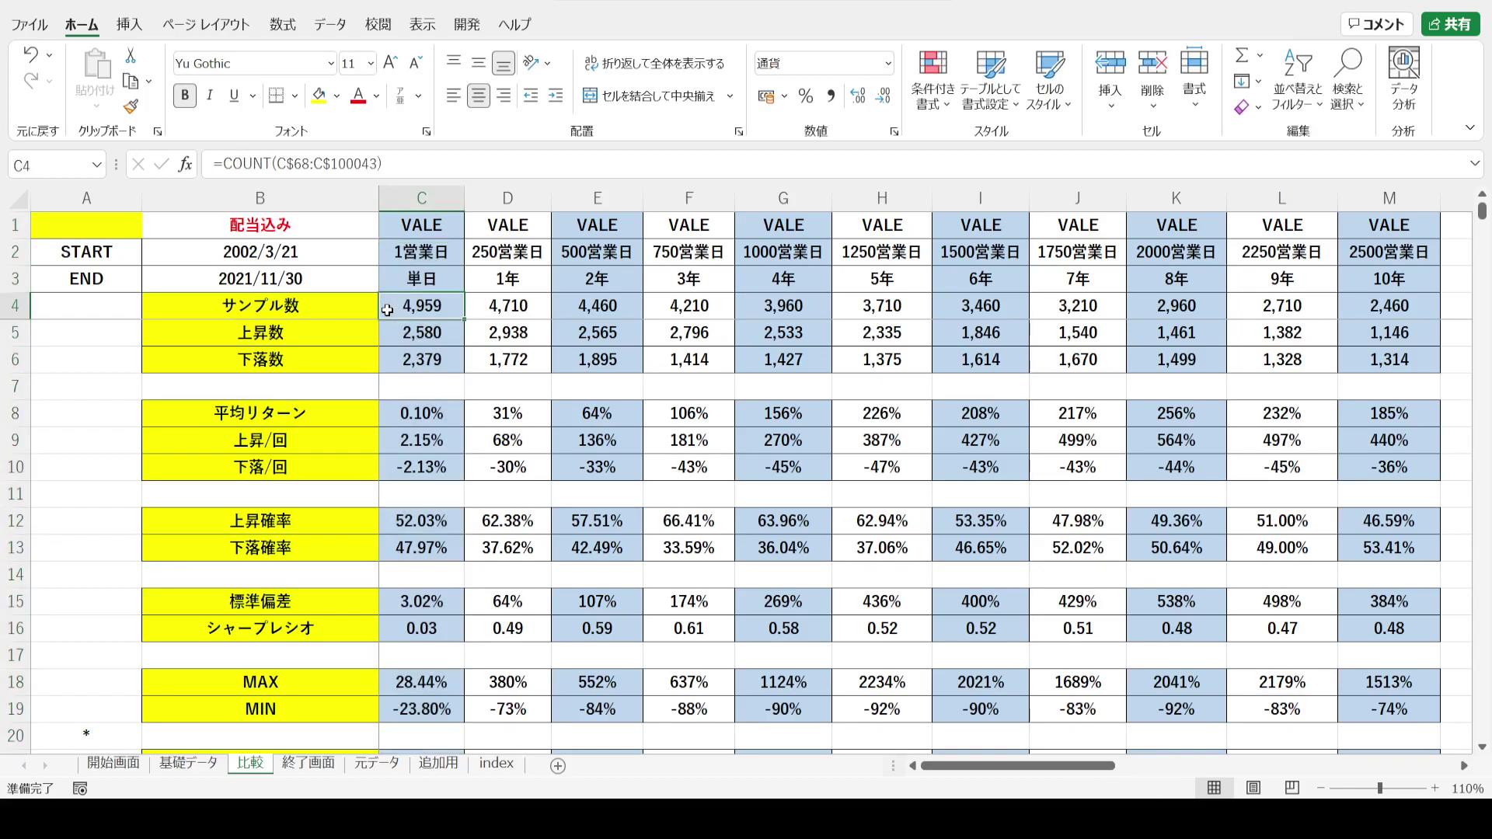
pyautogui.click(341, 252)
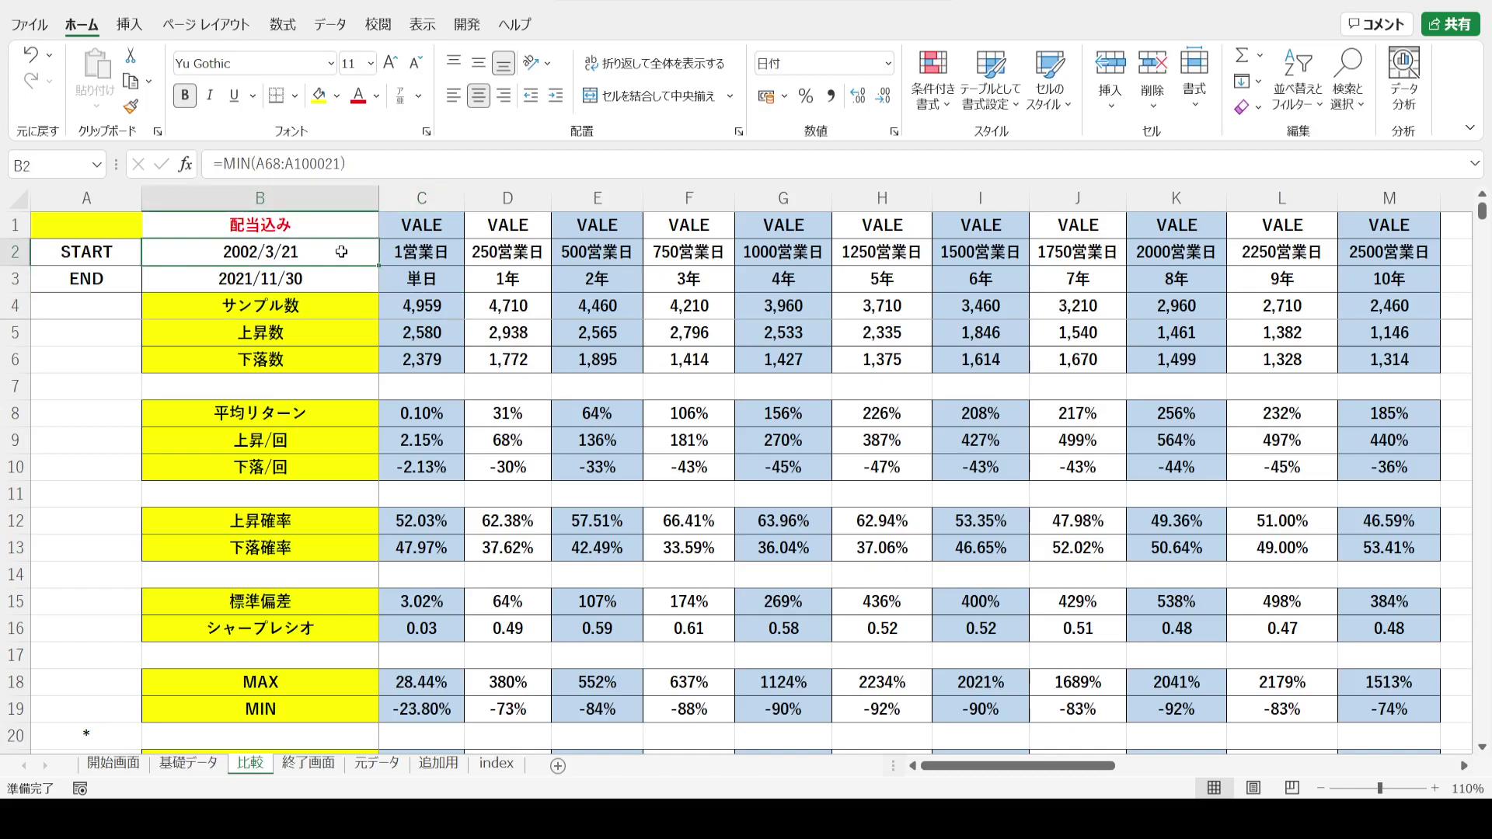
pyautogui.press('Down')
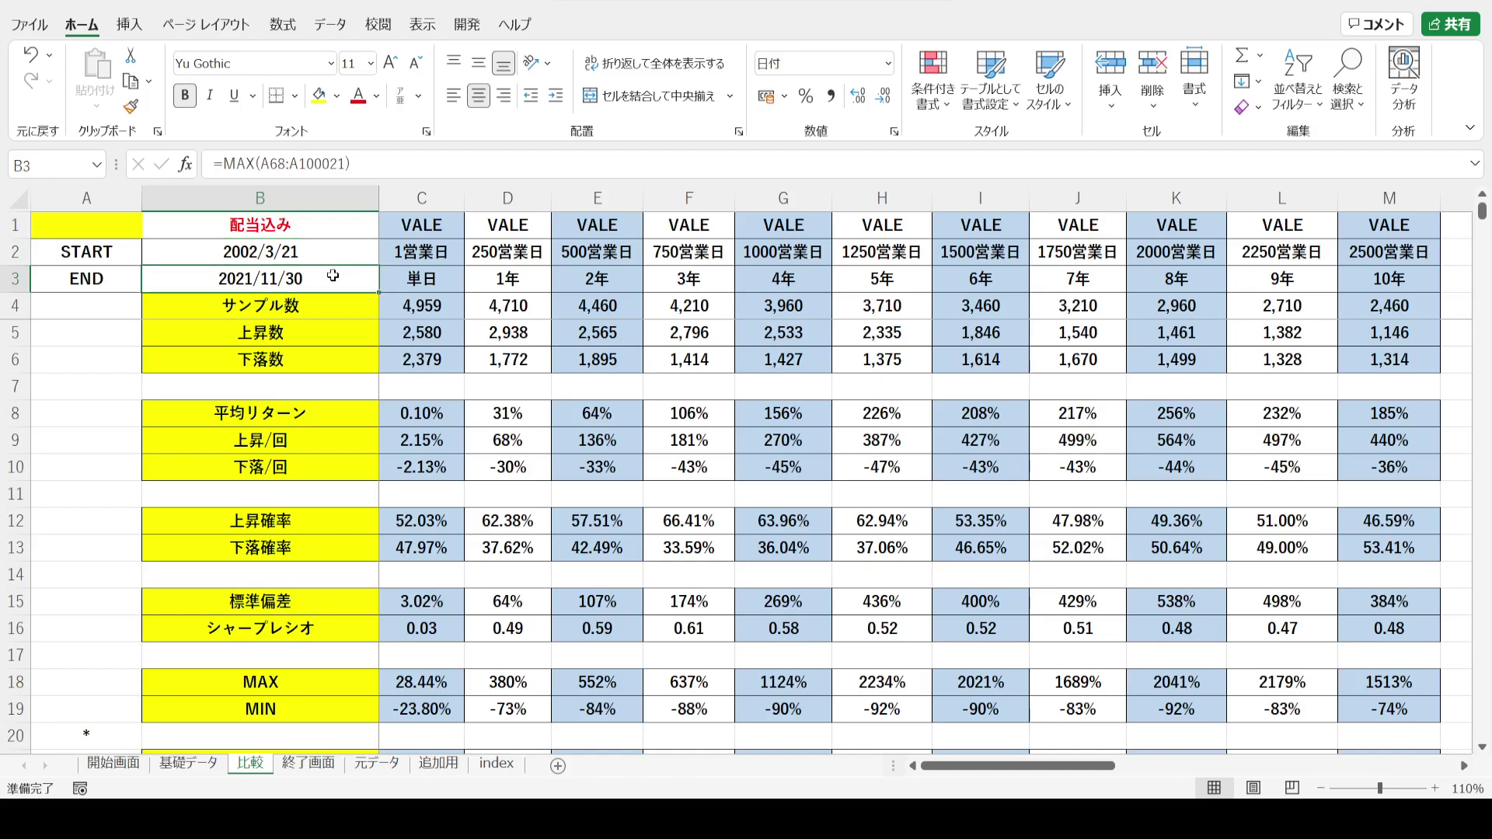
pyautogui.click(389, 255)
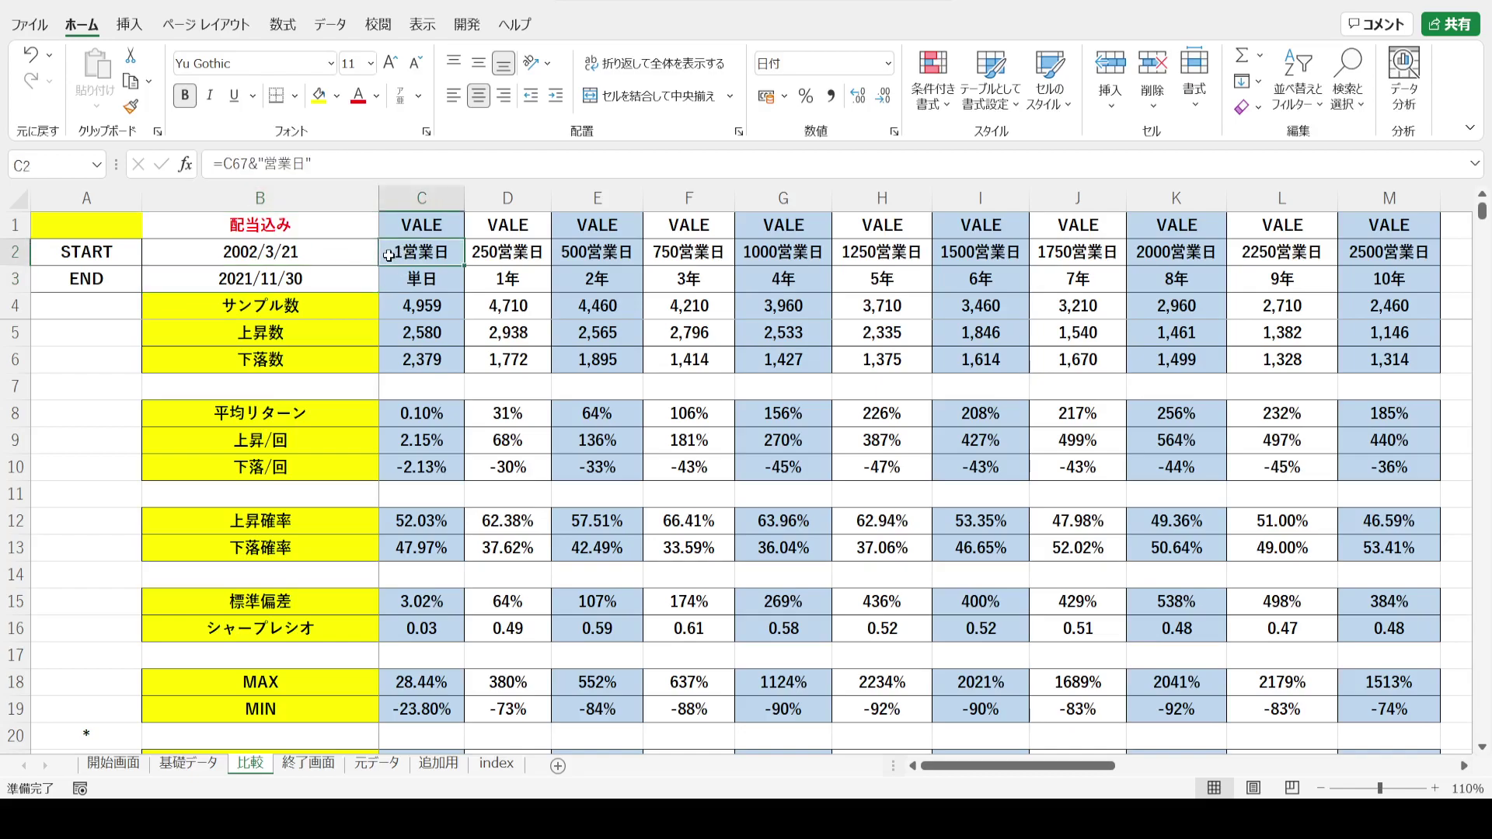
pyautogui.click(388, 305)
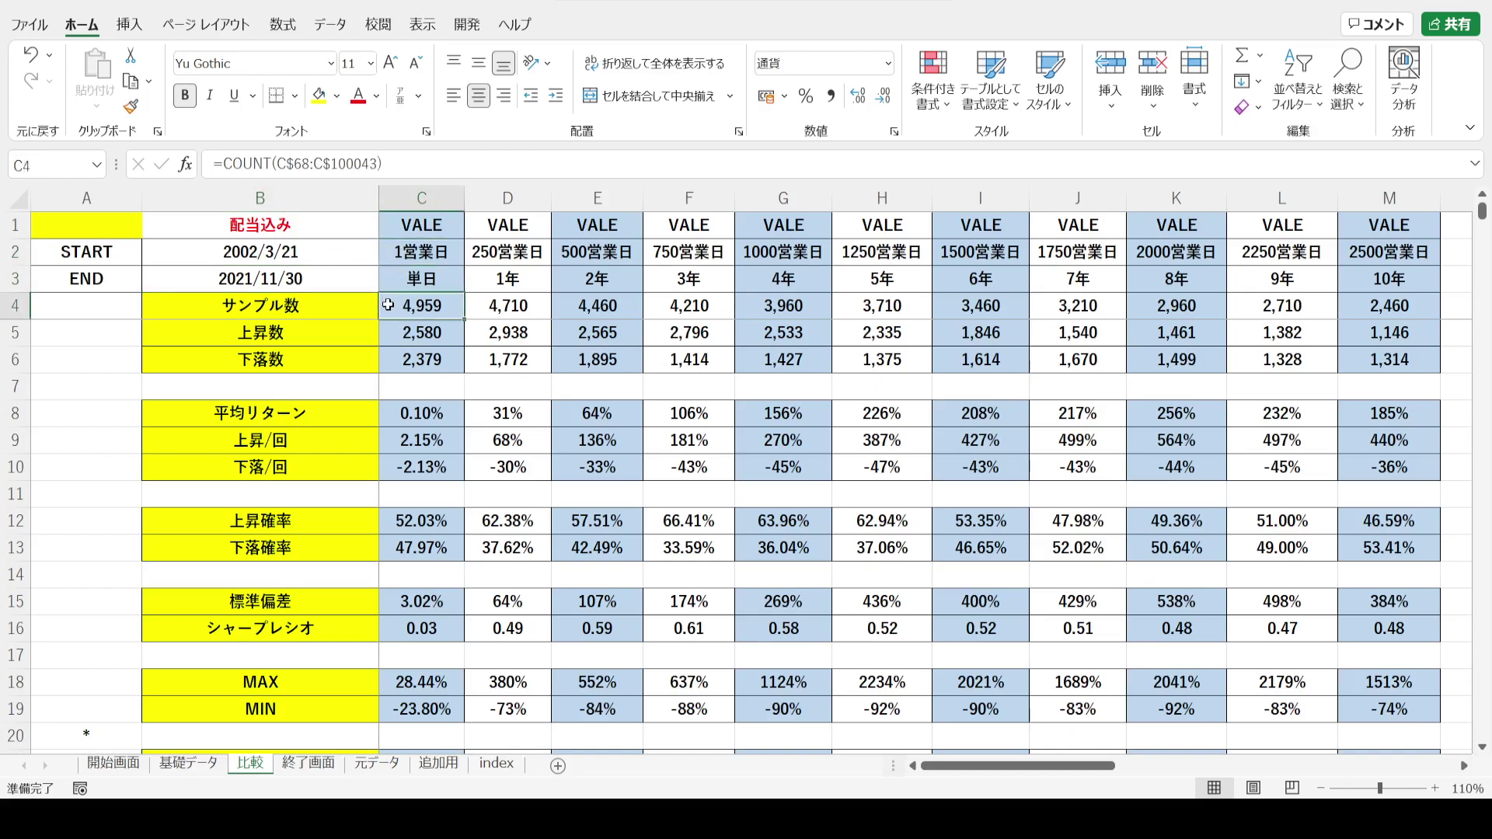
# - Examine the single-day rise and fall probabilities with their counts and average return per rise and per fall
pyautogui.click(387, 522)
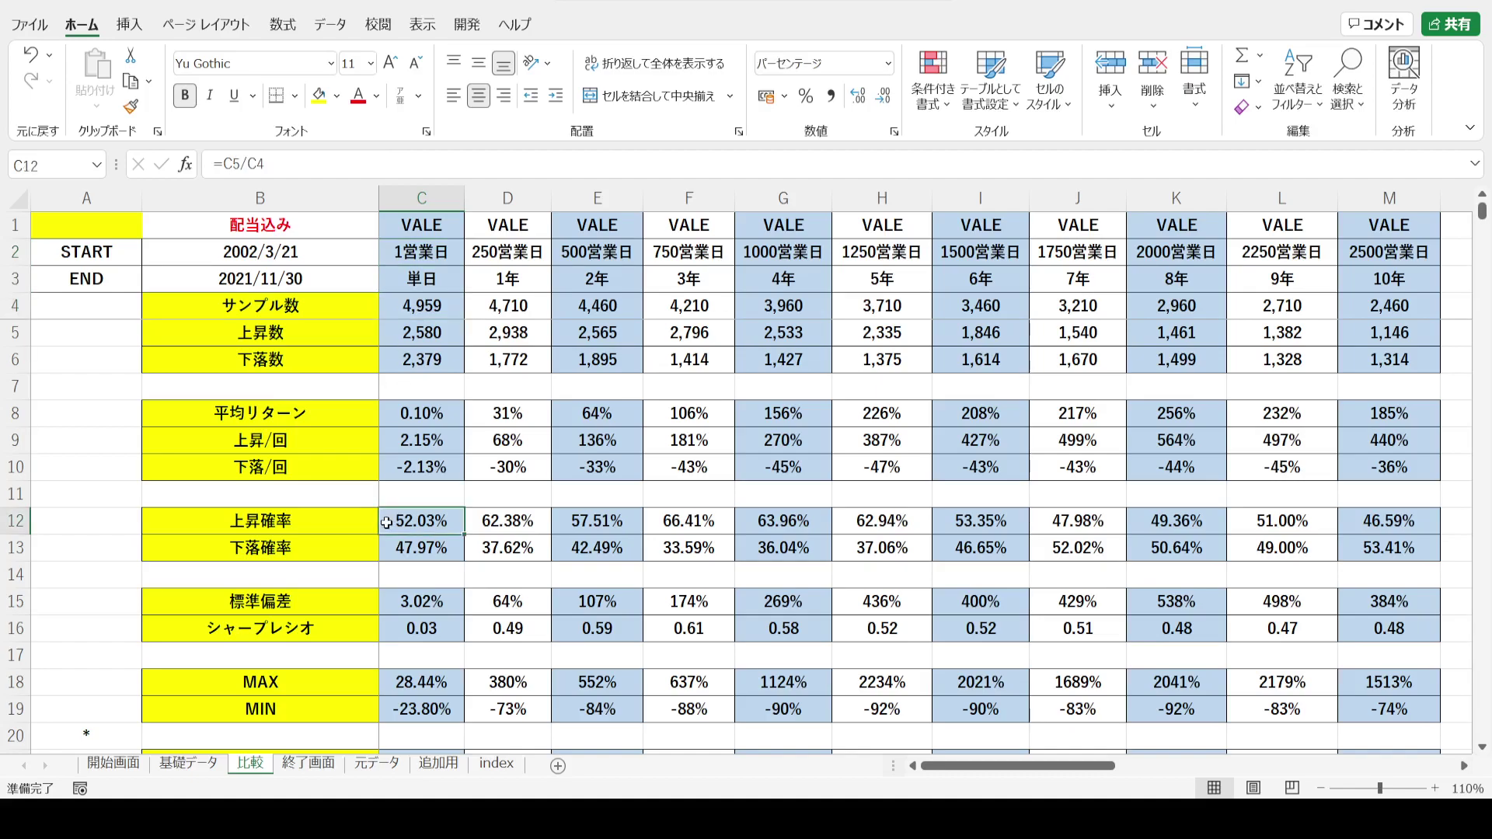
pyautogui.click(389, 340)
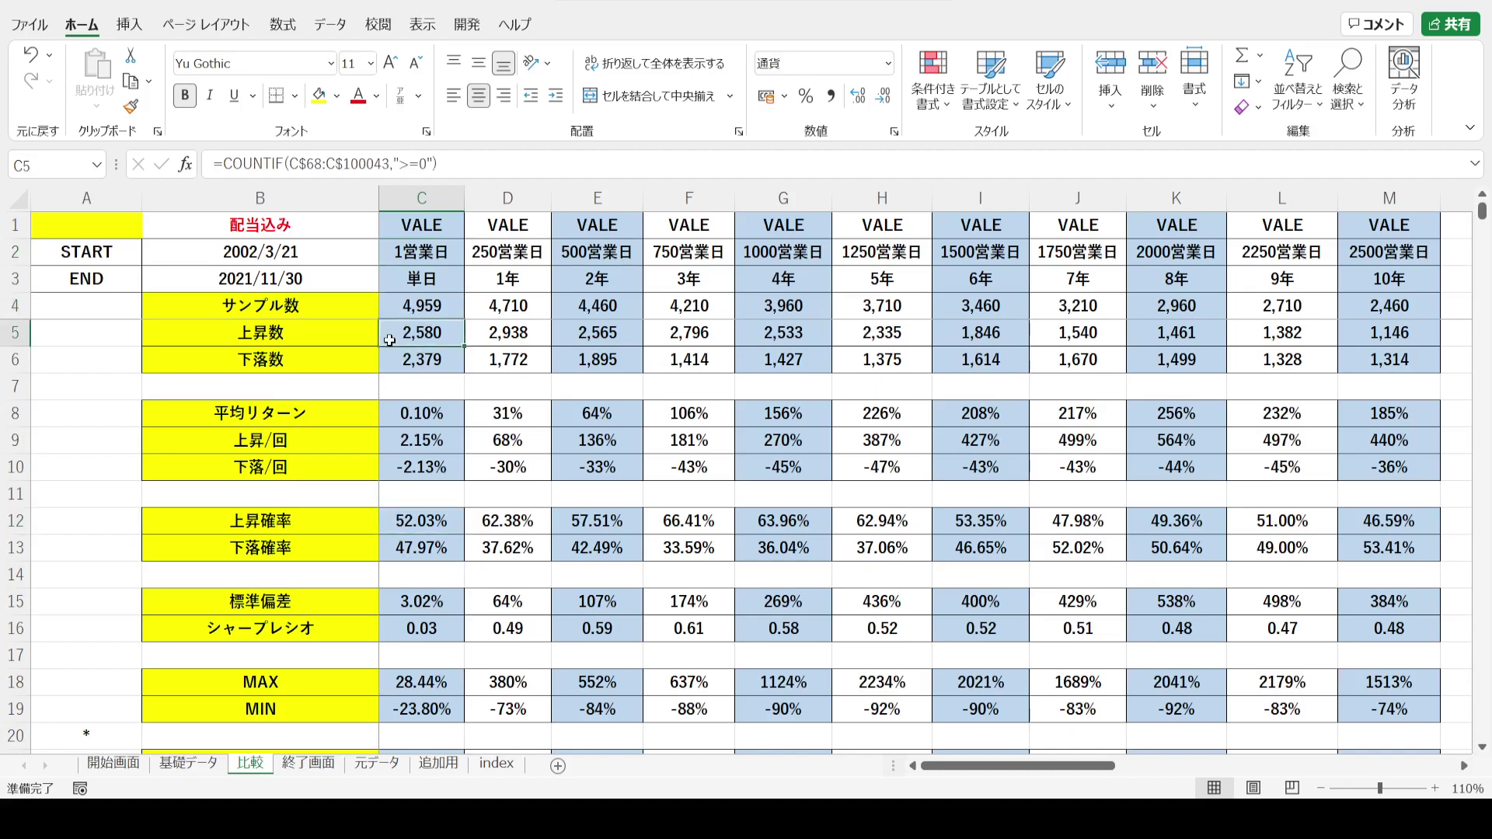
pyautogui.click(387, 444)
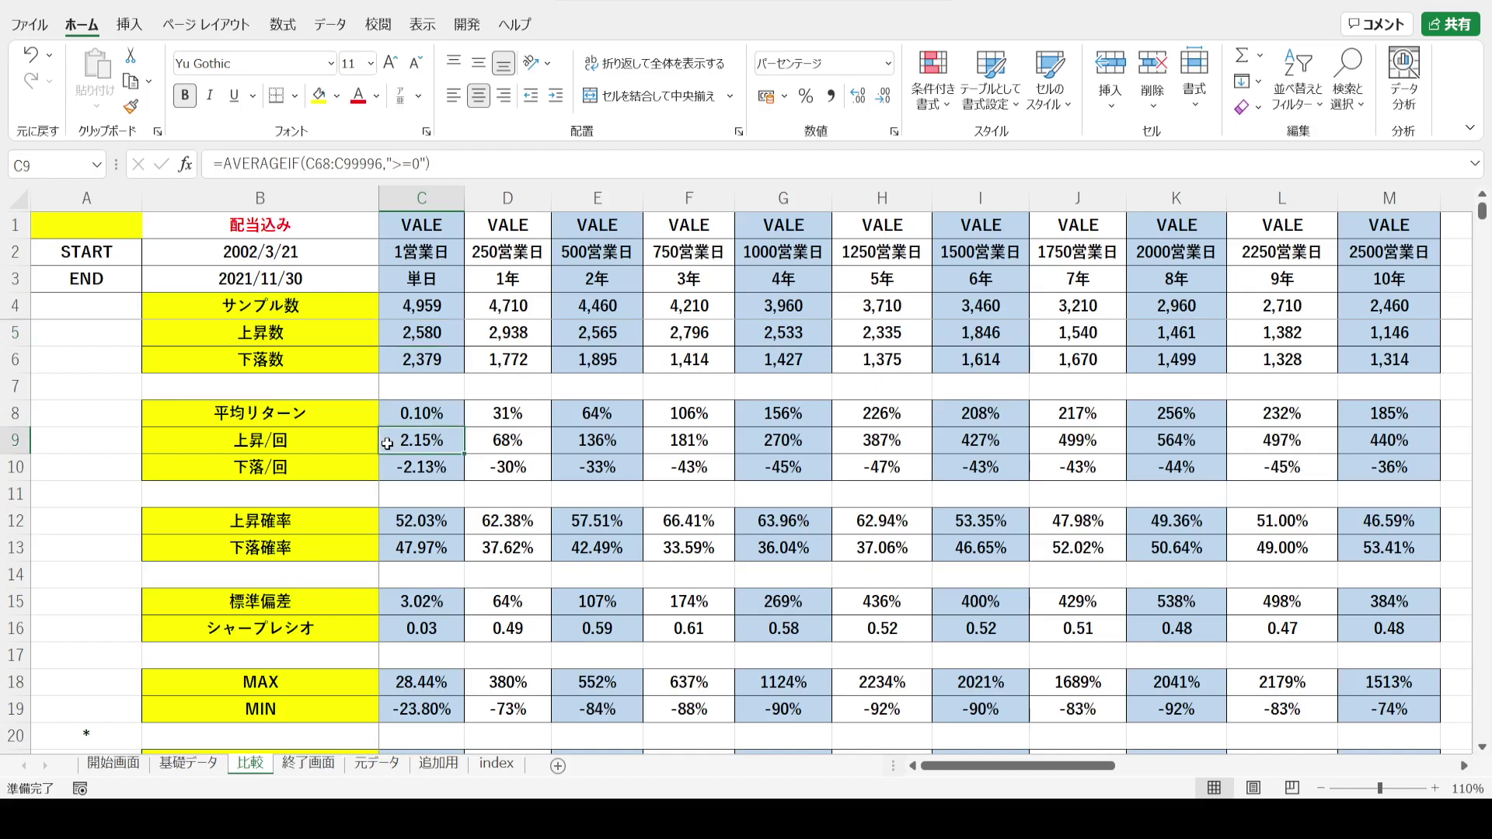
pyautogui.click(388, 553)
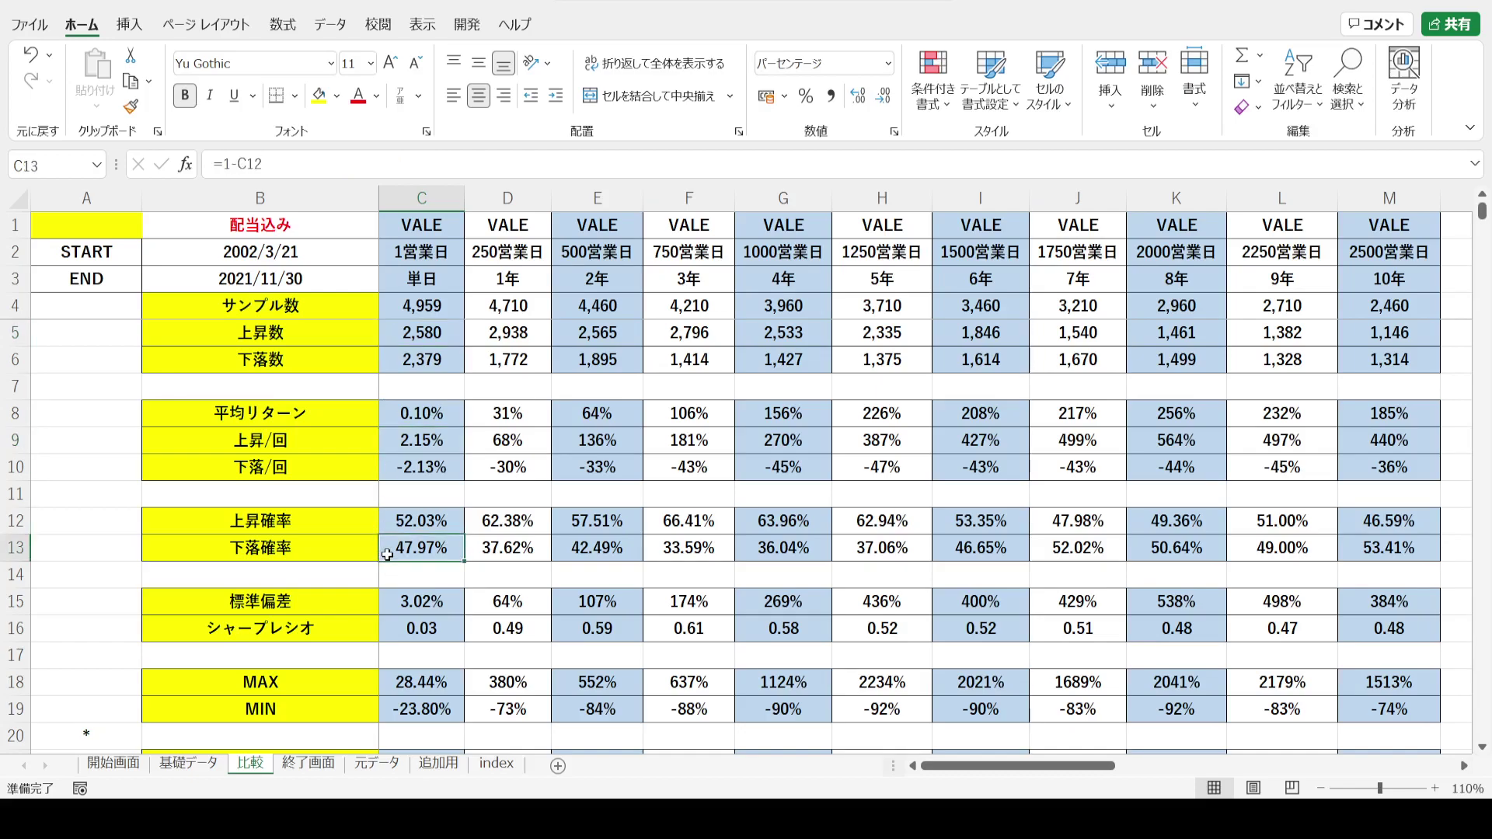
pyautogui.click(388, 360)
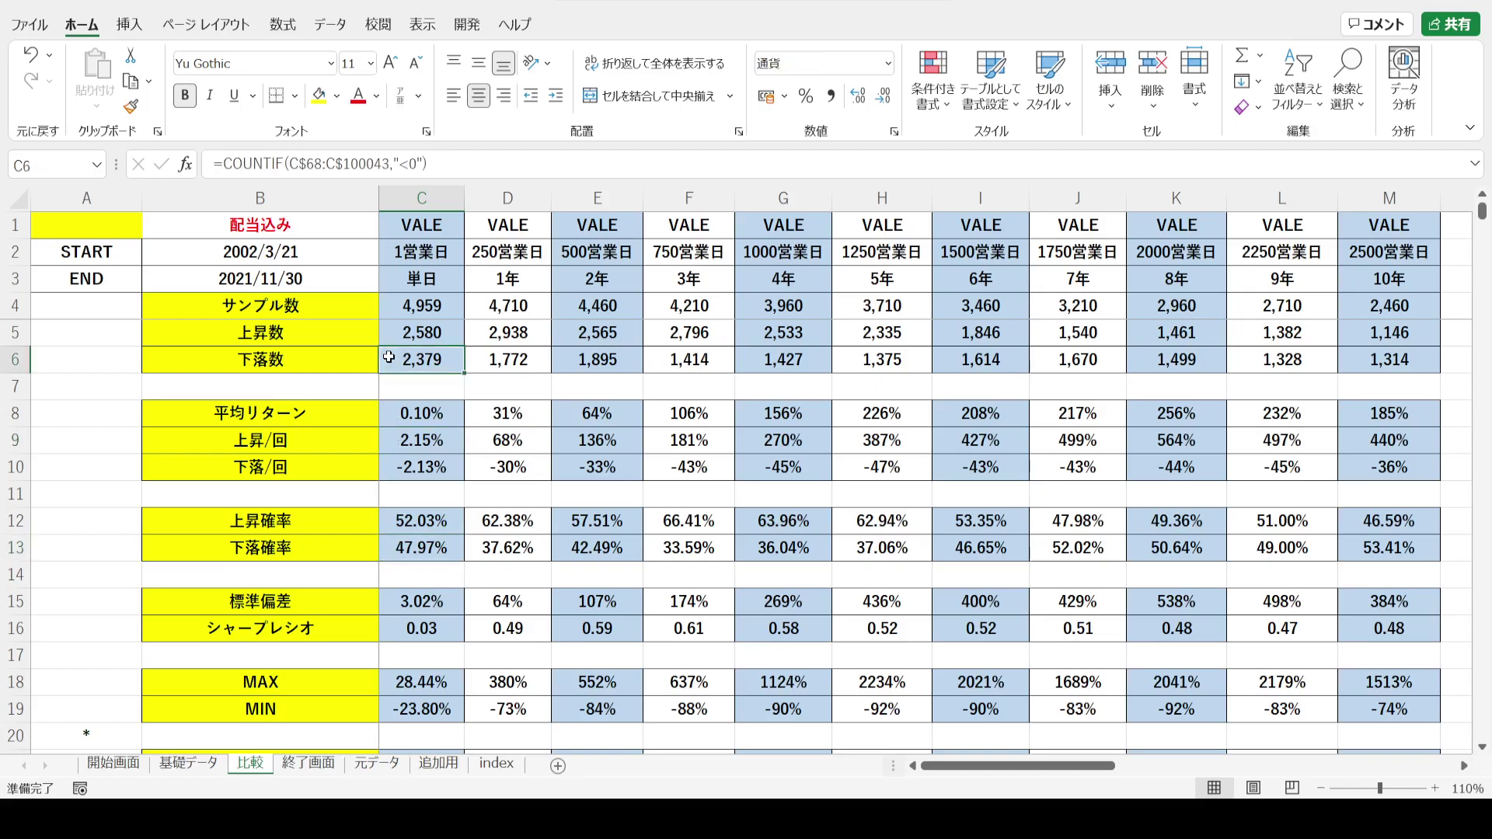
pyautogui.click(386, 469)
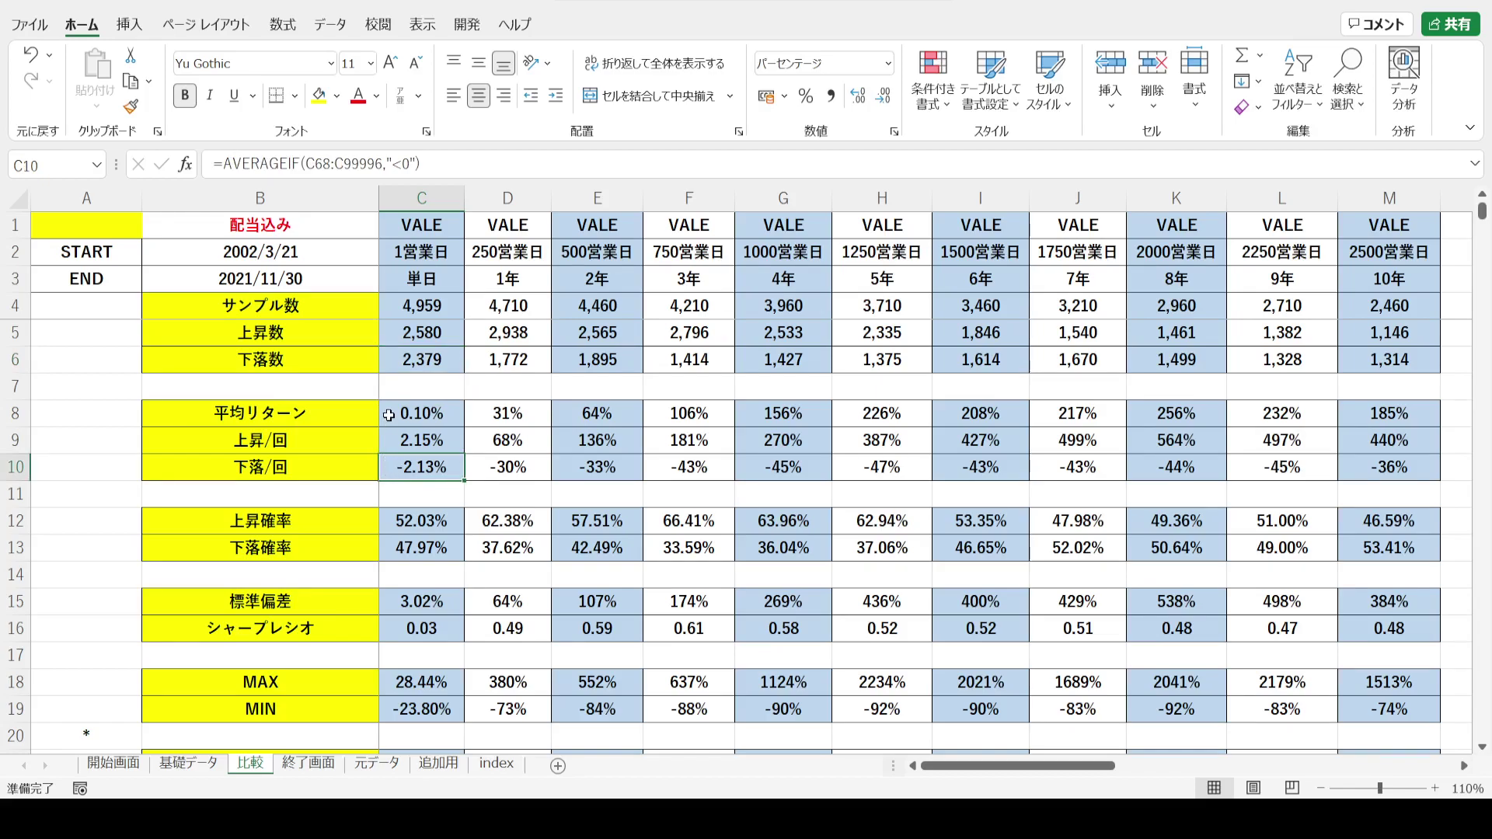
# - Examine the single-day average return over all samples and the standard deviation in the 標準偏差 row
pyautogui.click(387, 310)
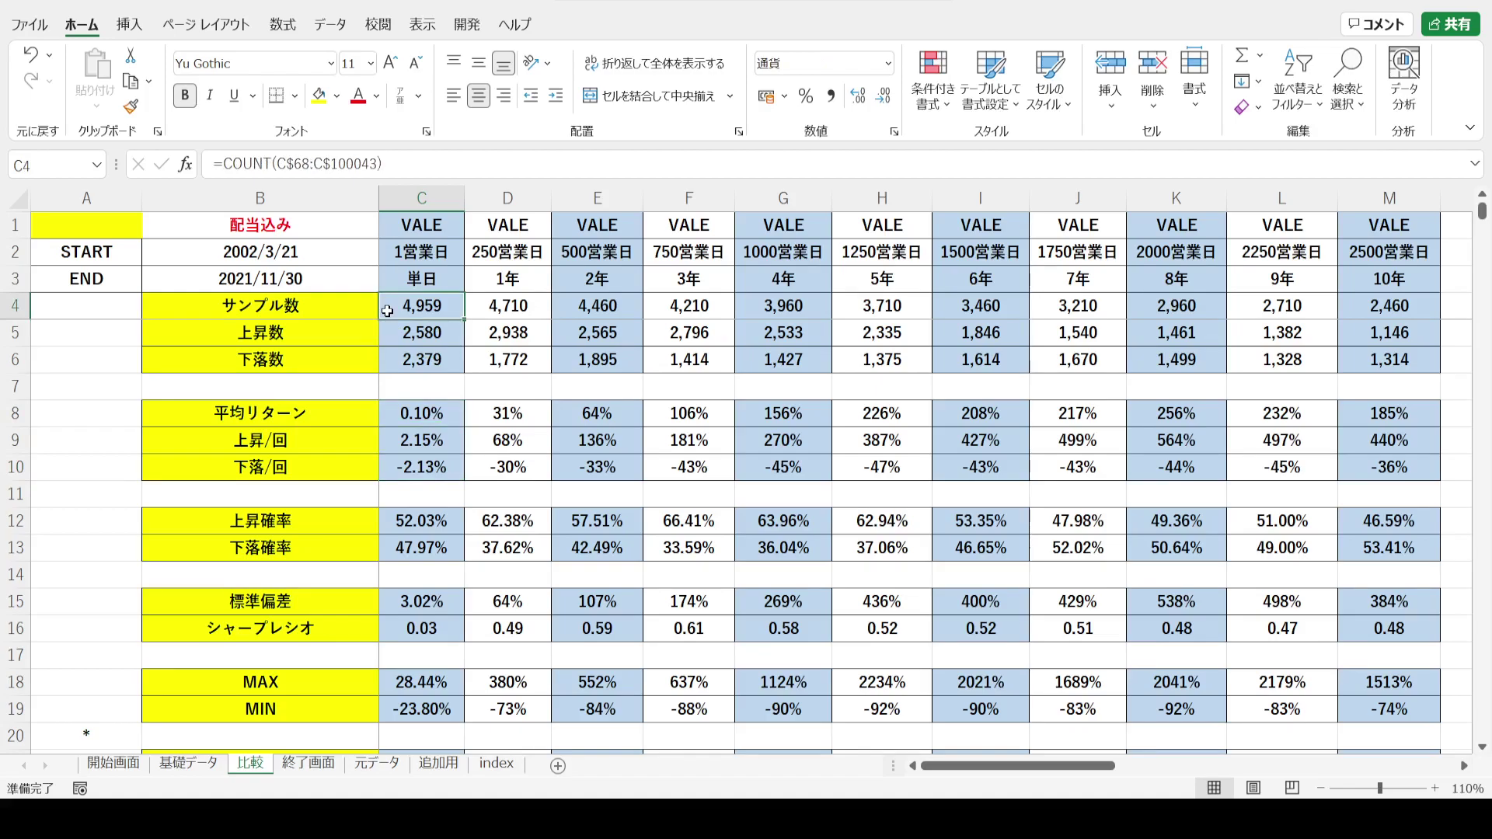
pyautogui.click(385, 416)
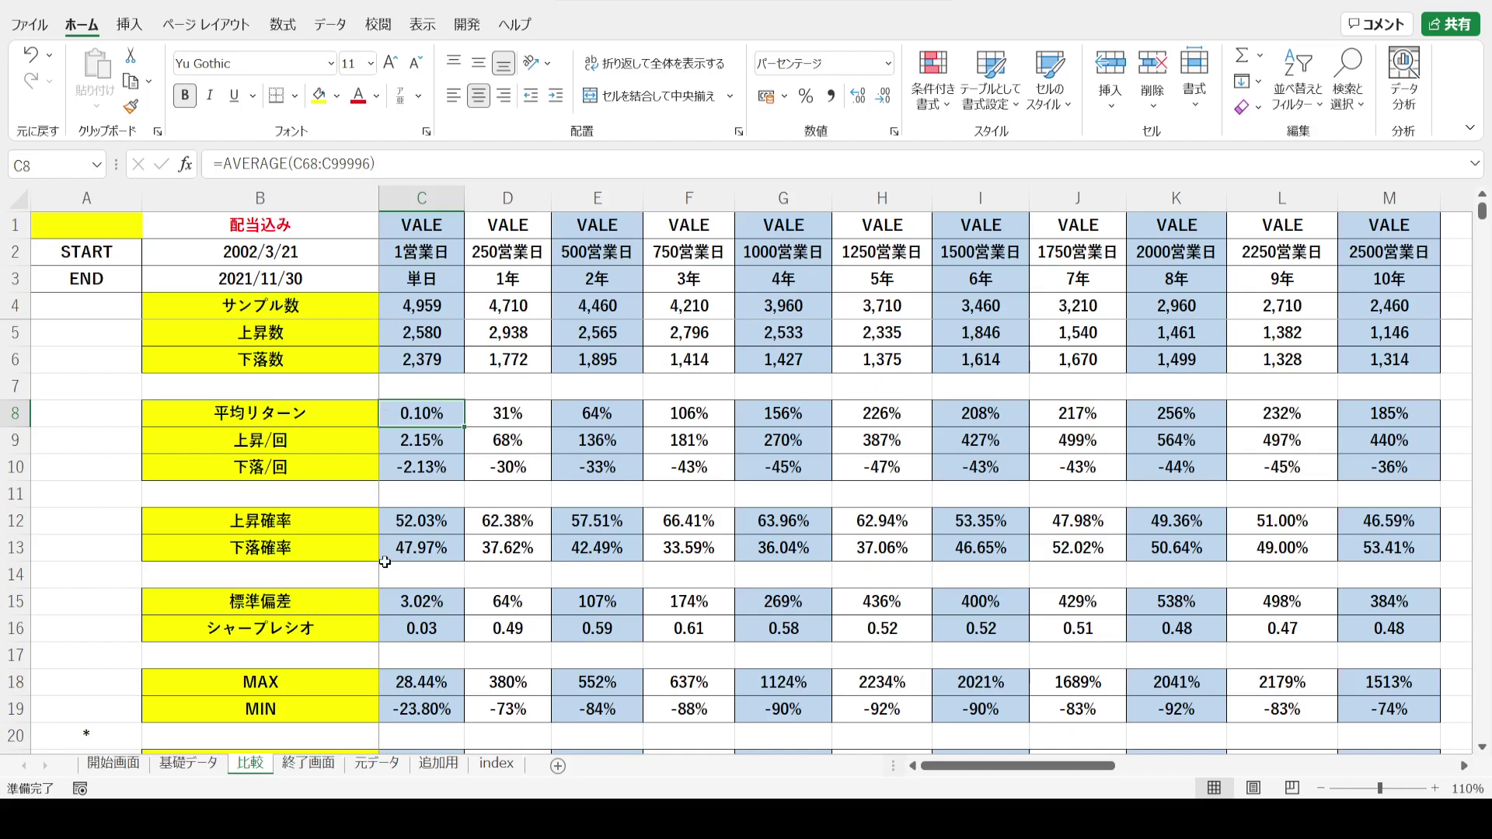
pyautogui.click(16, 601)
pyautogui.click(387, 604)
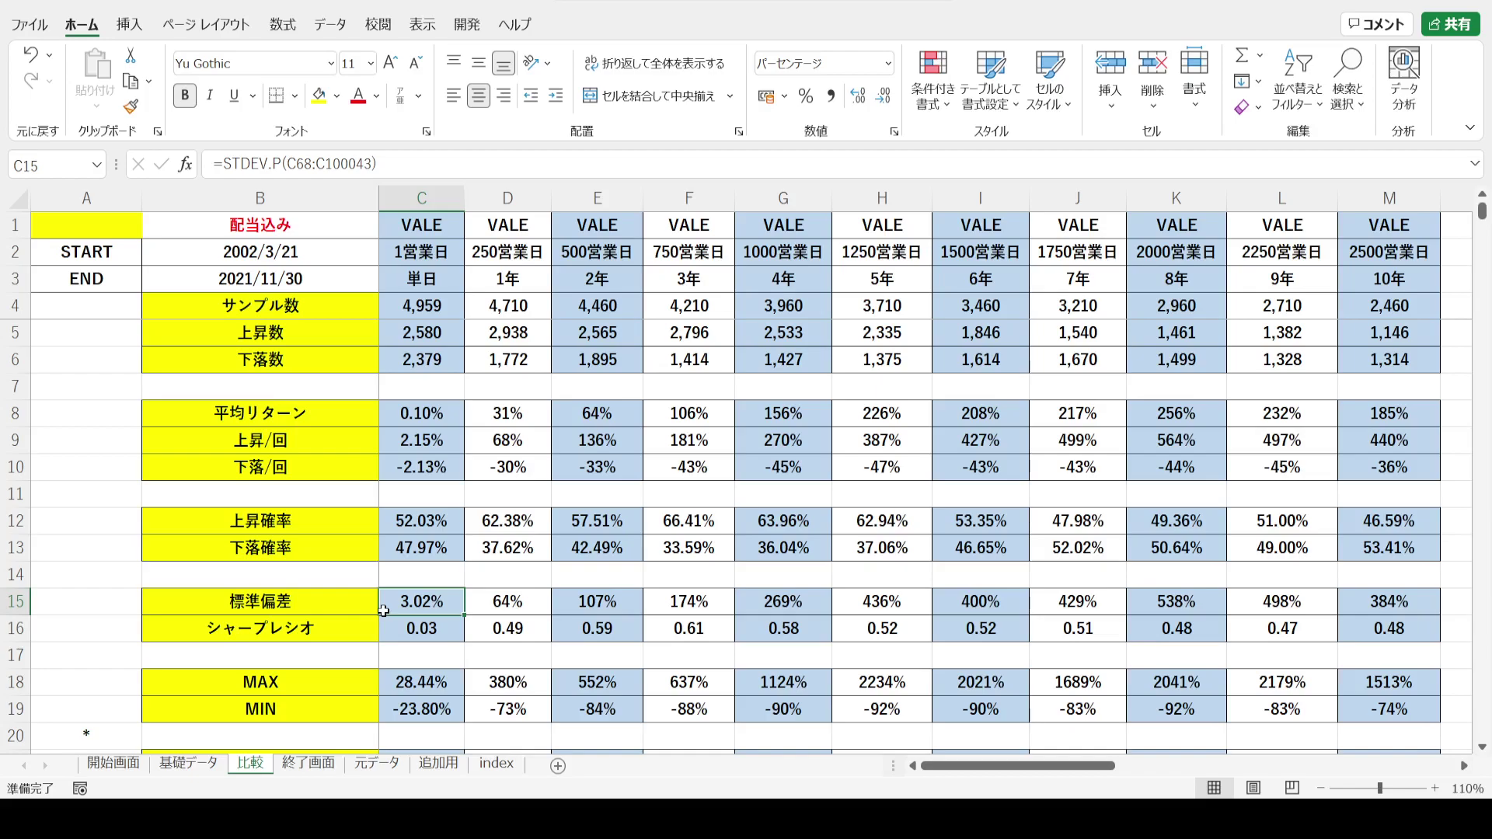
pyautogui.click(422, 198)
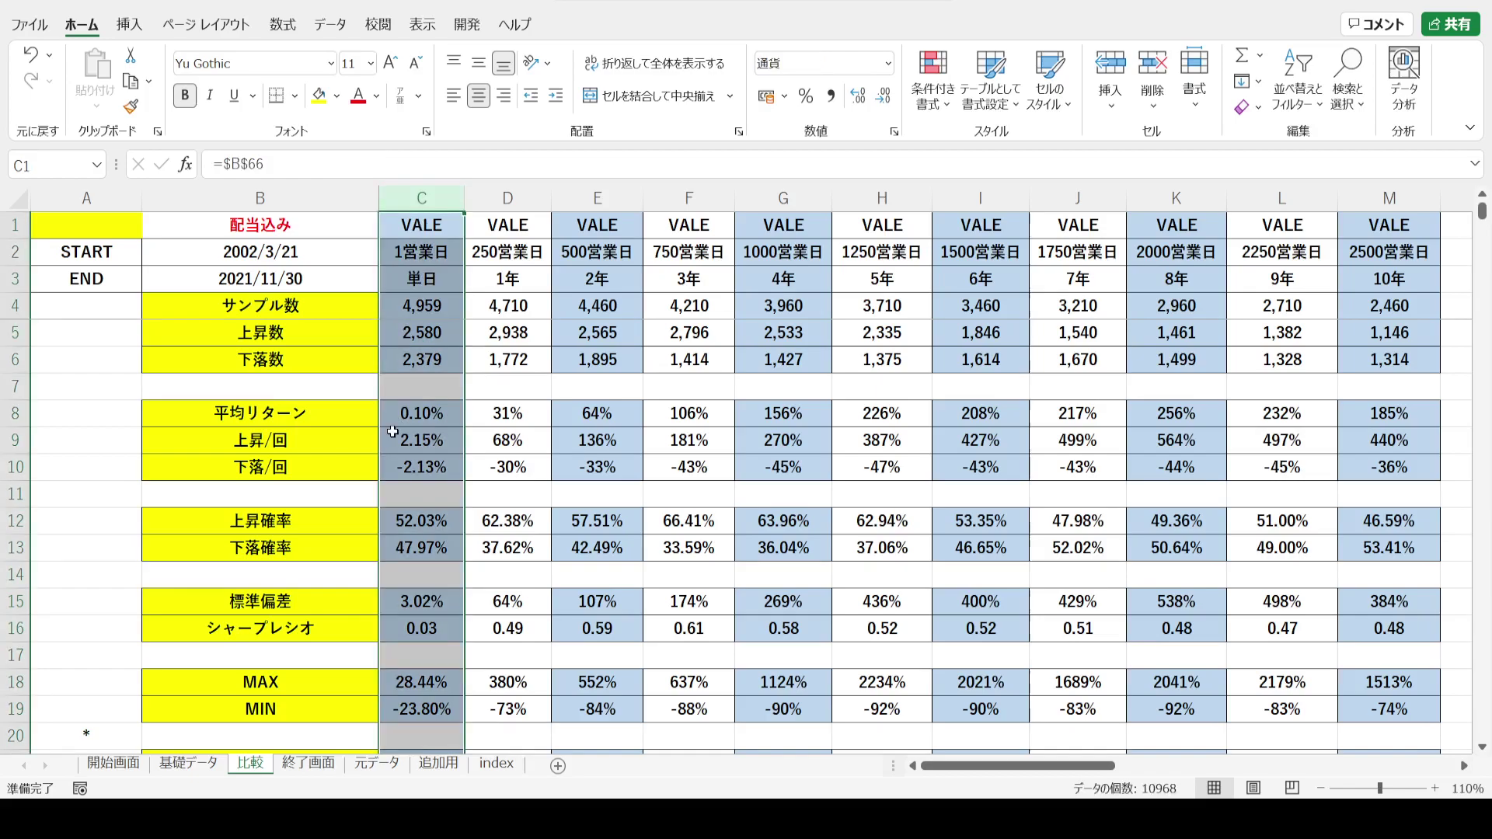
pyautogui.click(395, 596)
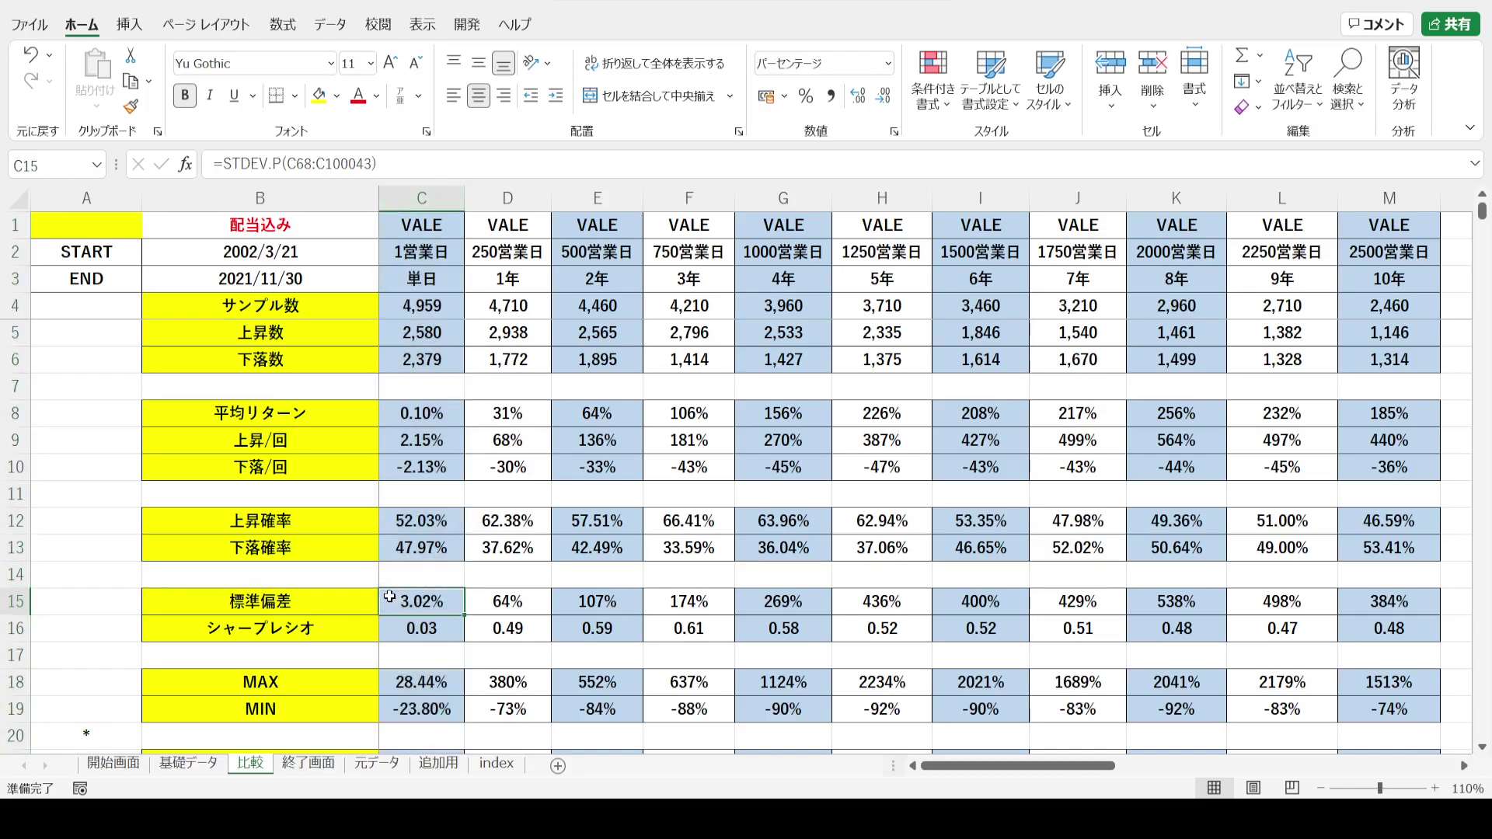
# - Examine how the single-day シャープレシオ is calculated from the average return and the standard deviation
pyautogui.click(382, 414)
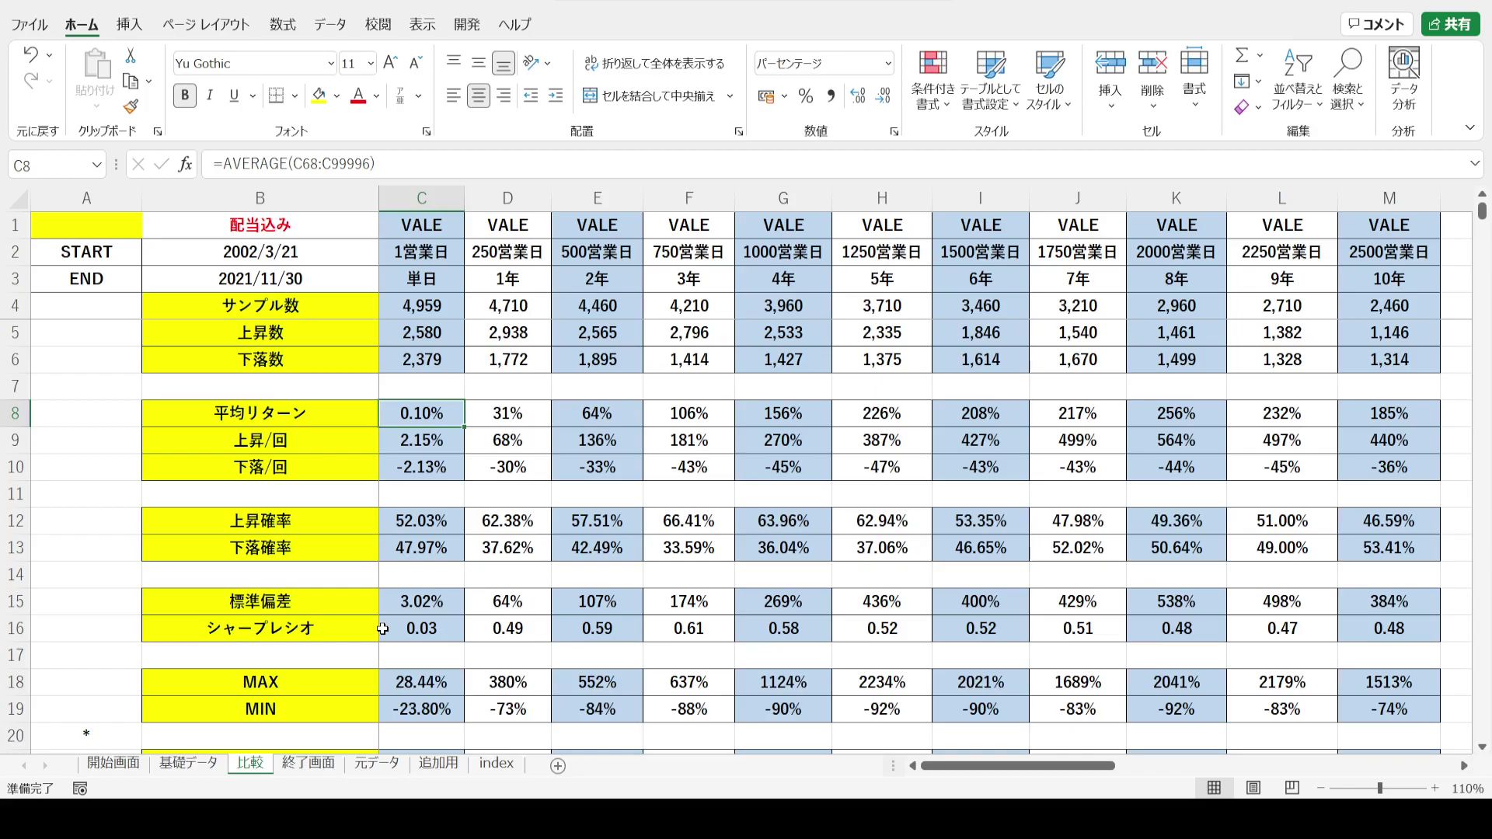
pyautogui.doubleClick(393, 630)
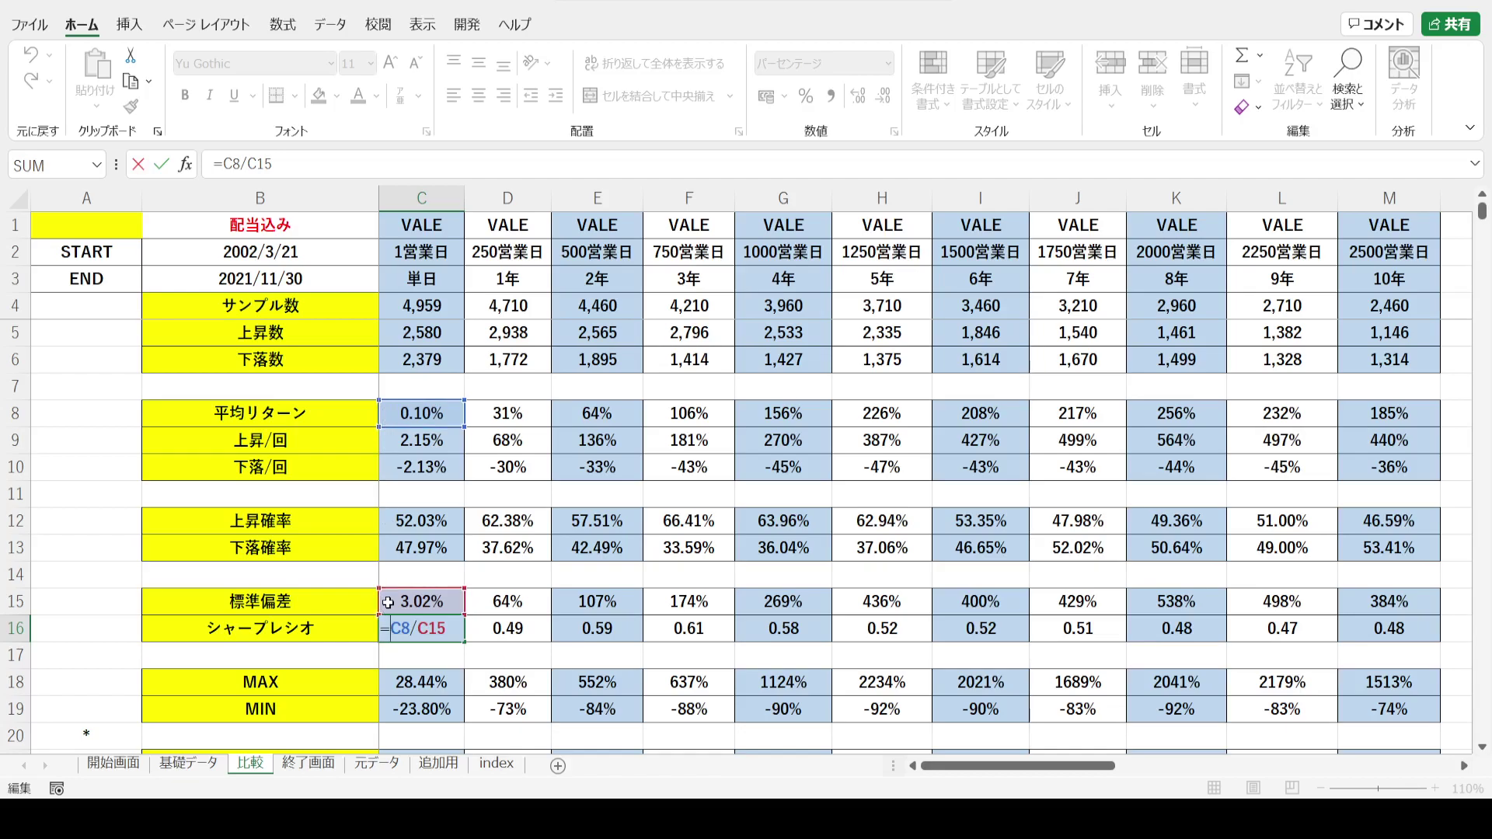
pyautogui.hotkey('ctrl', 'Return')
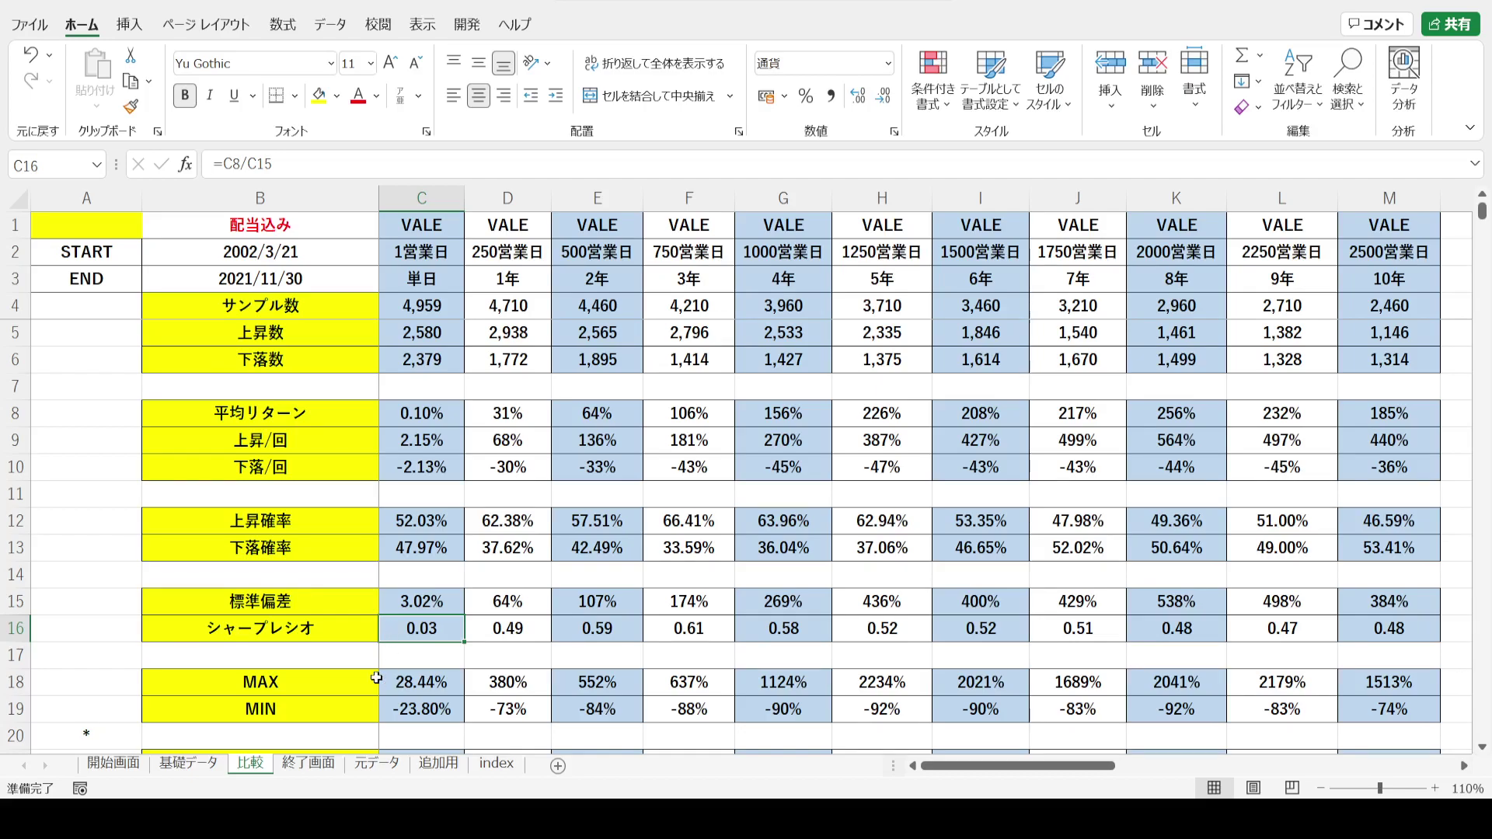
# - Examine the single-day MAX return in relation to the START and END dates of the data period
pyautogui.moveTo(16, 682); pyautogui.dragTo(15, 707)
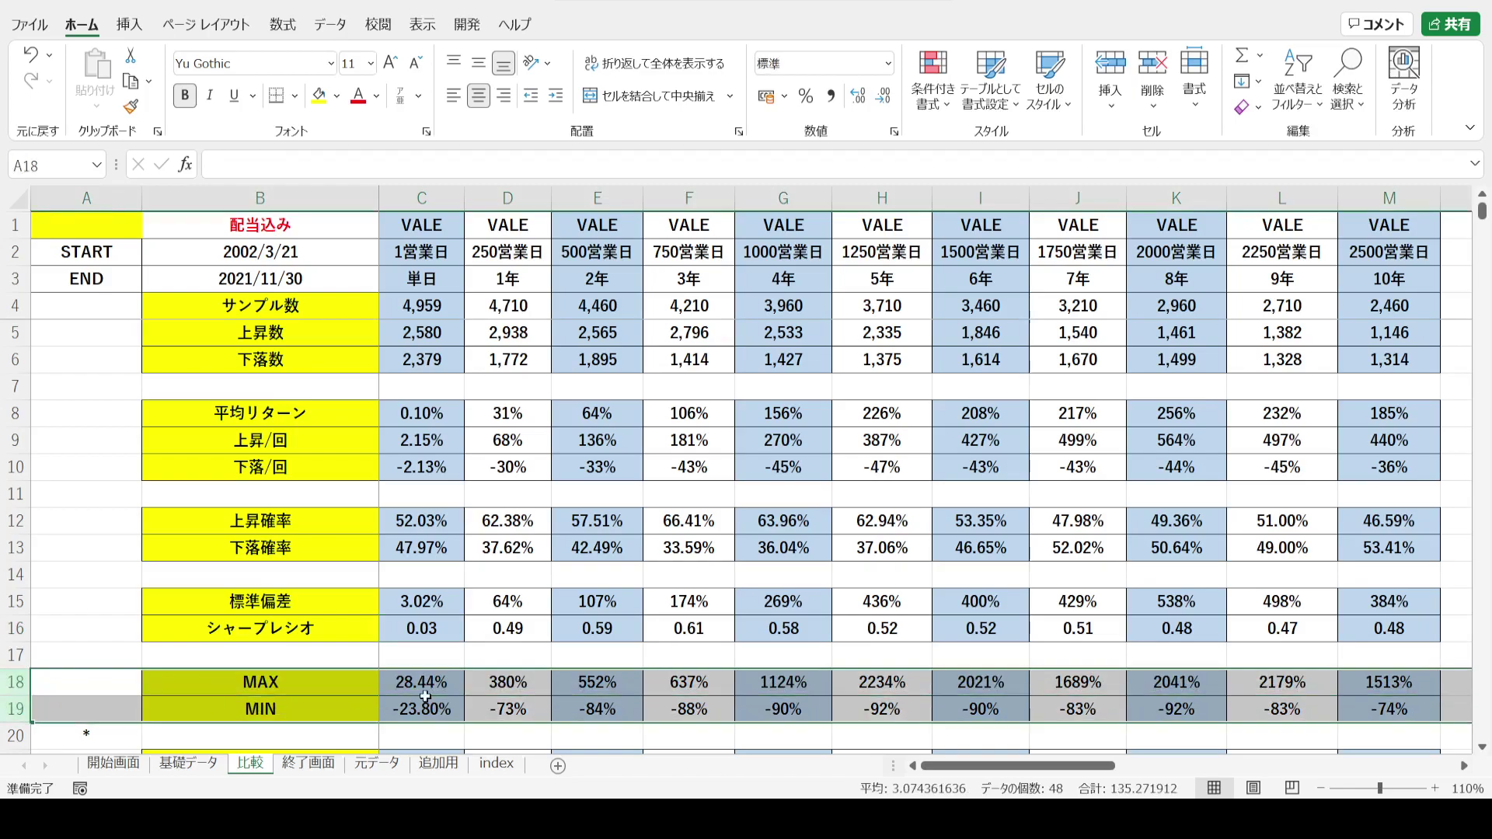
pyautogui.click(387, 687)
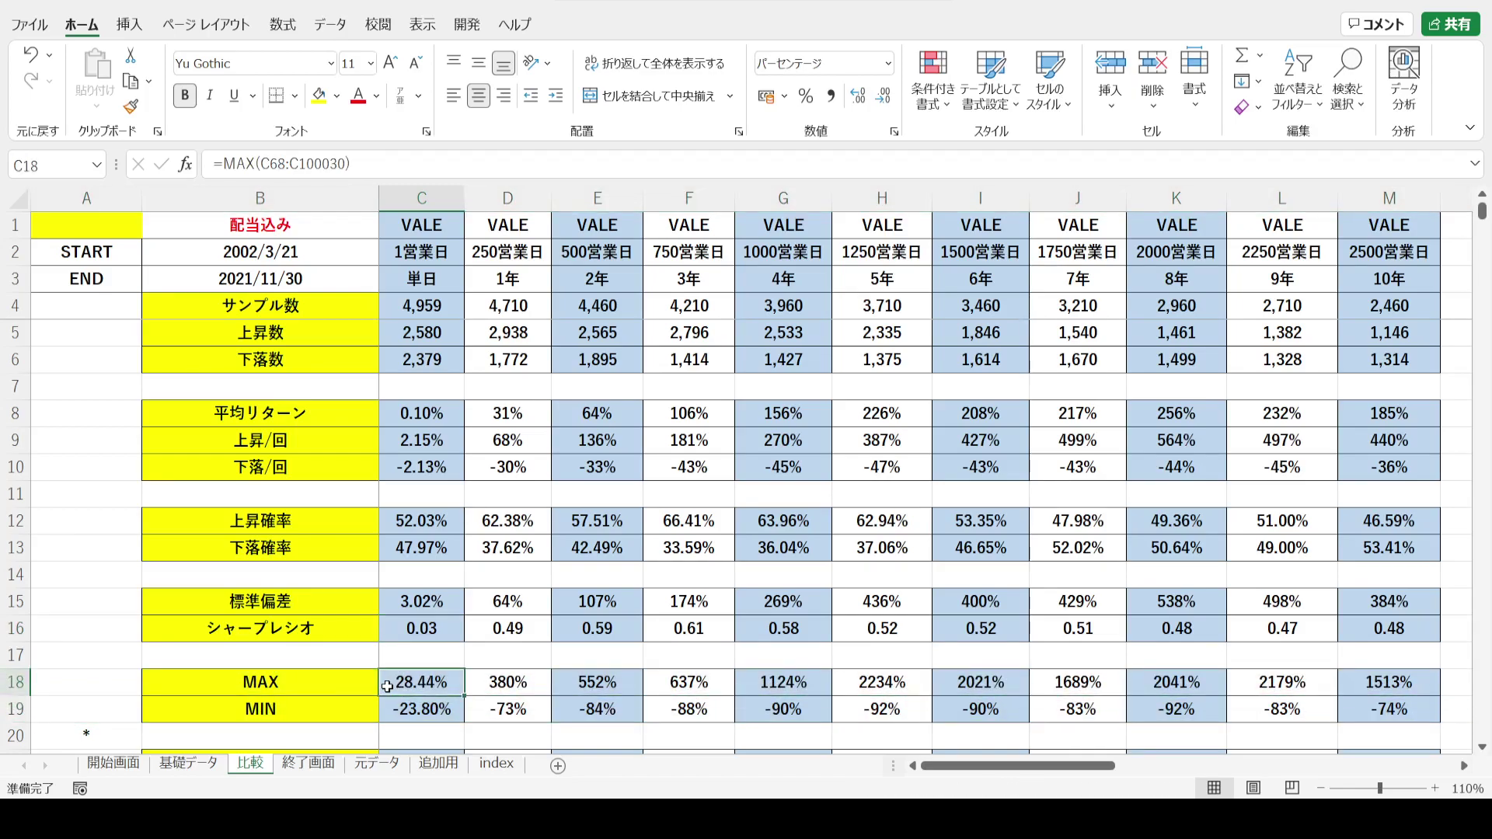
pyautogui.click(326, 252)
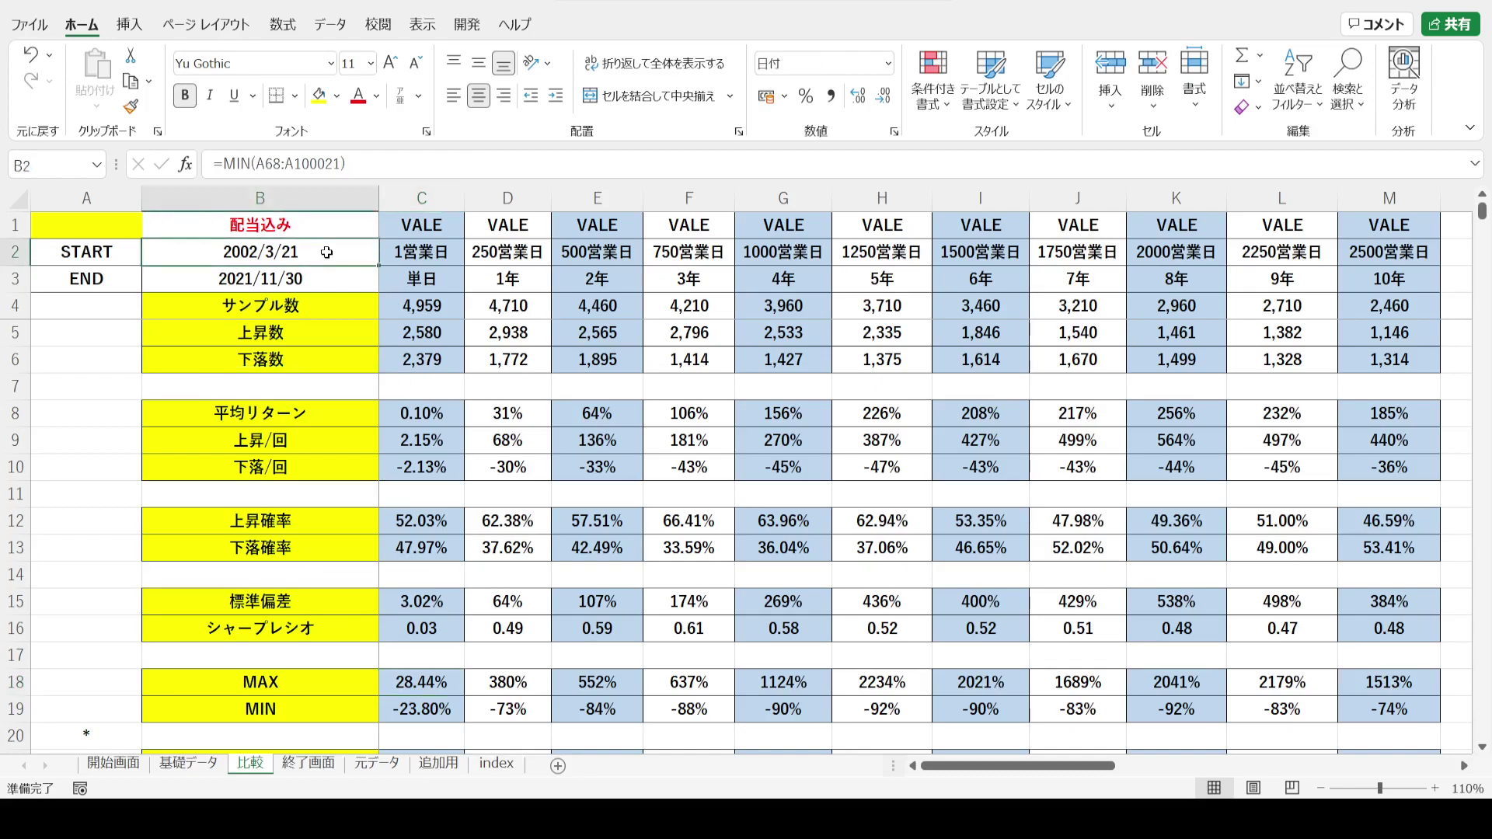
pyautogui.click(323, 279)
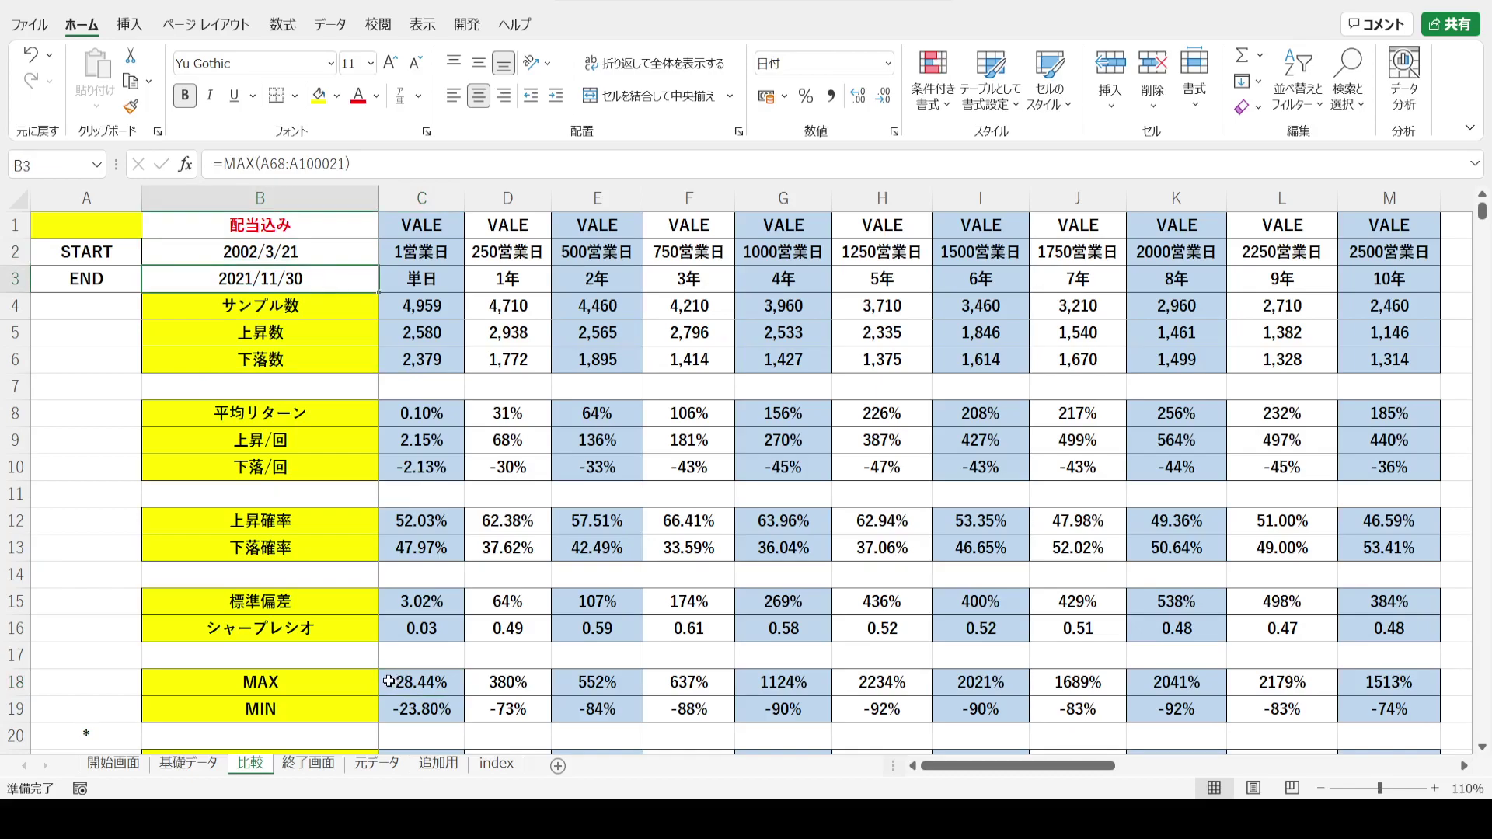
pyautogui.click(406, 196)
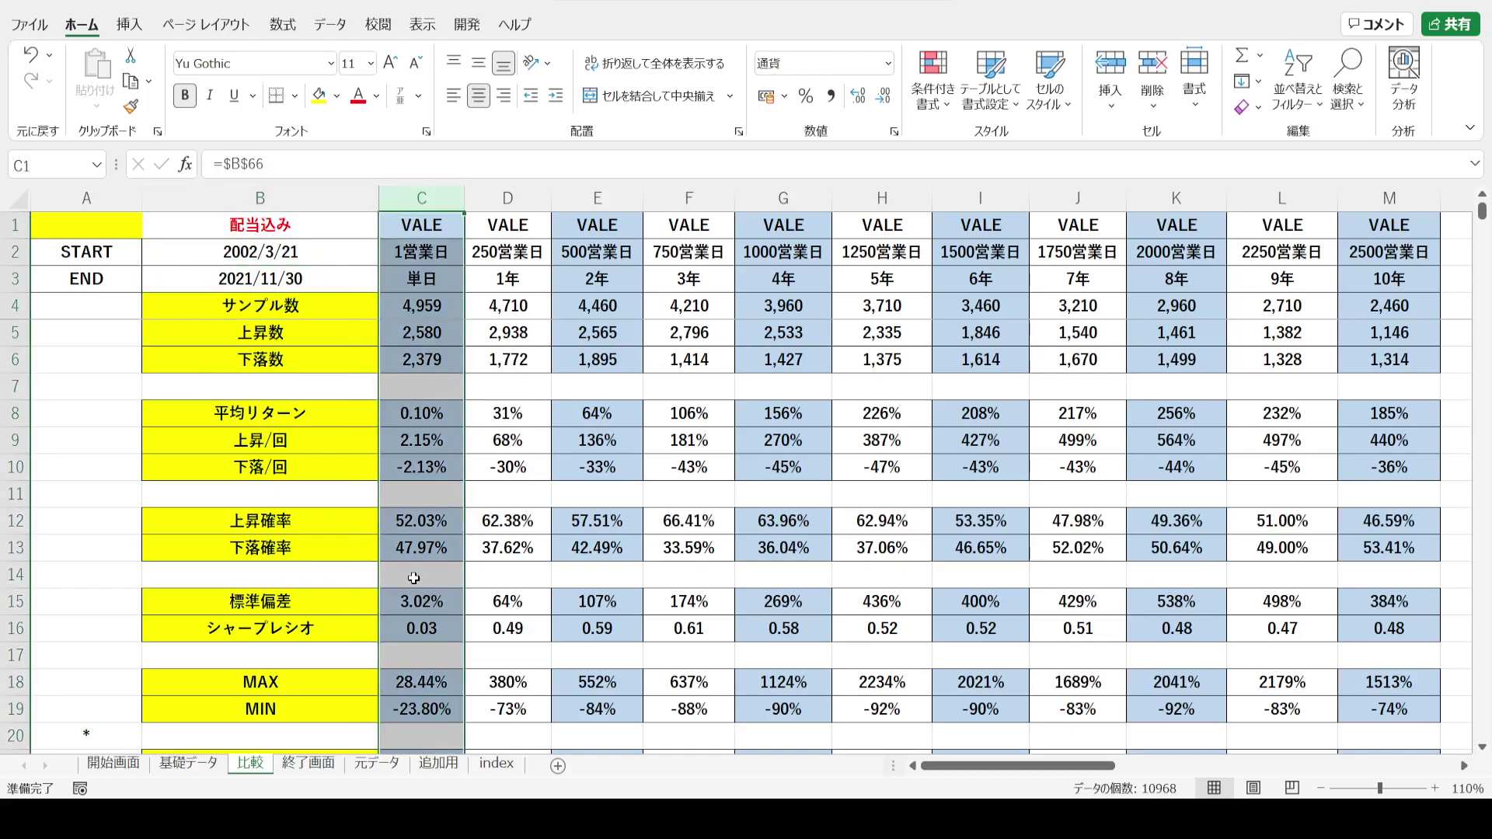
pyautogui.click(386, 690)
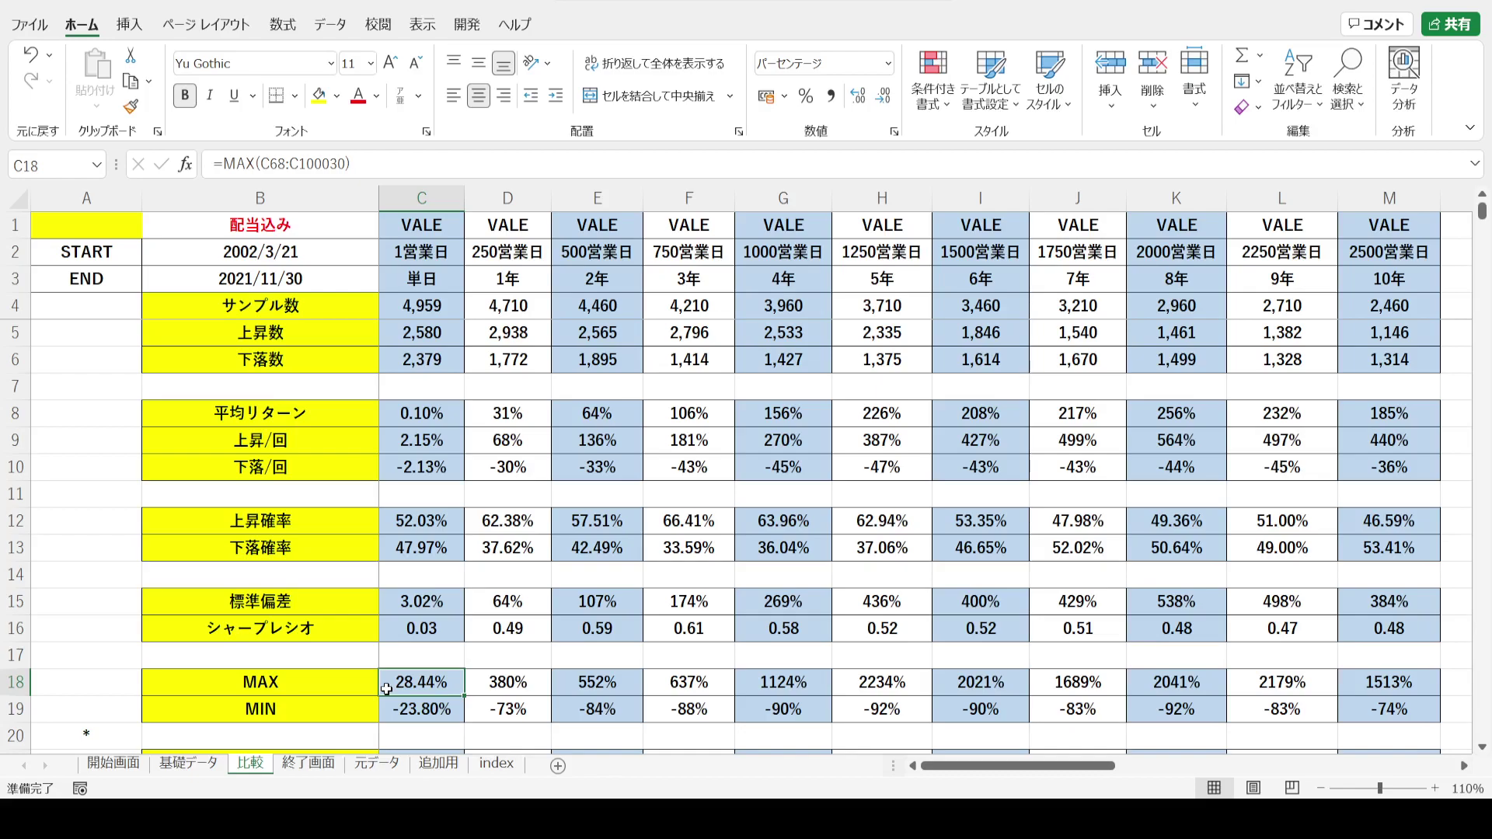
# - Examine the single-day MIN return in relation to the START and END dates of the data period
pyautogui.click(381, 712)
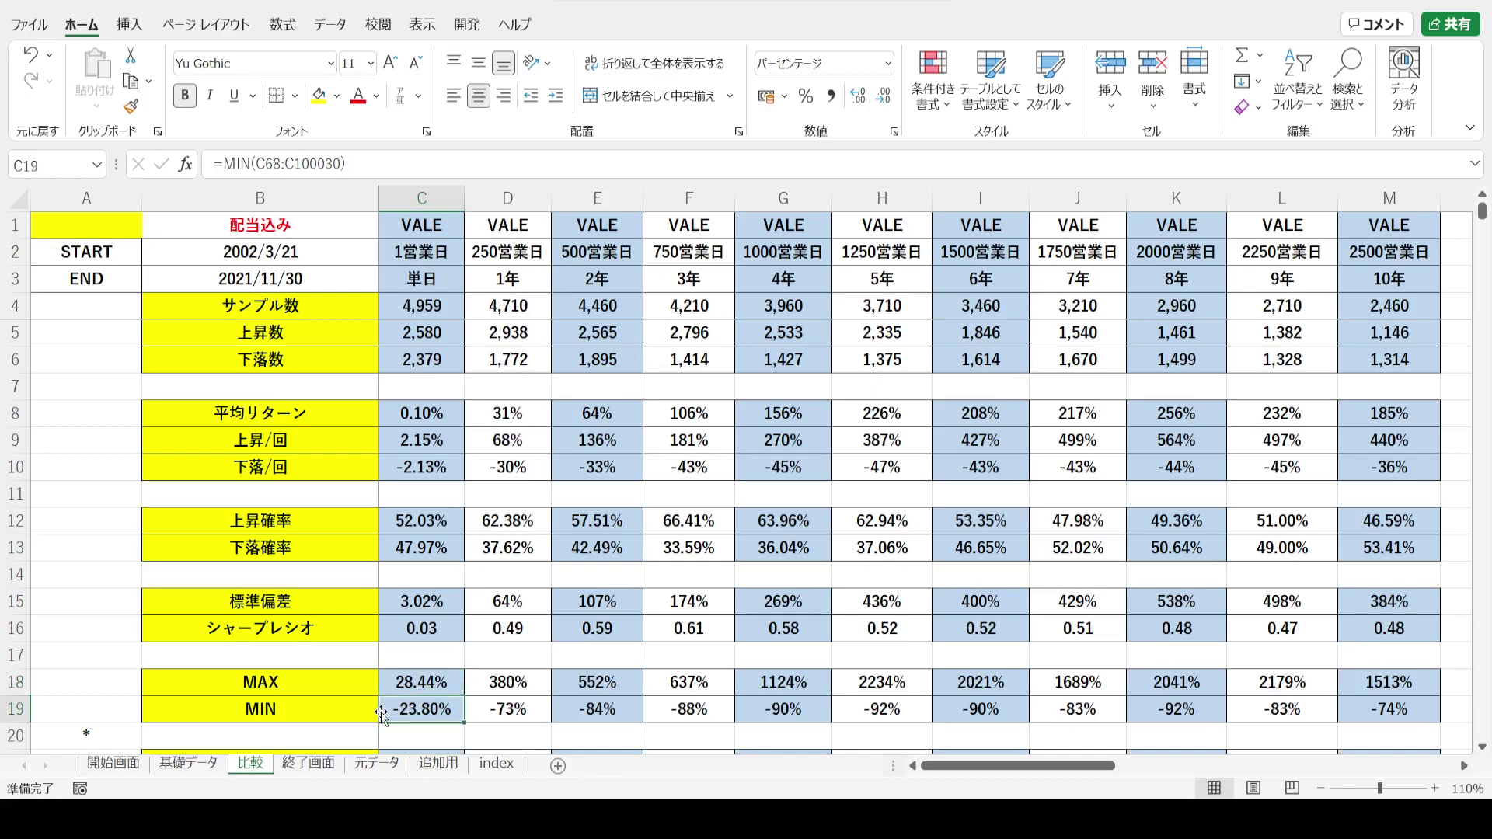
pyautogui.click(332, 249)
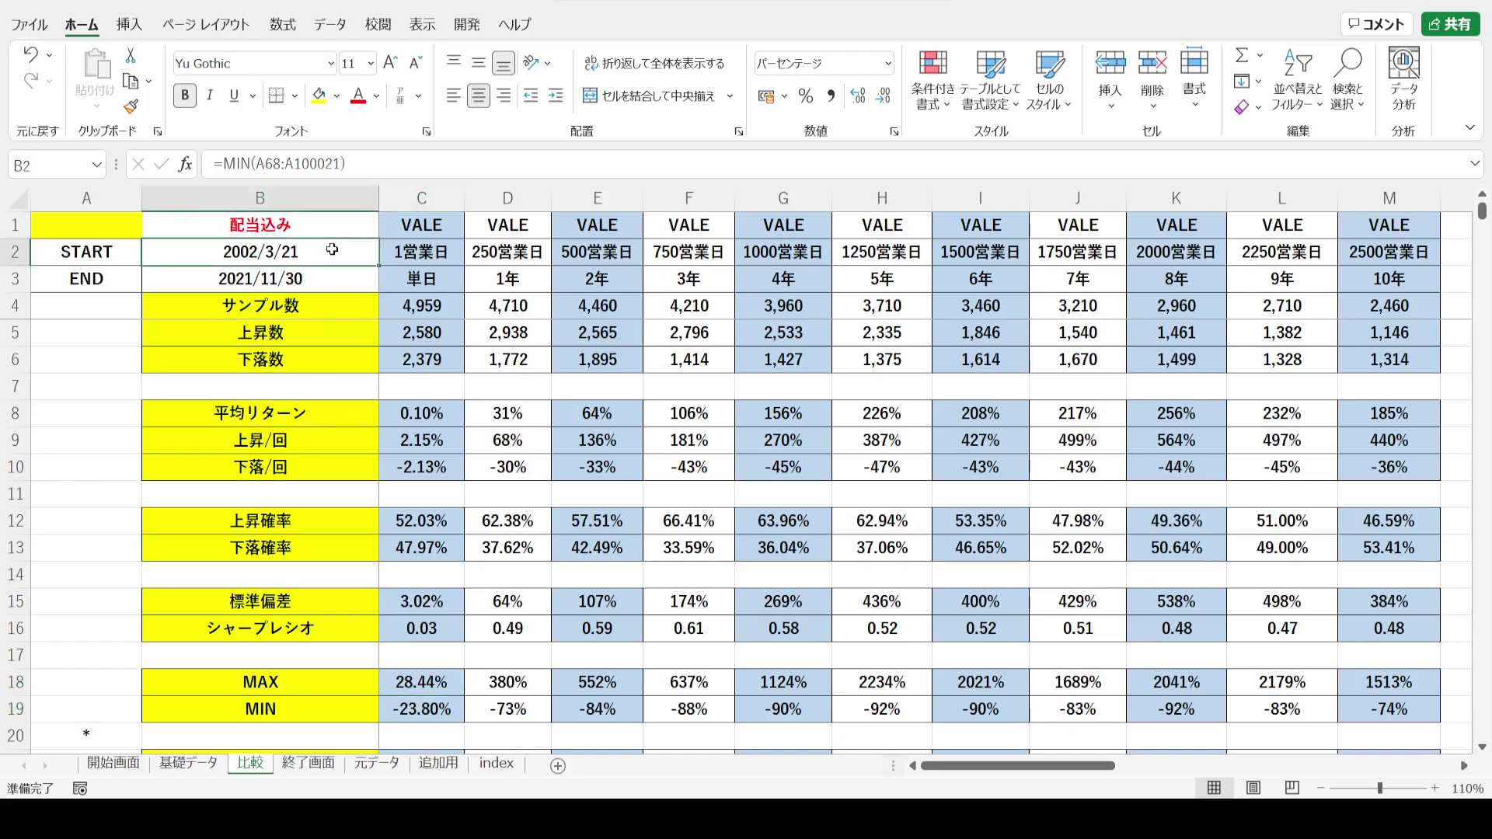
pyautogui.press('Down')
pyautogui.moveTo(419, 199)
pyautogui.mouseDown()
pyautogui.moveTo(365, 198)
pyautogui.moveTo(420, 198)
pyautogui.mouseUp()
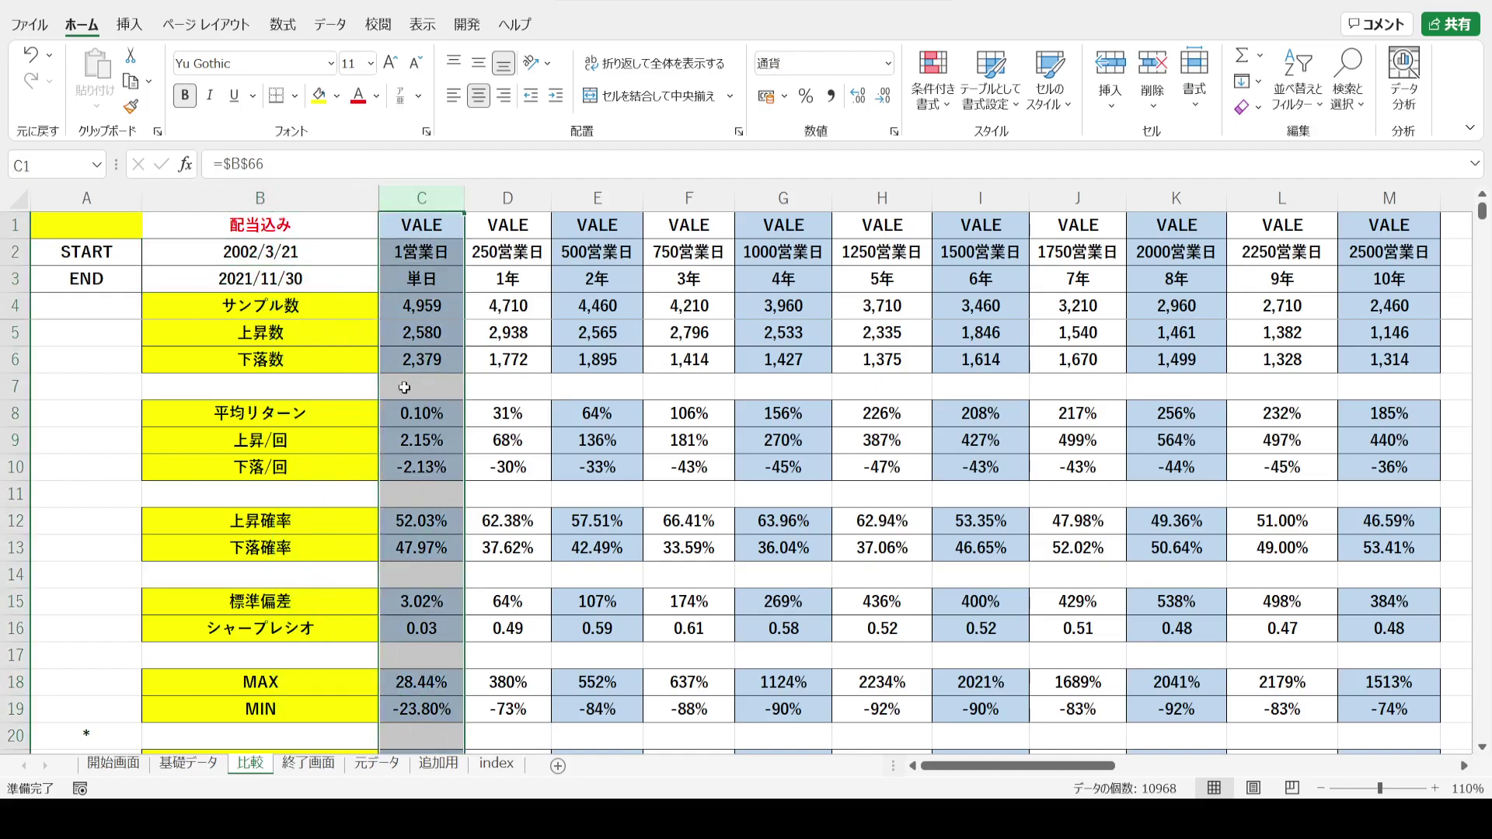
pyautogui.click(384, 713)
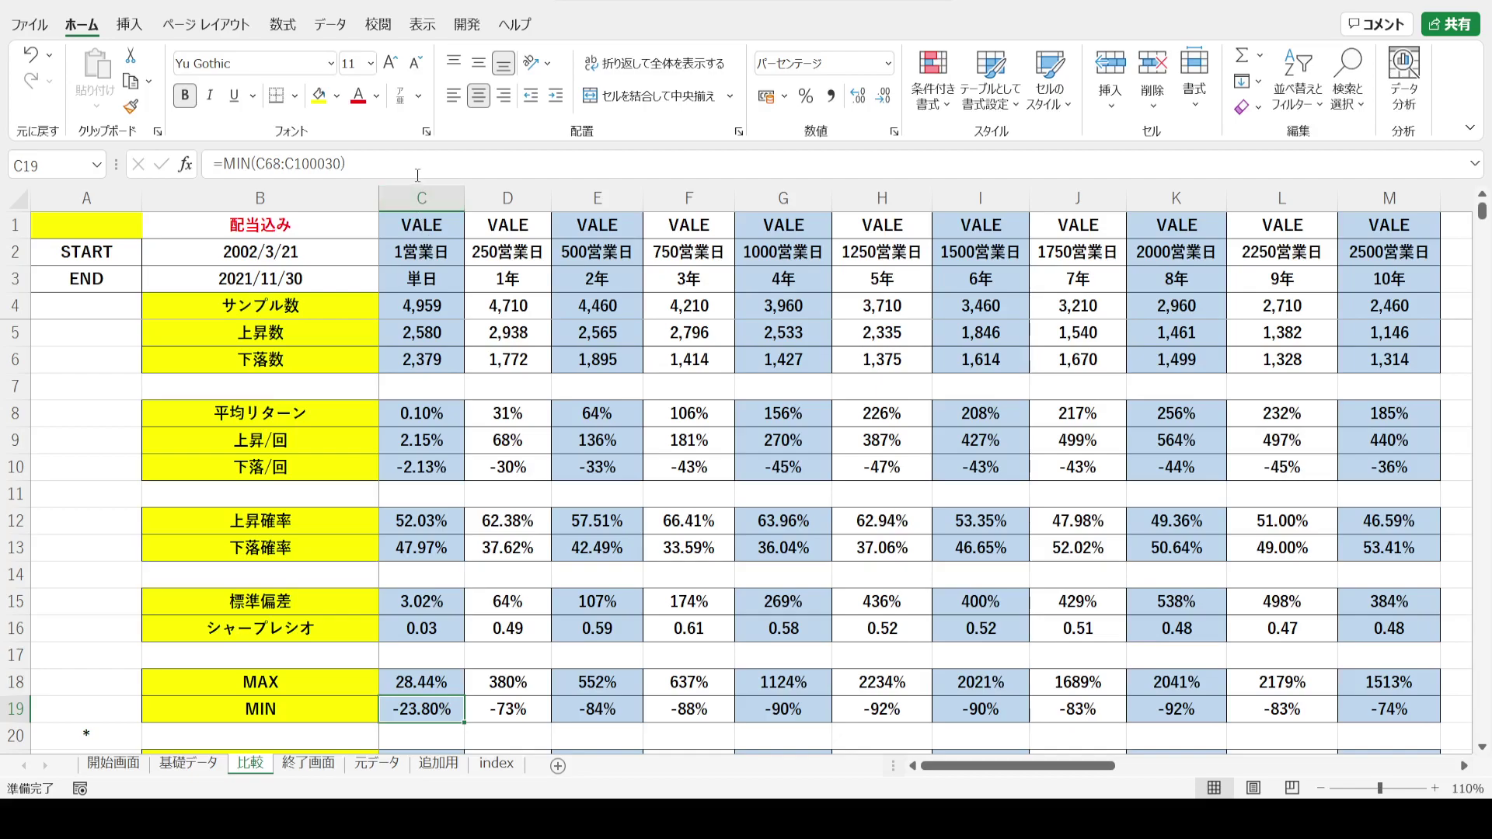
pyautogui.click(406, 199)
# - Examine the sample count of the 1-year (250営業日) holding period together with the START and END dates
pyautogui.click(513, 199)
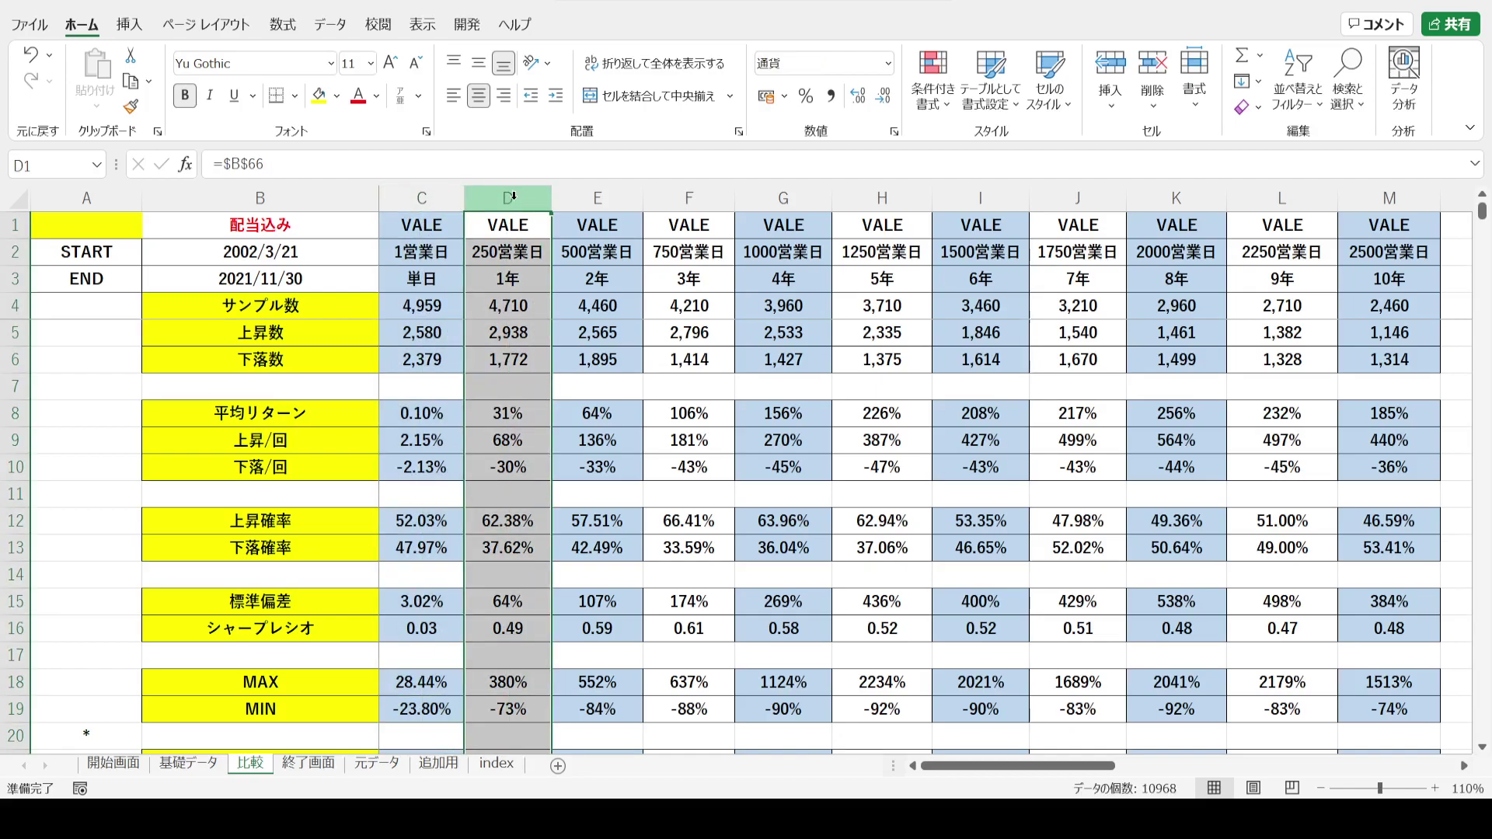
pyautogui.click(478, 313)
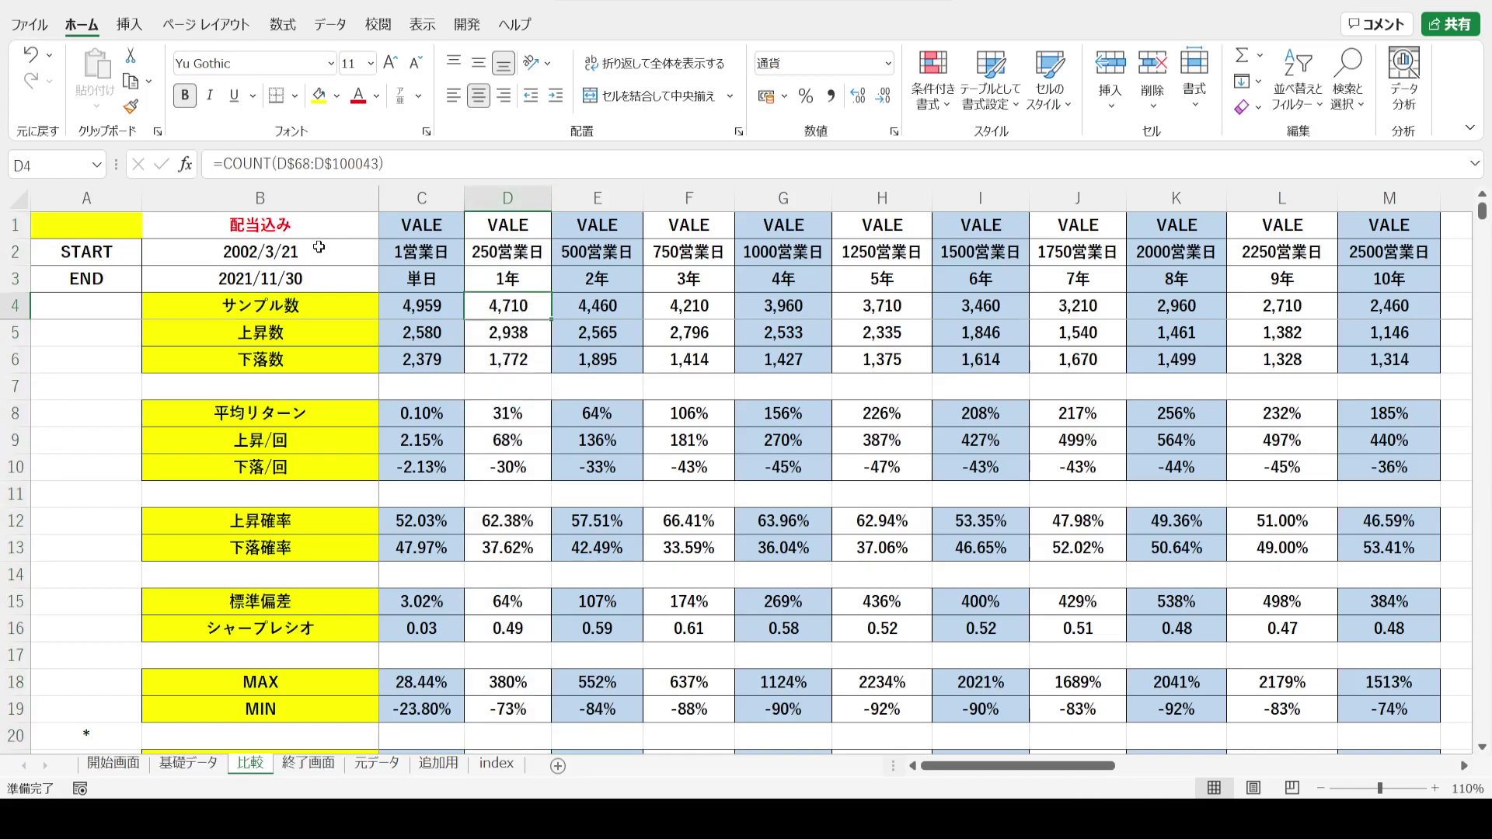
pyautogui.click(319, 246)
pyautogui.press('Down')
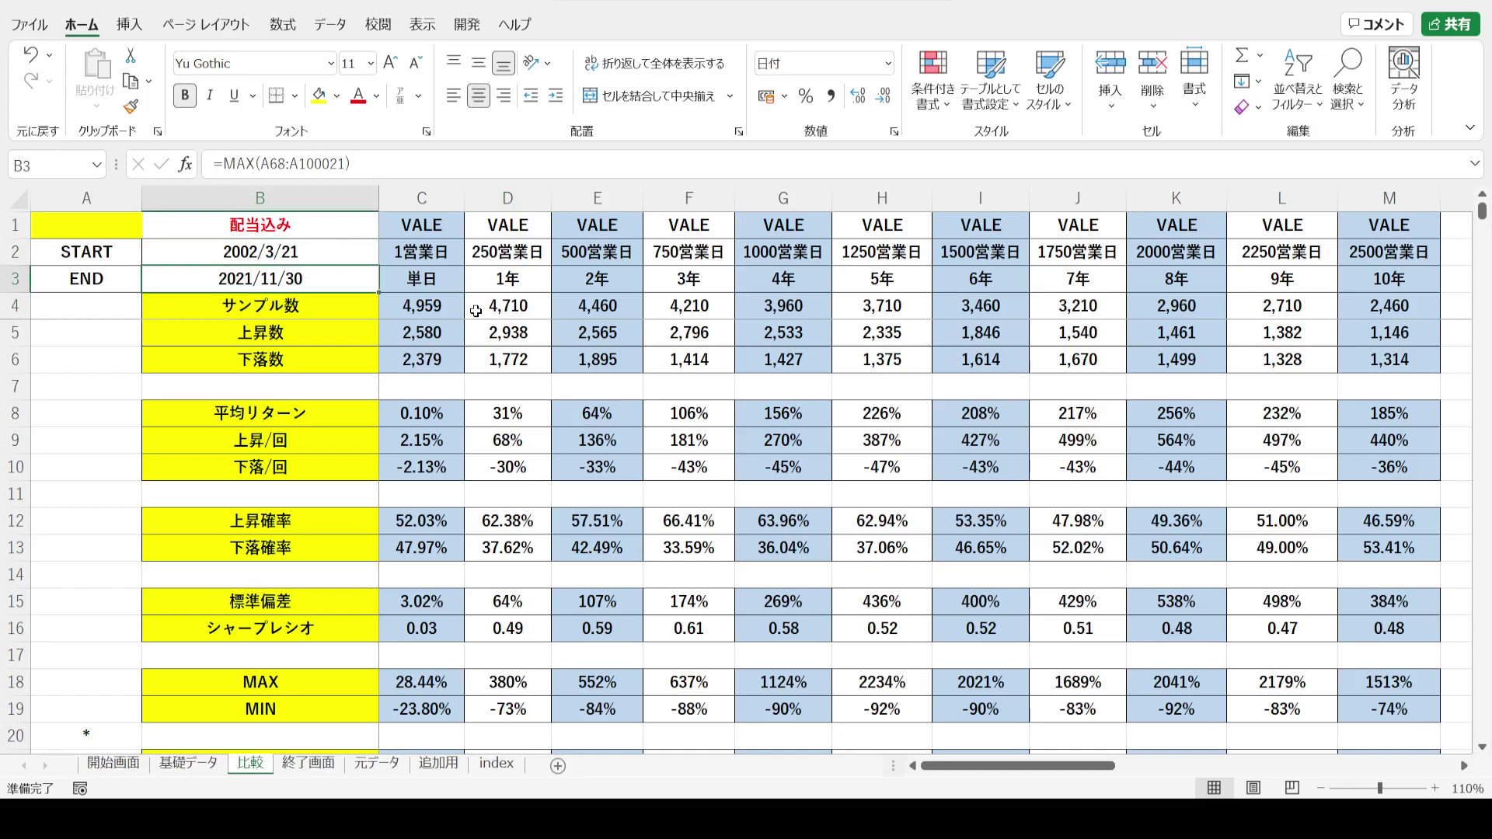
pyautogui.click(471, 257)
pyautogui.click(474, 306)
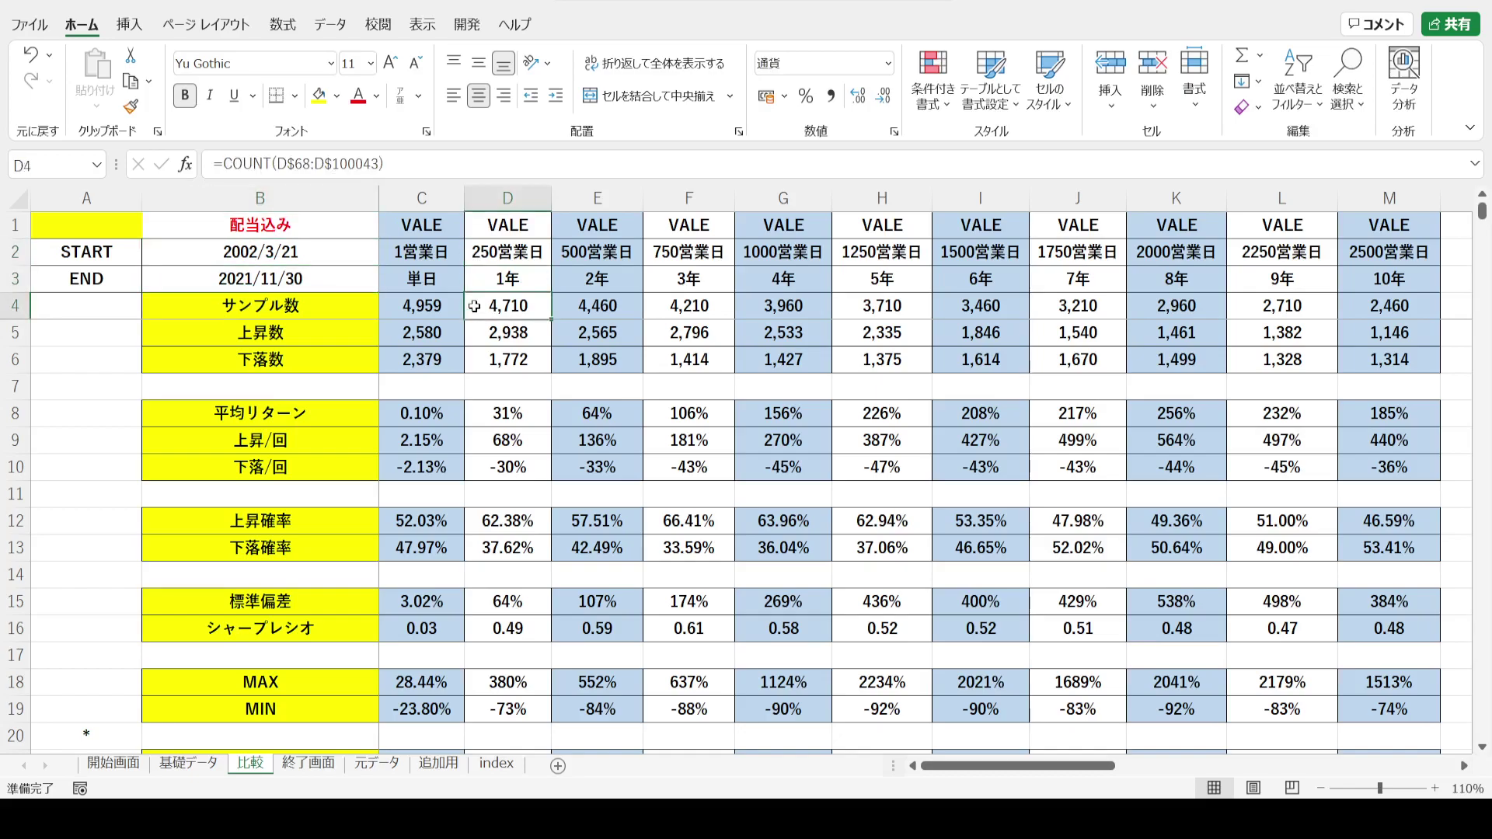
# - Examine the 1-year rise and fall probabilities with their counts and average return per rise and per fall
pyautogui.click(477, 519)
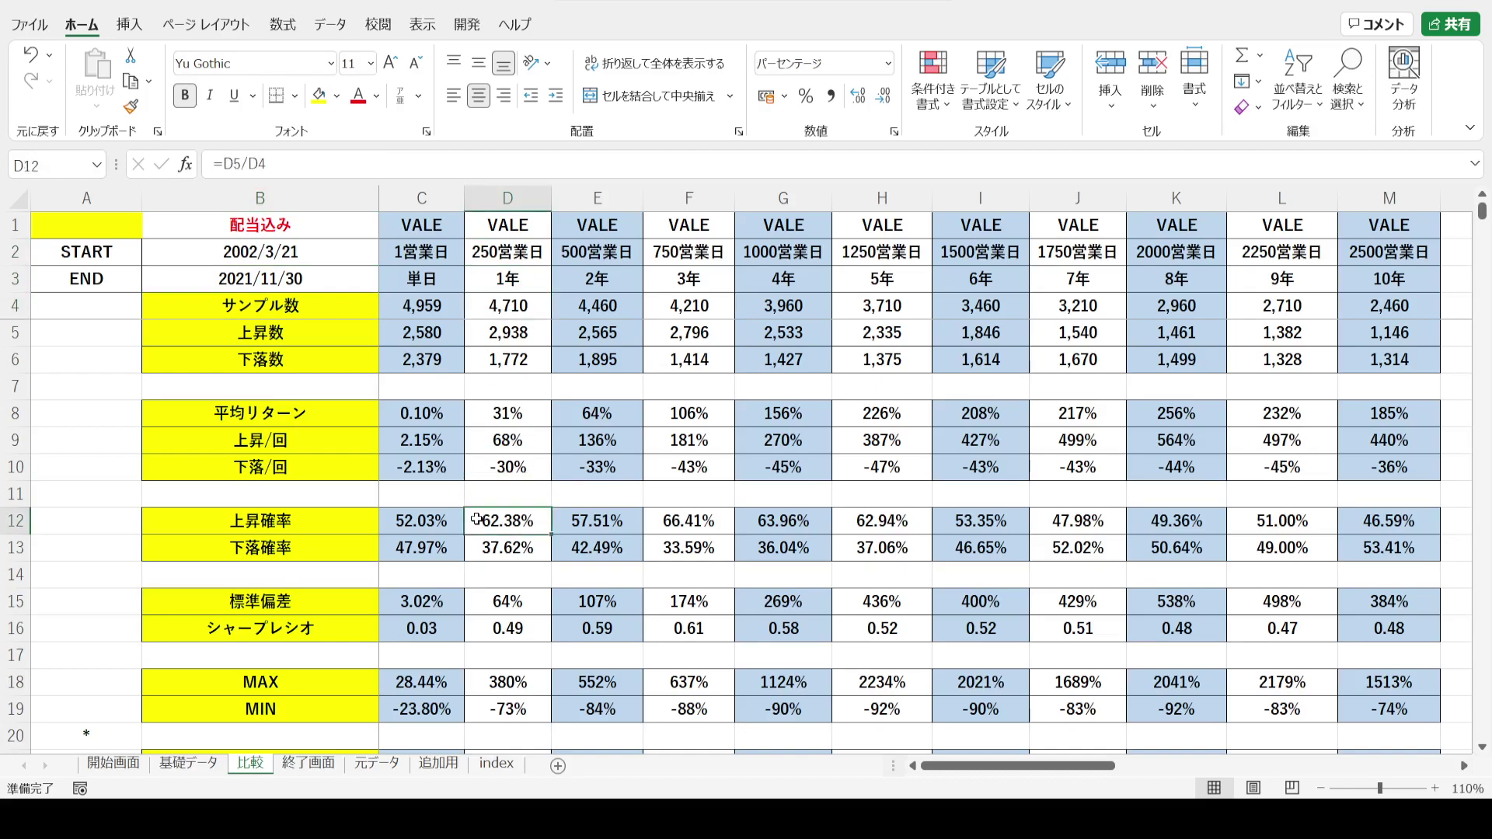
pyautogui.click(478, 336)
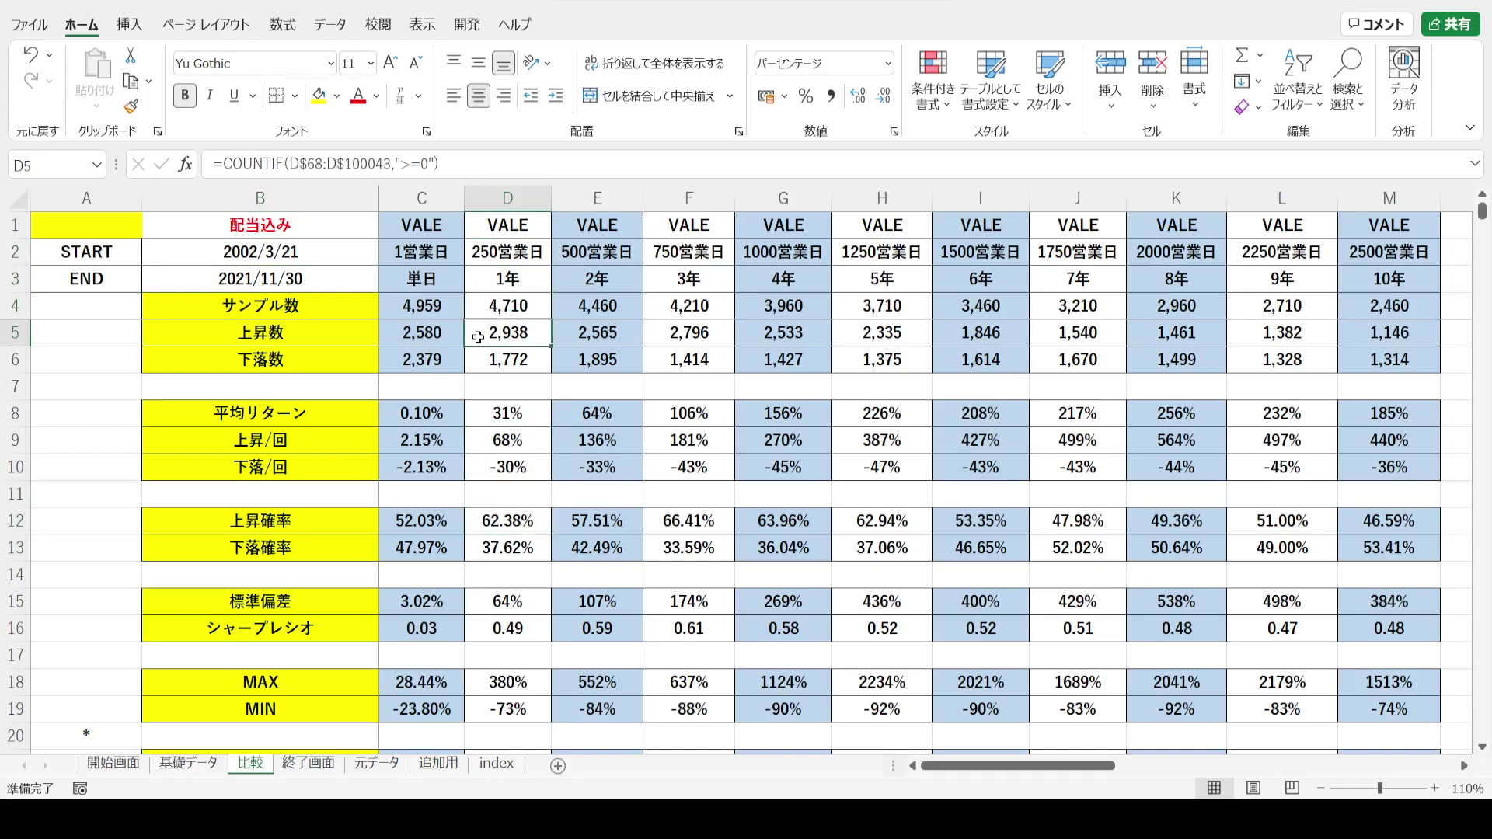
pyautogui.click(476, 447)
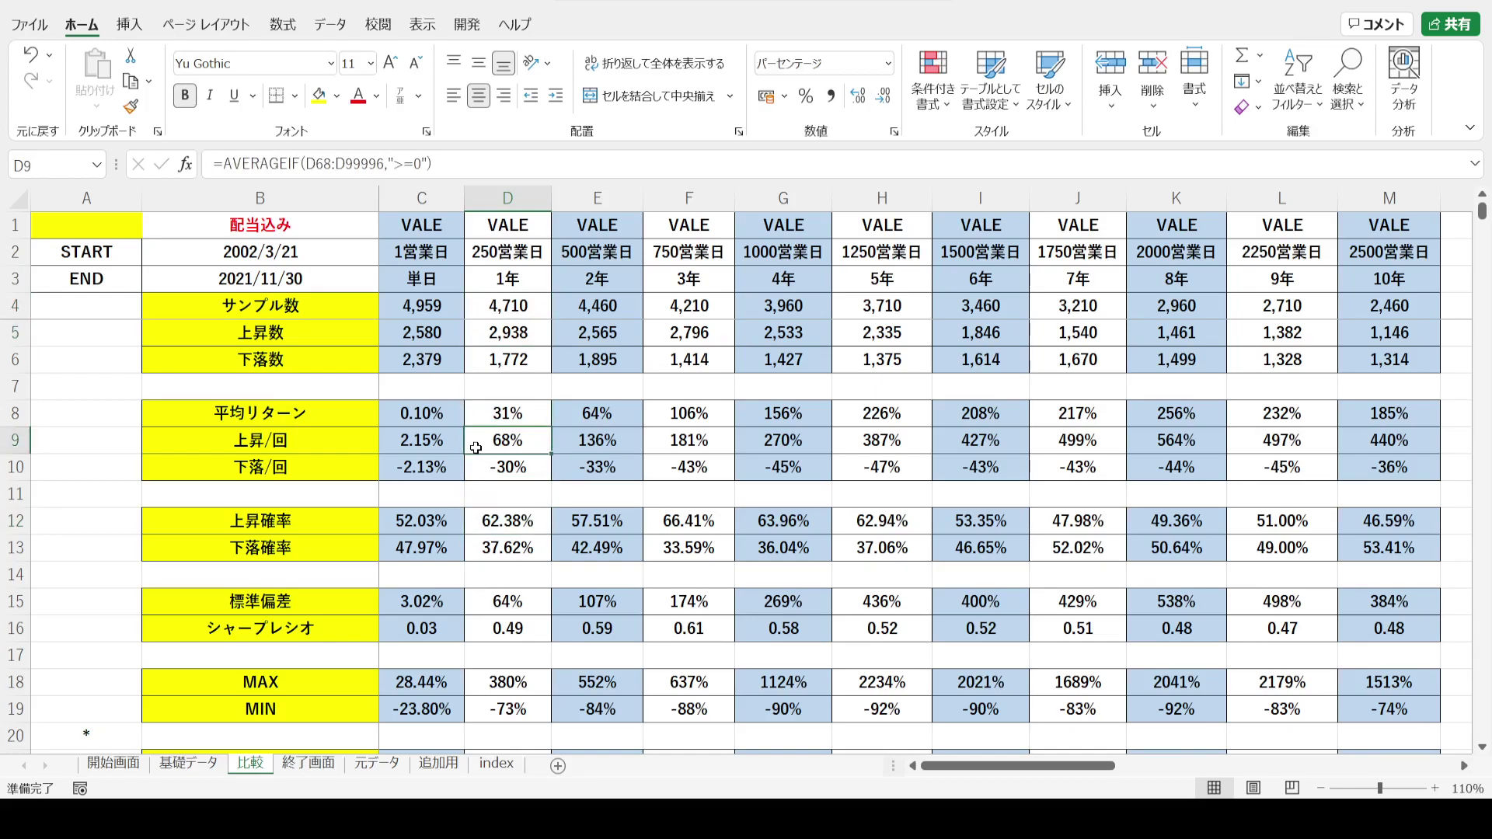
pyautogui.click(477, 546)
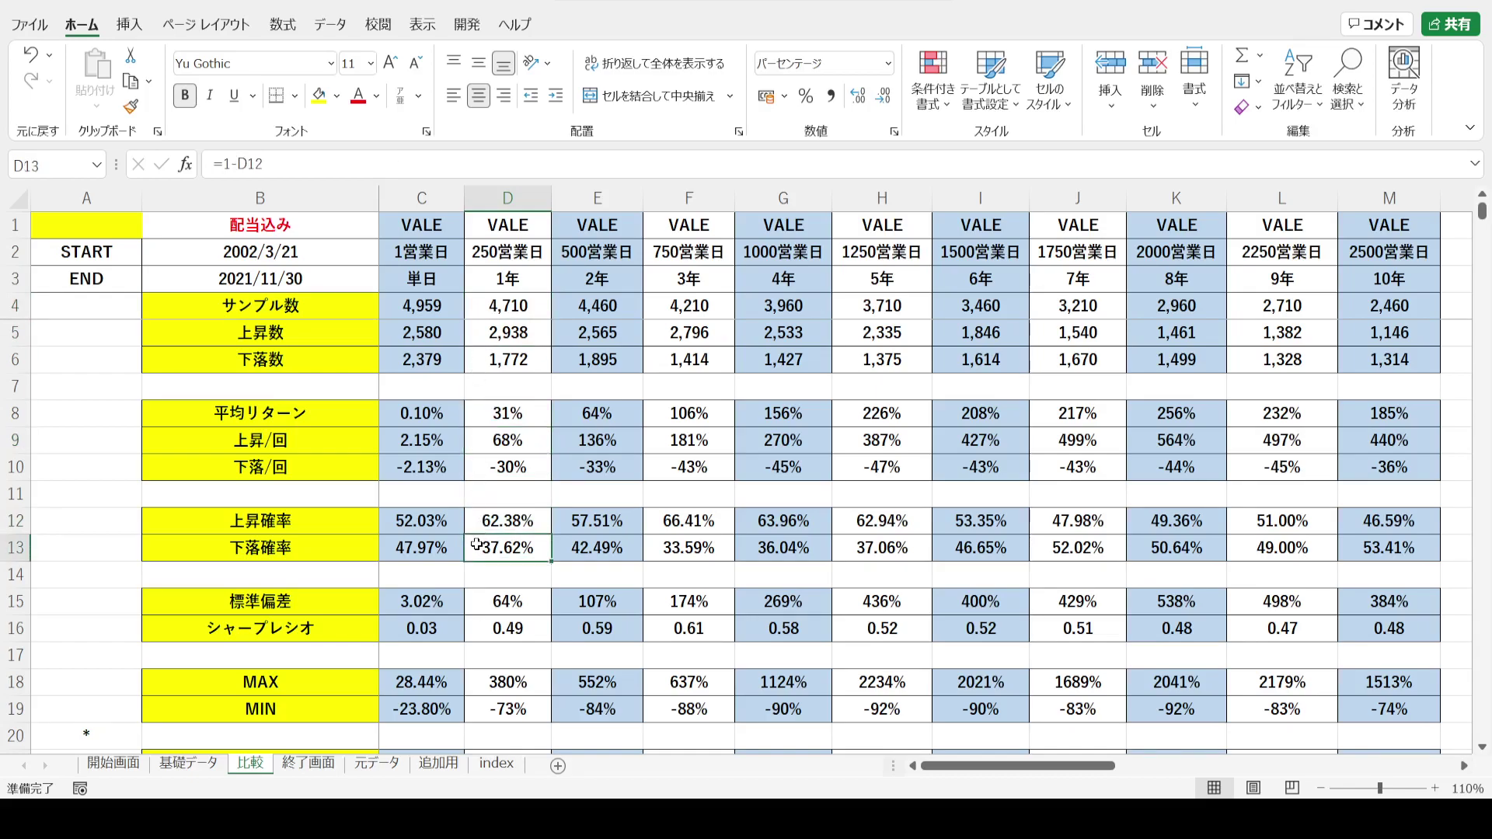
pyautogui.click(477, 359)
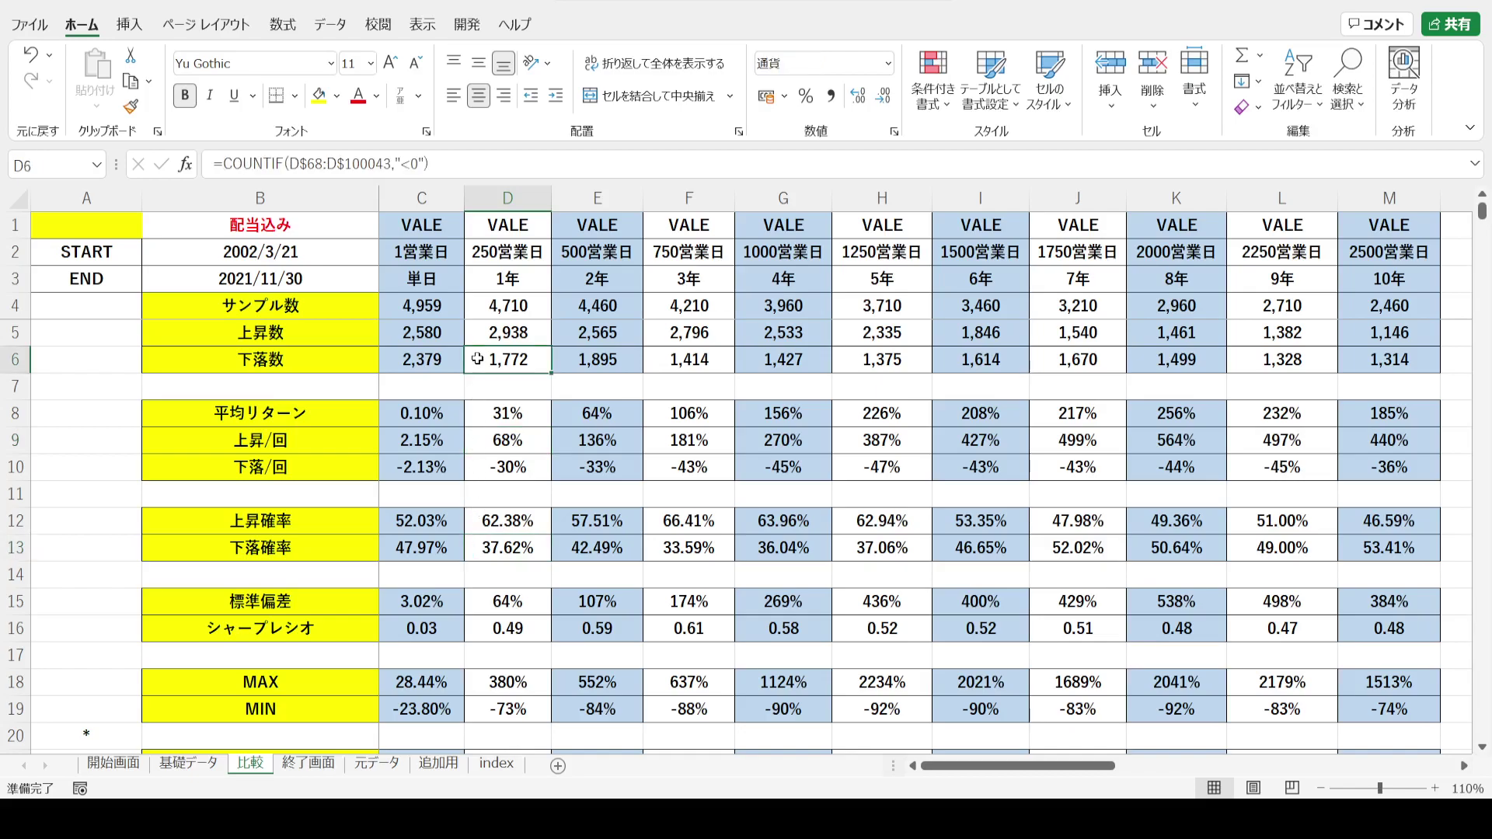
pyautogui.click(478, 464)
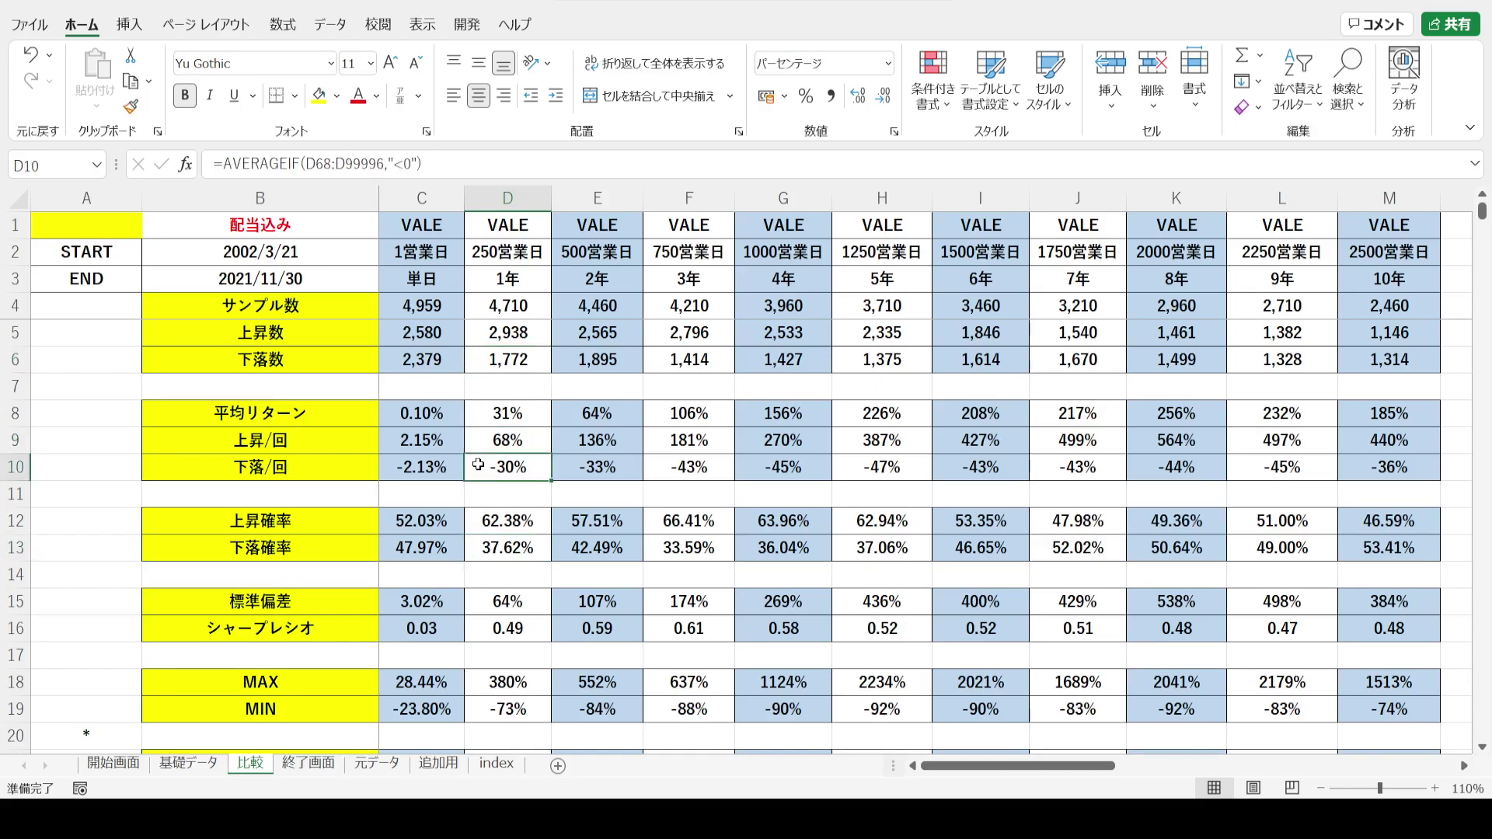
# - Examine the 1-year average return over all samples and its standard deviation in the 標準偏差 row
pyautogui.click(477, 303)
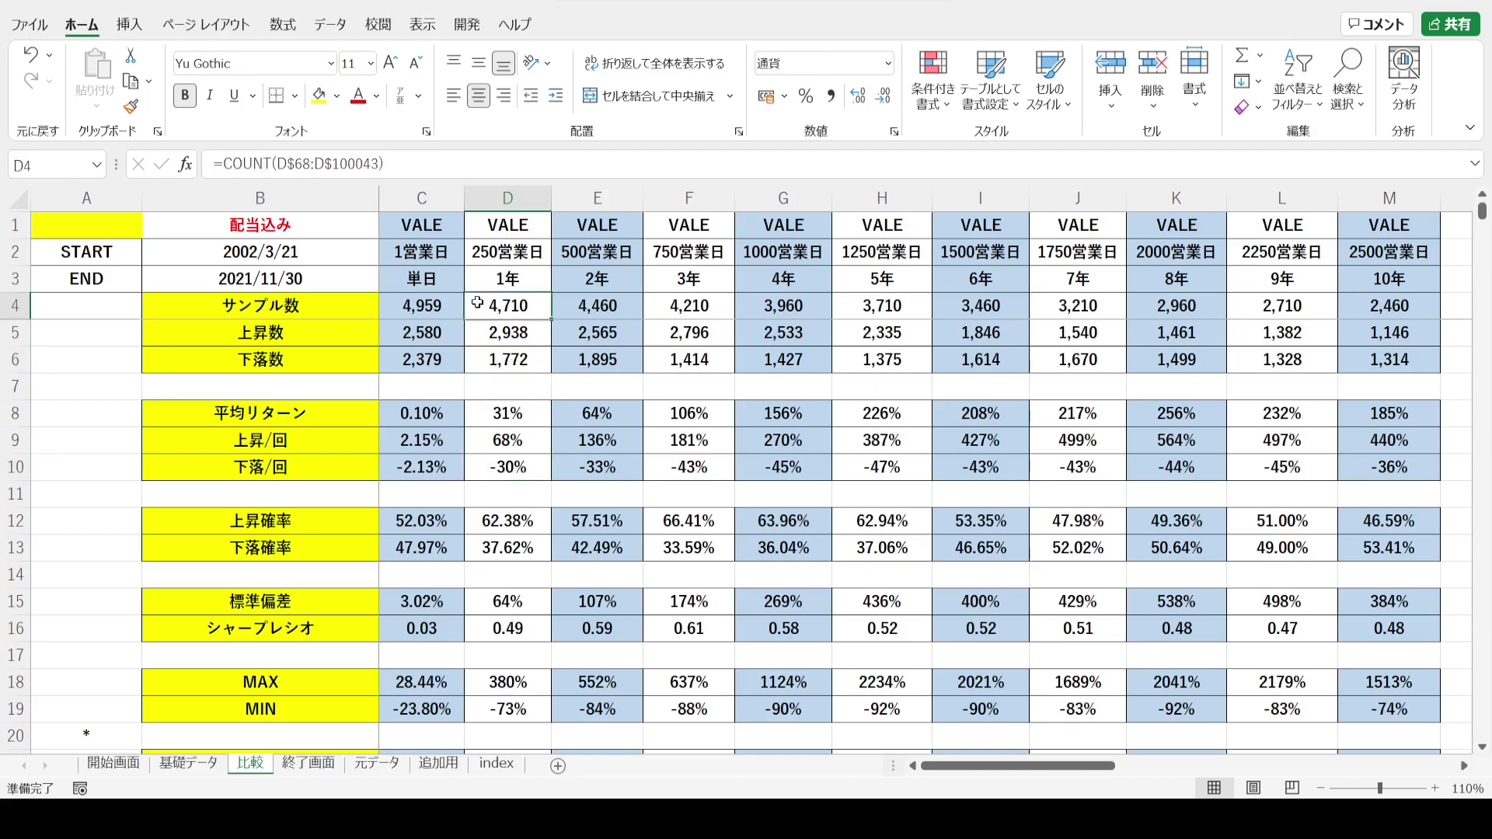
pyautogui.click(476, 423)
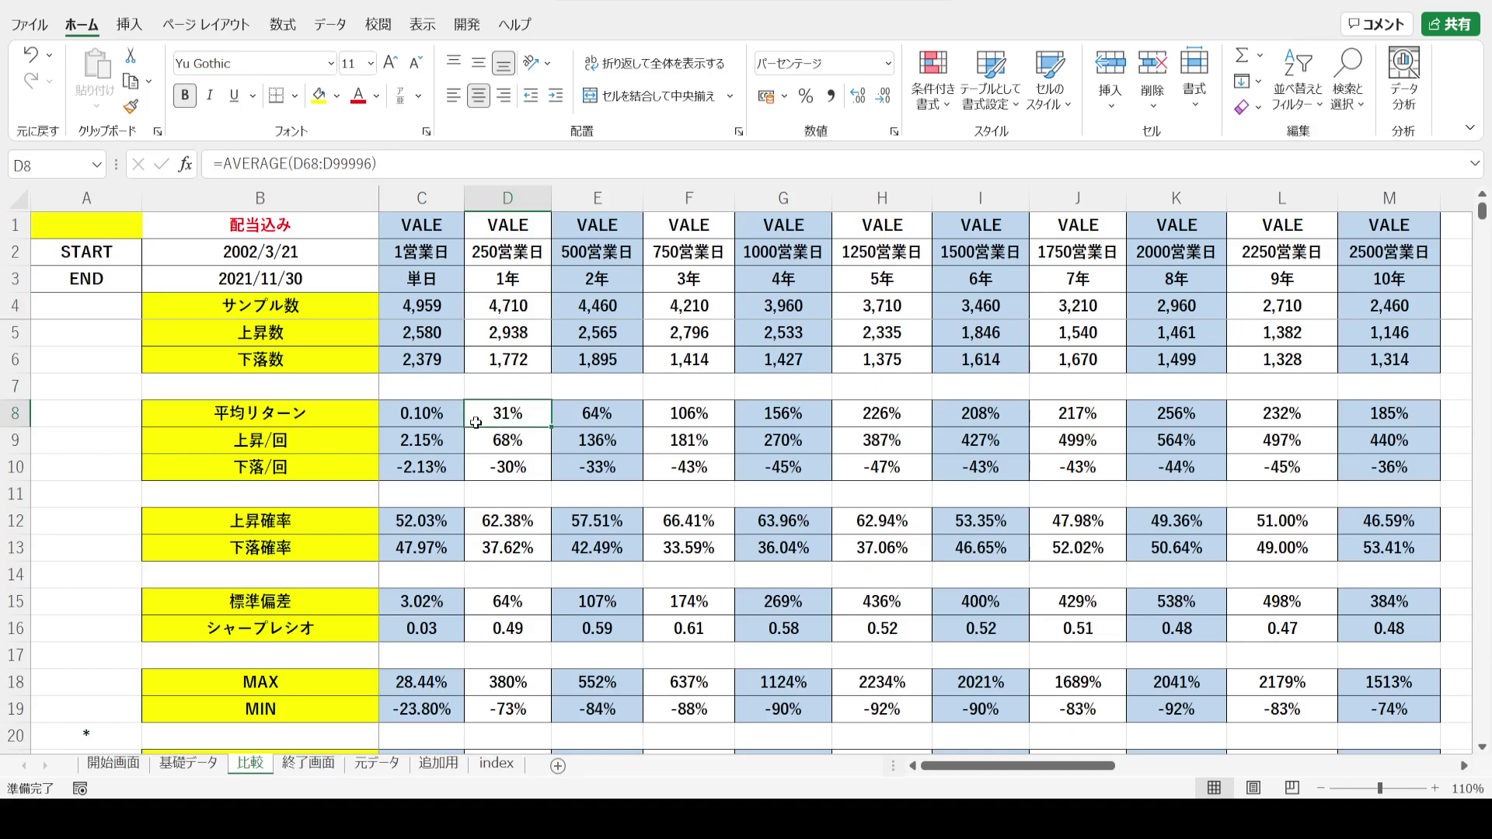
pyautogui.click(475, 606)
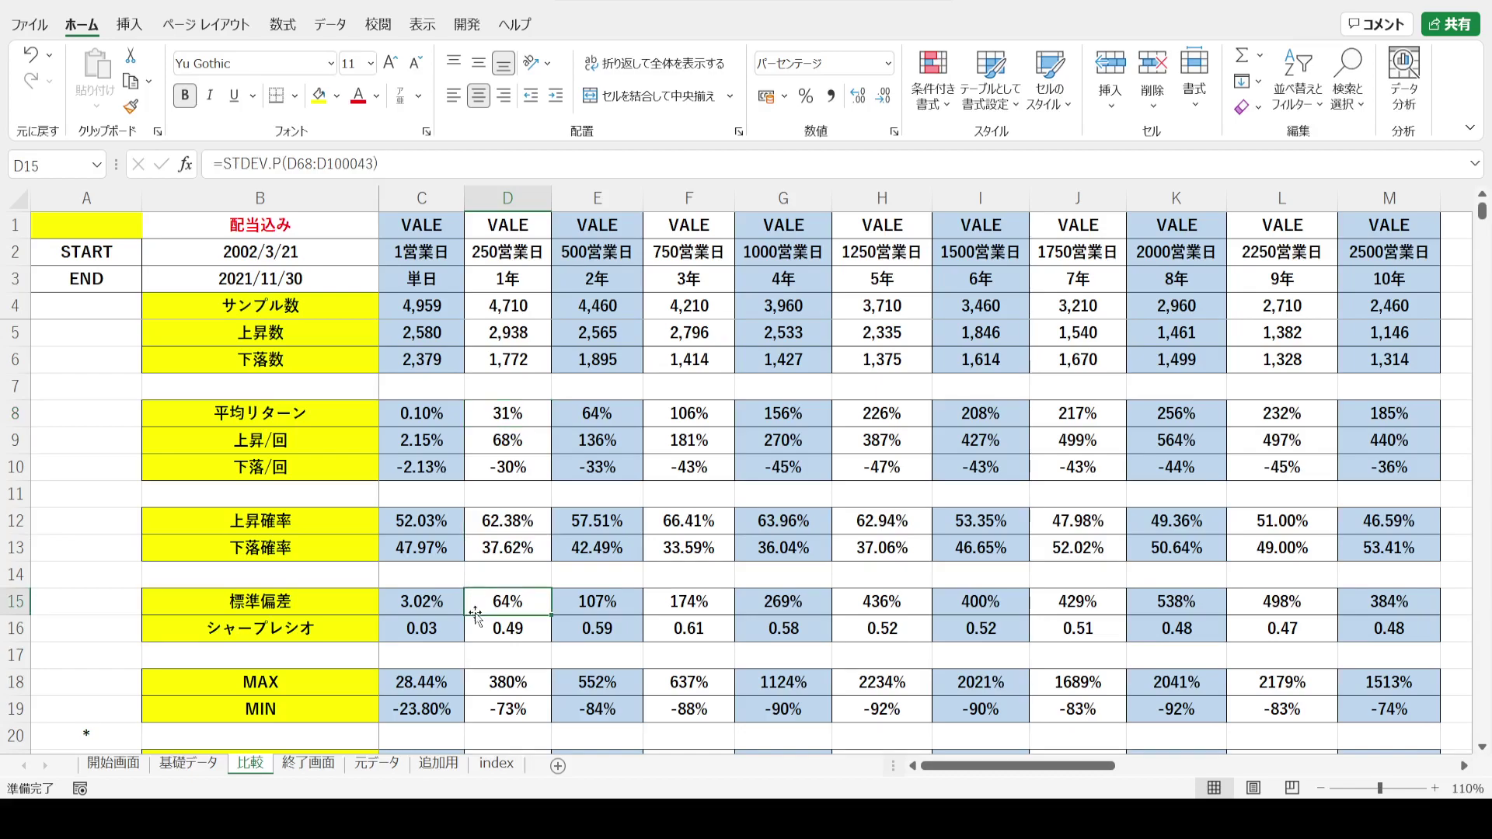
# - Examine the 1-year シャープレシオ formula and the average return and standard deviation cells it refers to
pyautogui.click(475, 629)
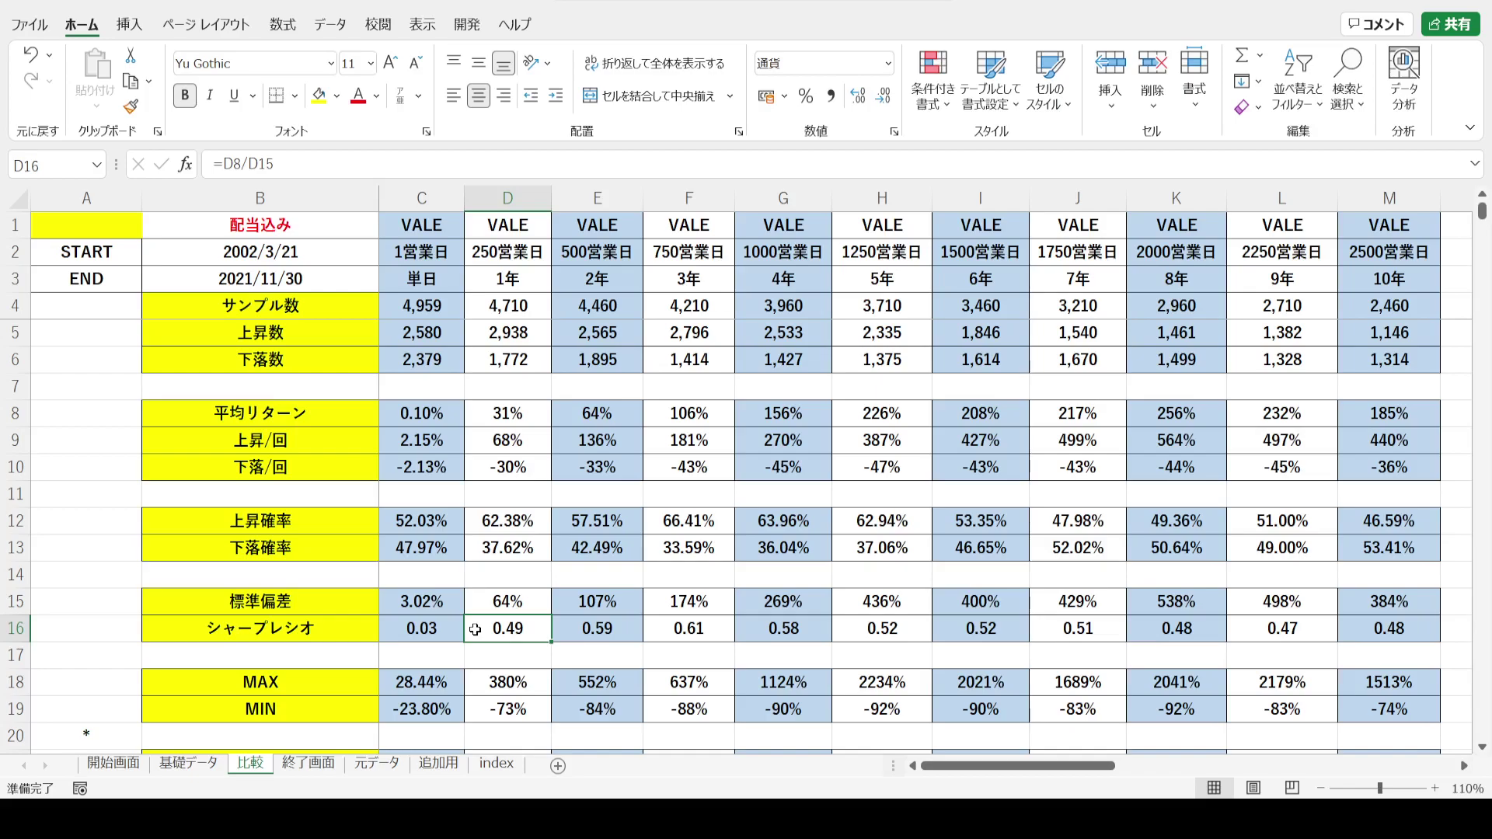
pyautogui.doubleClick(475, 630)
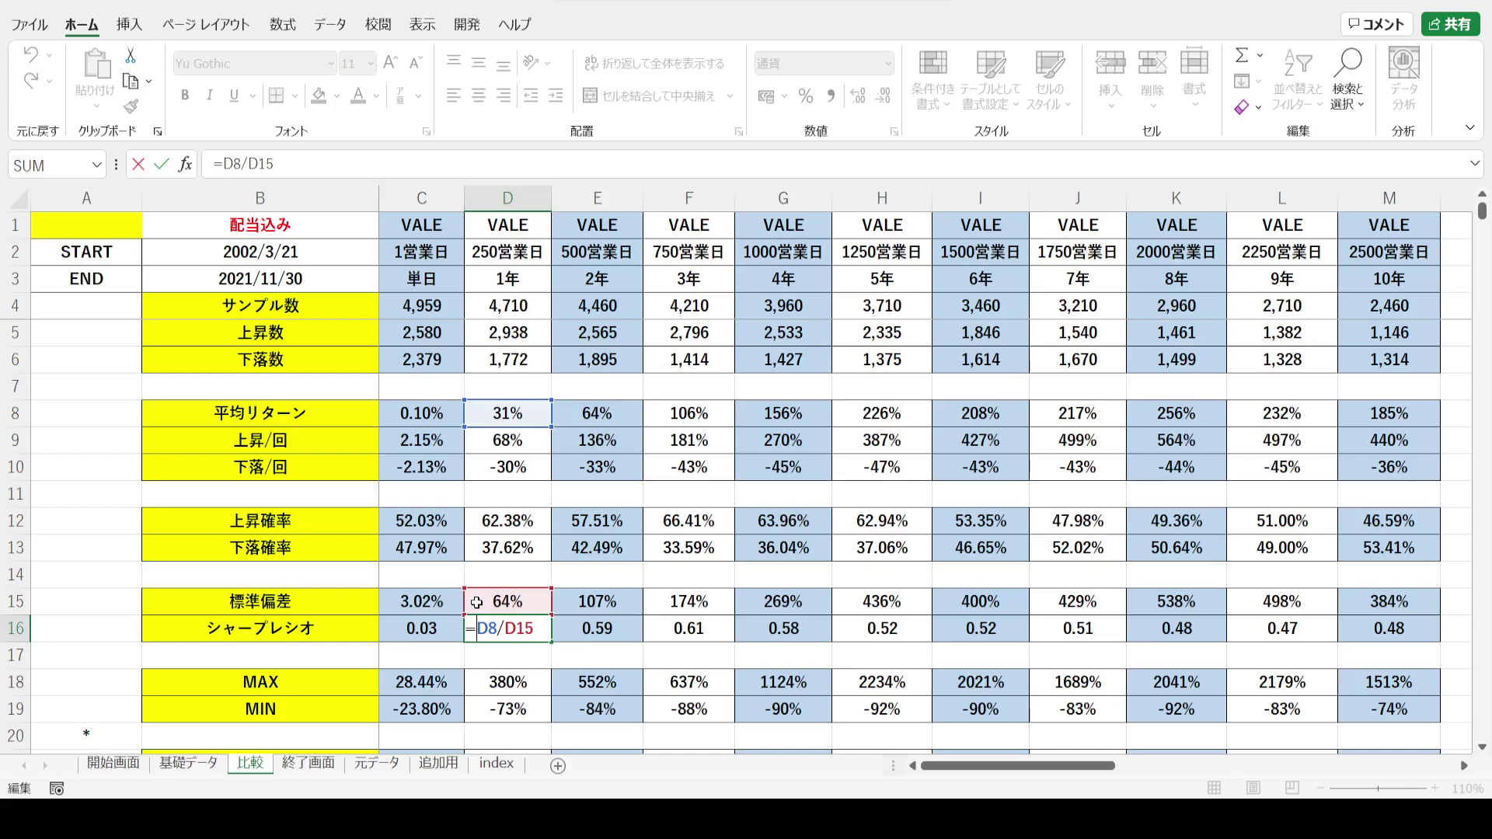
pyautogui.press('Escape')
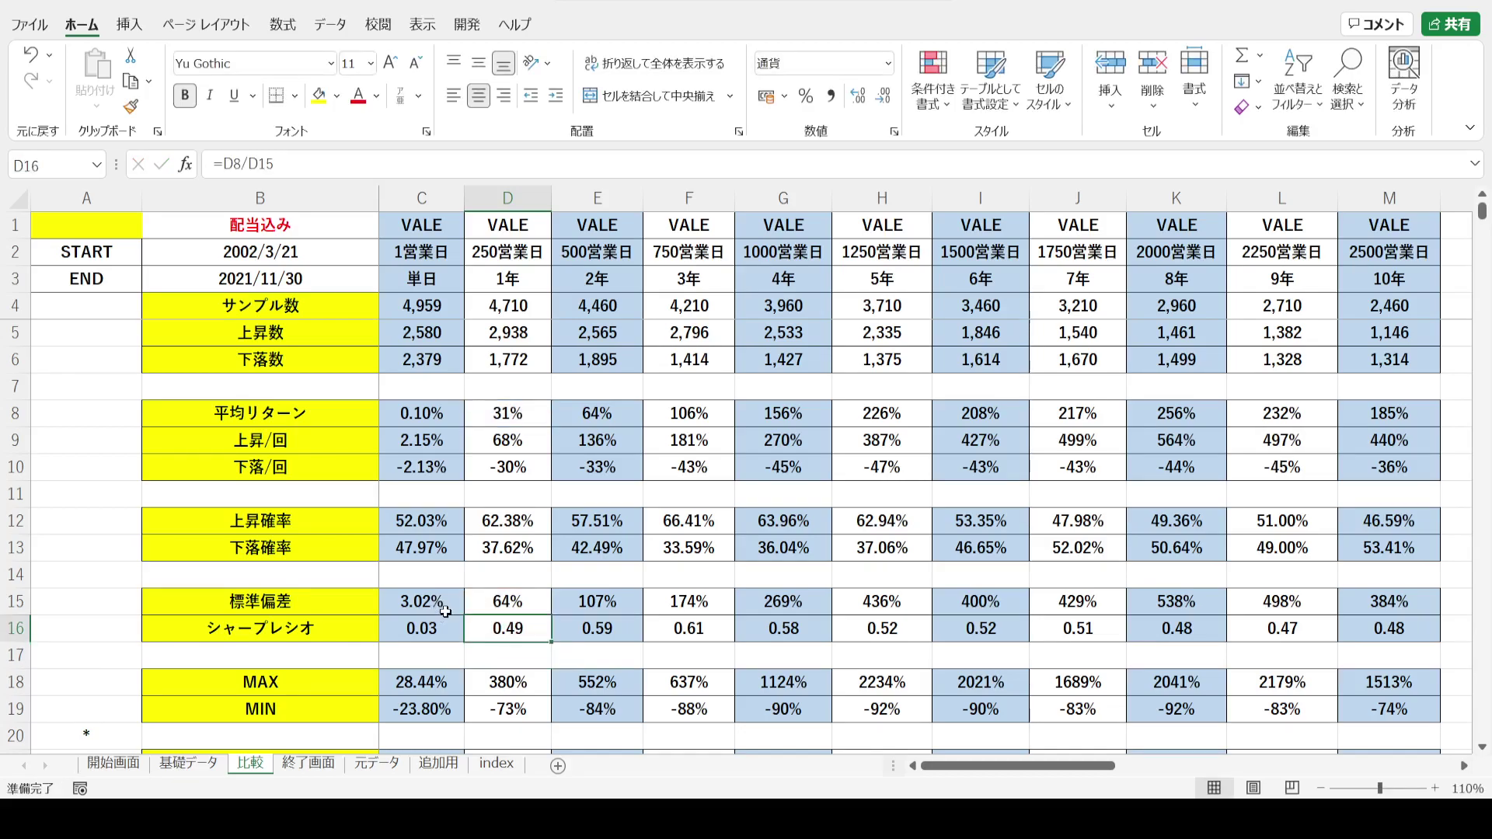
# - Examine the MAX return of the 250営業日 holding period against the START and END dates
pyautogui.click(474, 681)
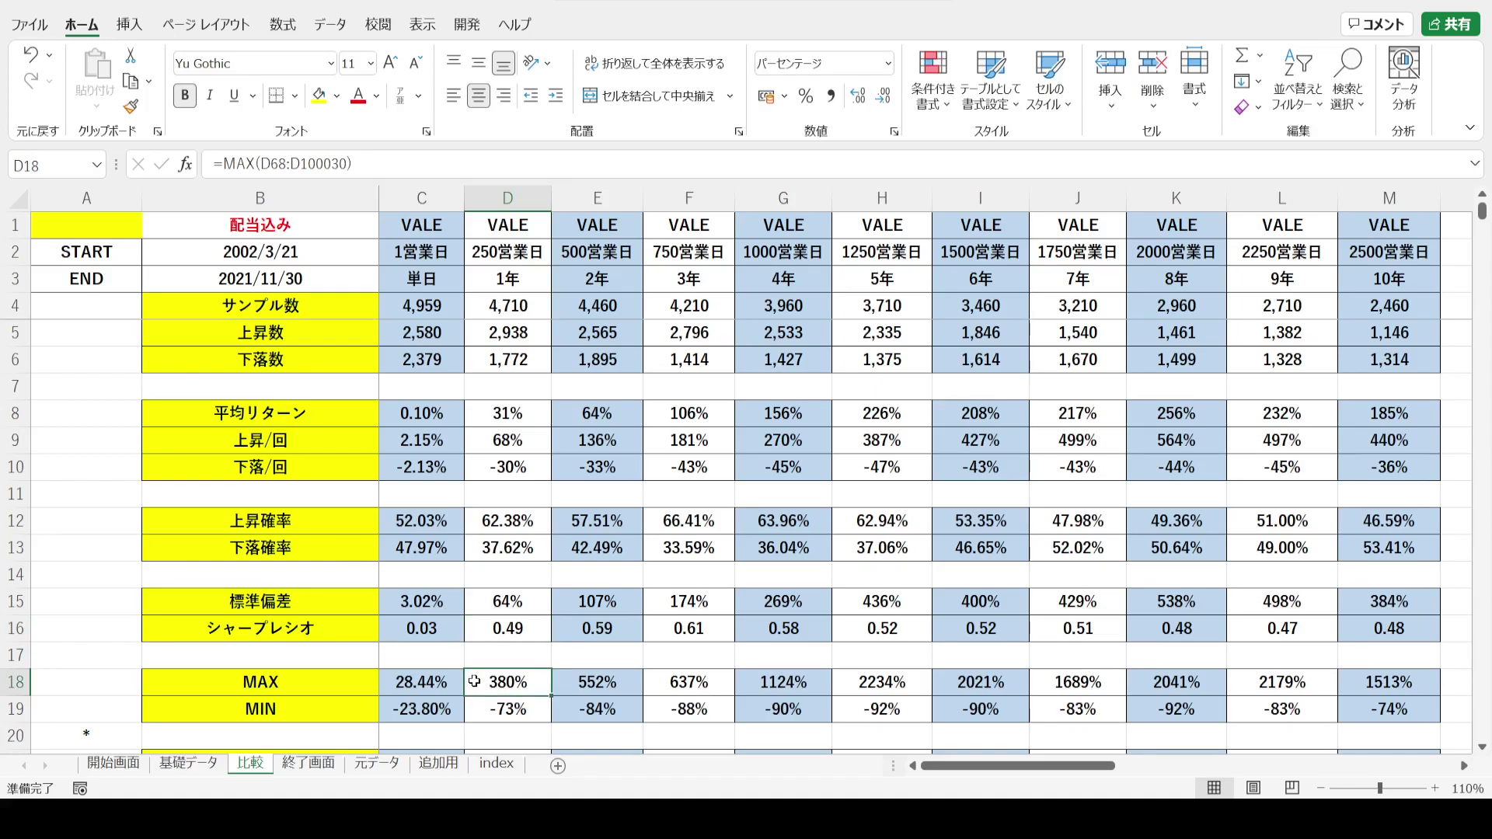
pyautogui.click(351, 260)
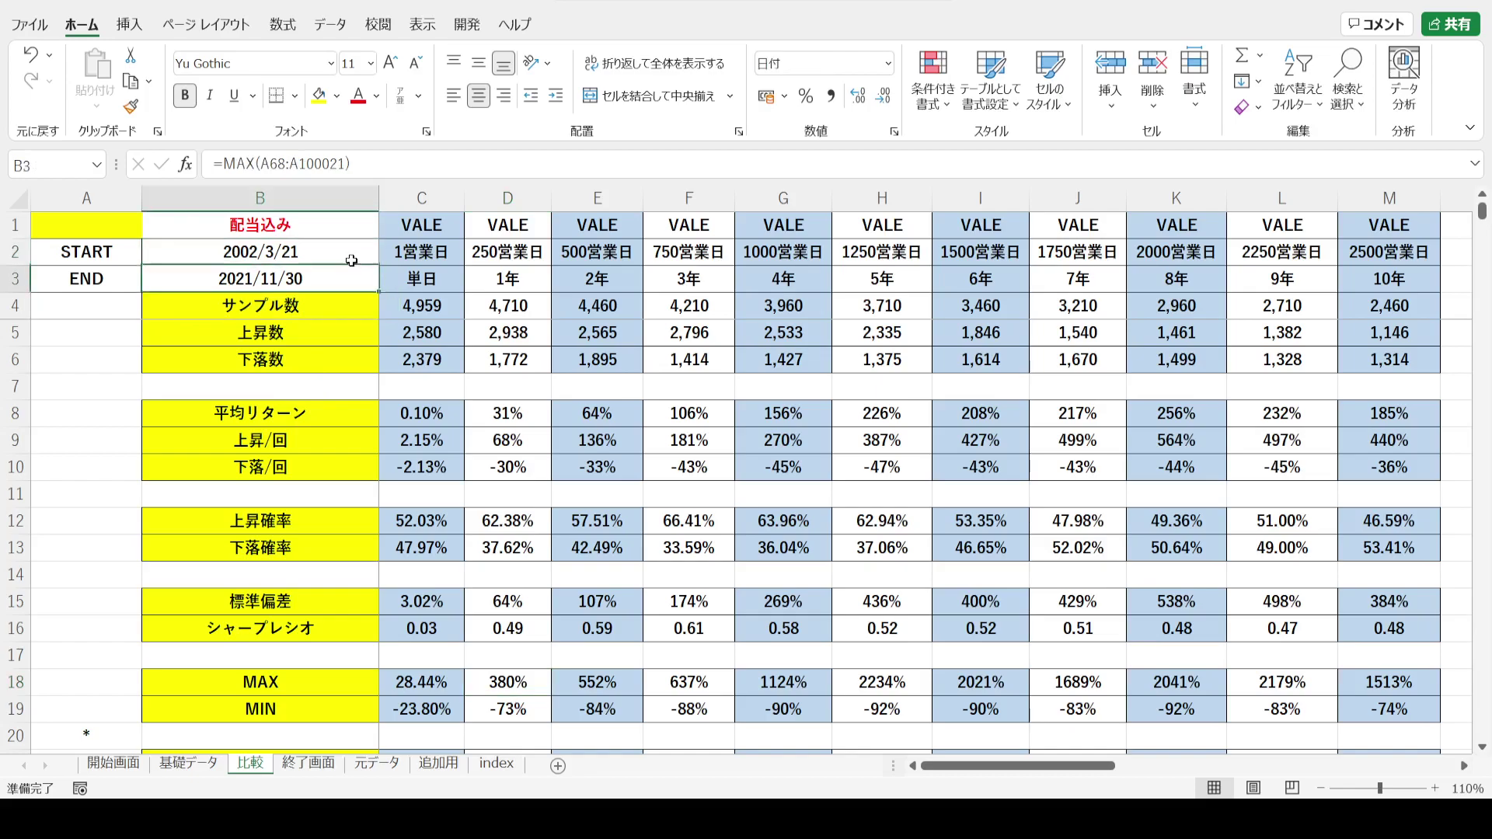
pyautogui.click(471, 261)
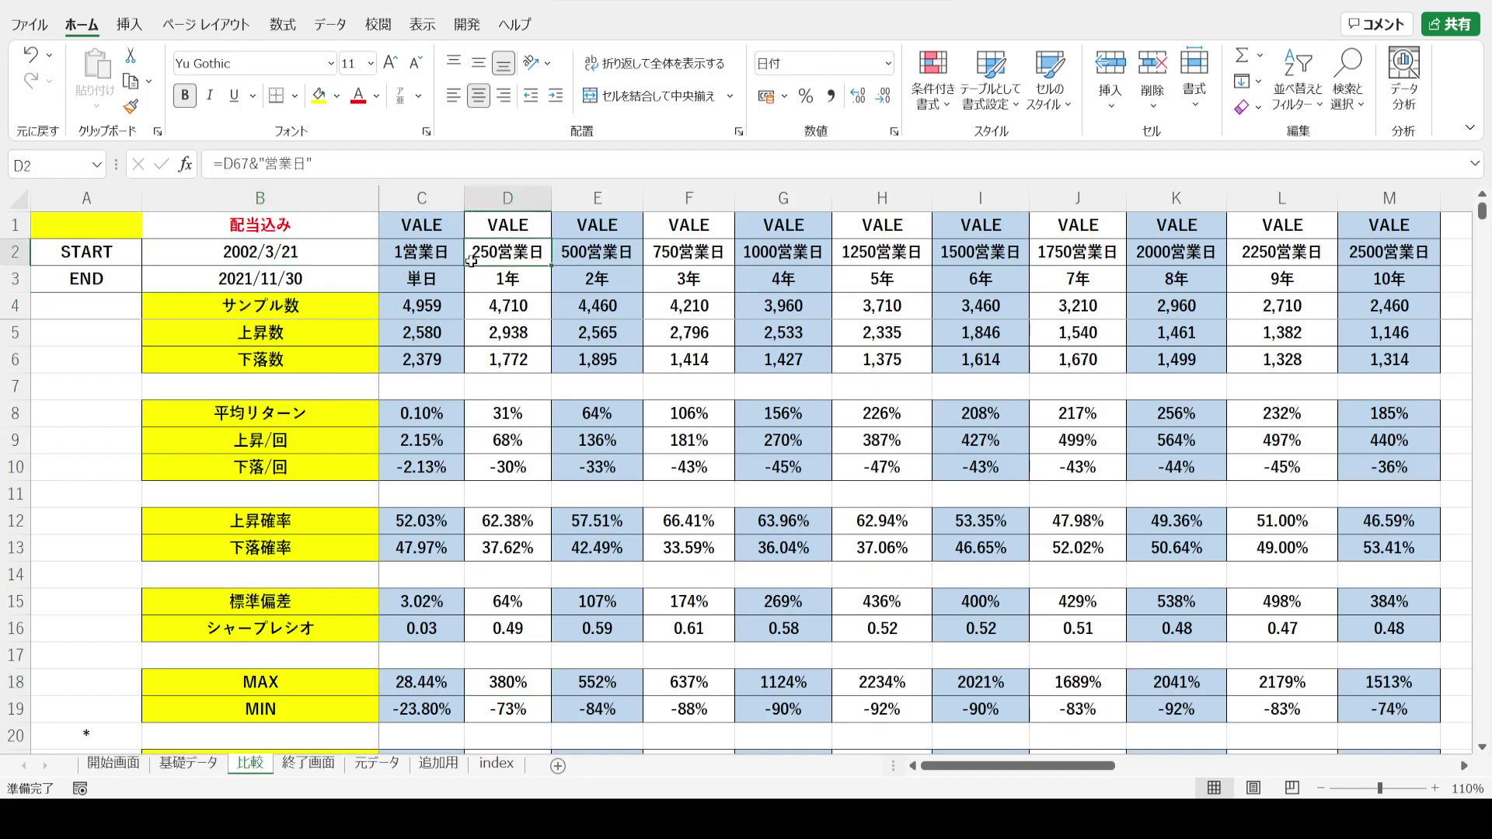
pyautogui.click(476, 684)
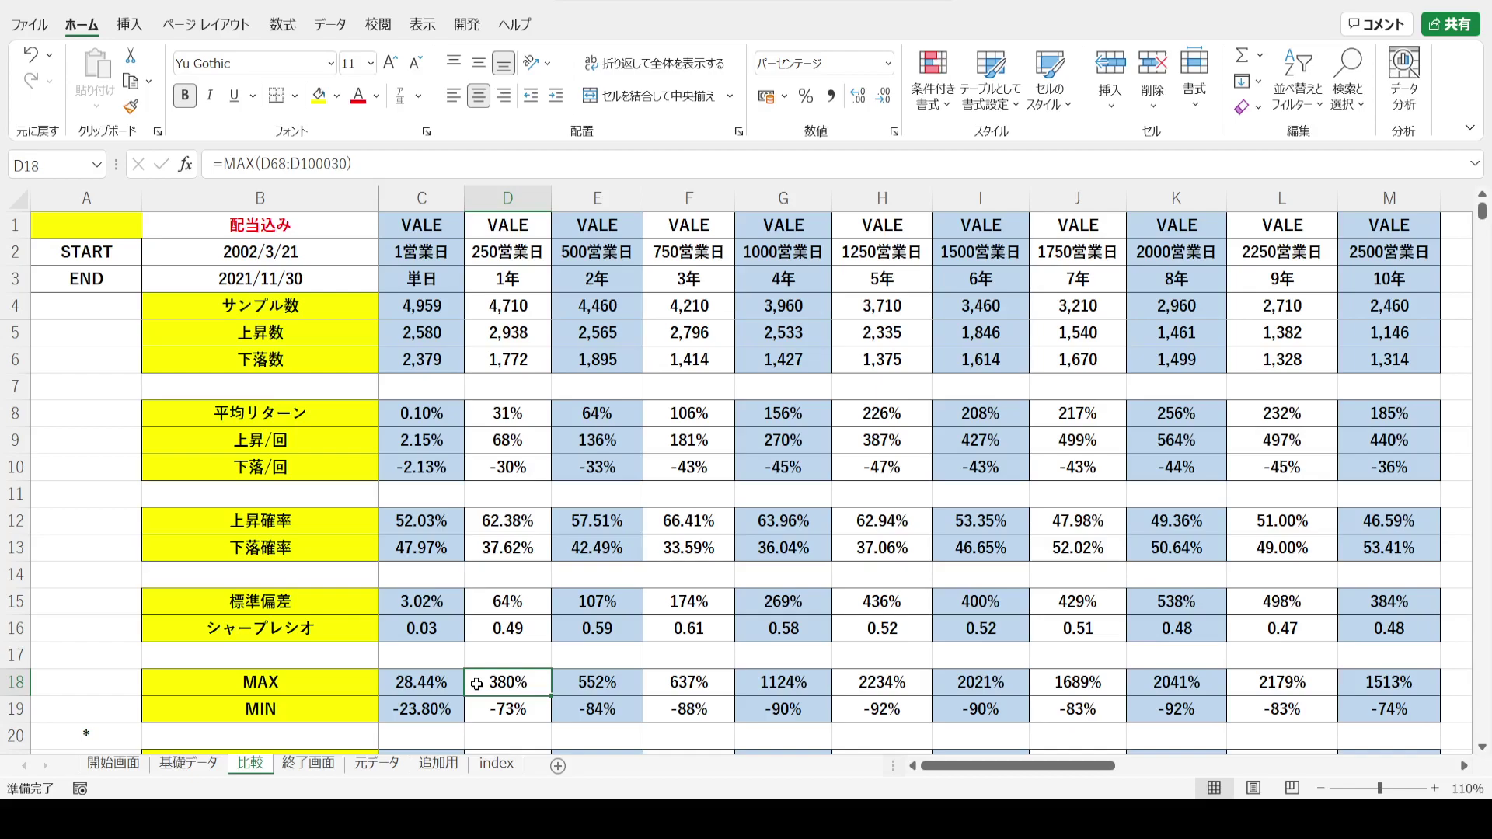
# - Examine the MIN return of the 250営業日 holding period against the START and END dates
pyautogui.click(474, 712)
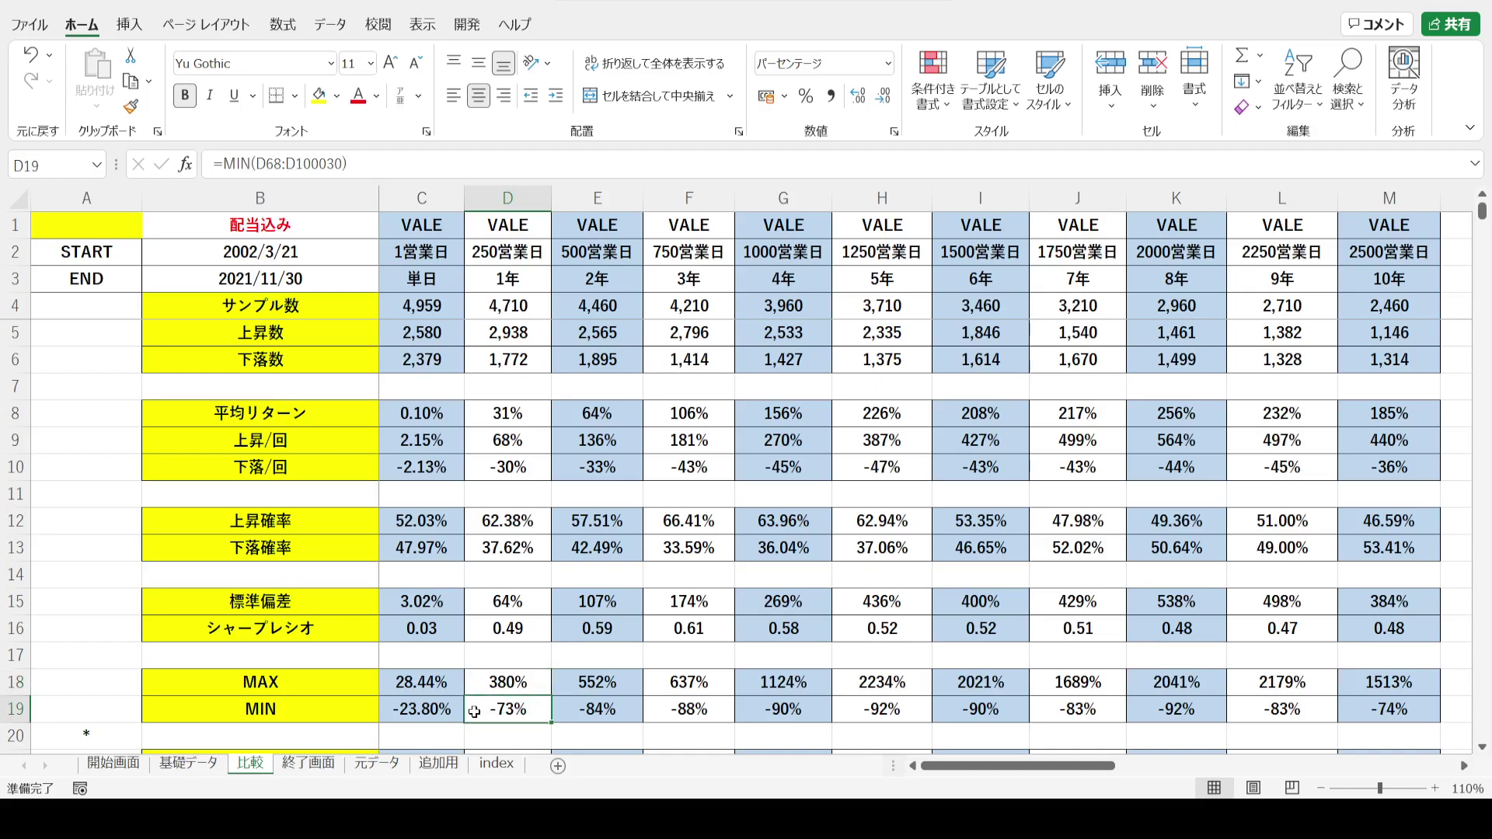
pyautogui.click(332, 258)
pyautogui.press('Down')
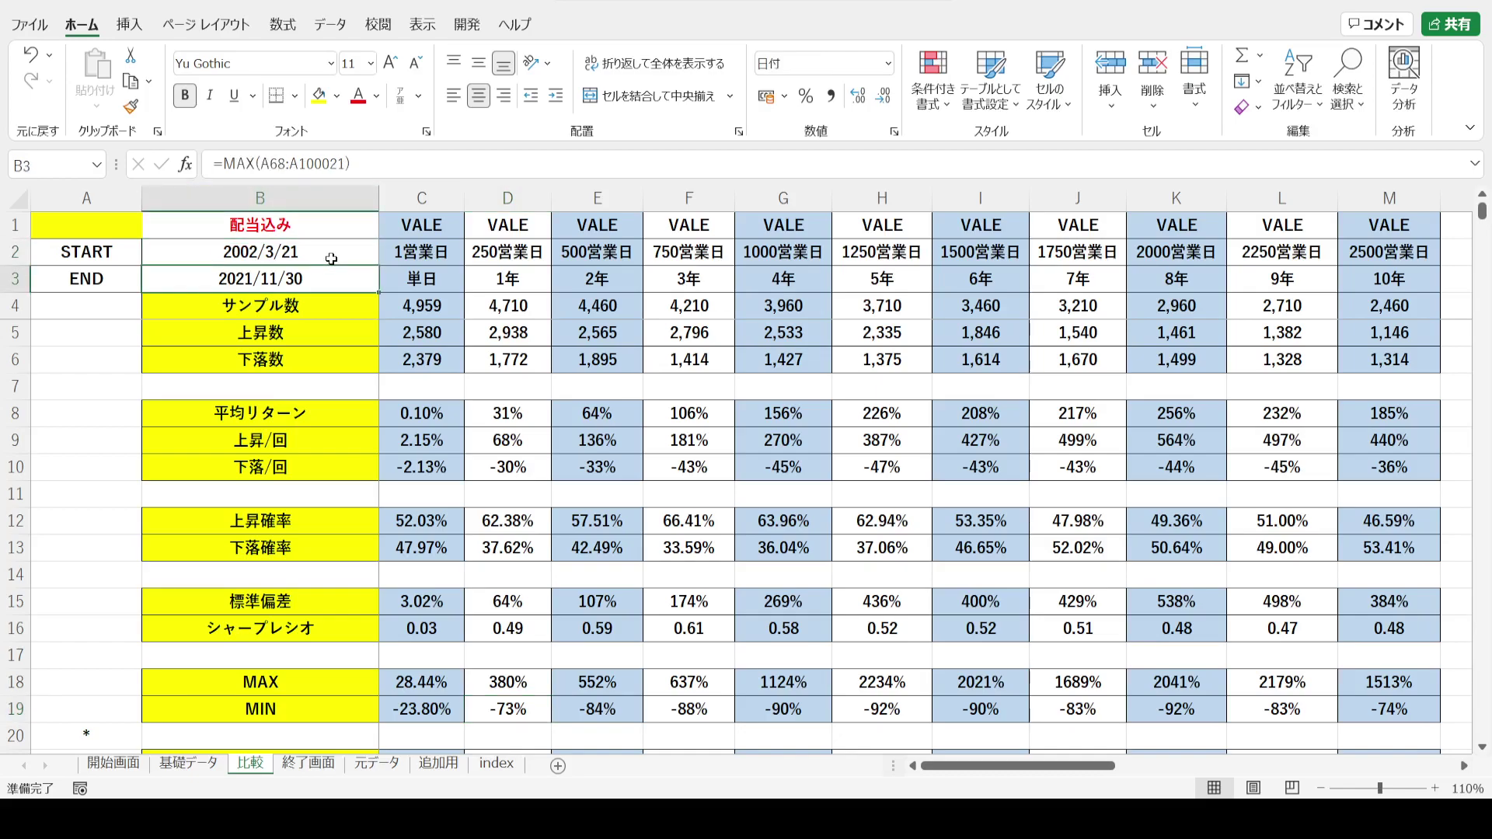
pyautogui.click(470, 257)
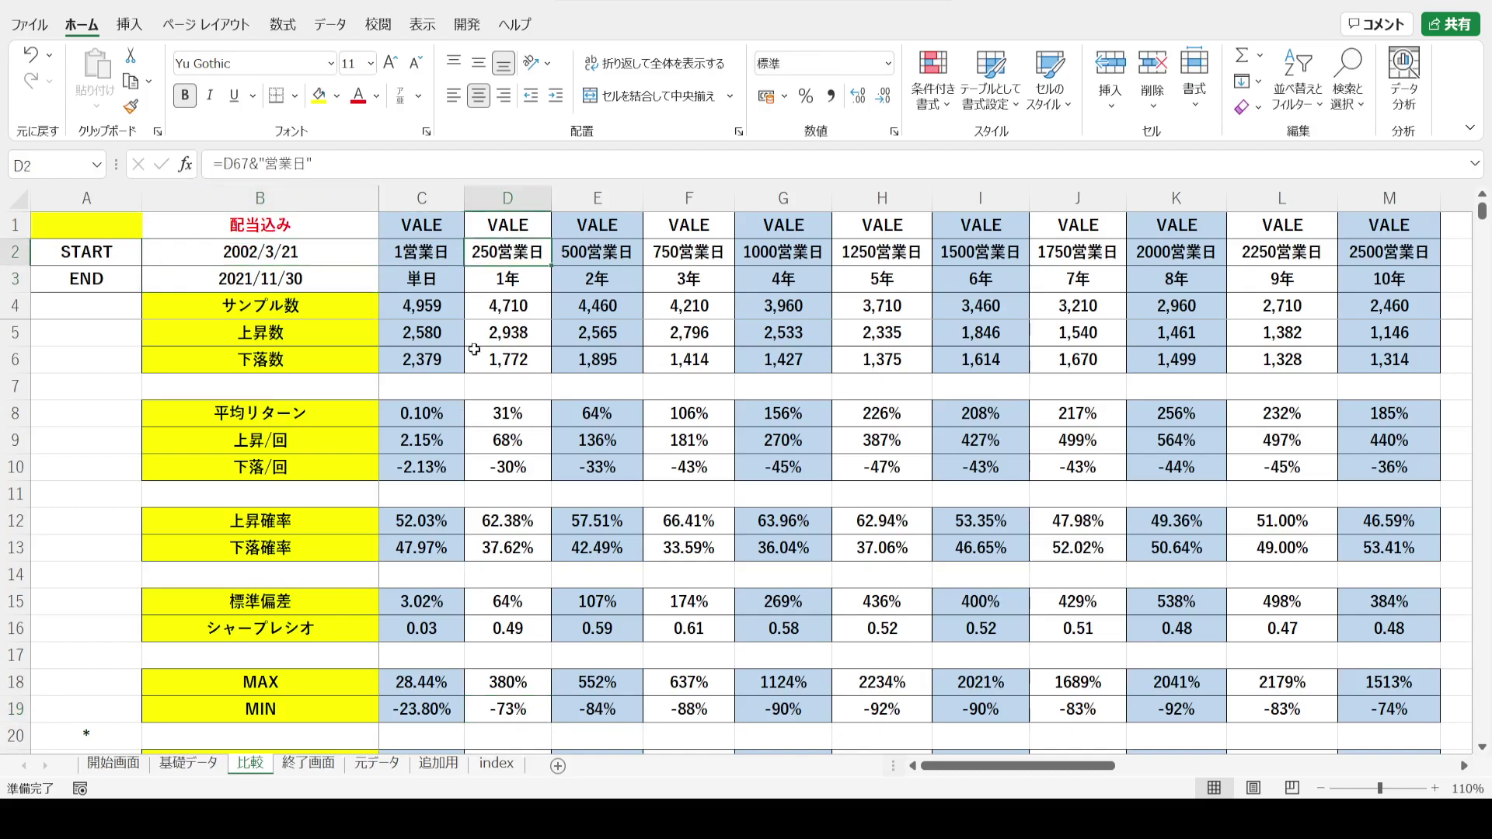
pyautogui.click(478, 707)
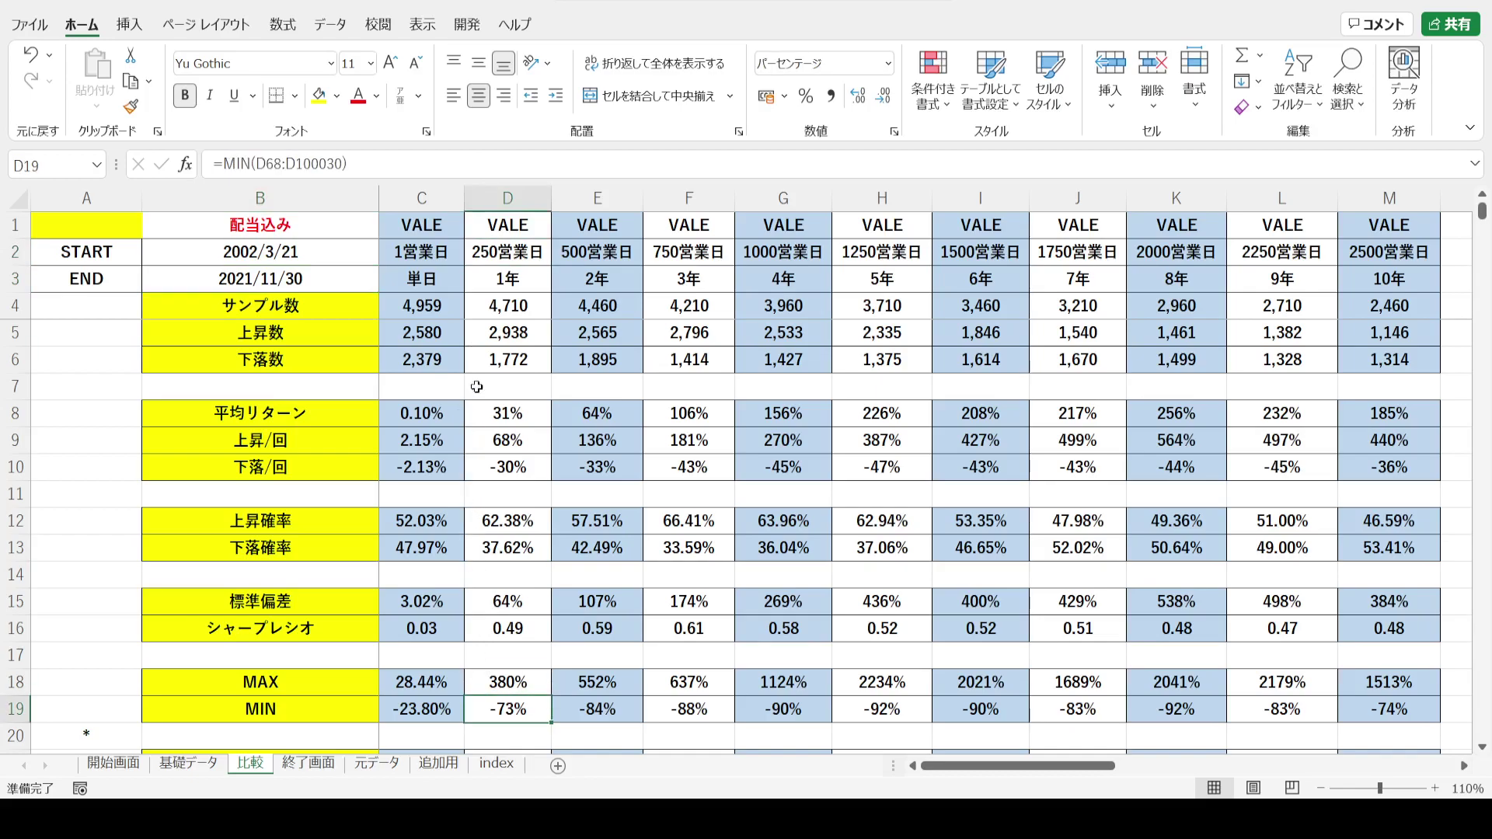
pyautogui.click(492, 196)
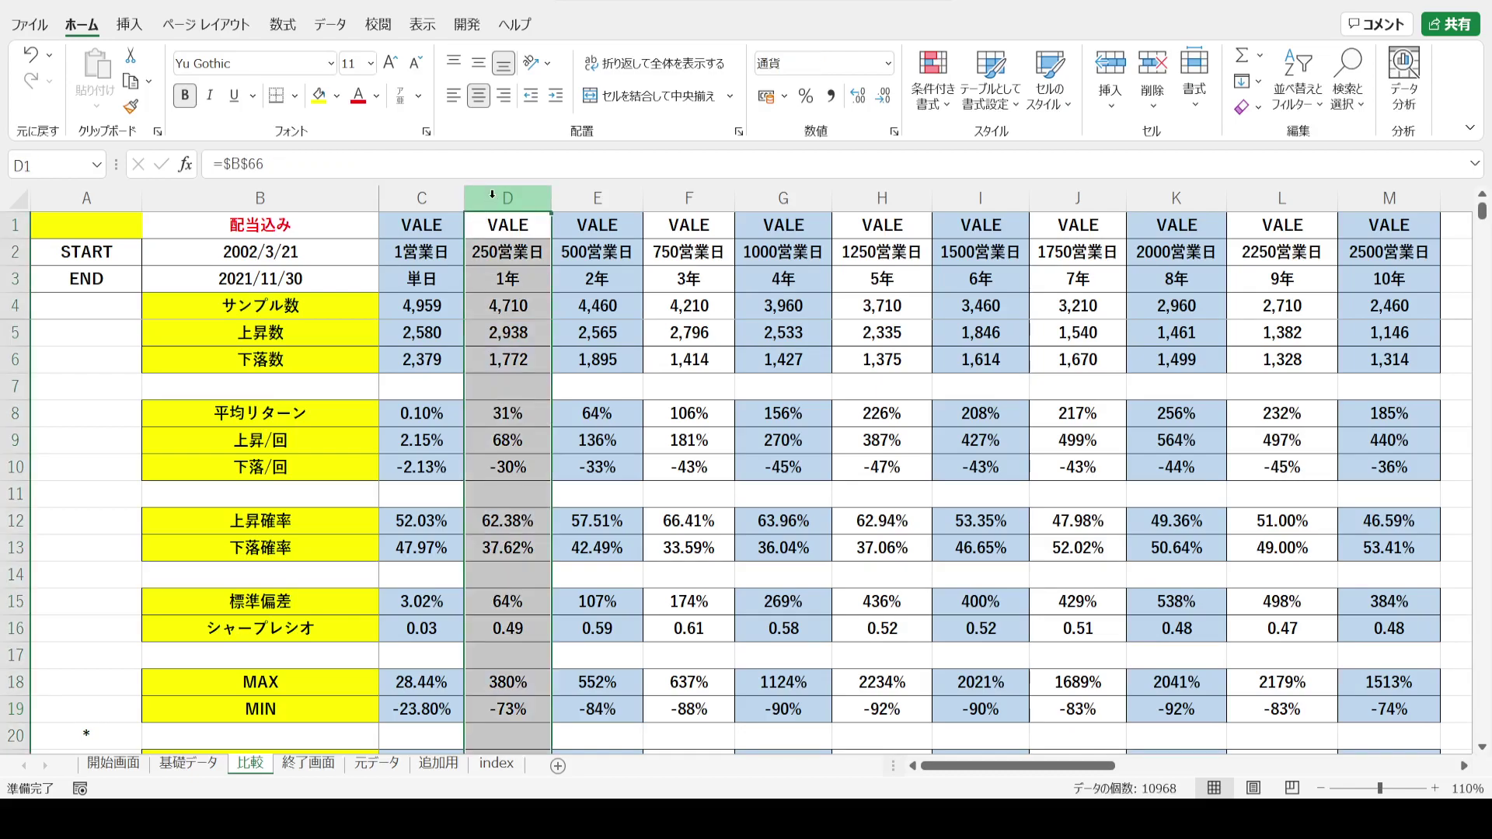
pyautogui.click(472, 705)
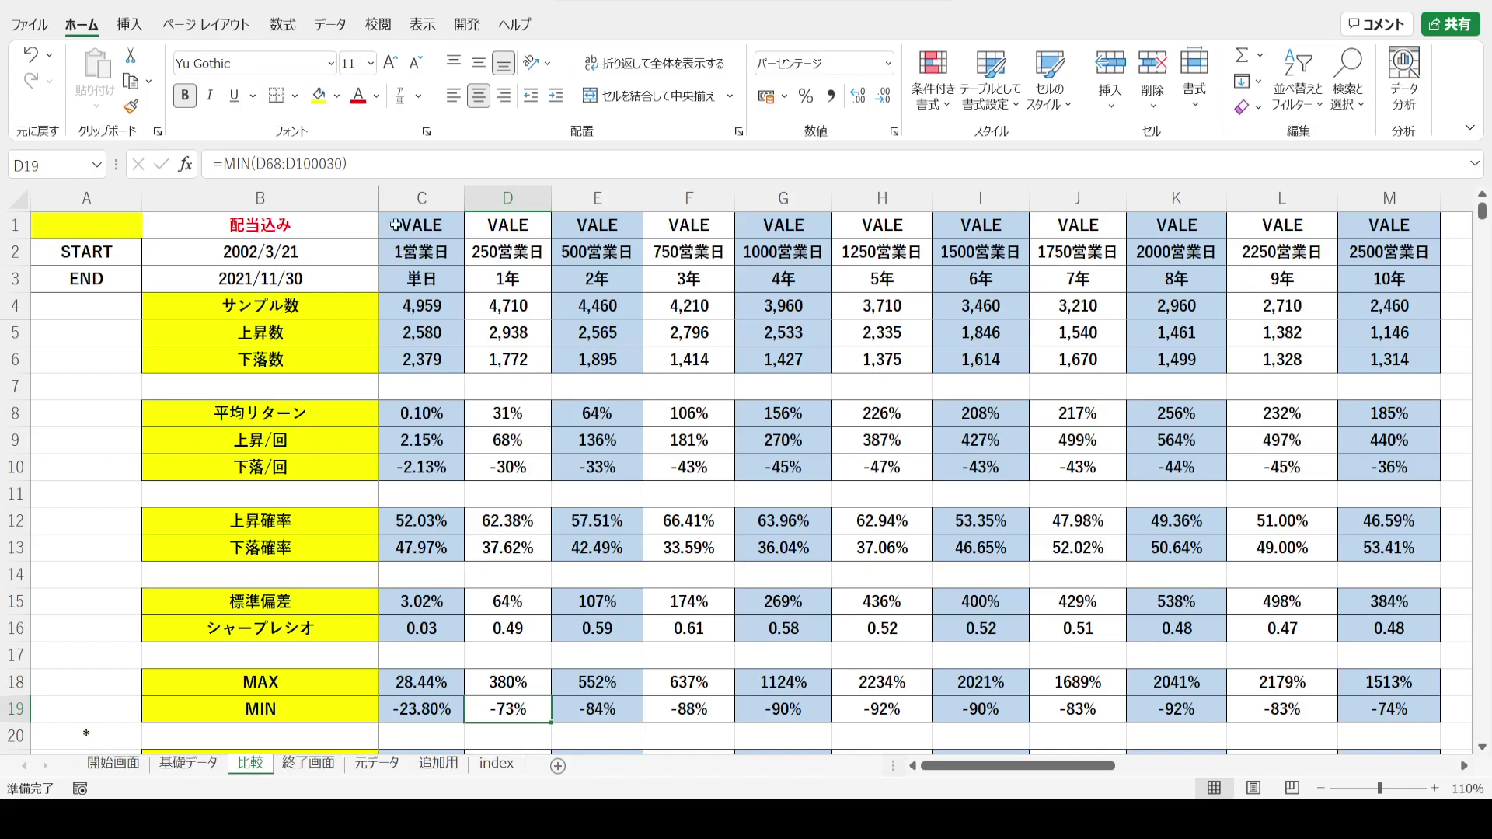
# - Examine the 平均リターン row across the holding periods from 単日 to 10年
pyautogui.moveTo(15, 306); pyautogui.dragTo(50, 715)
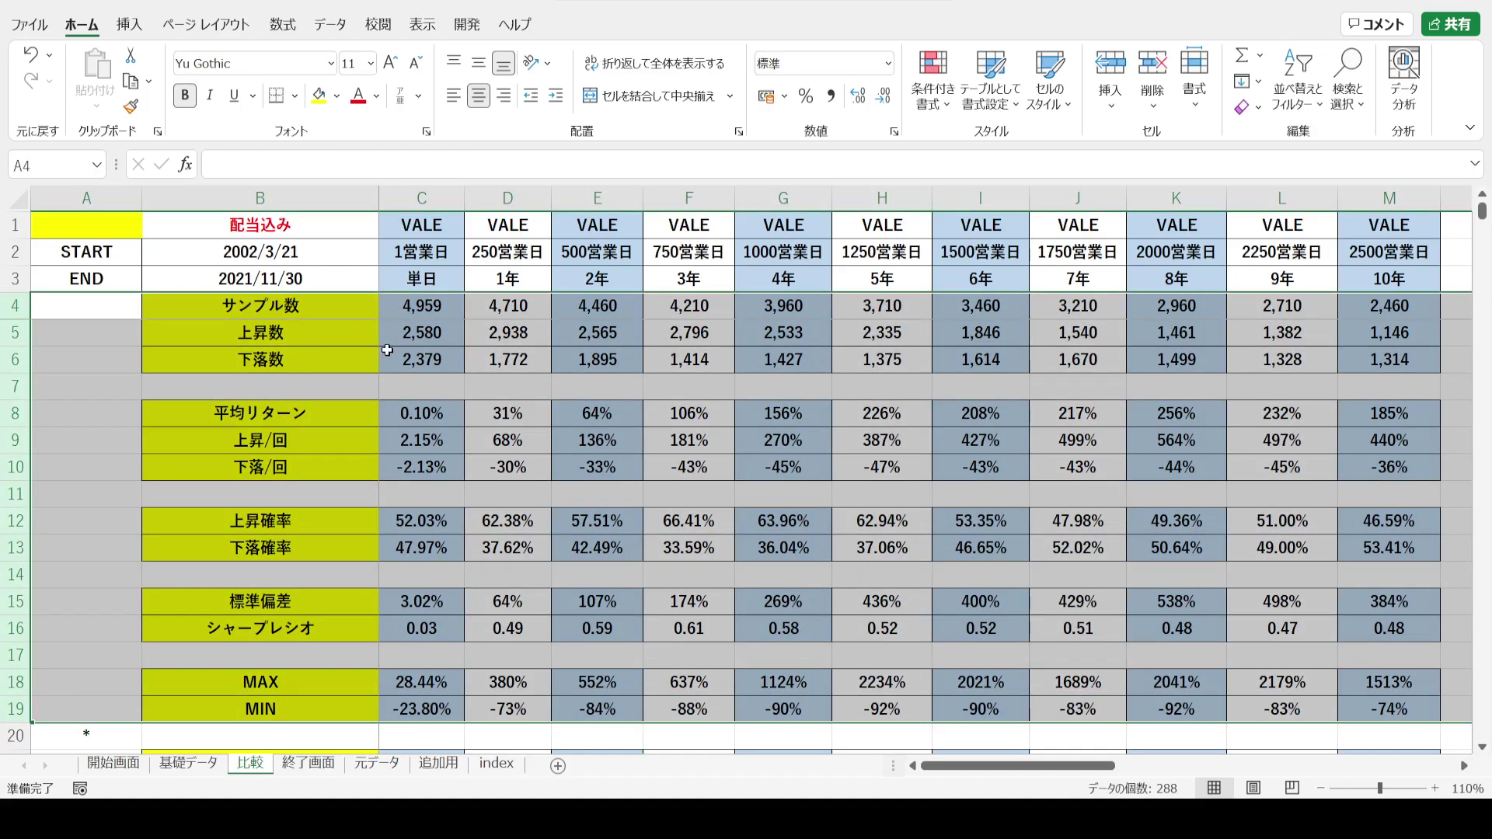
pyautogui.click(189, 410)
pyautogui.click(8, 417)
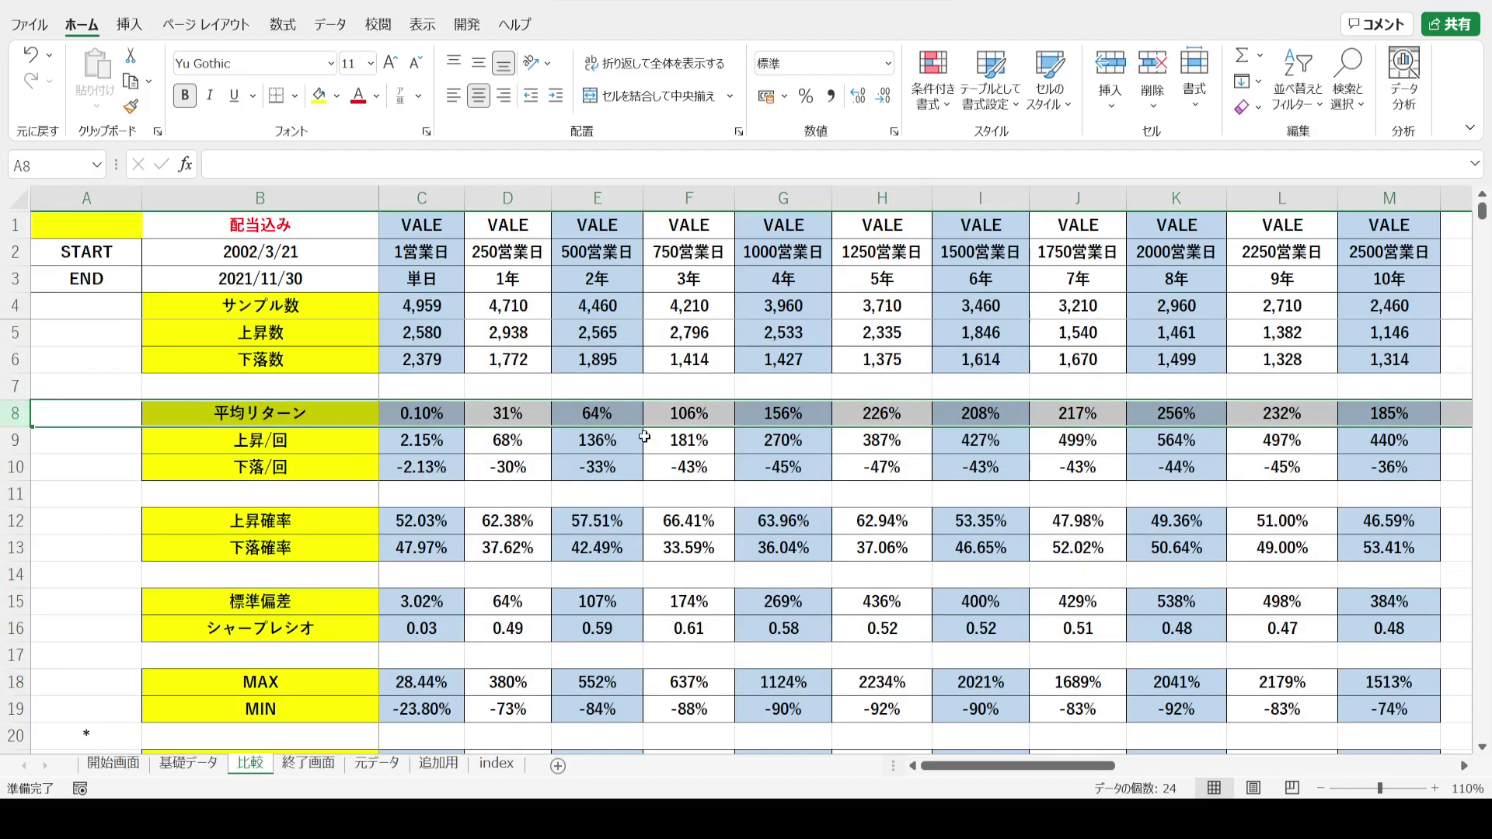
pyautogui.click(439, 415)
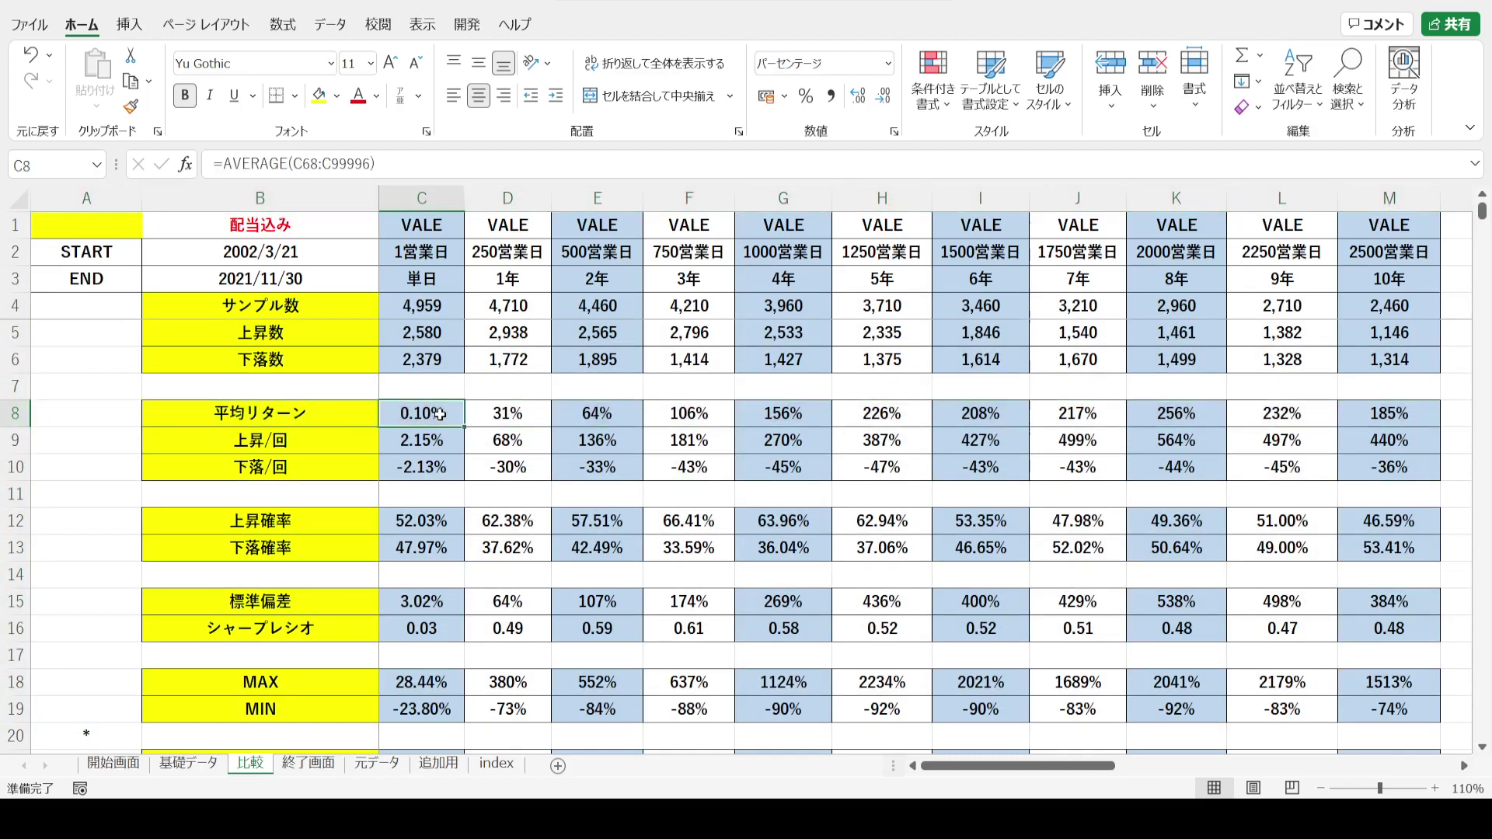
pyautogui.moveTo(436, 279); pyautogui.dragTo(1380, 280)
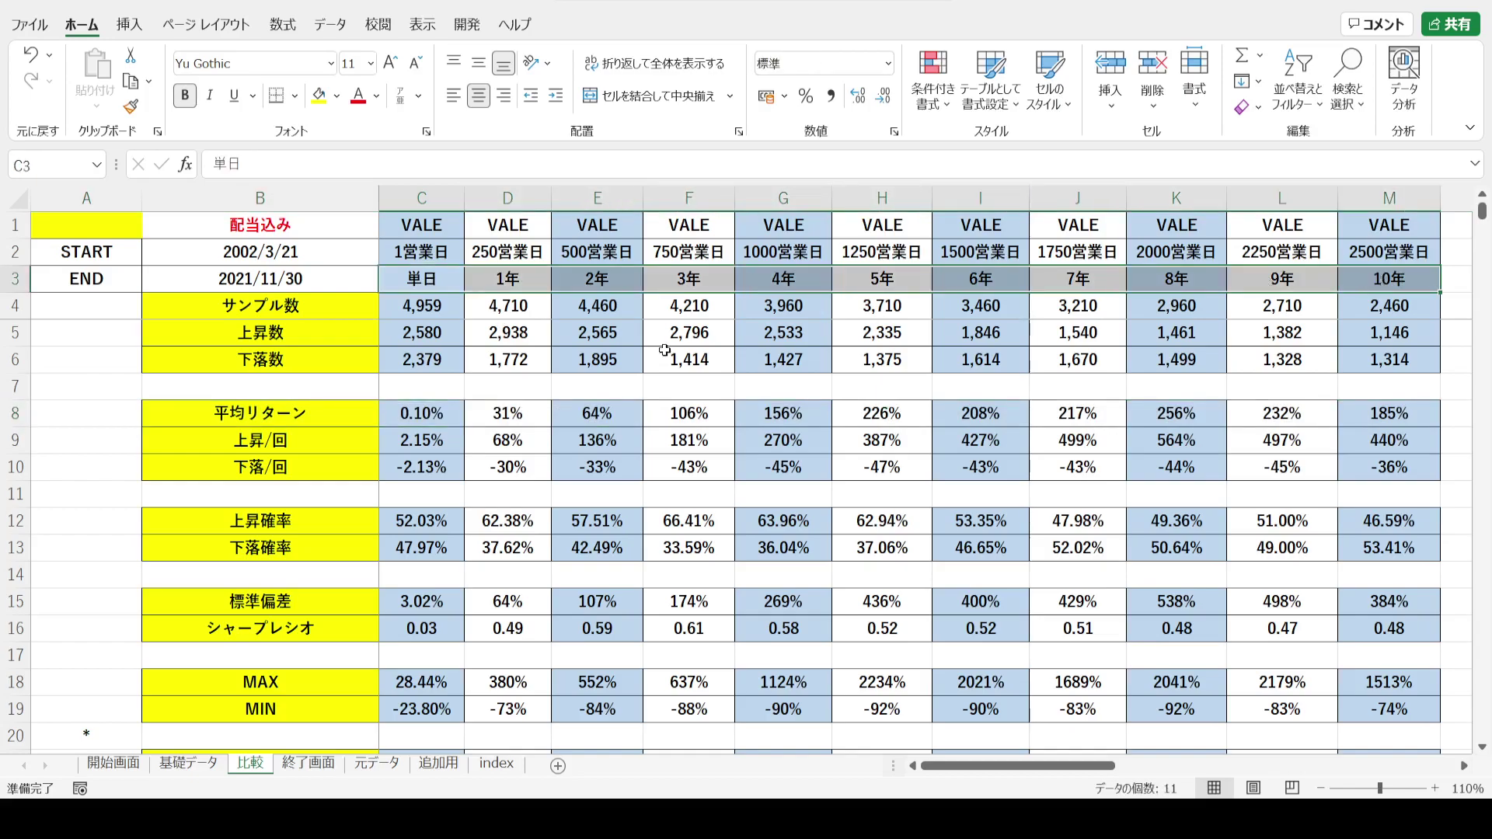
pyautogui.moveTo(483, 416); pyautogui.dragTo(1362, 420)
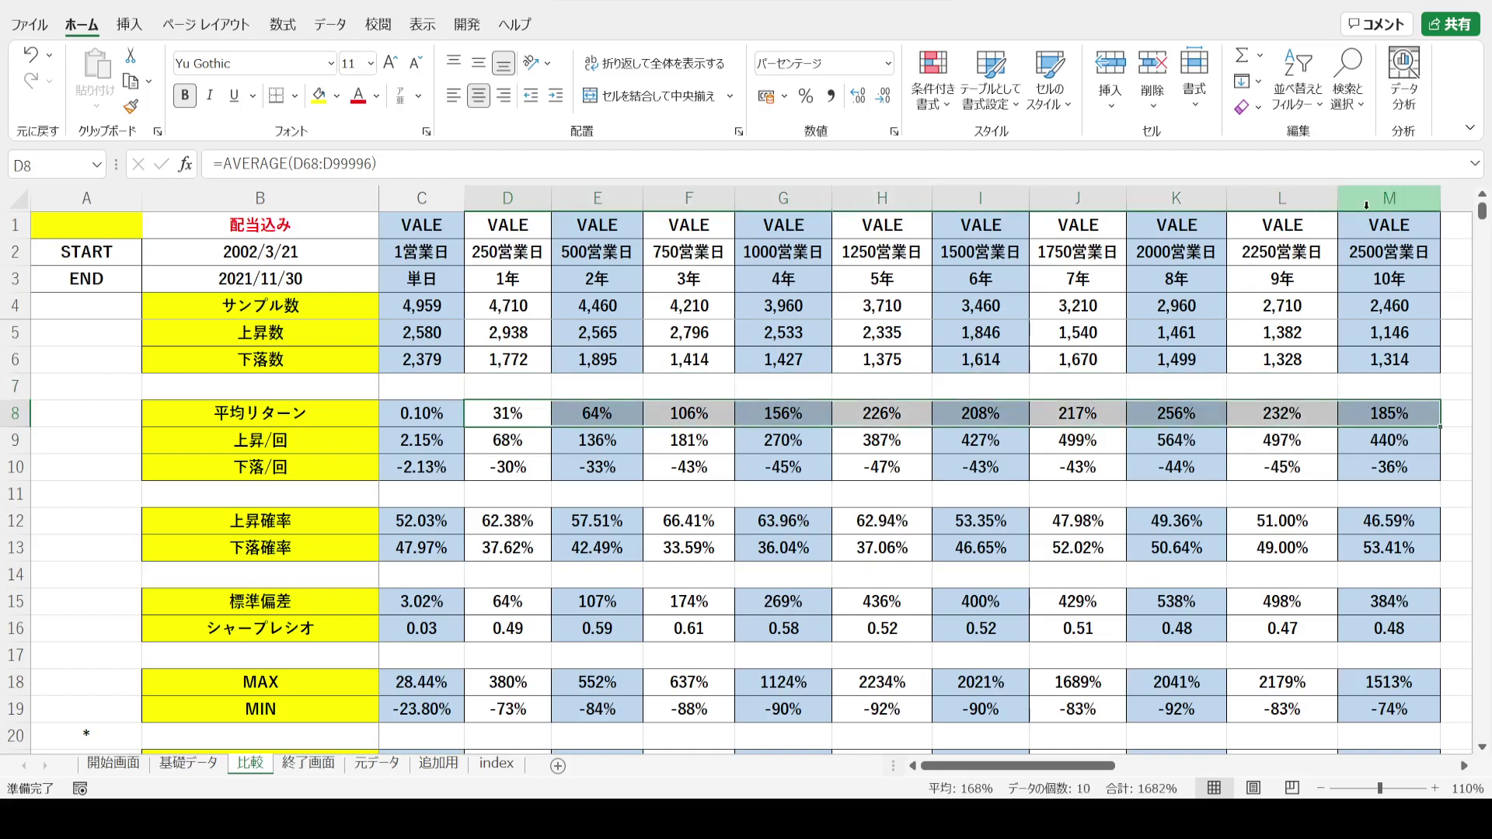
# - Examine the START and END dates against all holding period columns, focusing on the 10年 column
pyautogui.click(307, 206)
pyautogui.moveTo(314, 252); pyautogui.dragTo(319, 282)
pyautogui.click(1403, 200)
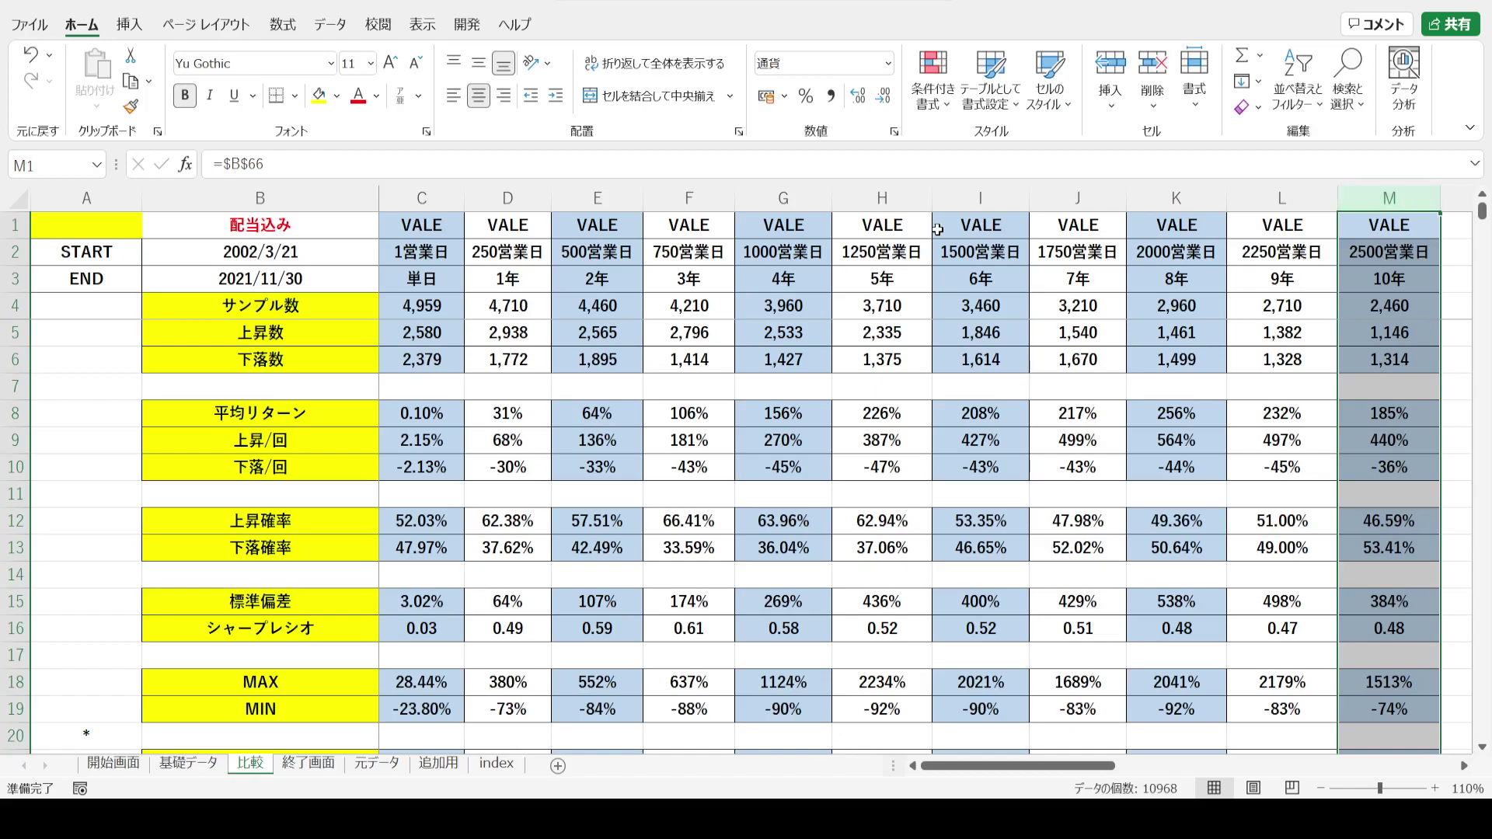
pyautogui.click(440, 195)
pyautogui.moveTo(439, 195); pyautogui.dragTo(1356, 309)
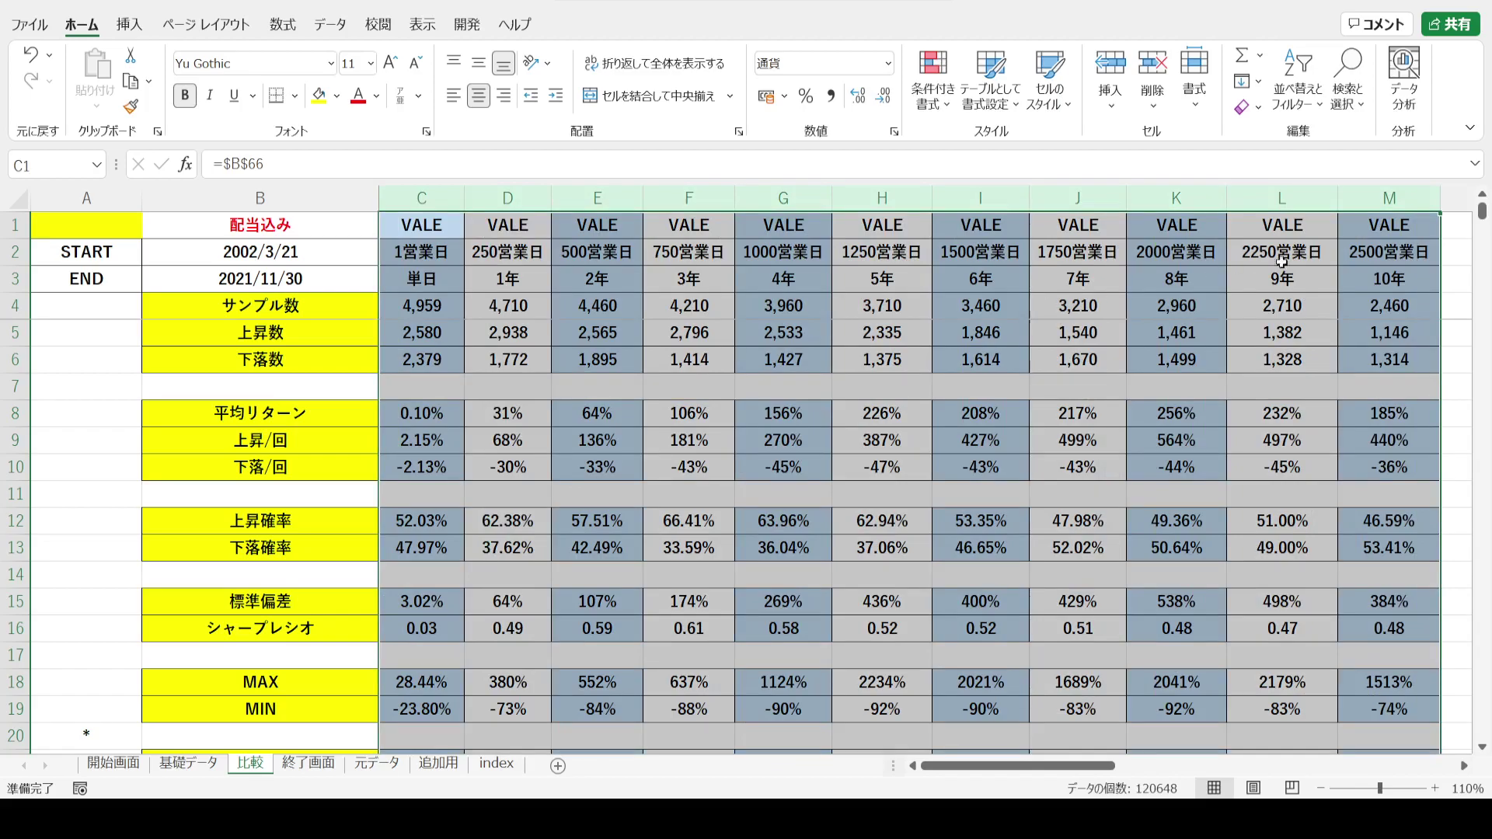
pyautogui.click(1371, 199)
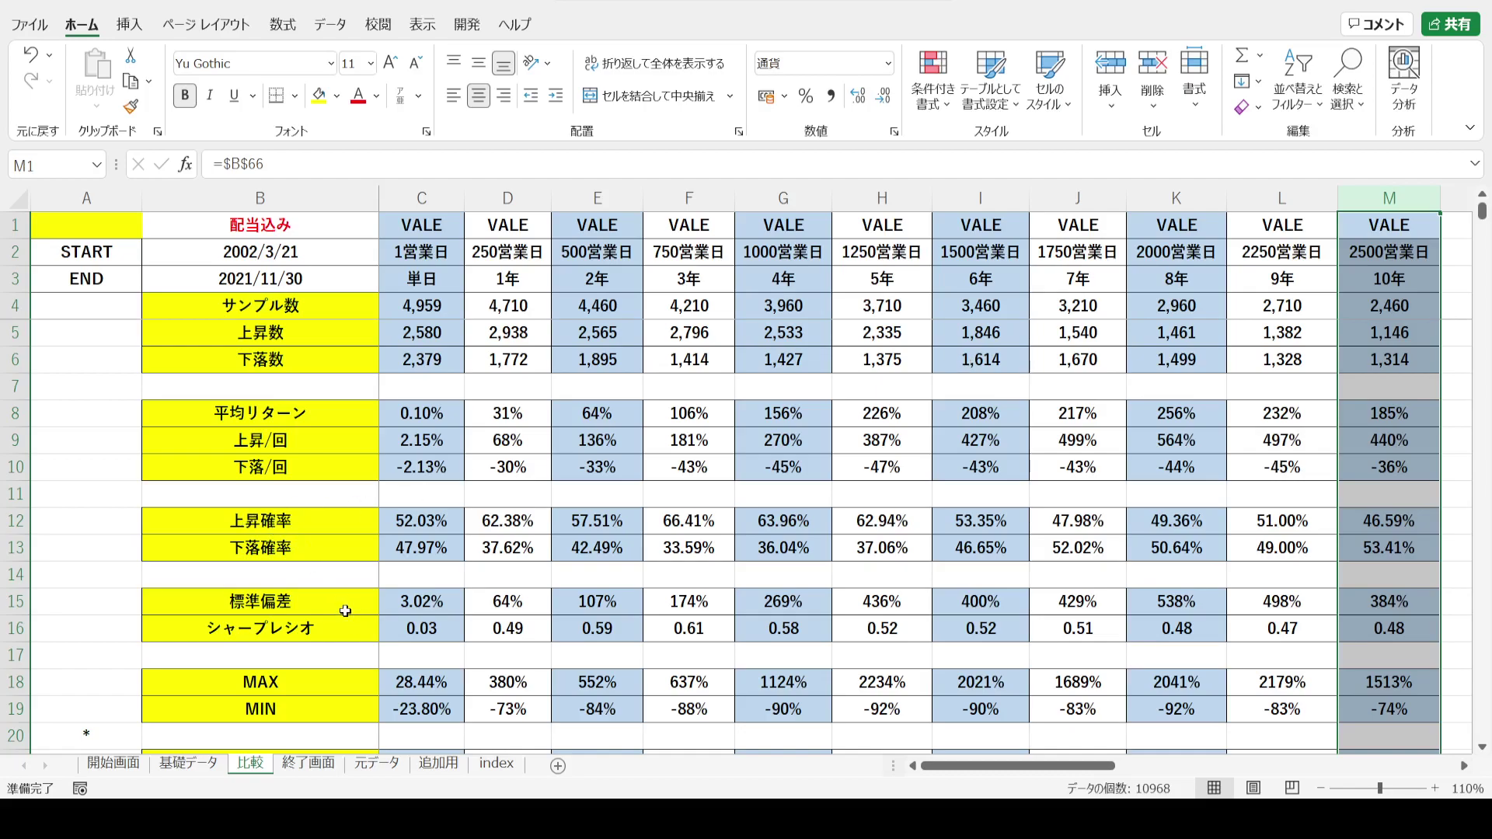
# - Examine the シャープレシオ row from the single-day period through the 10-year holding period
pyautogui.moveTo(420, 629); pyautogui.dragTo(716, 626)
pyautogui.click(760, 628)
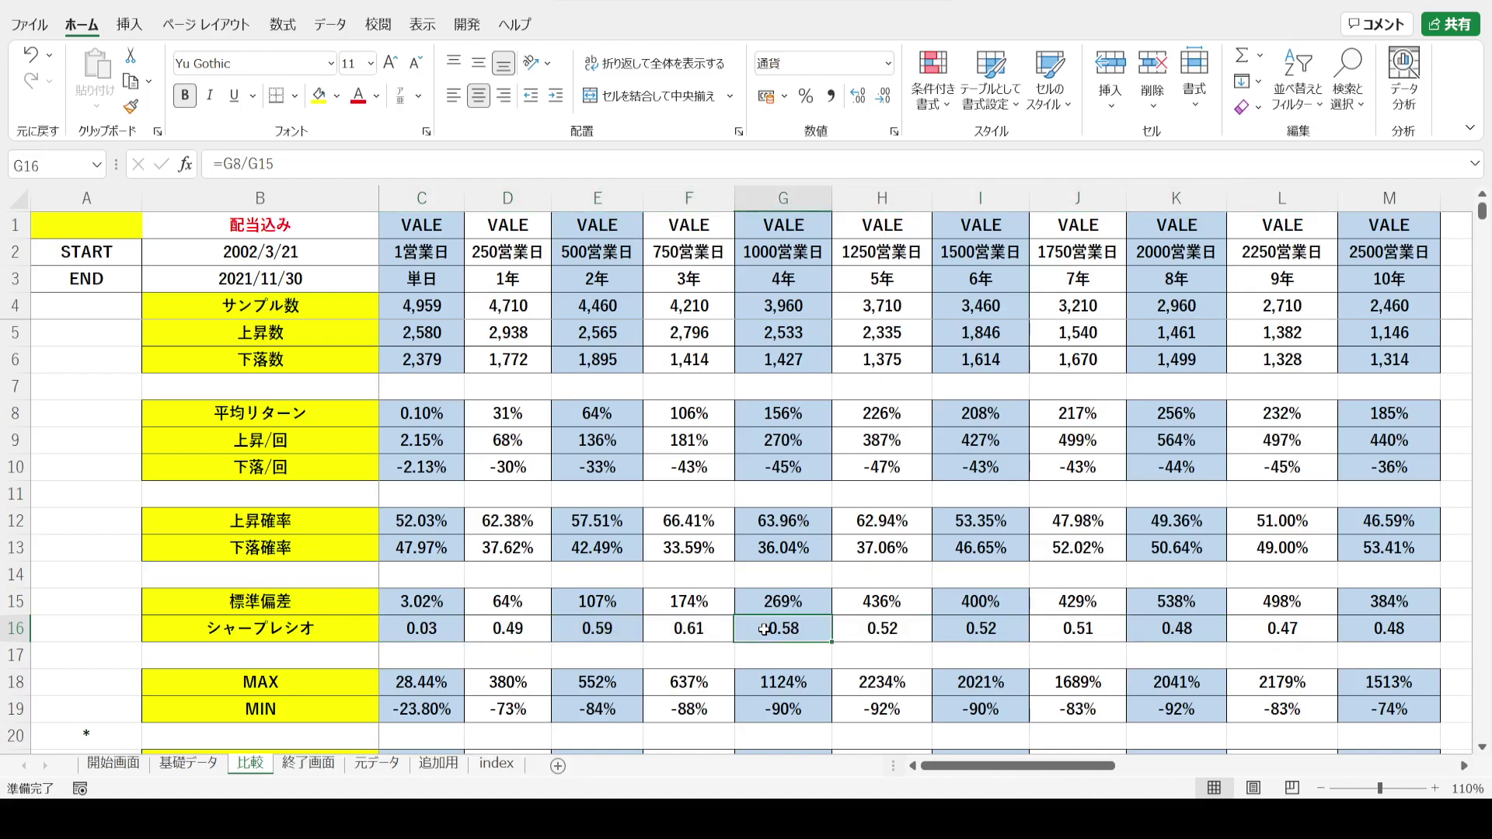
pyautogui.moveTo(1347, 624); pyautogui.dragTo(1356, 627)
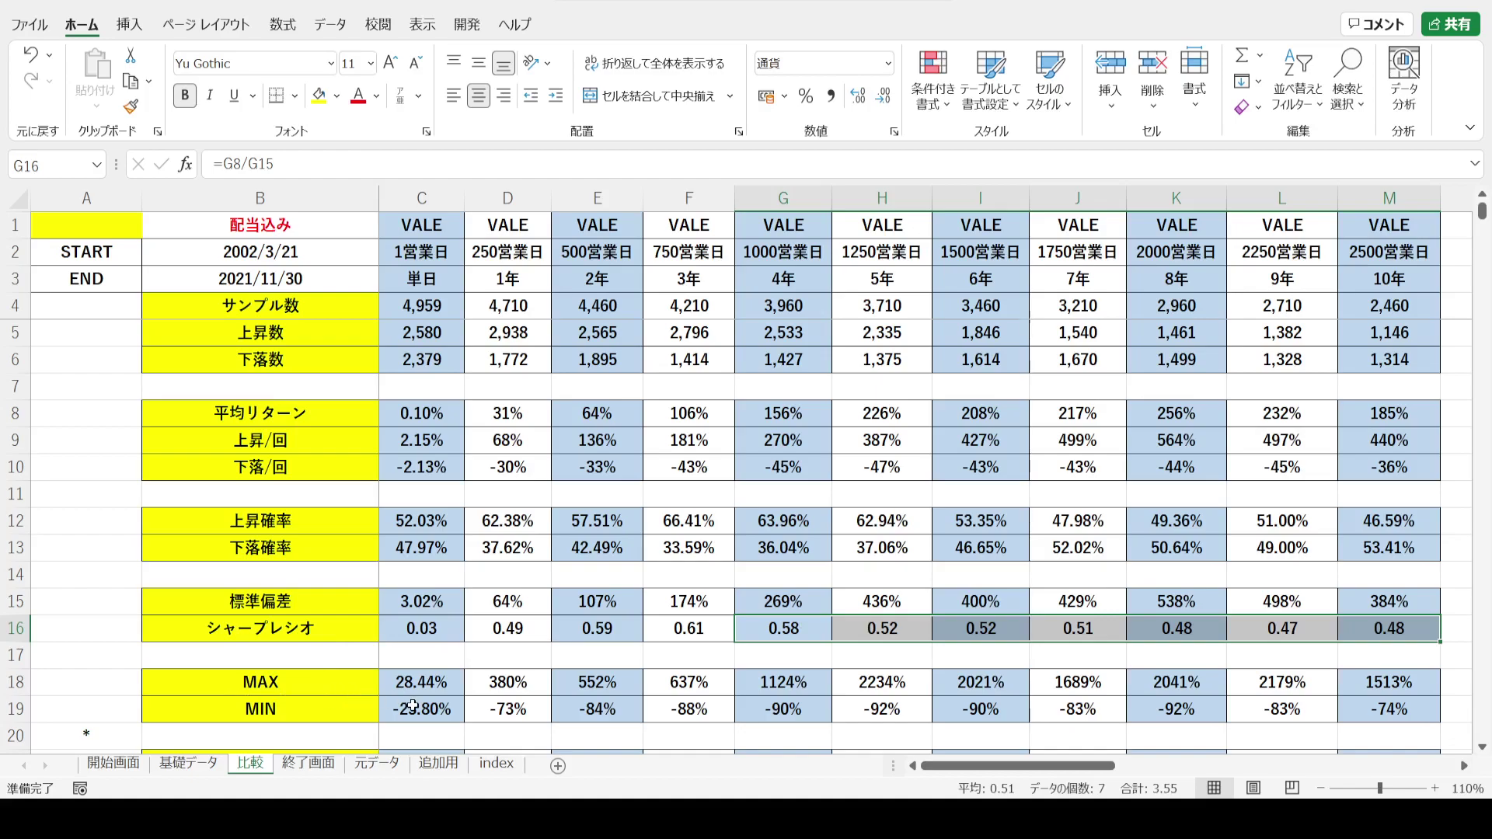
# - Enter VTI in cell A1 as the benchmark for the comparison rows
pyautogui.click(91, 703)
pyautogui.press('Down')
pyautogui.press('Down')
pyautogui.press('Down')
pyautogui.press('Down')
pyautogui.press('Down')
pyautogui.press('Down')
pyautogui.press('Down')
pyautogui.press('Down')
pyautogui.press('Down')
pyautogui.press('Down')
pyautogui.press('Down')
pyautogui.press('Down')
pyautogui.press('Down')
pyautogui.press('Down')
pyautogui.press('Down')
pyautogui.press('Down')
pyautogui.press('Down')
pyautogui.press('Down')
pyautogui.press('Down')
pyautogui.press('Down')
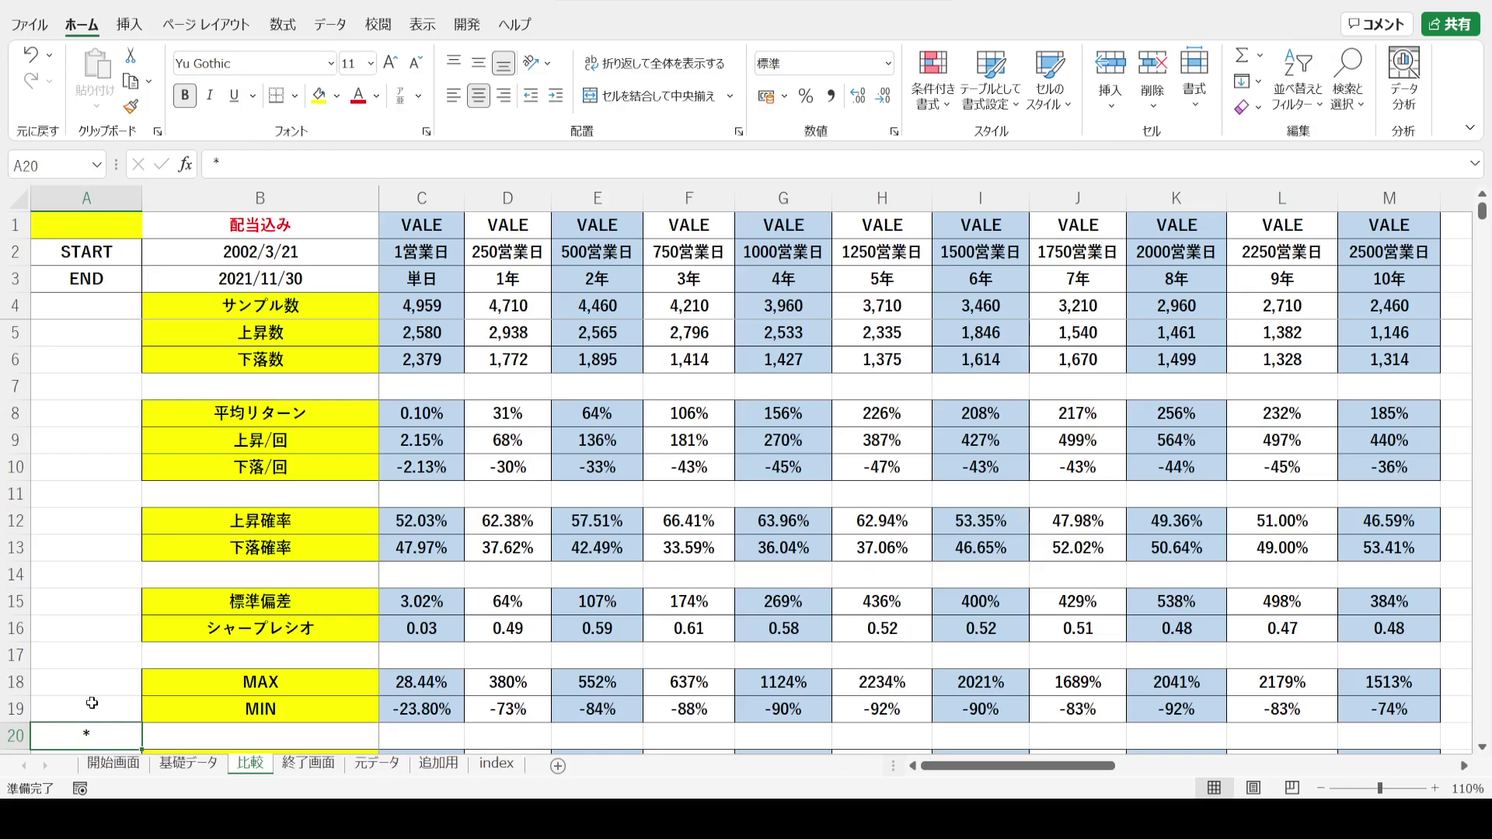
pyautogui.press('Up')
pyautogui.press('Up')
pyautogui.press('Up')
pyautogui.press('Up')
pyautogui.press('Up')
pyautogui.press('Up')
pyautogui.press('Up')
pyautogui.press('Up')
pyautogui.press('Up')
pyautogui.press('Up')
pyautogui.press('Up')
pyautogui.press('Up')
pyautogui.press('Up')
pyautogui.press('Up')
pyautogui.press('Up')
pyautogui.press('Up')
pyautogui.press('Up')
pyautogui.press('Up')
pyautogui.press('Up')
pyautogui.press('Up')
pyautogui.press('Up')
pyautogui.press('Up')
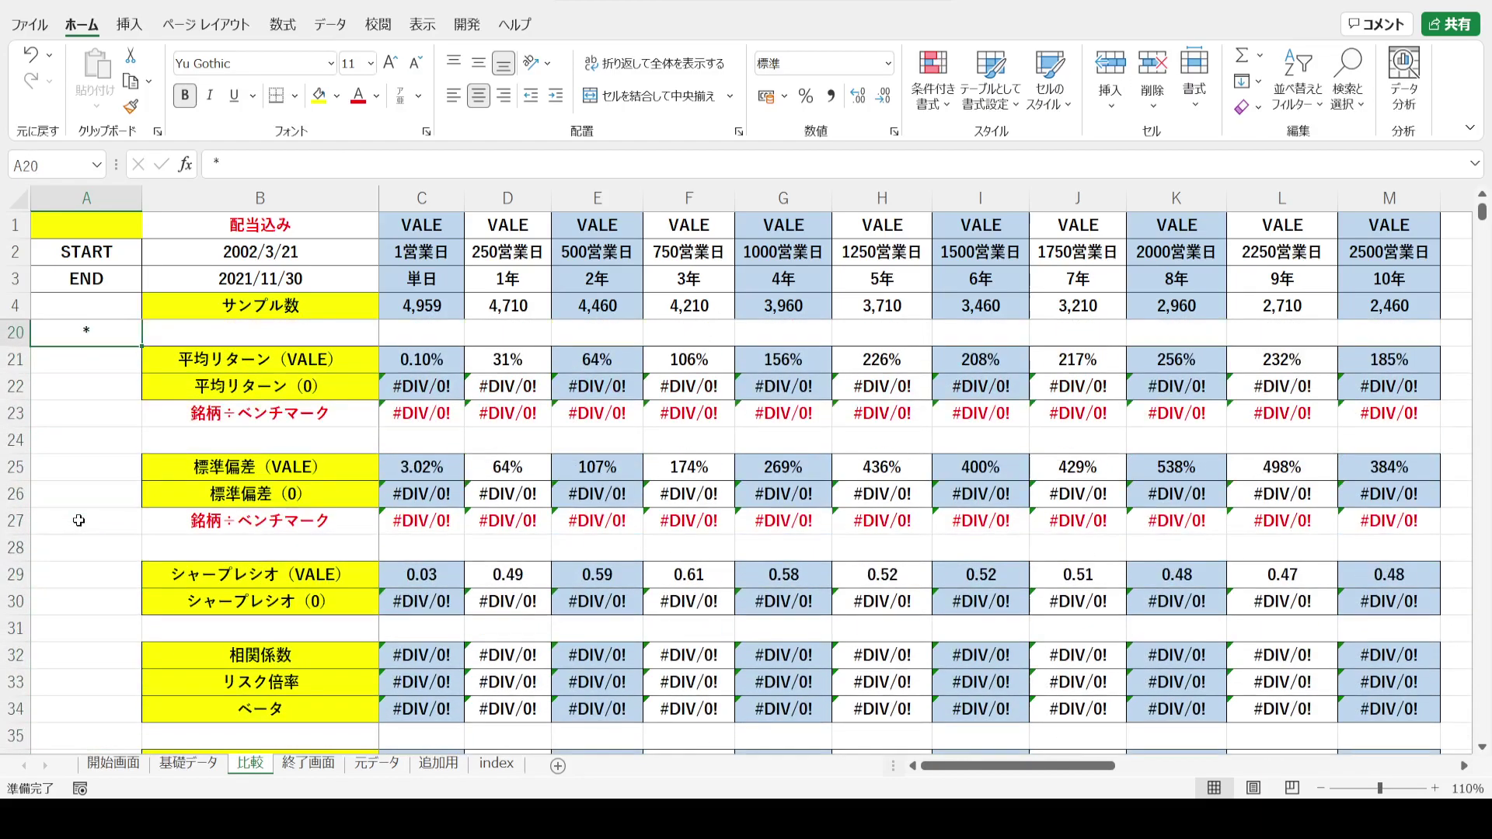
pyautogui.click(85, 223)
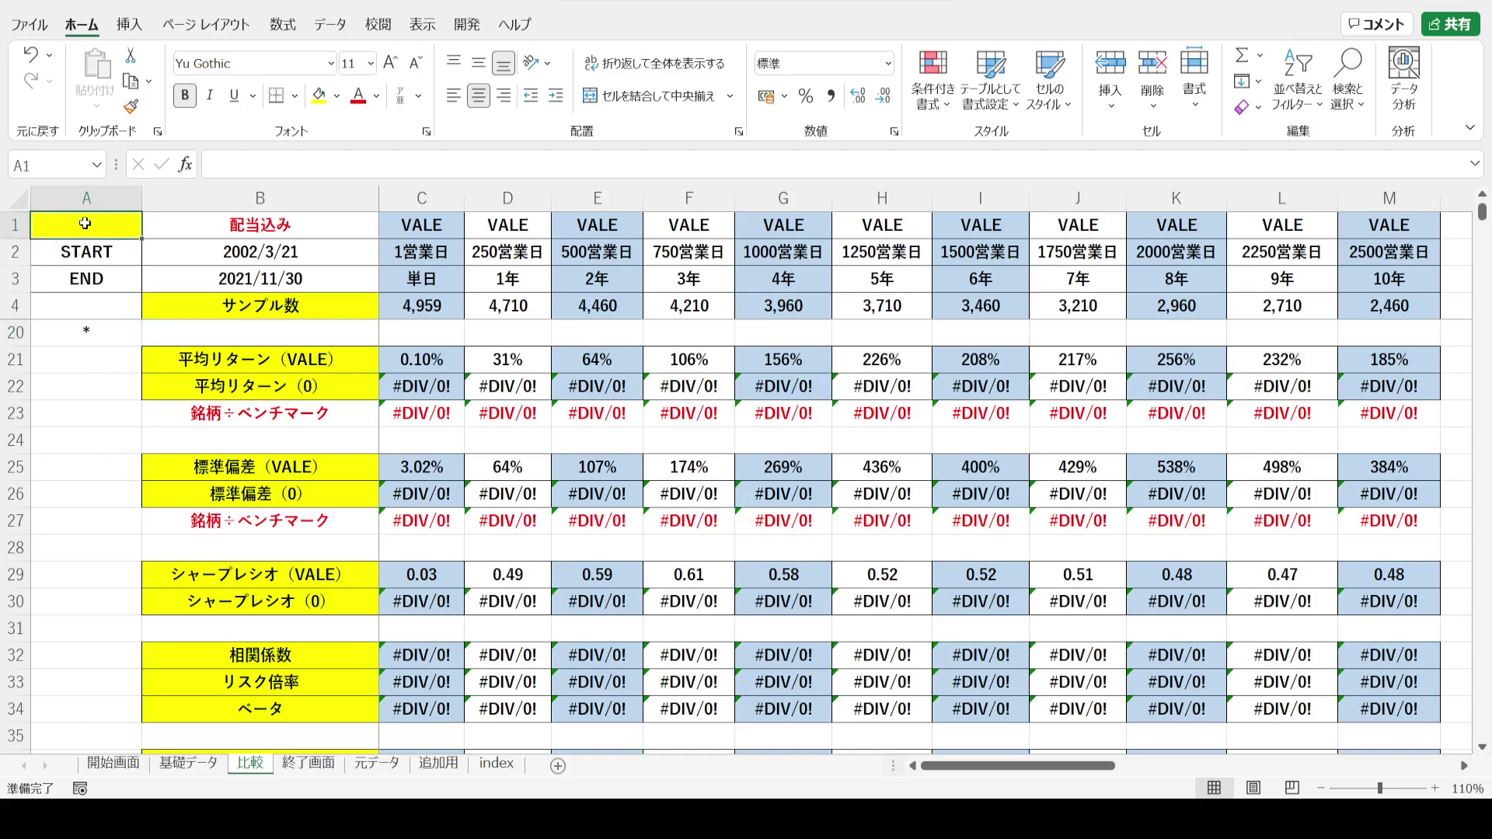
pyautogui.write('VTI')
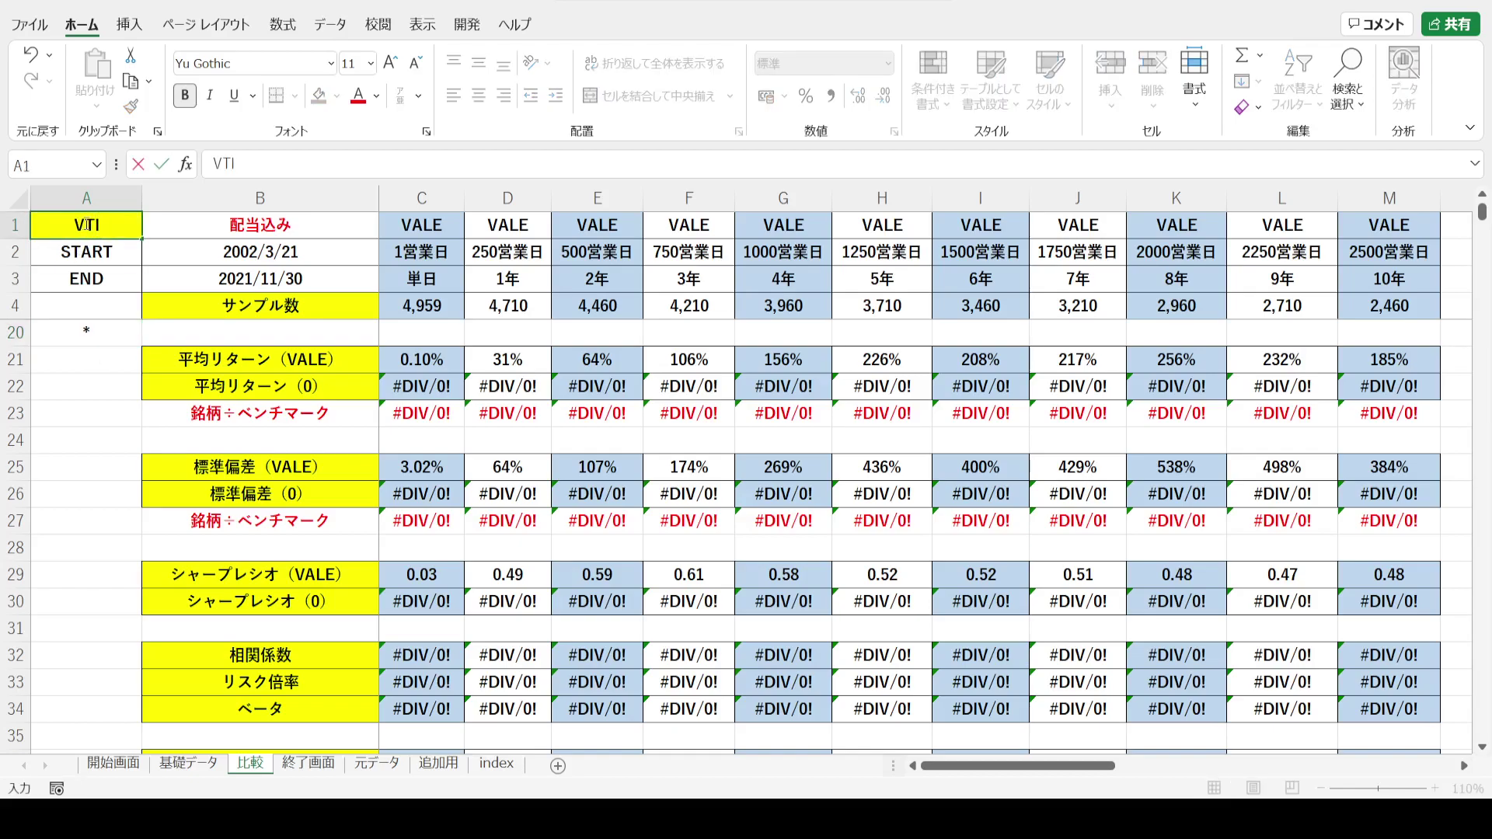
pyautogui.press('Return')
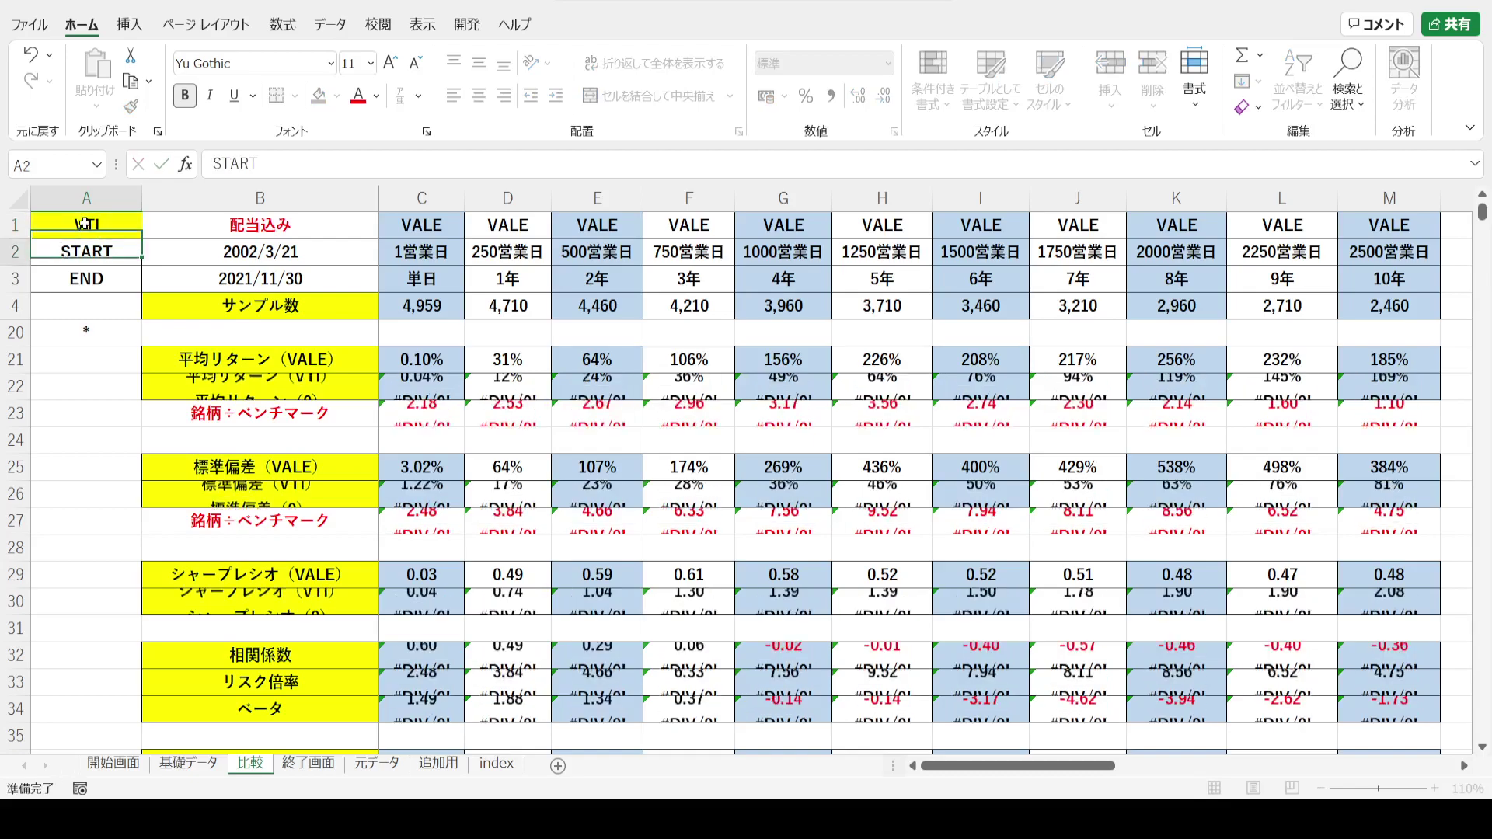
pyautogui.click(85, 223)
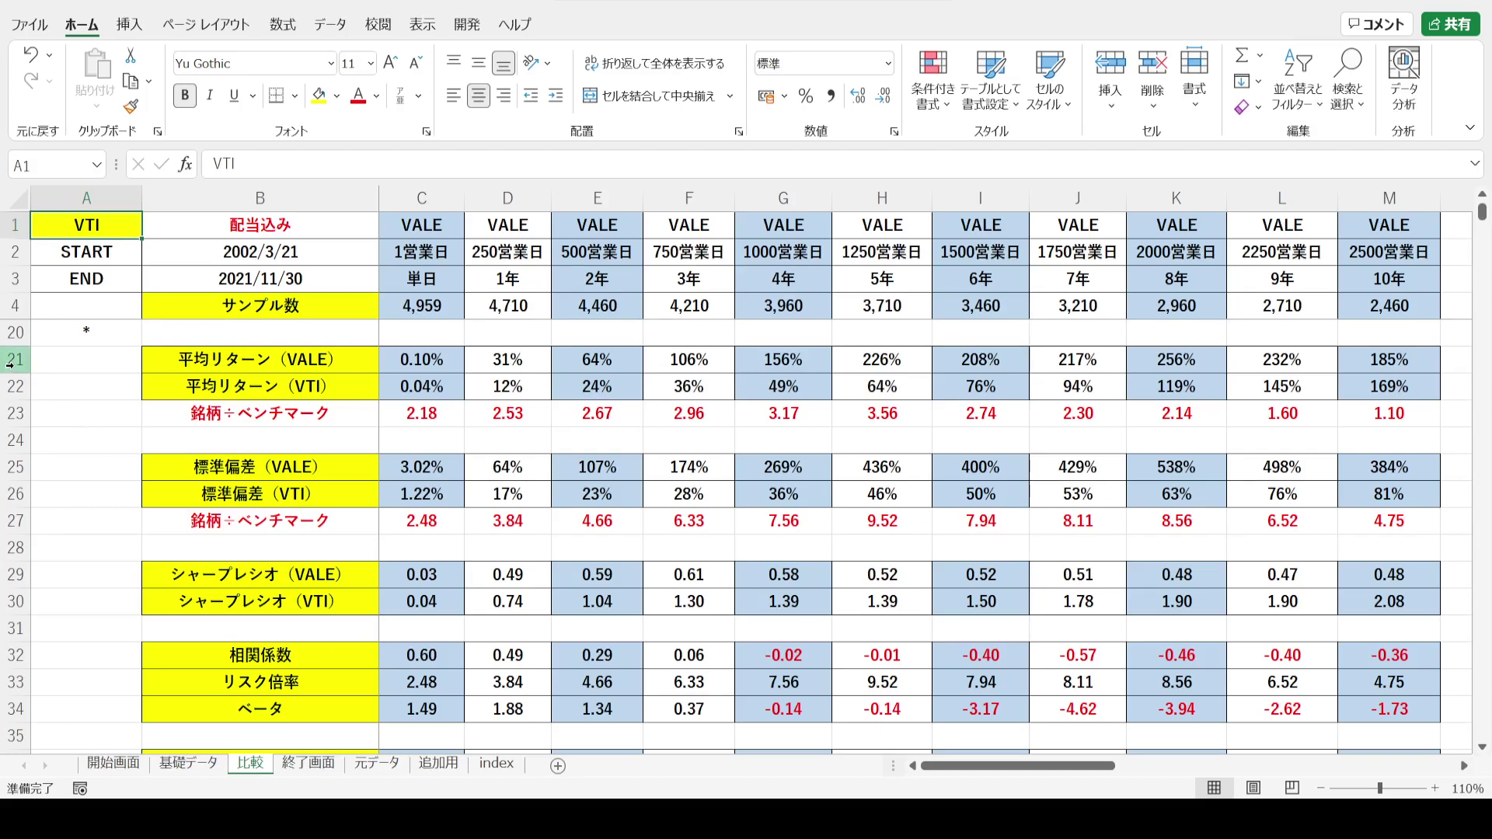
# - Examine the 平均リターン and 標準偏差 rows of VALE and VTI, and the average return's 銘柄÷ベンチマーク row
pyautogui.moveTo(11, 363); pyautogui.dragTo(11, 386)
pyautogui.moveTo(13, 466); pyautogui.dragTo(13, 494)
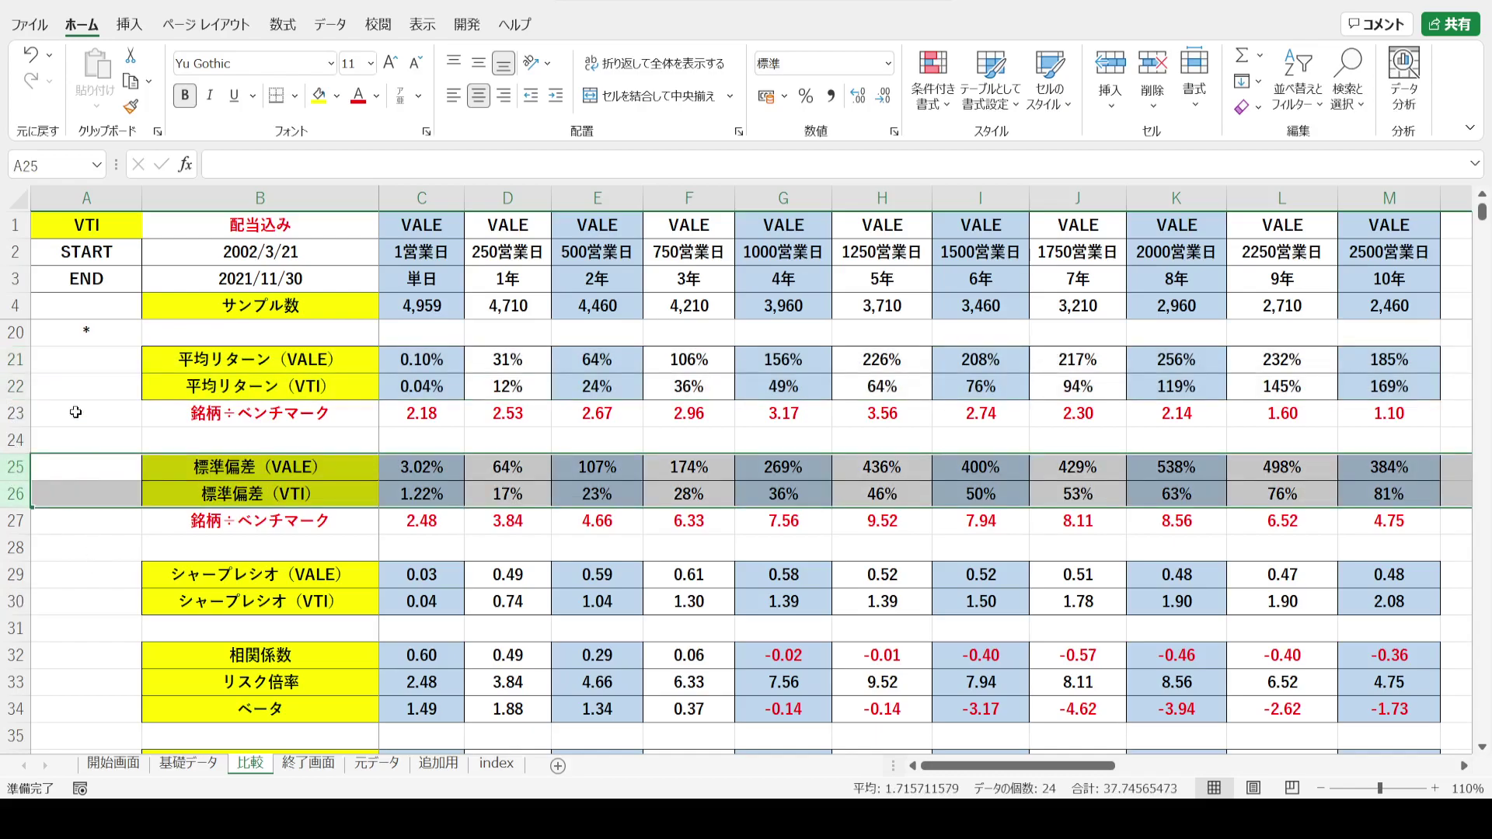
pyautogui.moveTo(11, 361); pyautogui.dragTo(6, 386)
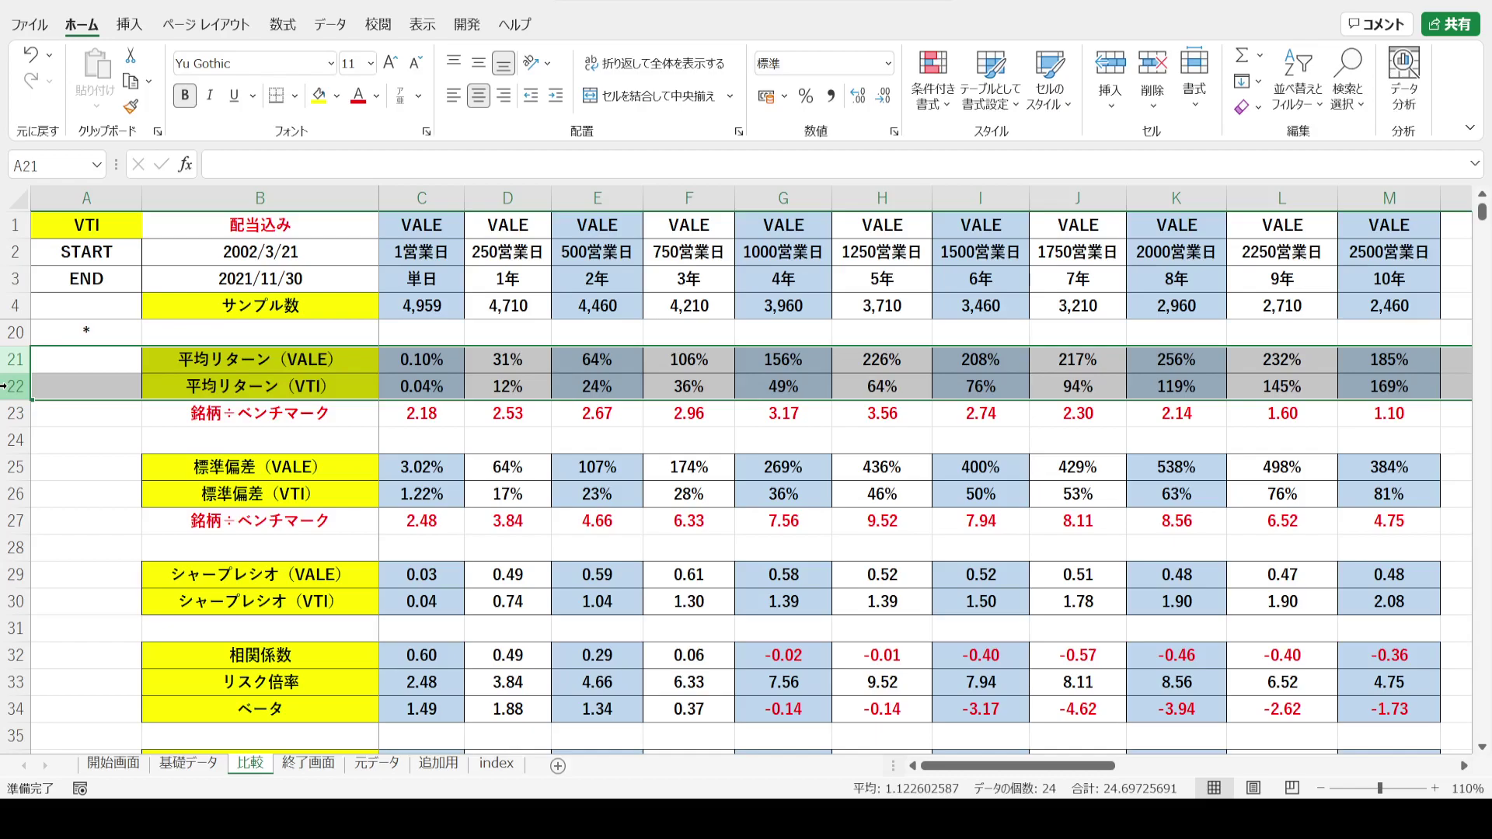
pyautogui.click(3, 413)
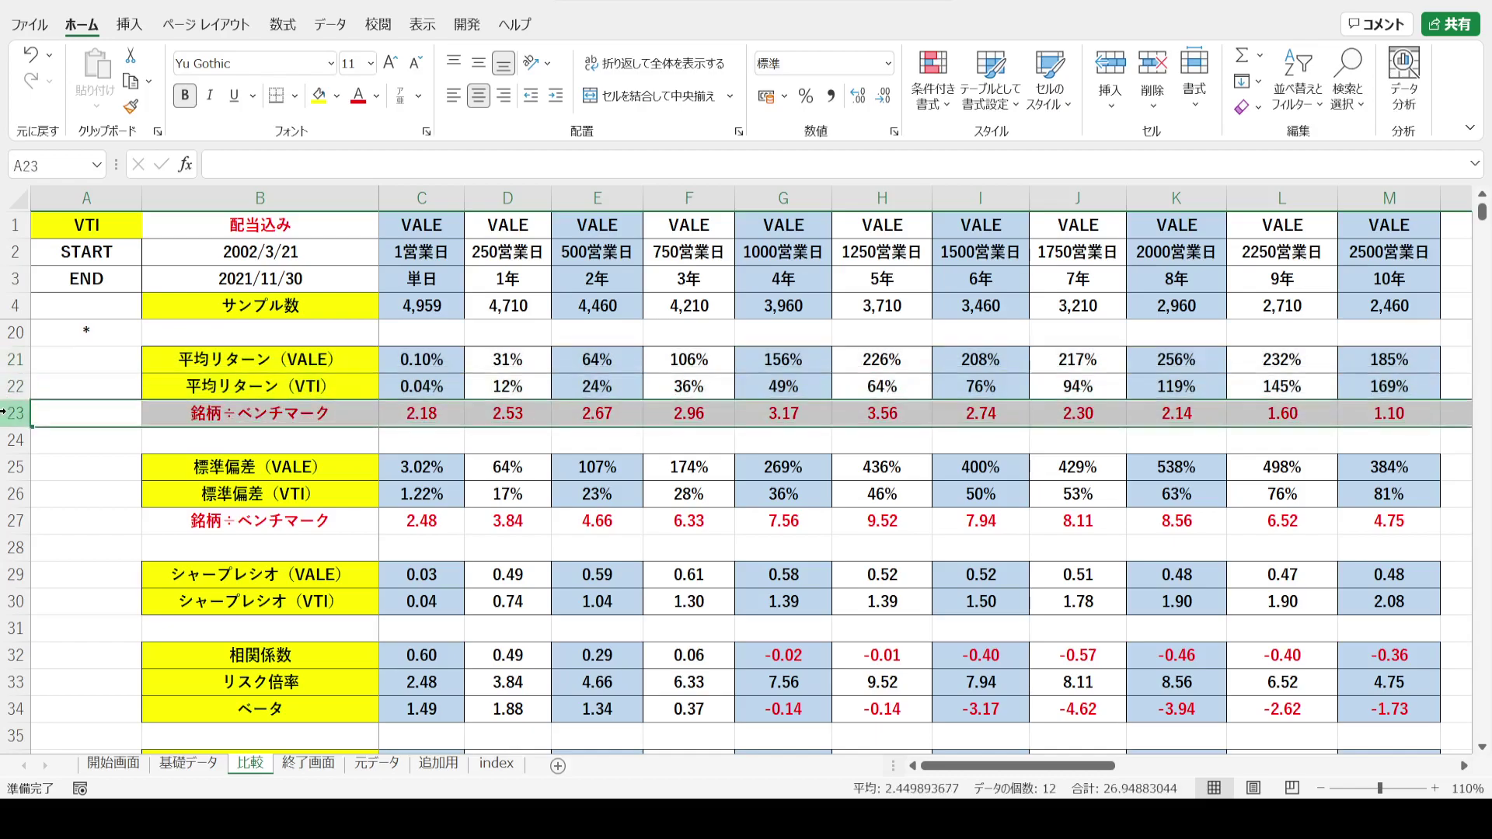
# - Examine how the 1営業日 average return ratio is calculated from VALE and VTI, and its values across all holding periods
pyautogui.click(396, 365)
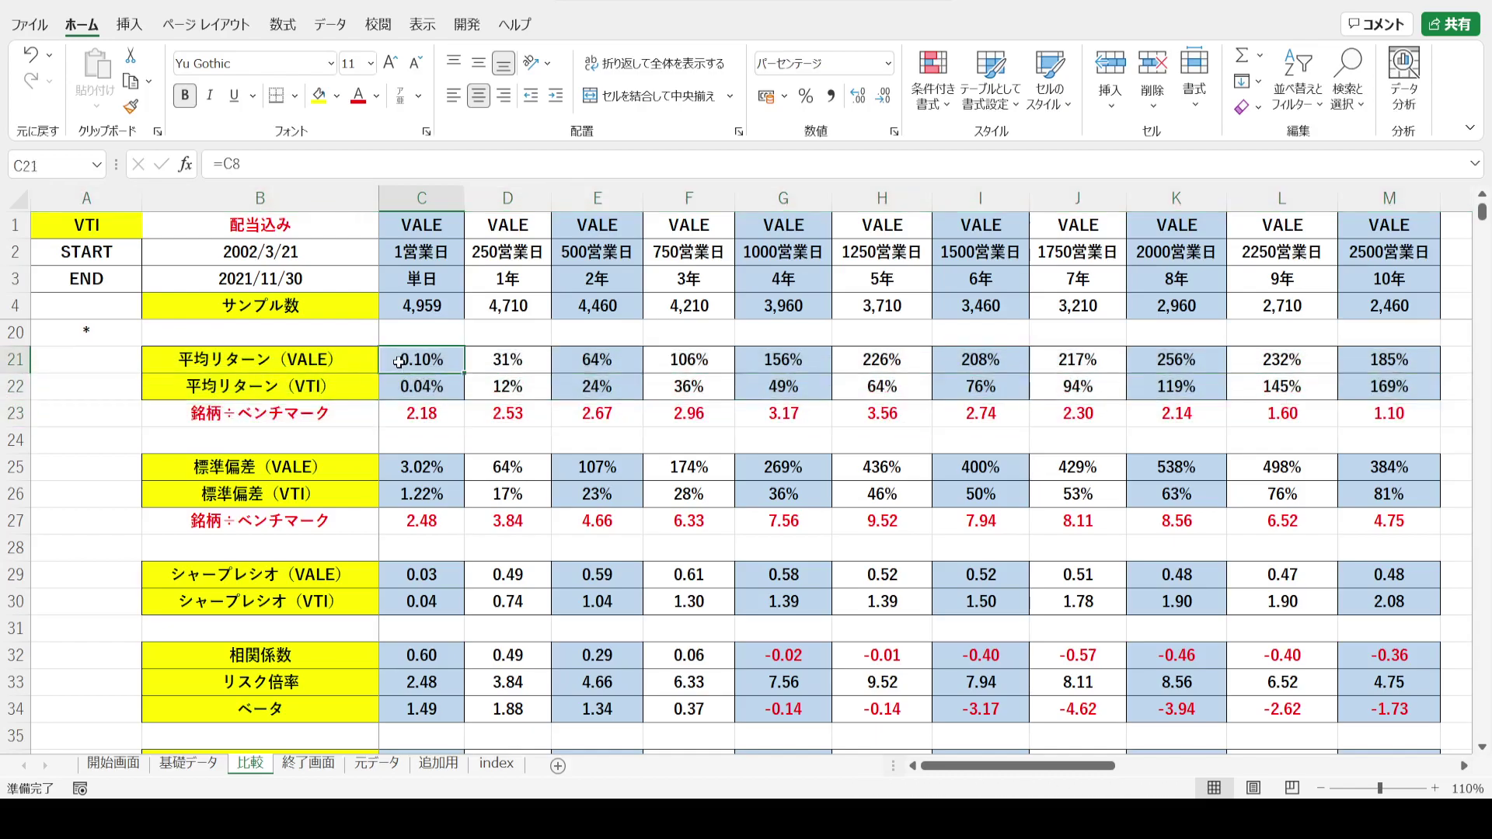
pyautogui.click(384, 393)
pyautogui.click(393, 412)
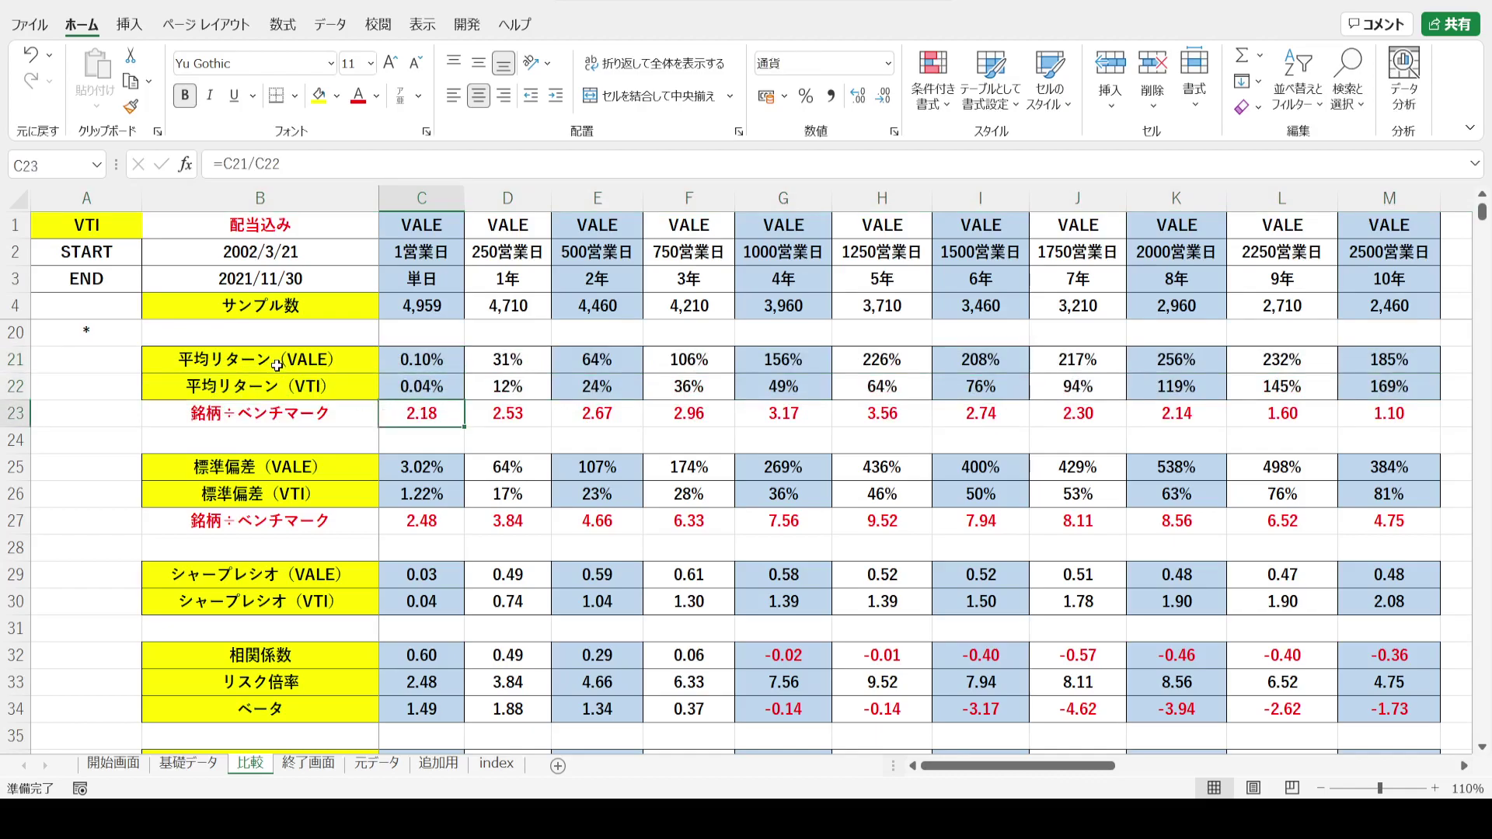
pyautogui.click(374, 365)
pyautogui.click(359, 398)
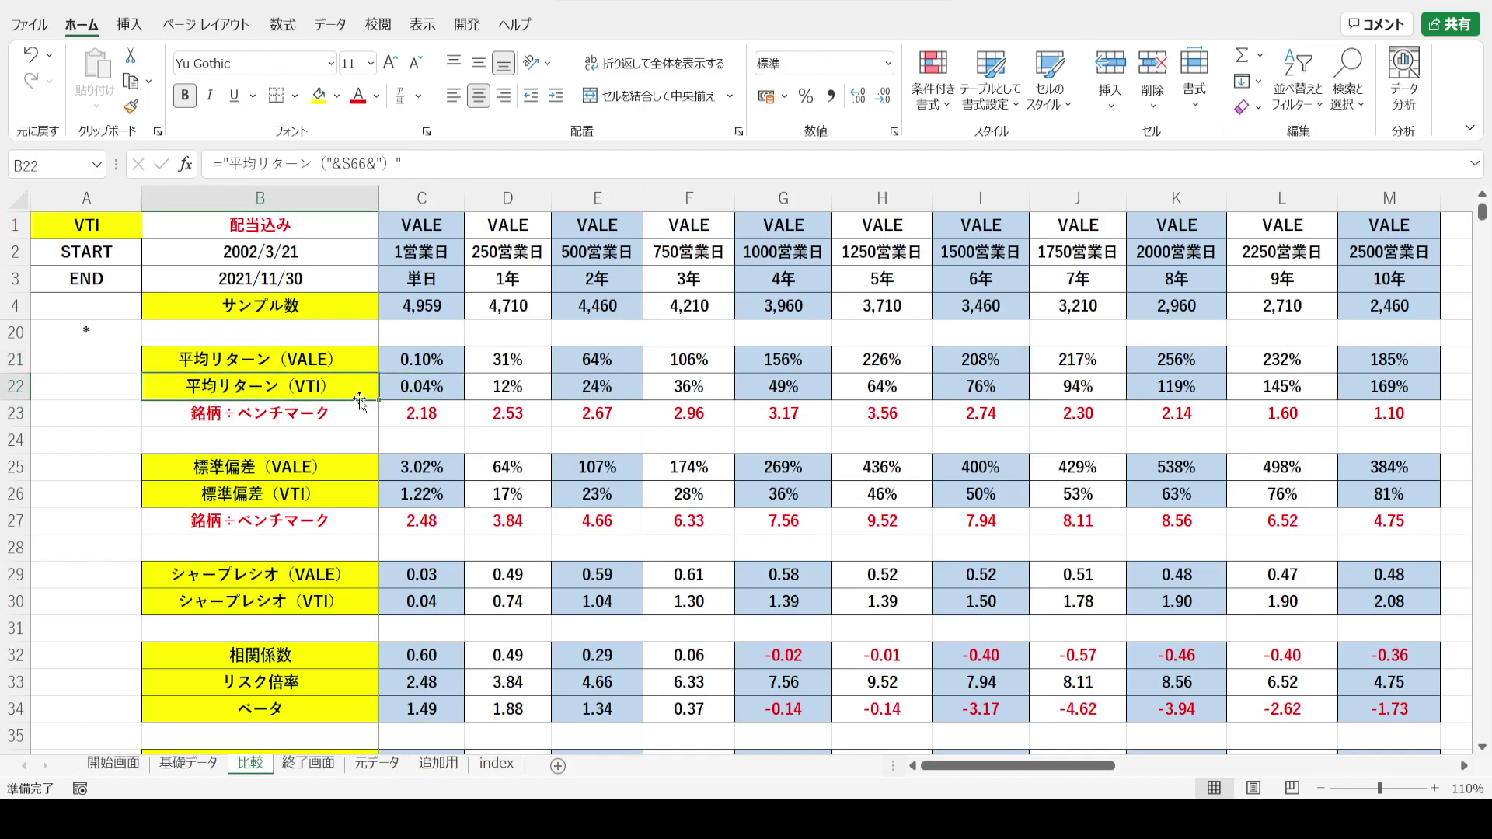
pyautogui.click(396, 417)
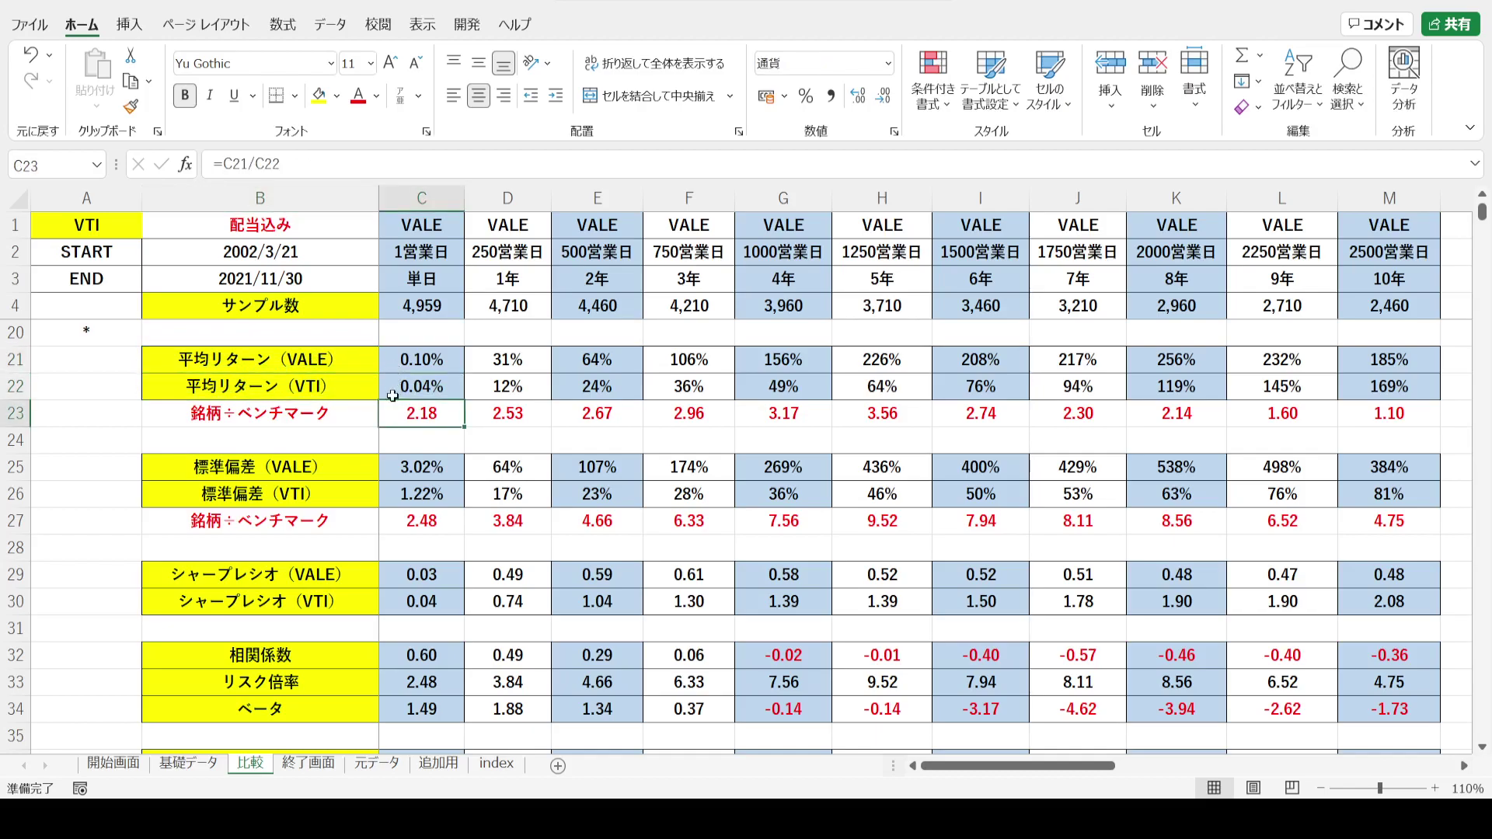
pyautogui.moveTo(393, 413); pyautogui.dragTo(1392, 413)
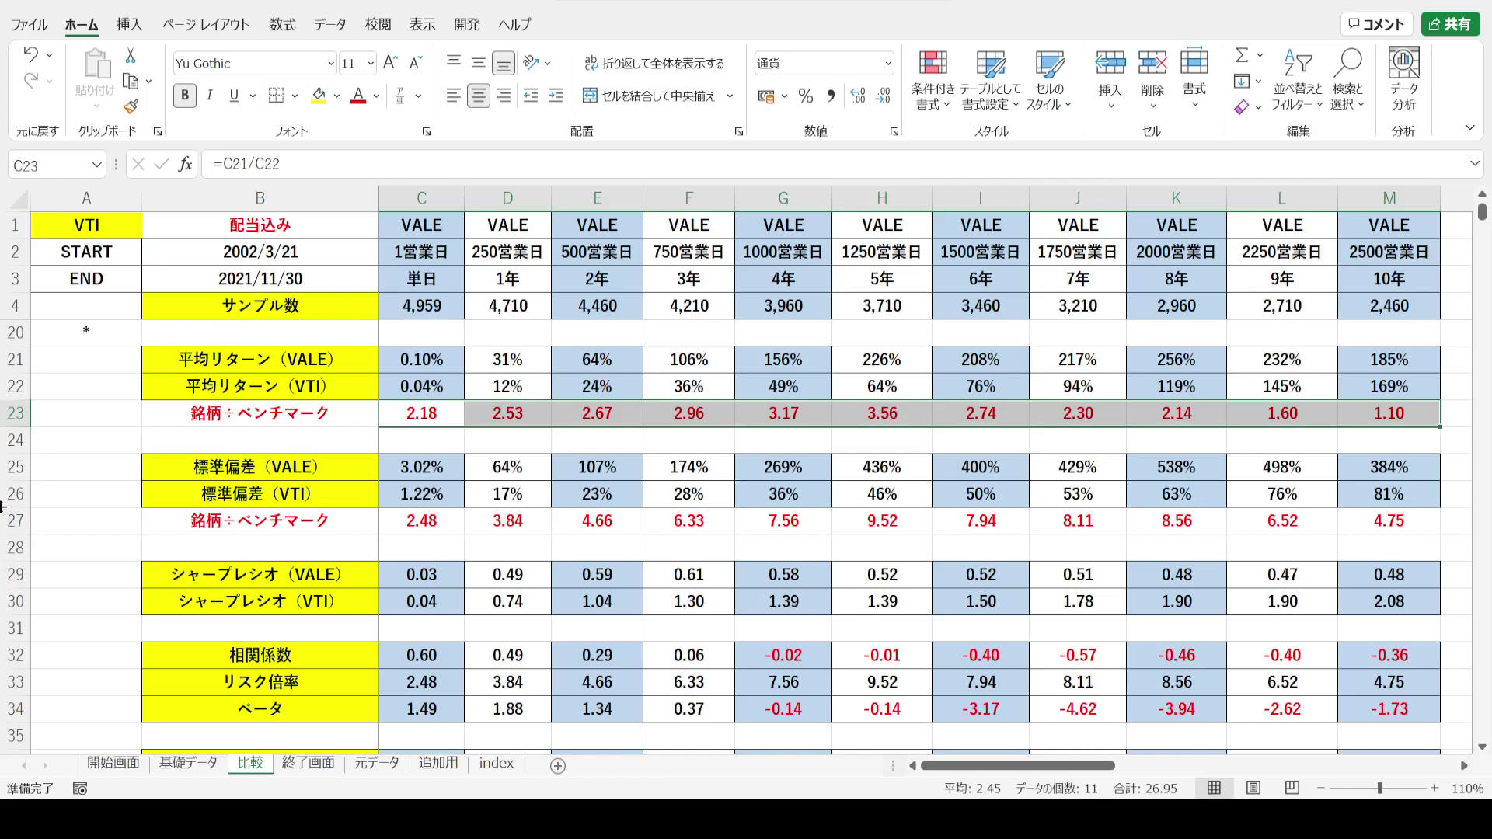
# - Compare the standard deviations of VALE and VTI and their 銘柄÷ベンチマーク ratios with the average return ratios
pyautogui.moveTo(9, 474); pyautogui.dragTo(9, 491)
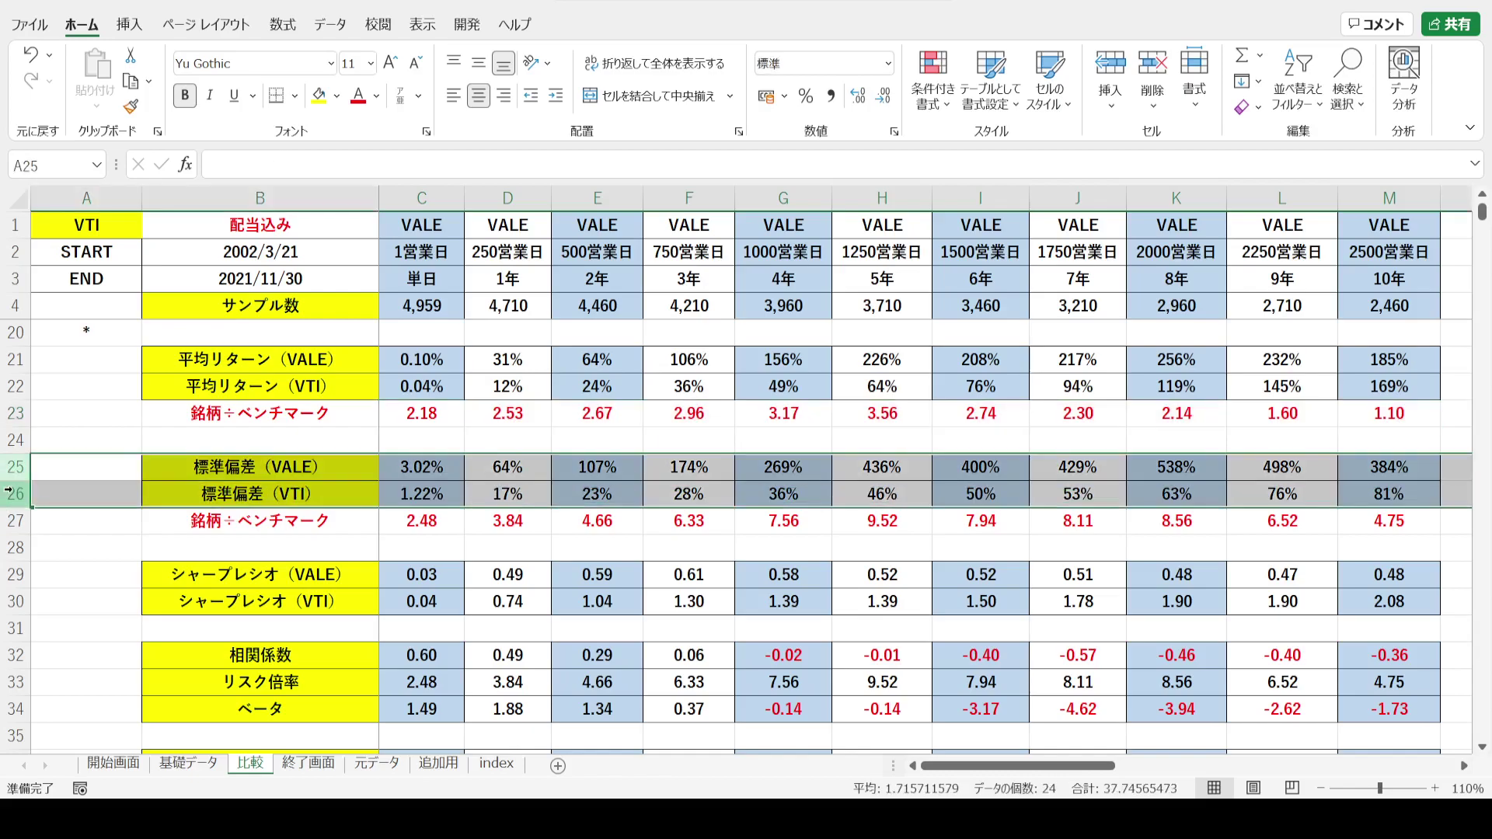
pyautogui.moveTo(10, 359); pyautogui.dragTo(9, 386)
pyautogui.moveTo(3, 467); pyautogui.dragTo(10, 494)
pyautogui.moveTo(394, 523); pyautogui.dragTo(1388, 528)
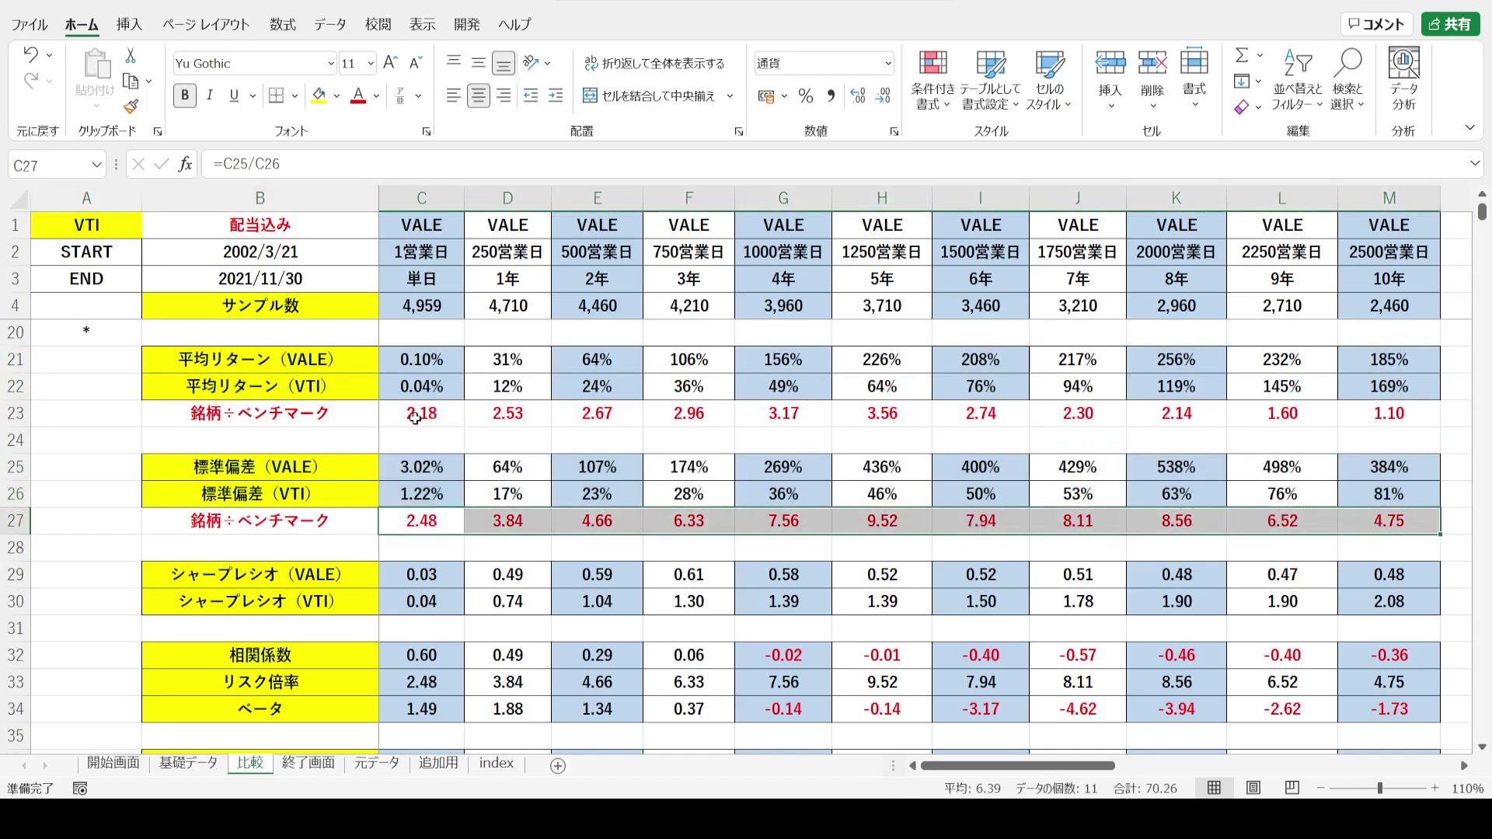
pyautogui.click(4, 413)
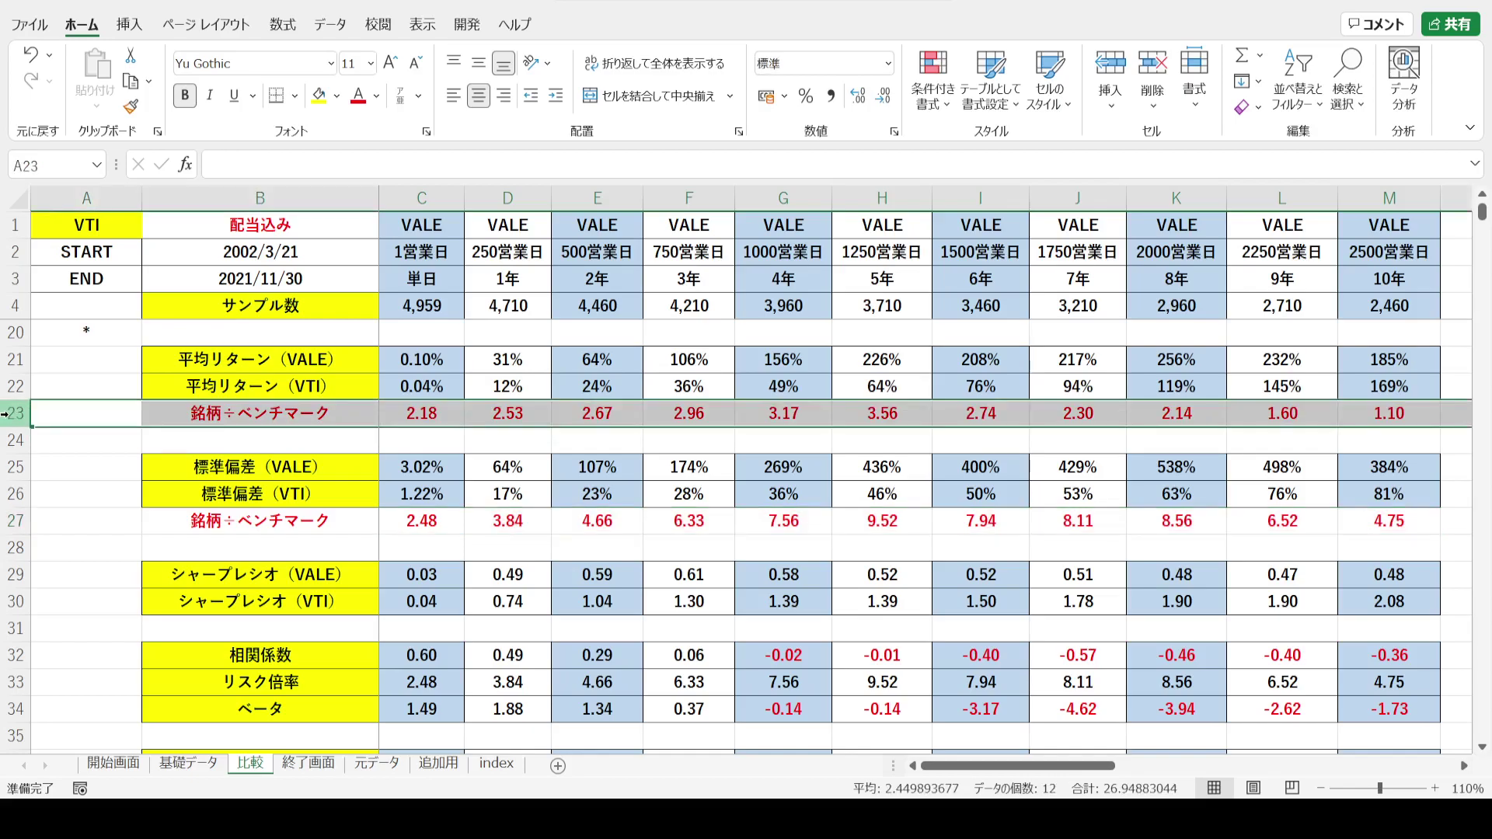
pyautogui.click(12, 522)
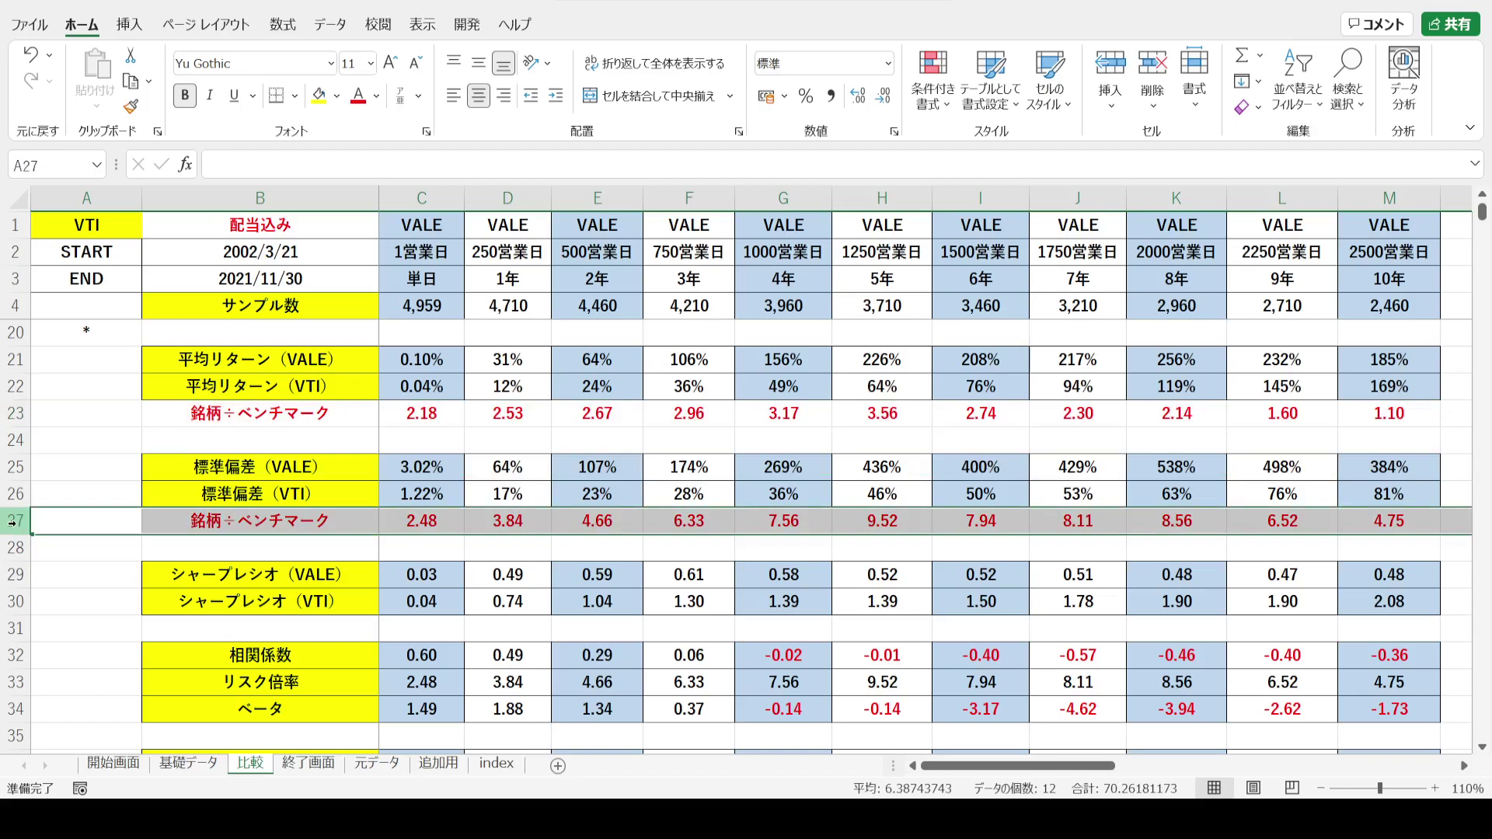
# - Compare the シャープレシオ rows of VALE and VTI and check how VALE's 1営業日 ratio is calculated from average return and standard deviation
pyautogui.moveTo(15, 575); pyautogui.dragTo(17, 596)
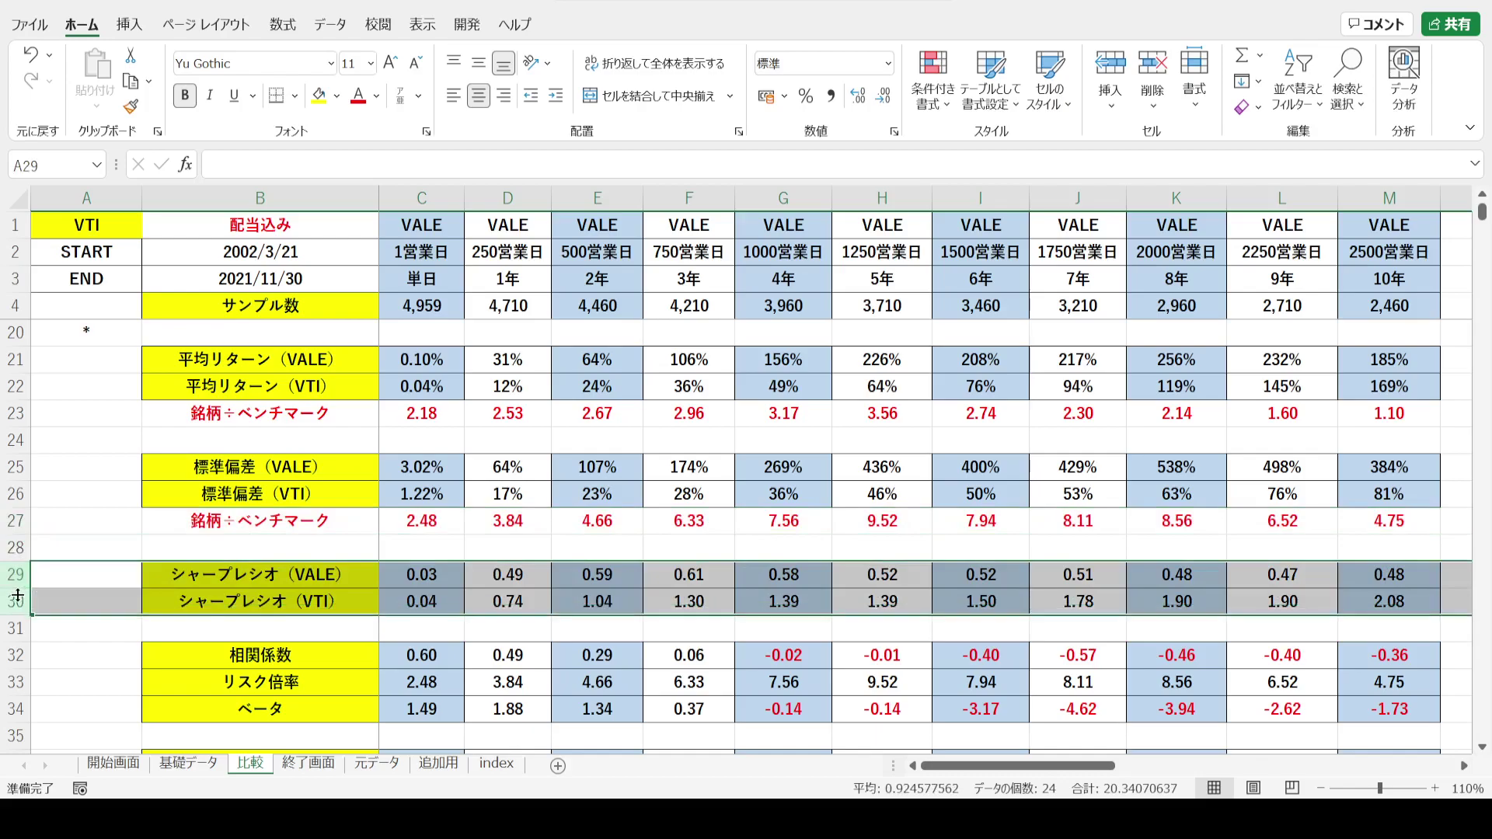
pyautogui.click(396, 579)
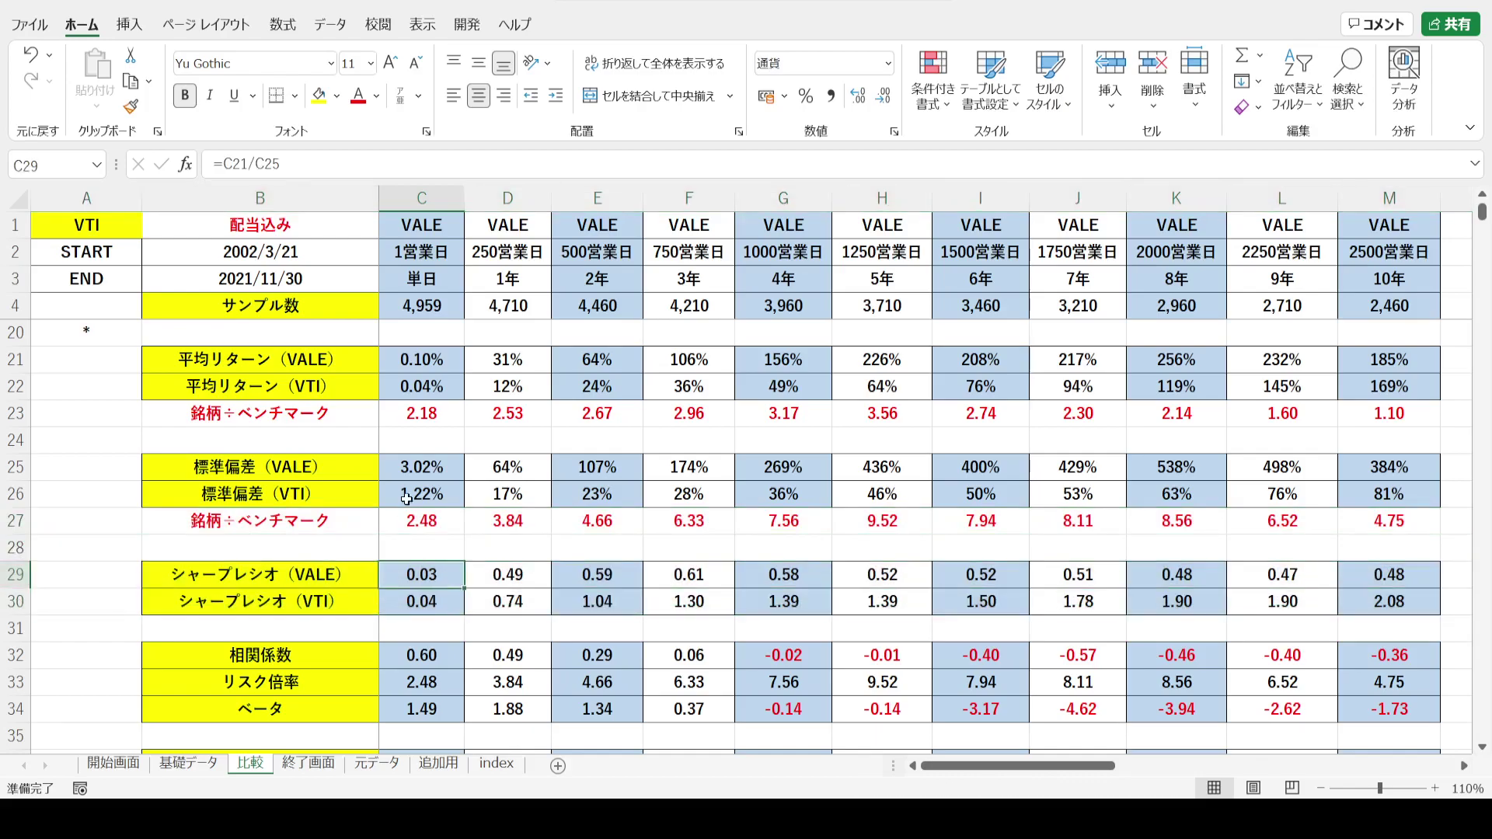
pyautogui.click(392, 471)
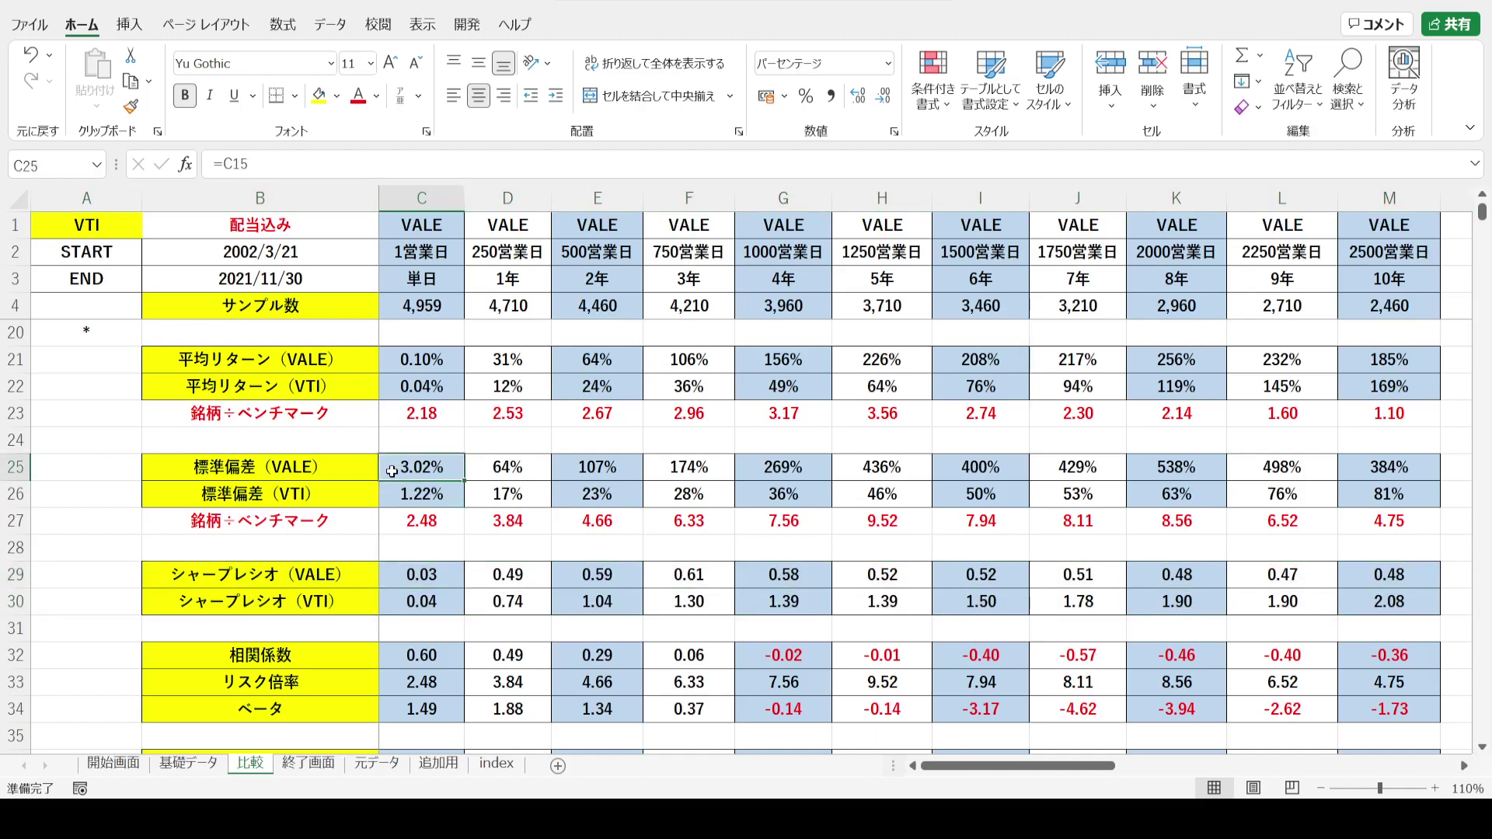
pyautogui.click(12, 576)
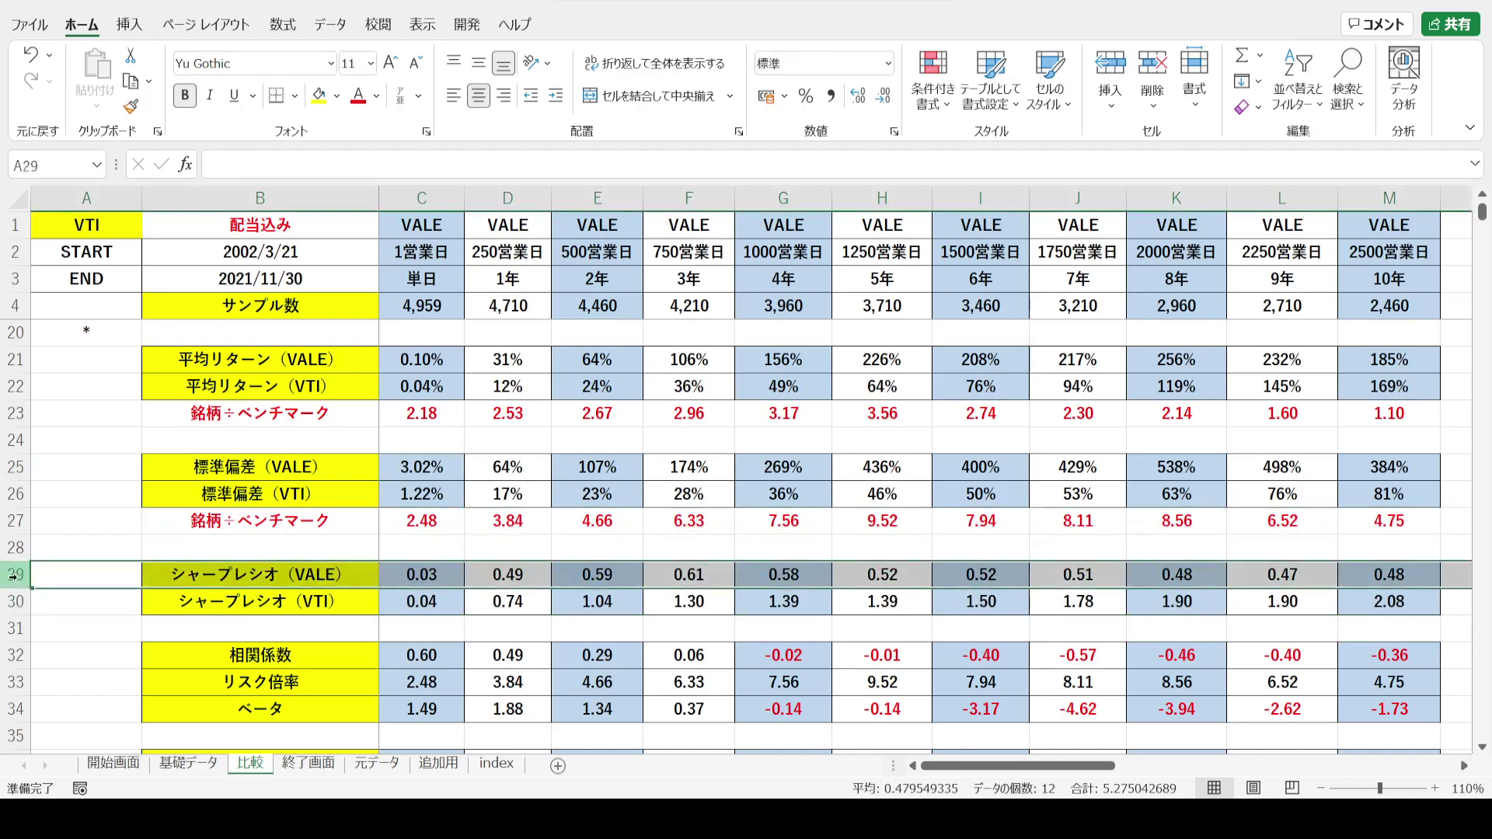
pyautogui.moveTo(12, 576)
pyautogui.mouseDown()
pyautogui.moveTo(13, 604)
pyautogui.moveTo(12, 576)
pyautogui.mouseUp()
# - Examine the 相関係数 row, from the 1営業日 and 250営業日 coefficients through those for 500 to 2500営業日
pyautogui.click(12, 656)
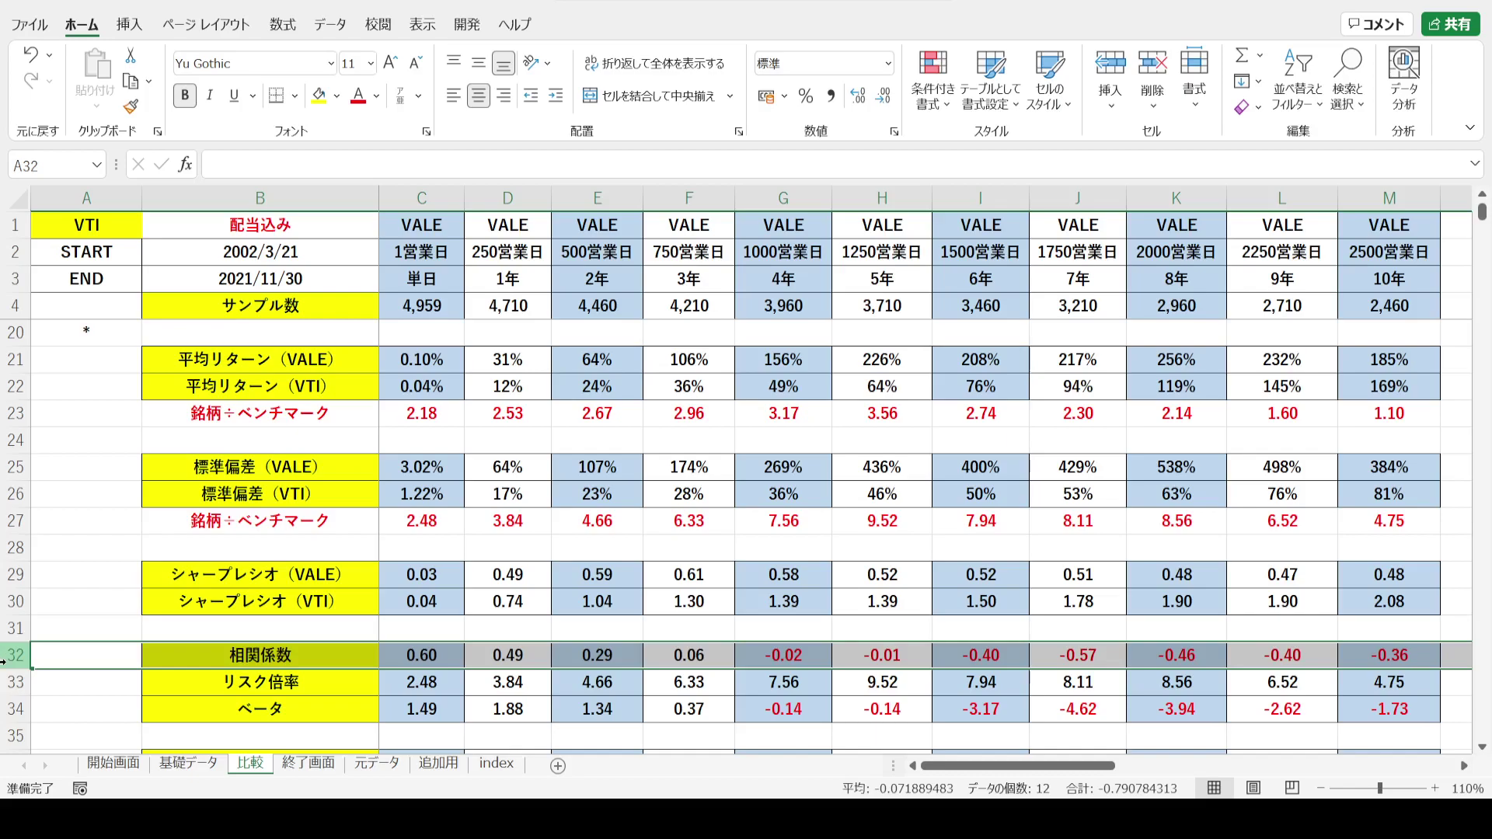
pyautogui.click(394, 657)
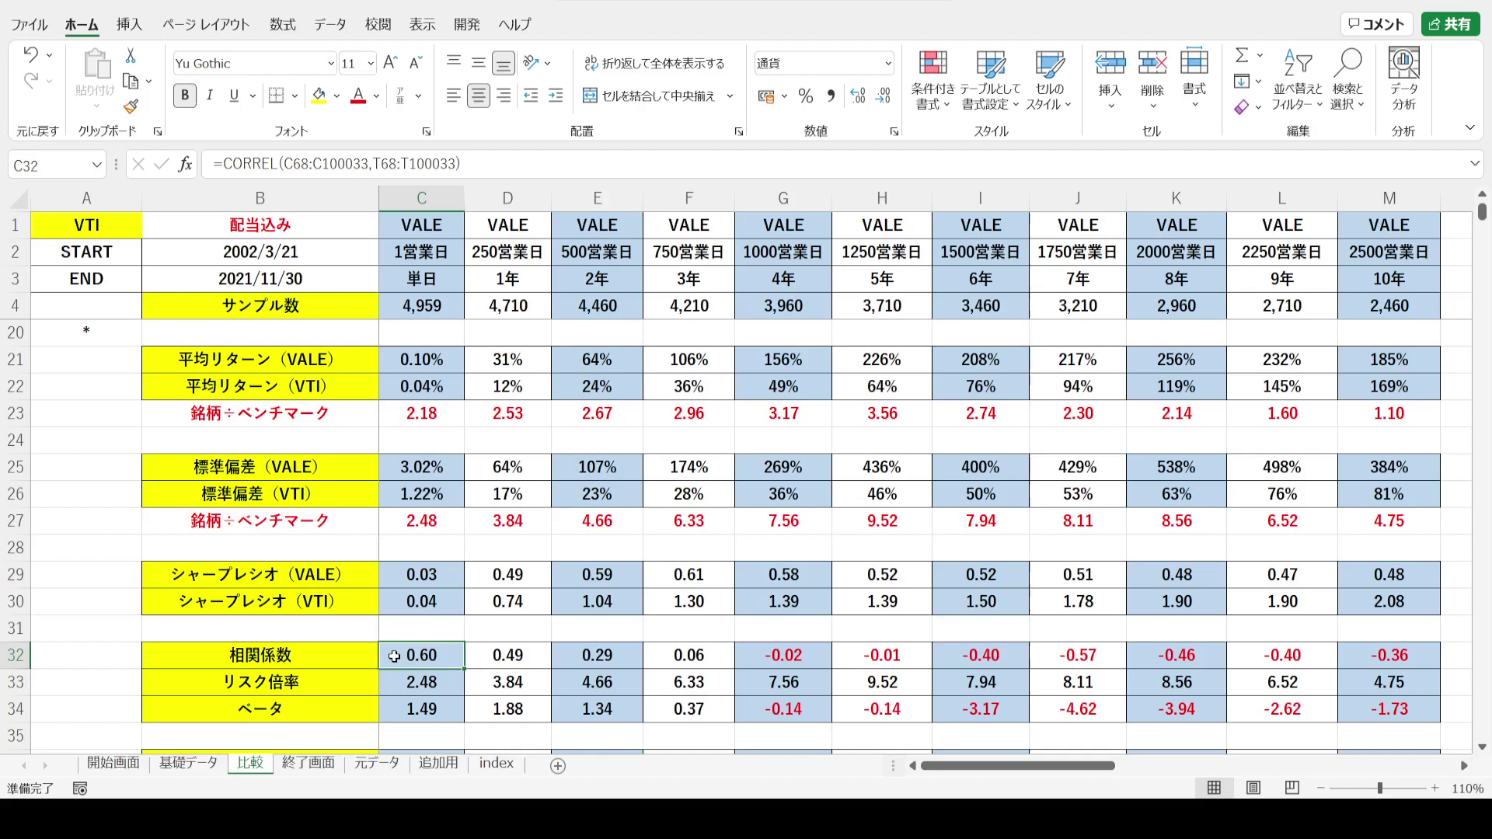
pyautogui.click(490, 659)
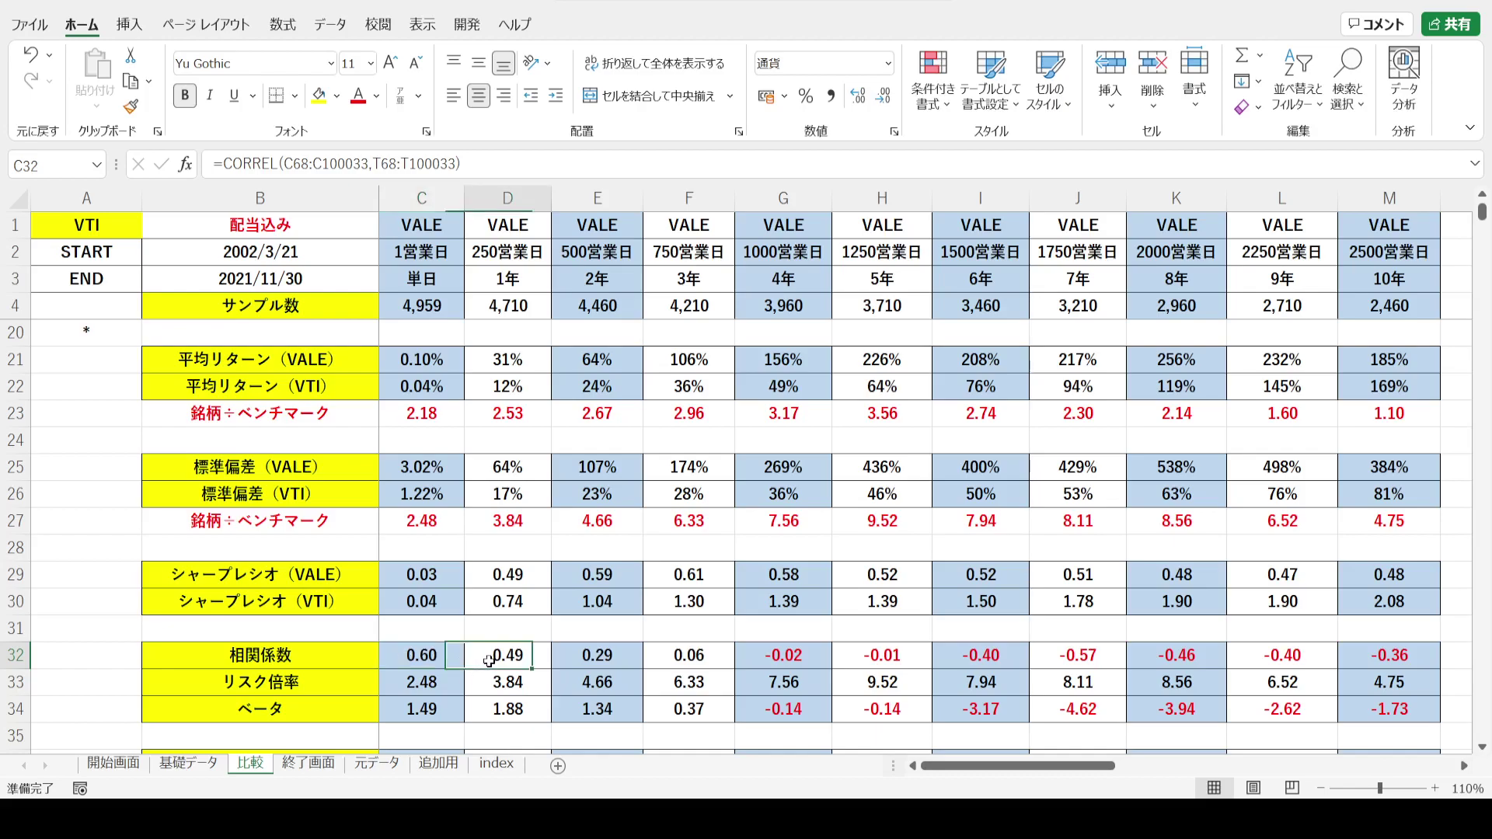
pyautogui.click(506, 199)
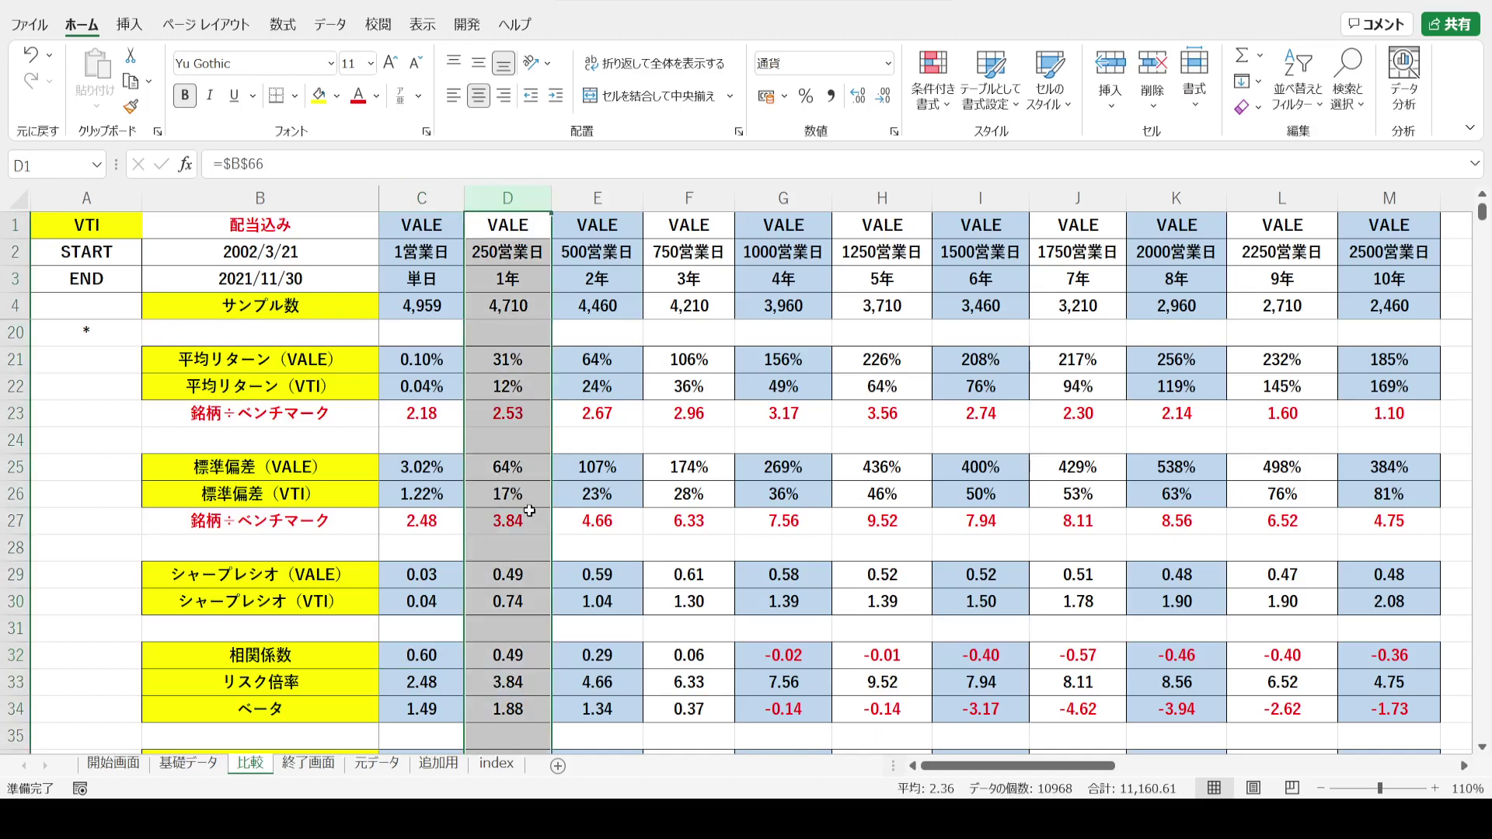
pyautogui.click(484, 657)
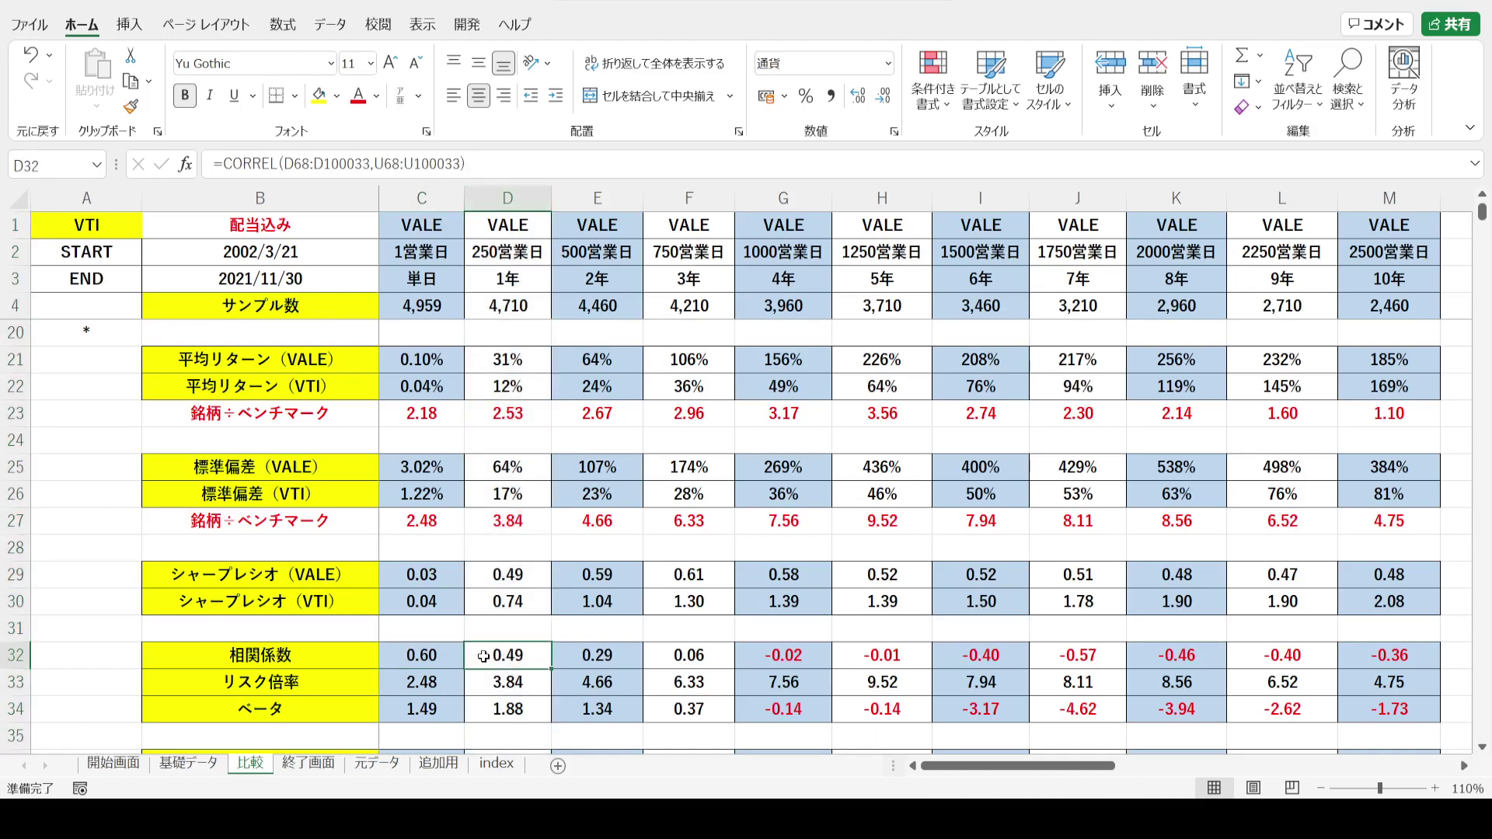
pyautogui.click(588, 187)
pyautogui.click(1362, 196)
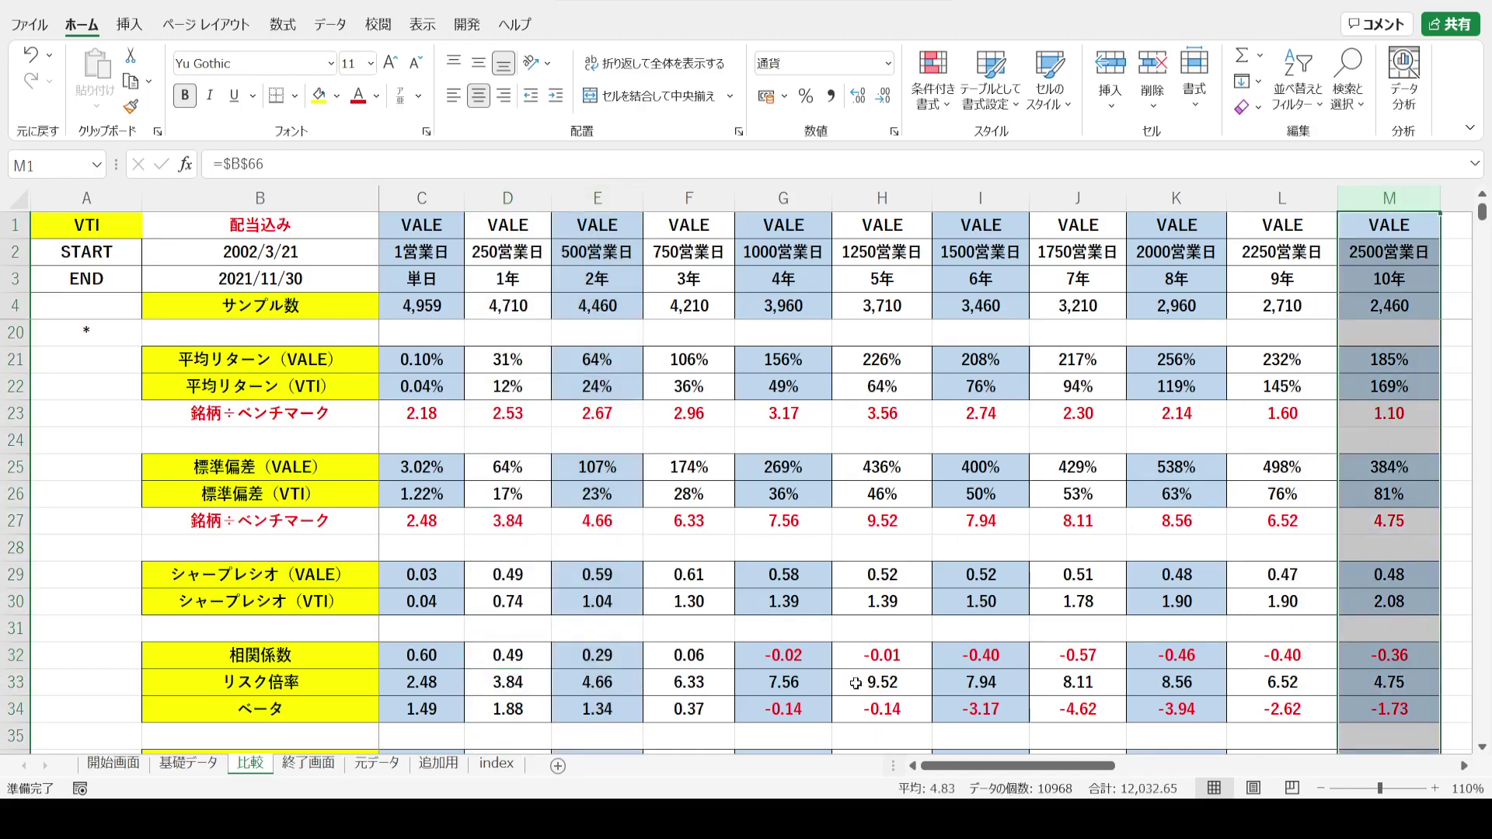
pyautogui.moveTo(565, 666); pyautogui.dragTo(1392, 657)
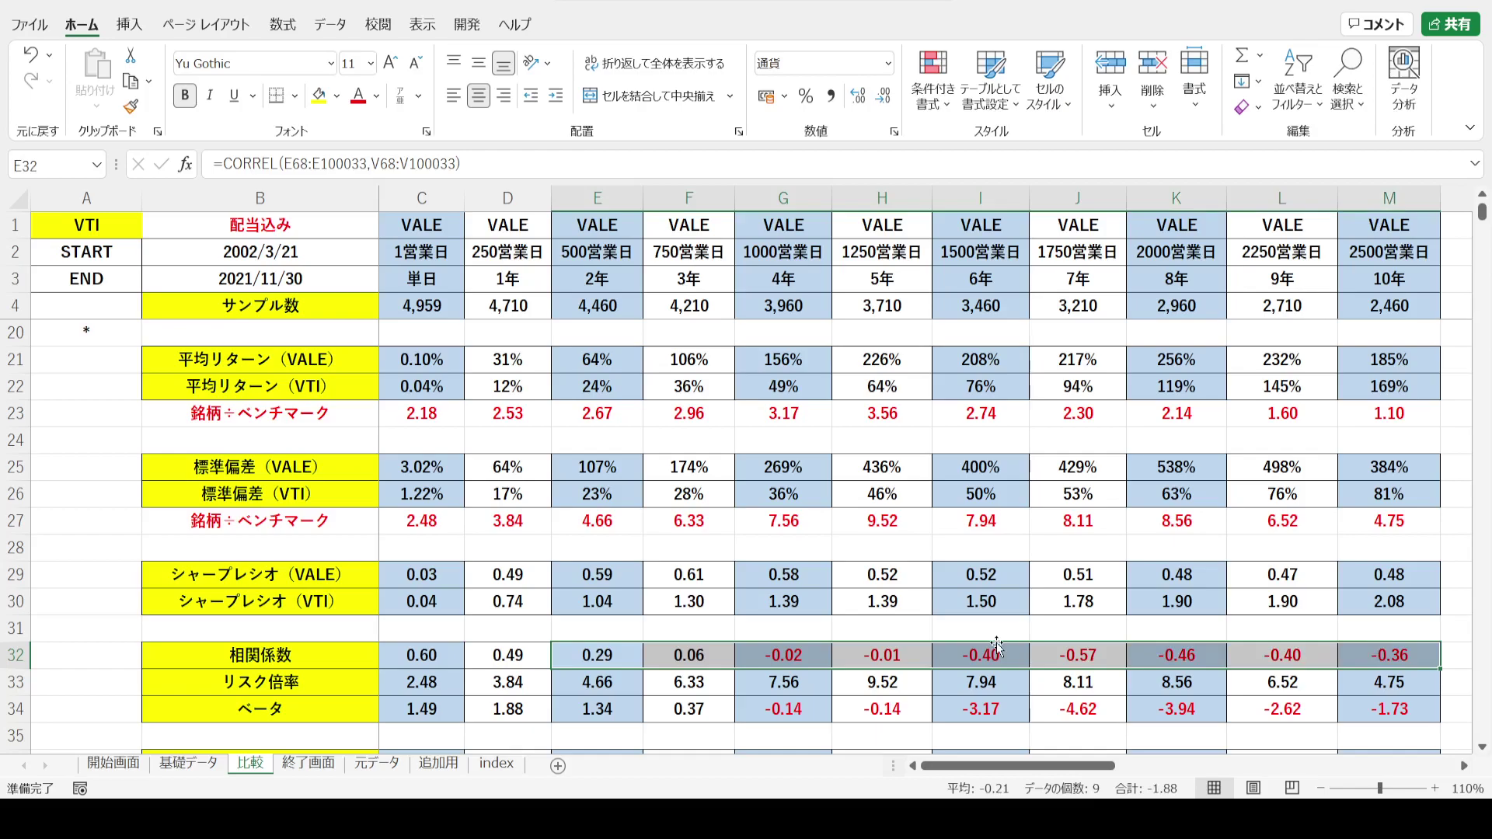
# - Contrast the 1営業日 column with the 250 to 2500営業日 columns, focusing on the correlation coefficients for 1500 to 2500営業日
pyautogui.click(430, 197)
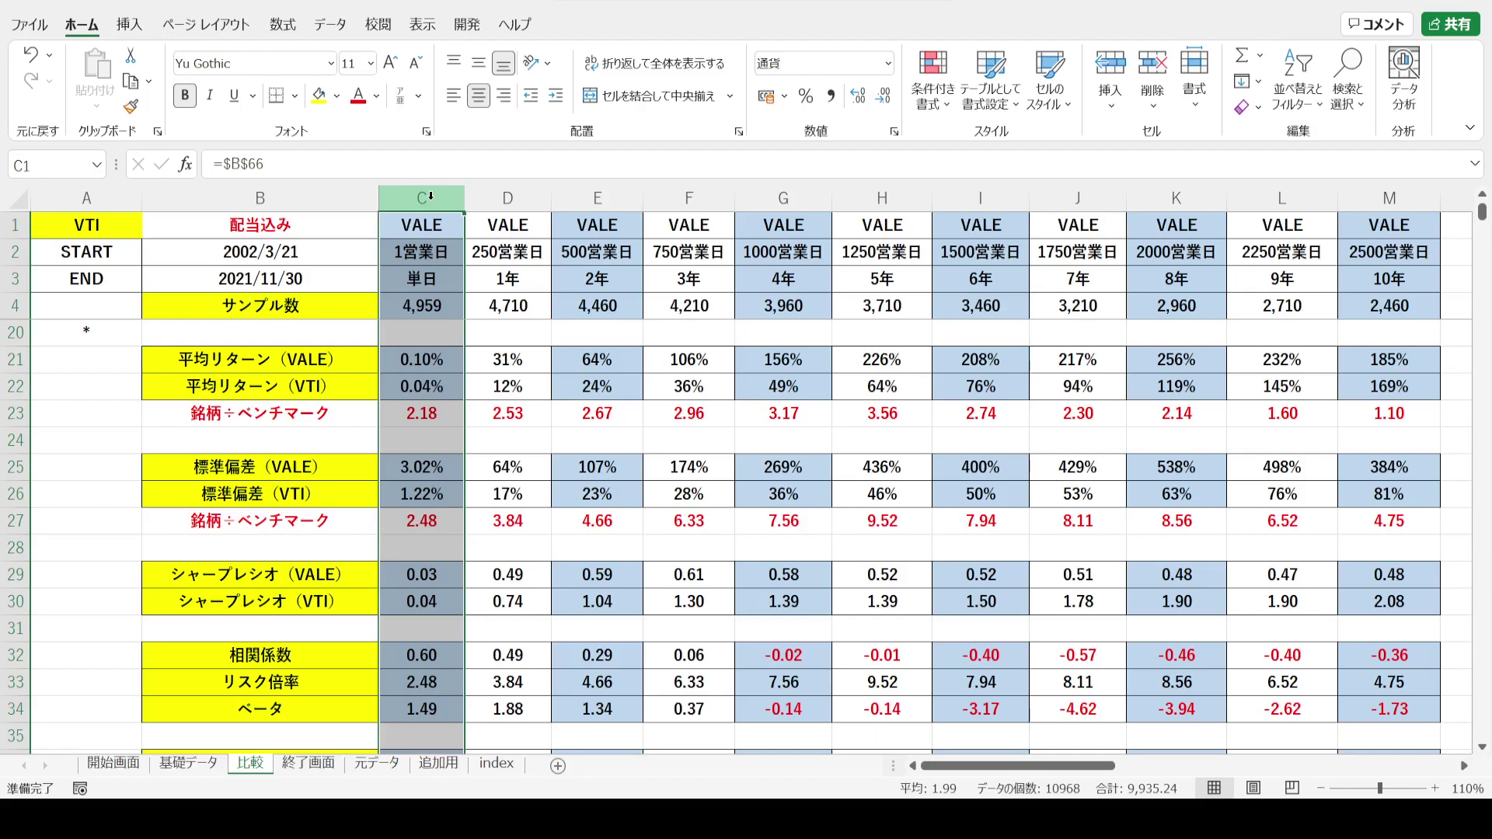
pyautogui.moveTo(508, 197); pyautogui.dragTo(1349, 282)
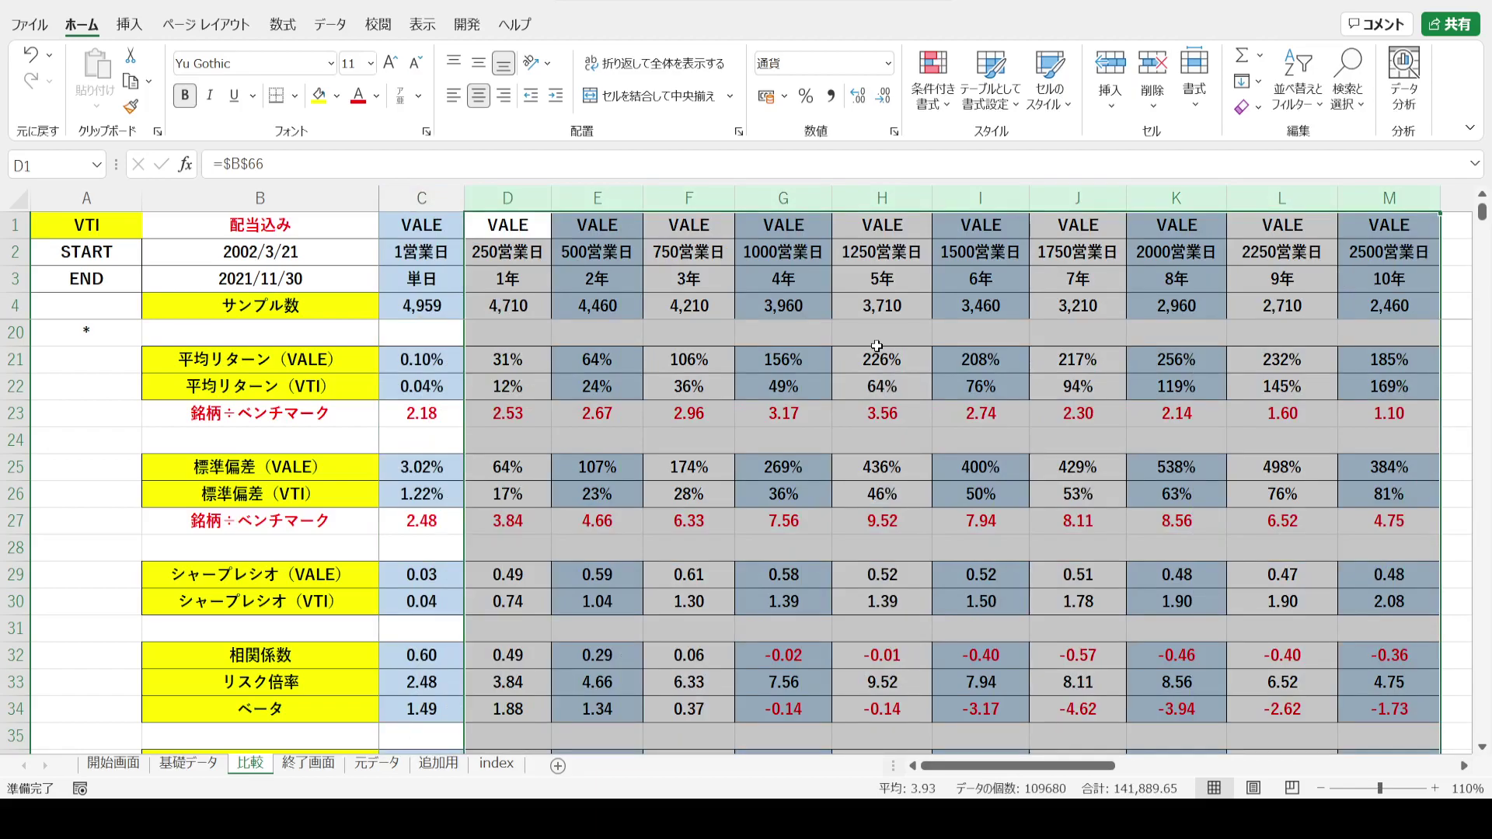
pyautogui.moveTo(1382, 659); pyautogui.dragTo(1074, 666)
pyautogui.moveTo(987, 668); pyautogui.dragTo(981, 657)
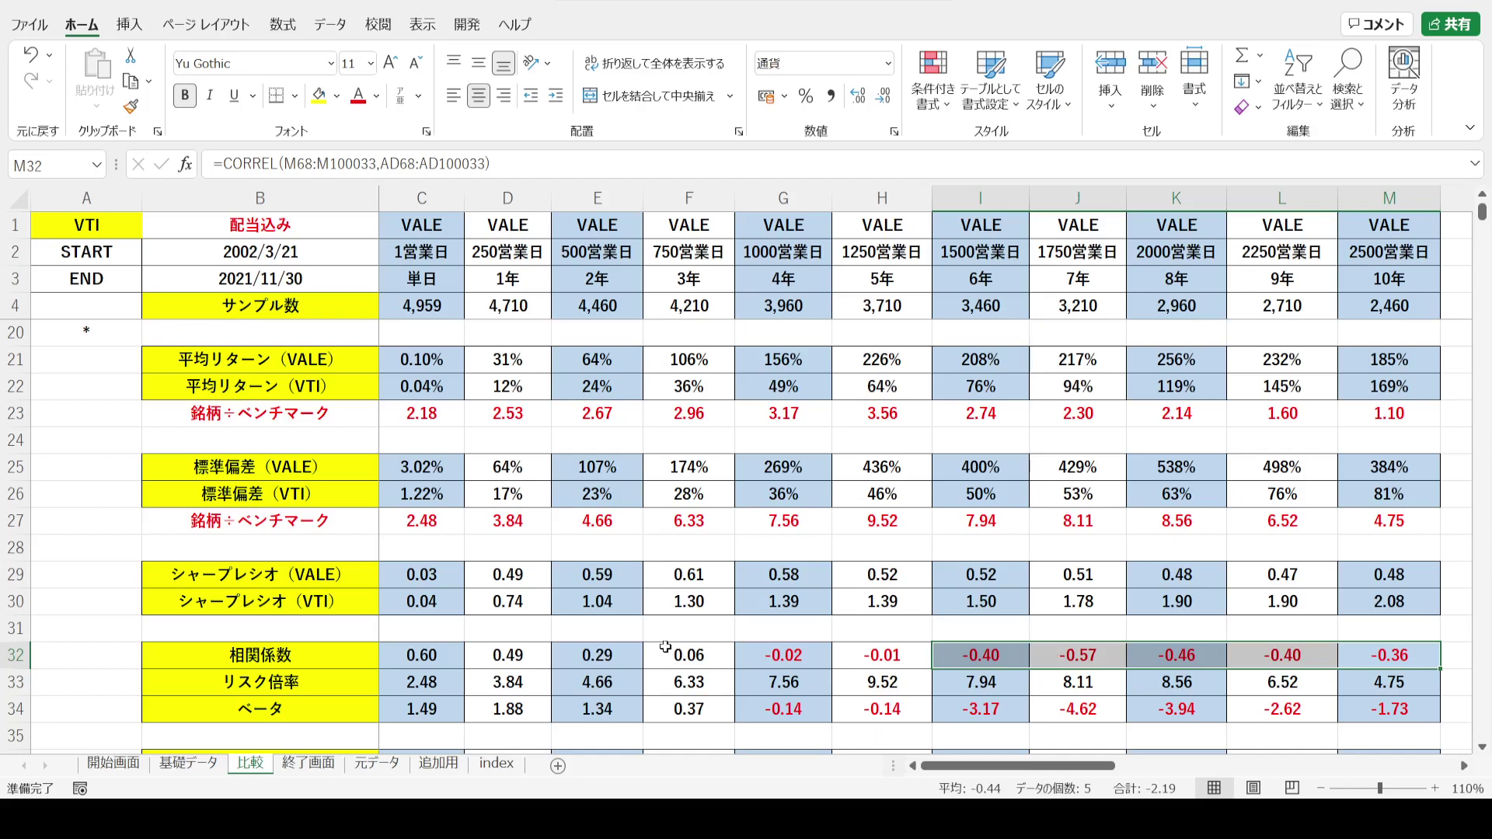
# - Compare the リスク倍率 row with the standard deviation's 銘柄÷ベンチマーク row
pyautogui.click(4, 682)
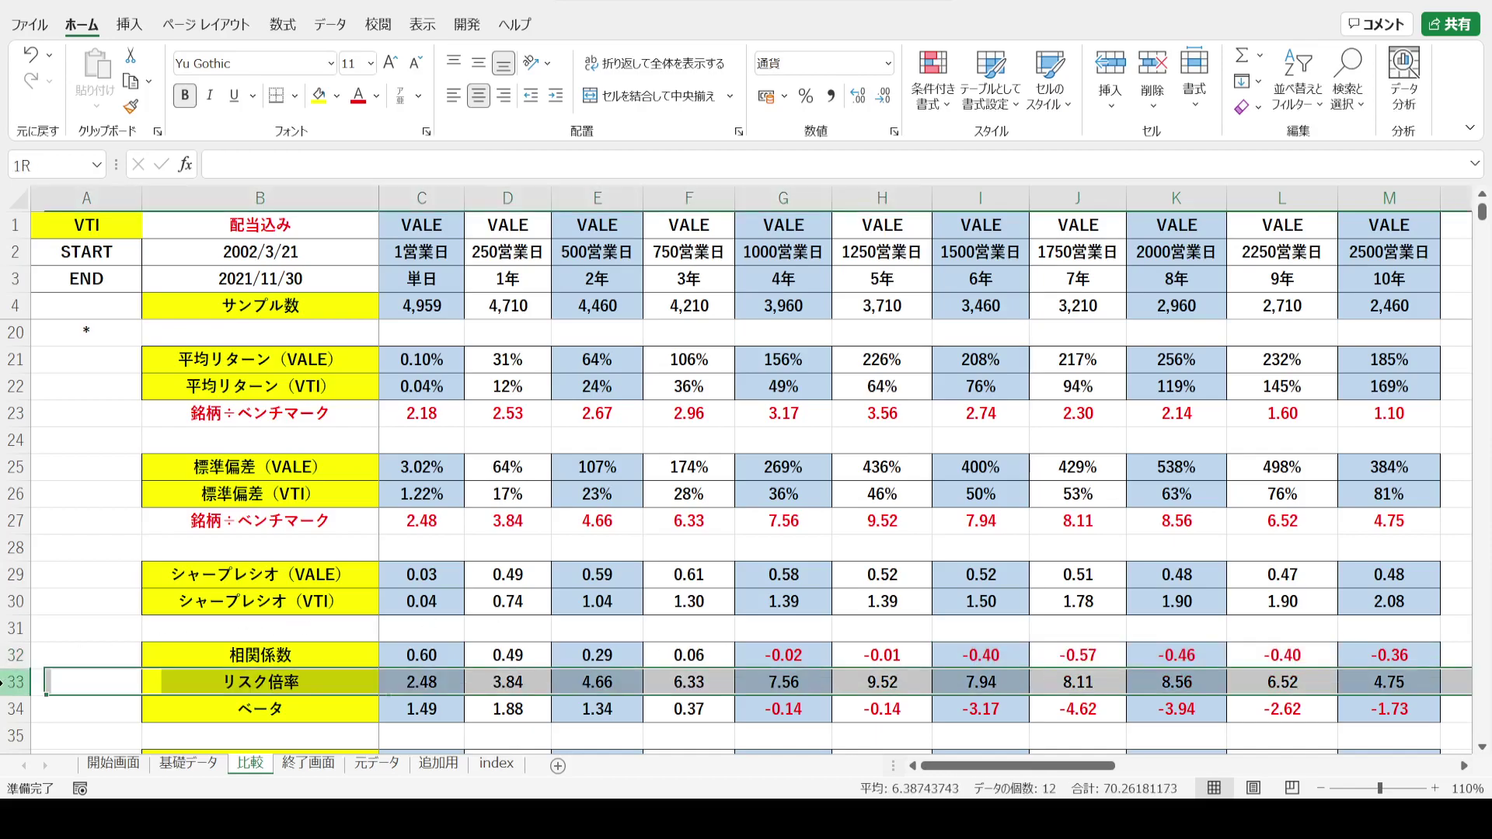
pyautogui.click(9, 522)
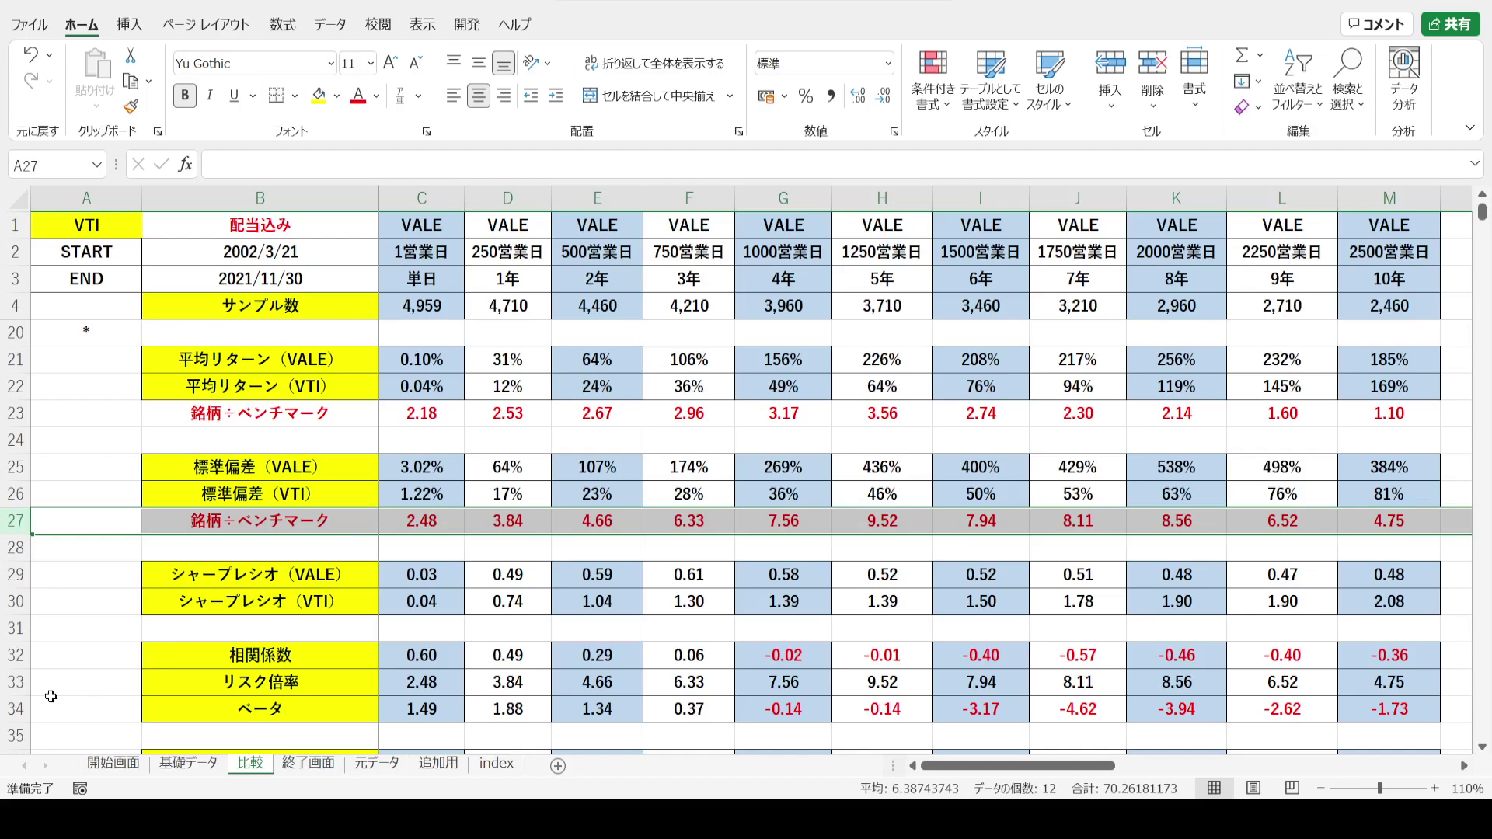
pyautogui.click(10, 689)
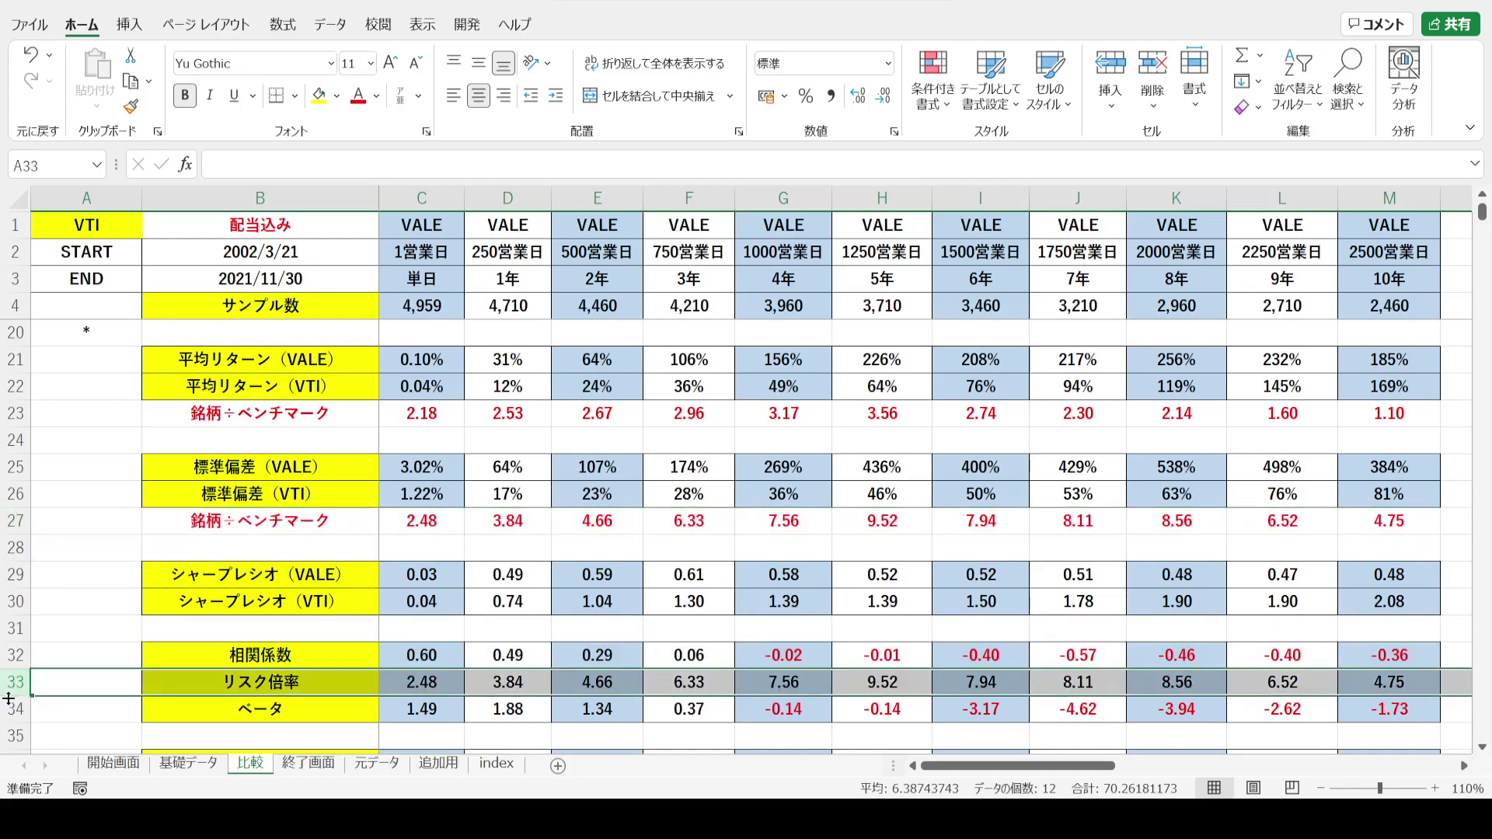
# - Examine the ベータ row and how beta is calculated from リスク倍率 and 相関係数 for 1営業日 and 250営業日
pyautogui.click(6, 708)
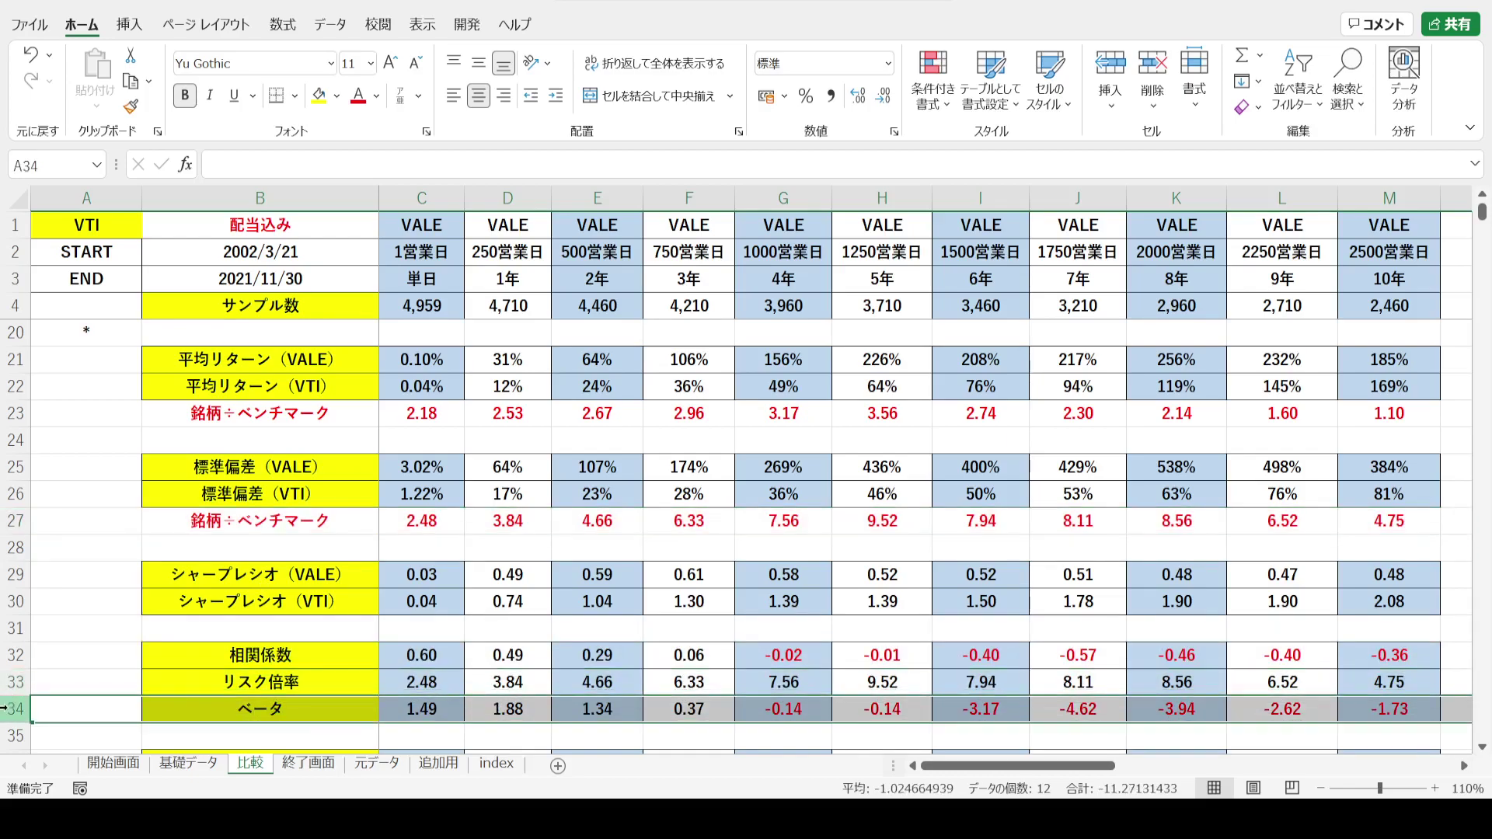
pyautogui.click(182, 705)
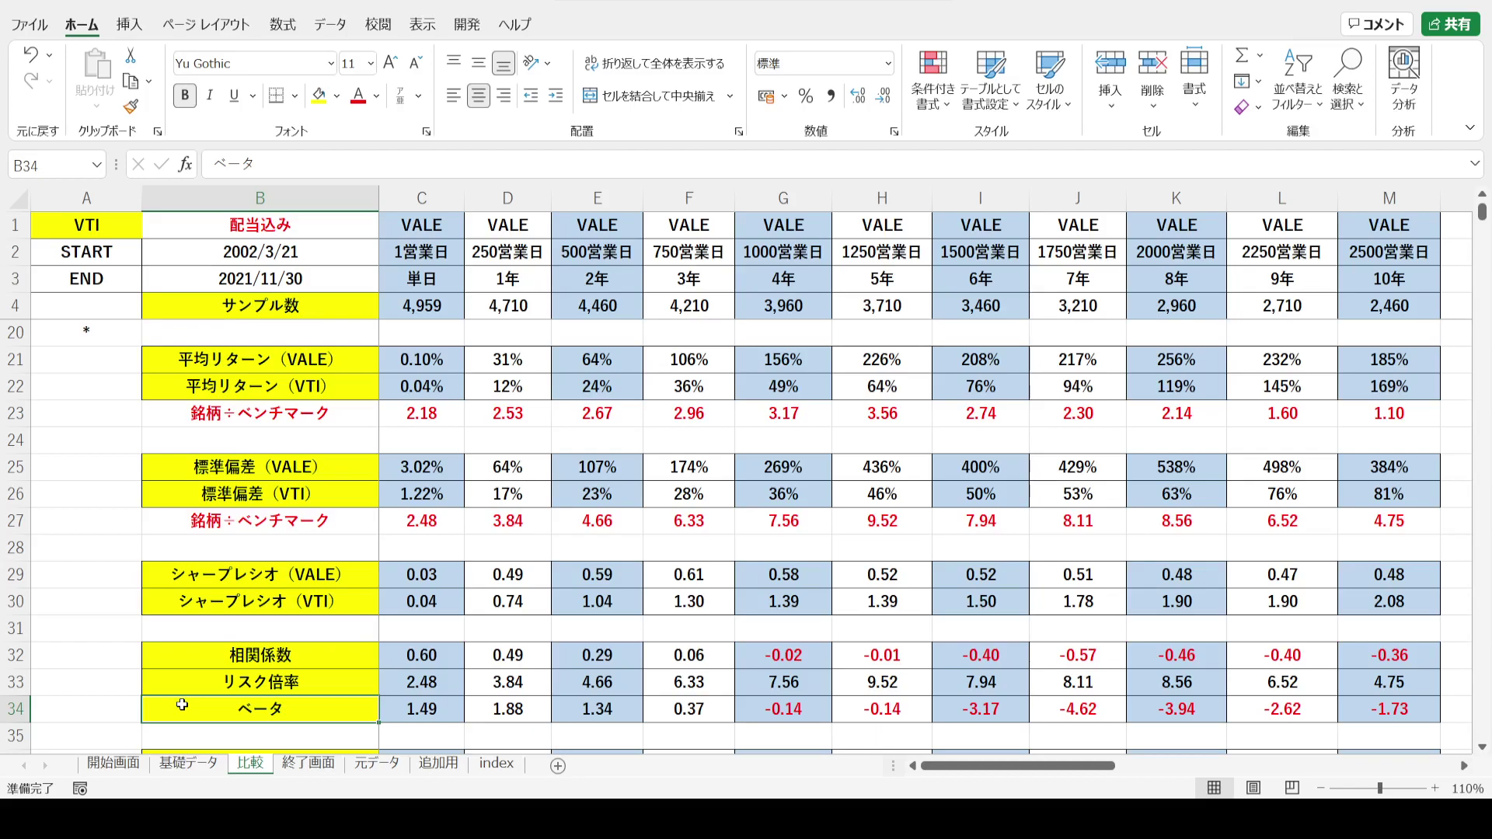
pyautogui.press('Right')
pyautogui.press('Left')
pyautogui.click(395, 712)
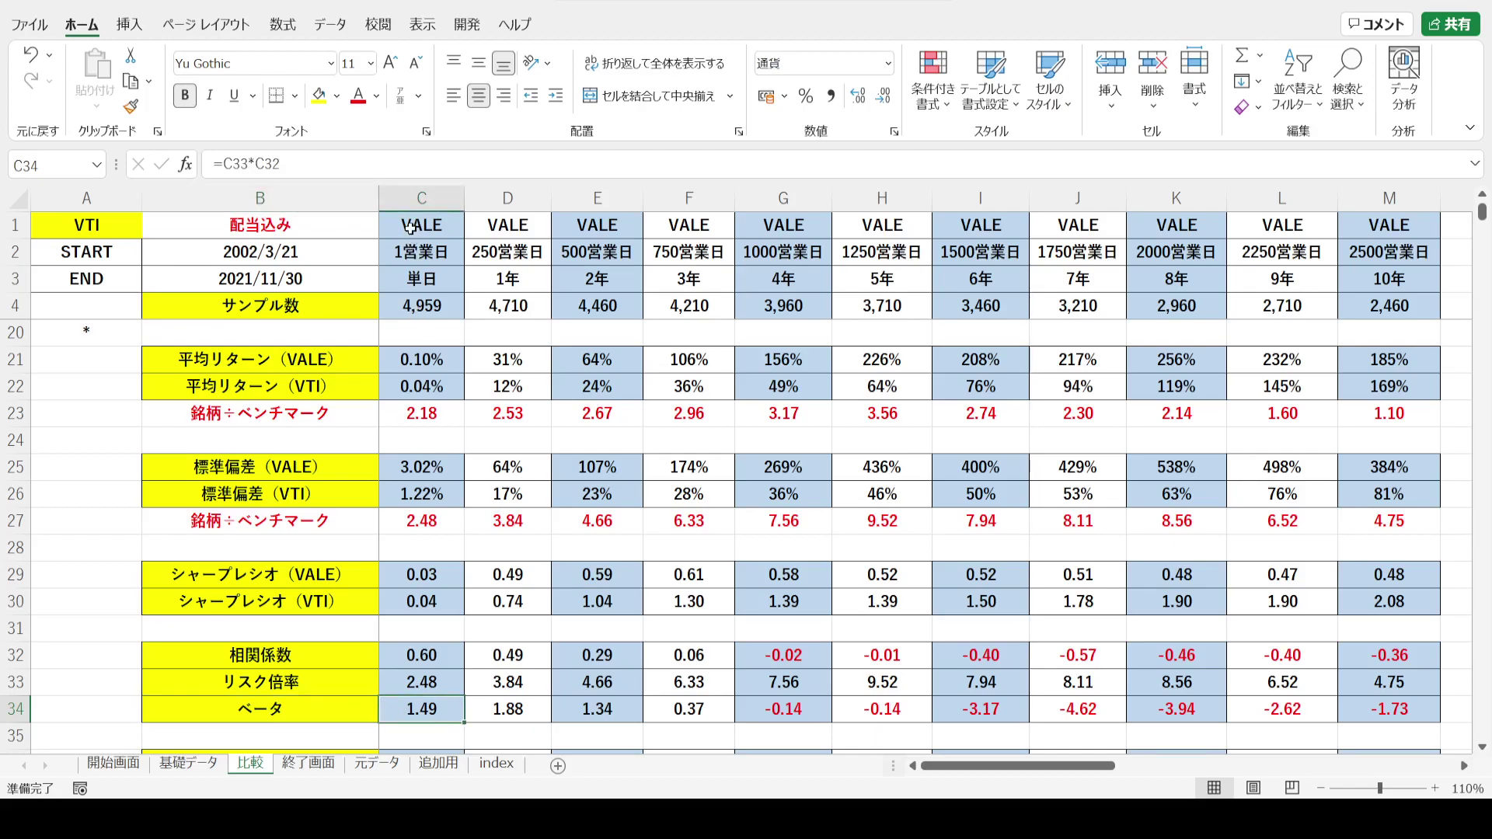
pyautogui.click(415, 199)
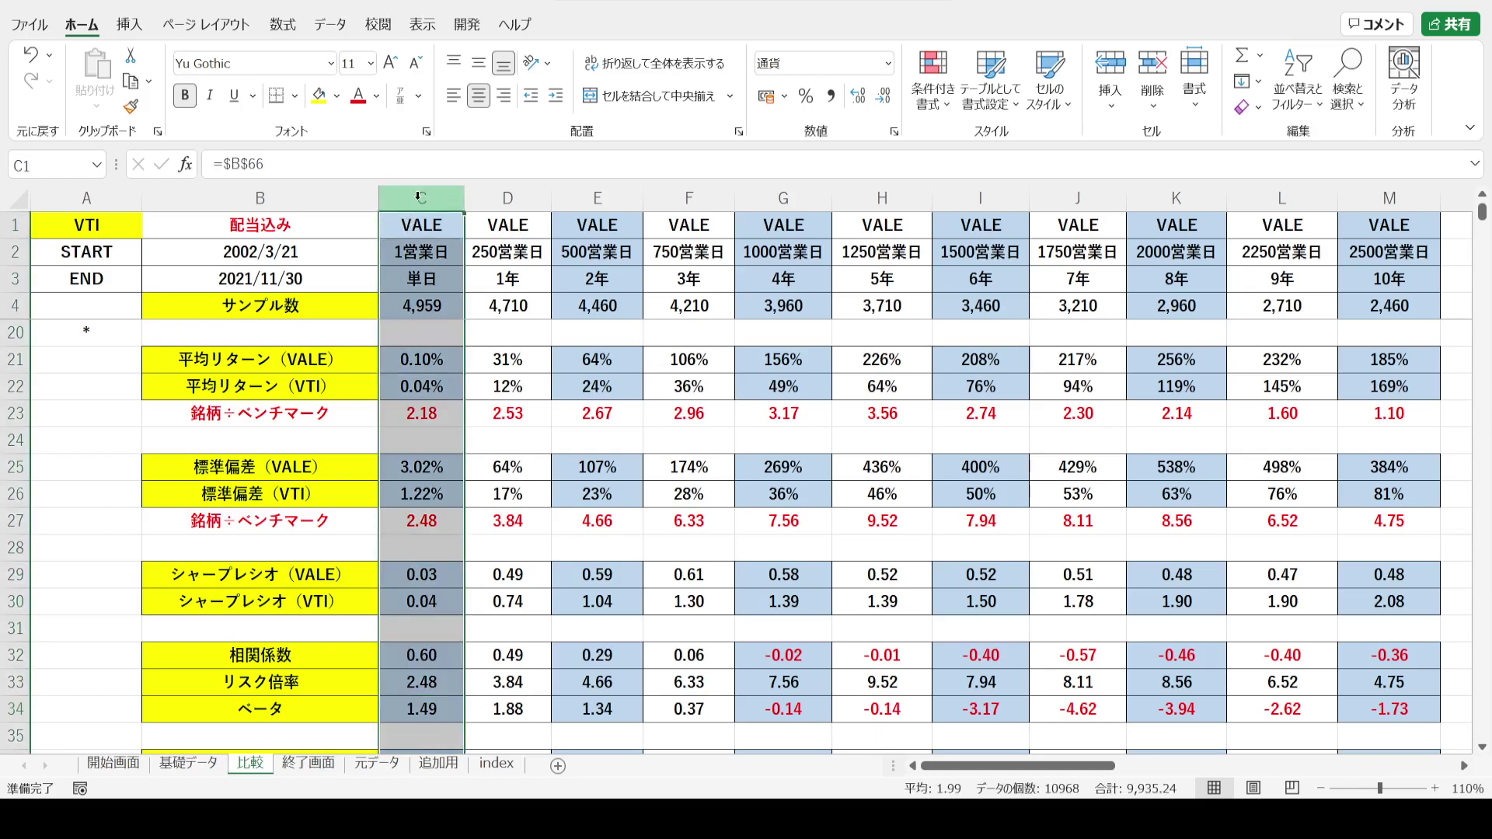
pyautogui.click(395, 712)
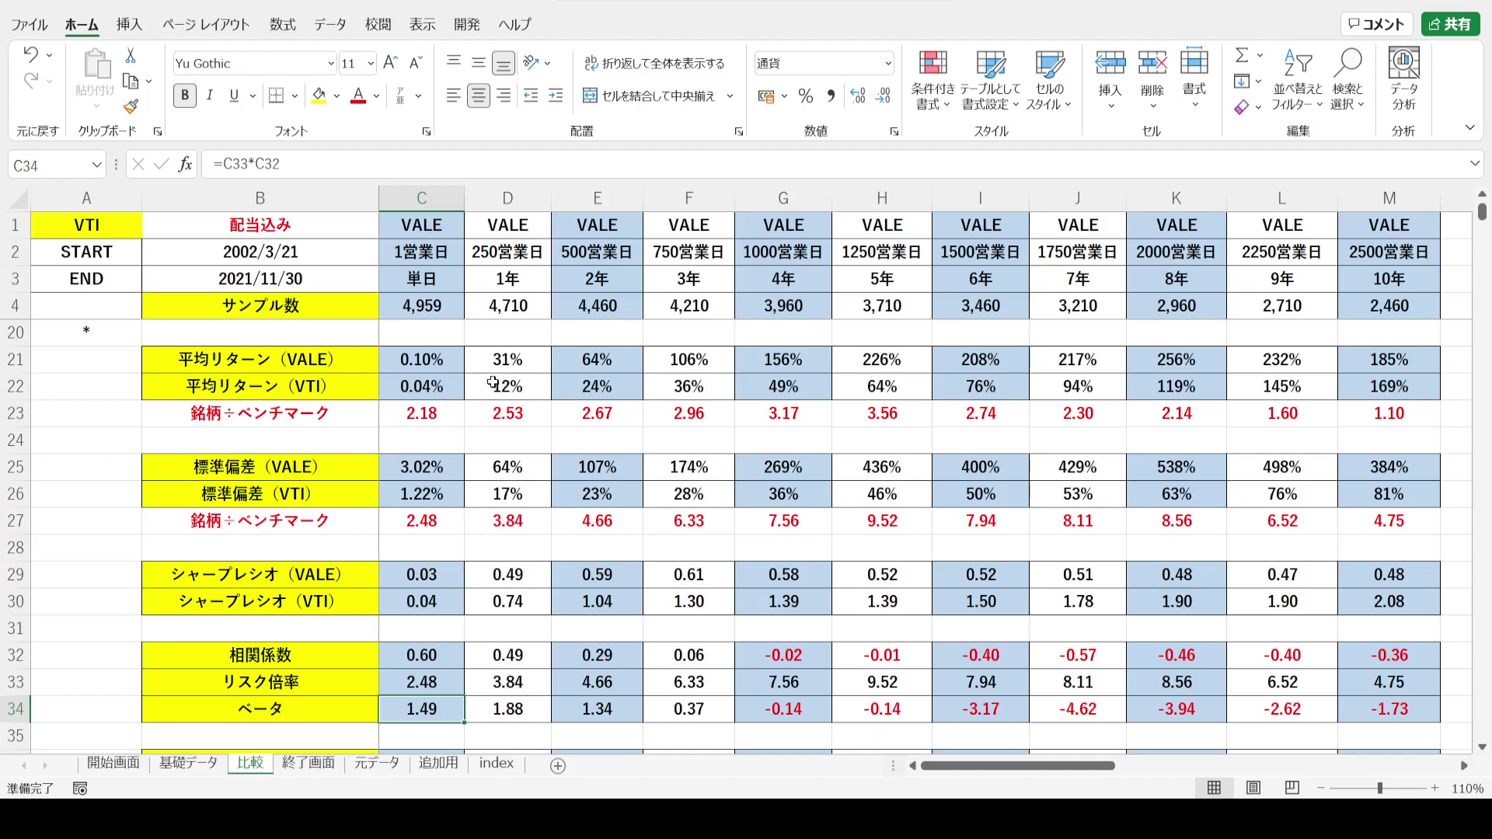
pyautogui.click(516, 203)
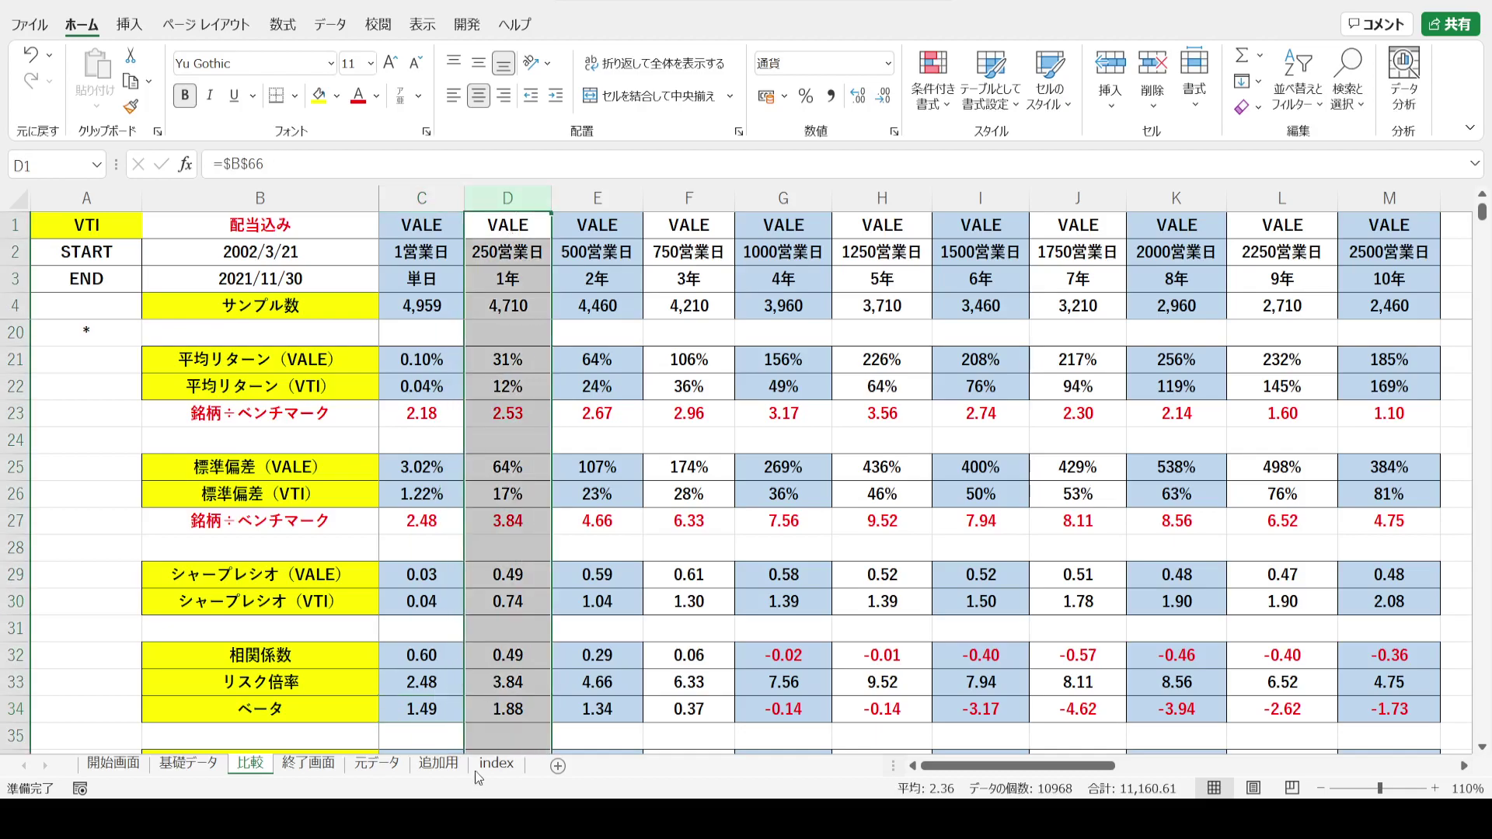
pyautogui.click(476, 705)
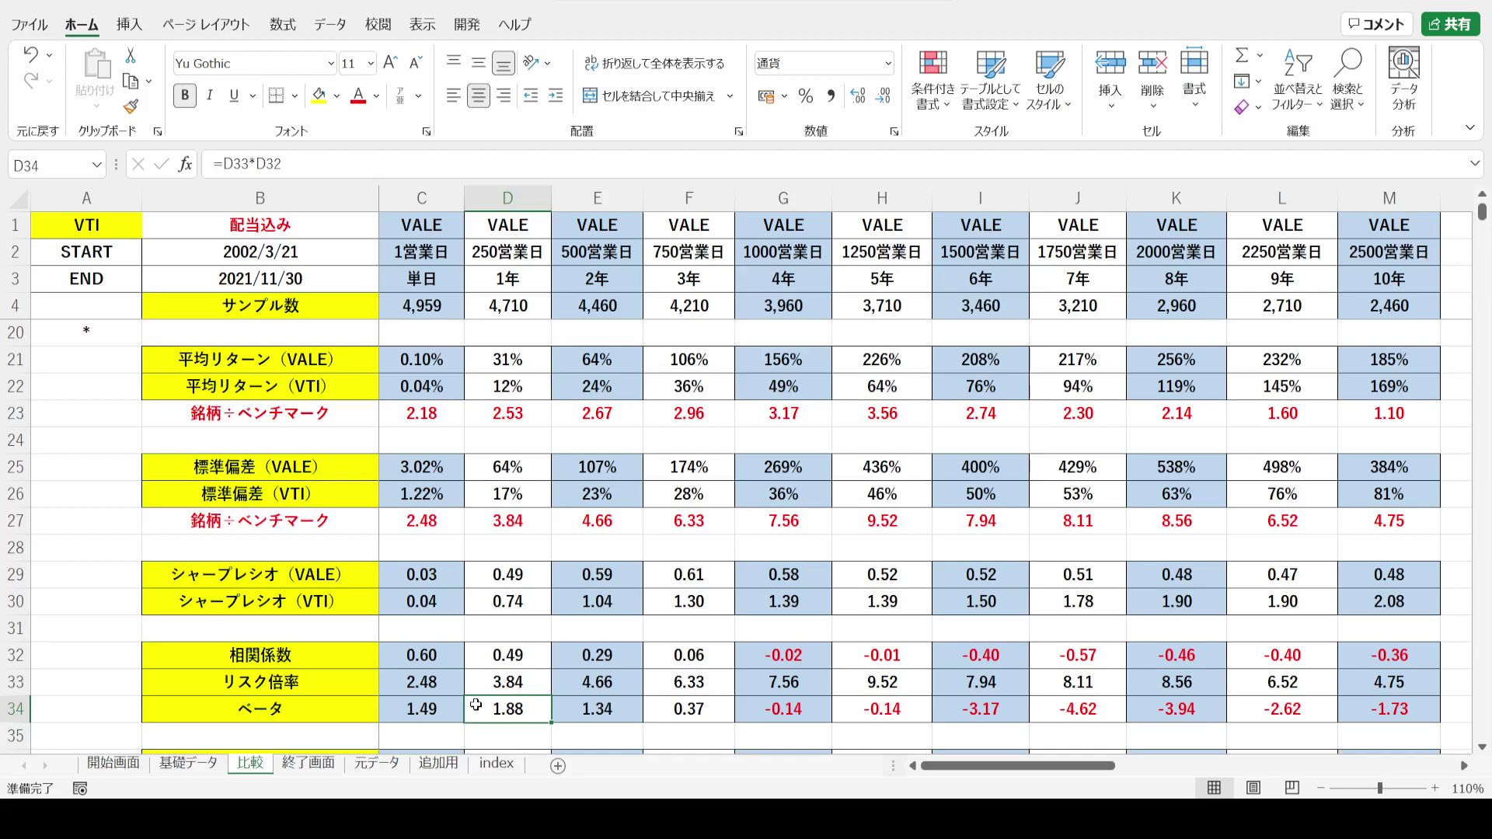
# - Compare the ベータ values for 1 to 500営業日 with those for 750営業日 and for 1000 to 2500営業日
pyautogui.click(3, 708)
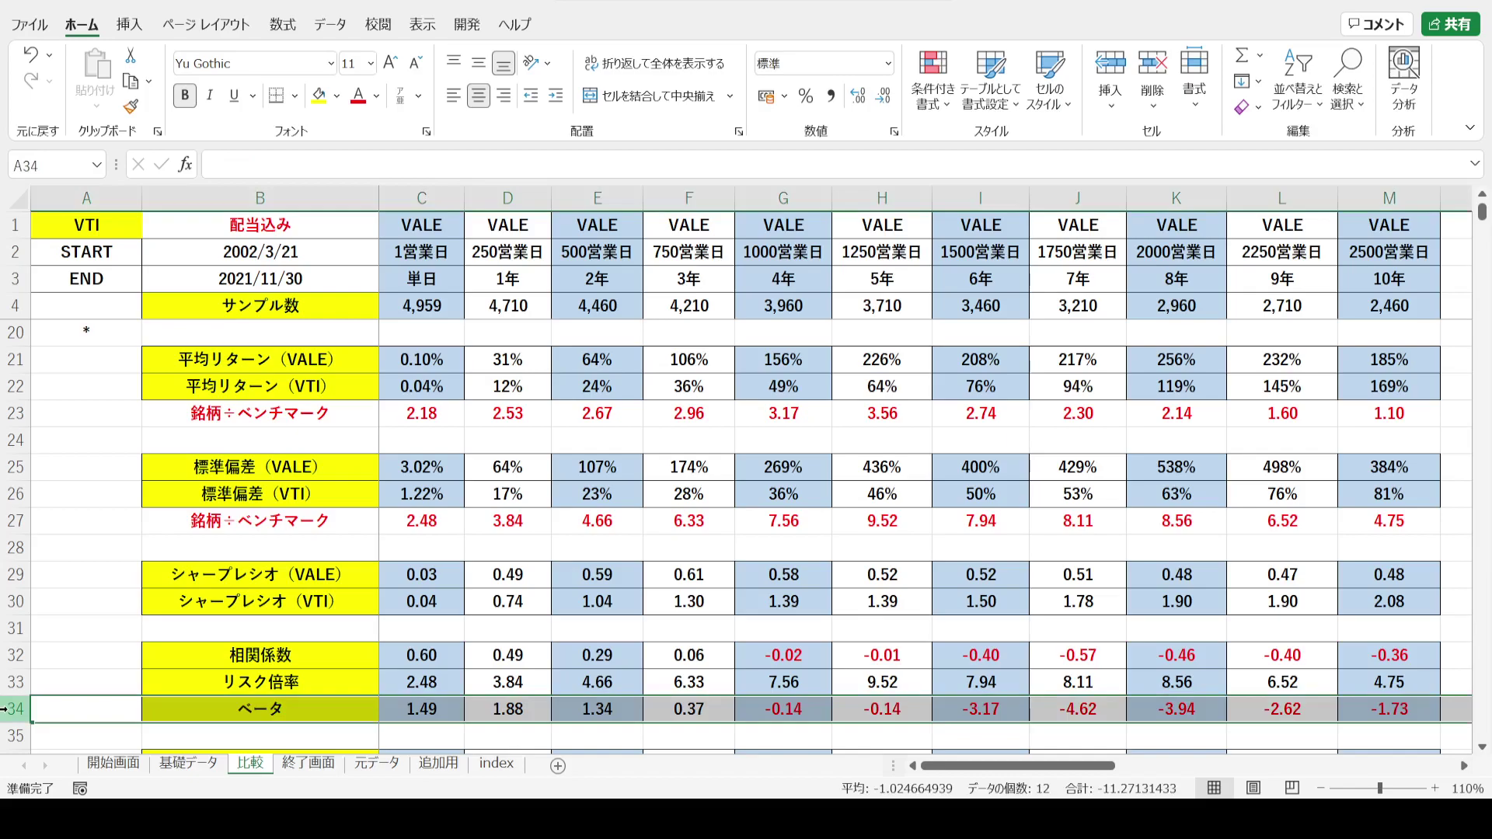
pyautogui.moveTo(404, 709); pyautogui.dragTo(570, 709)
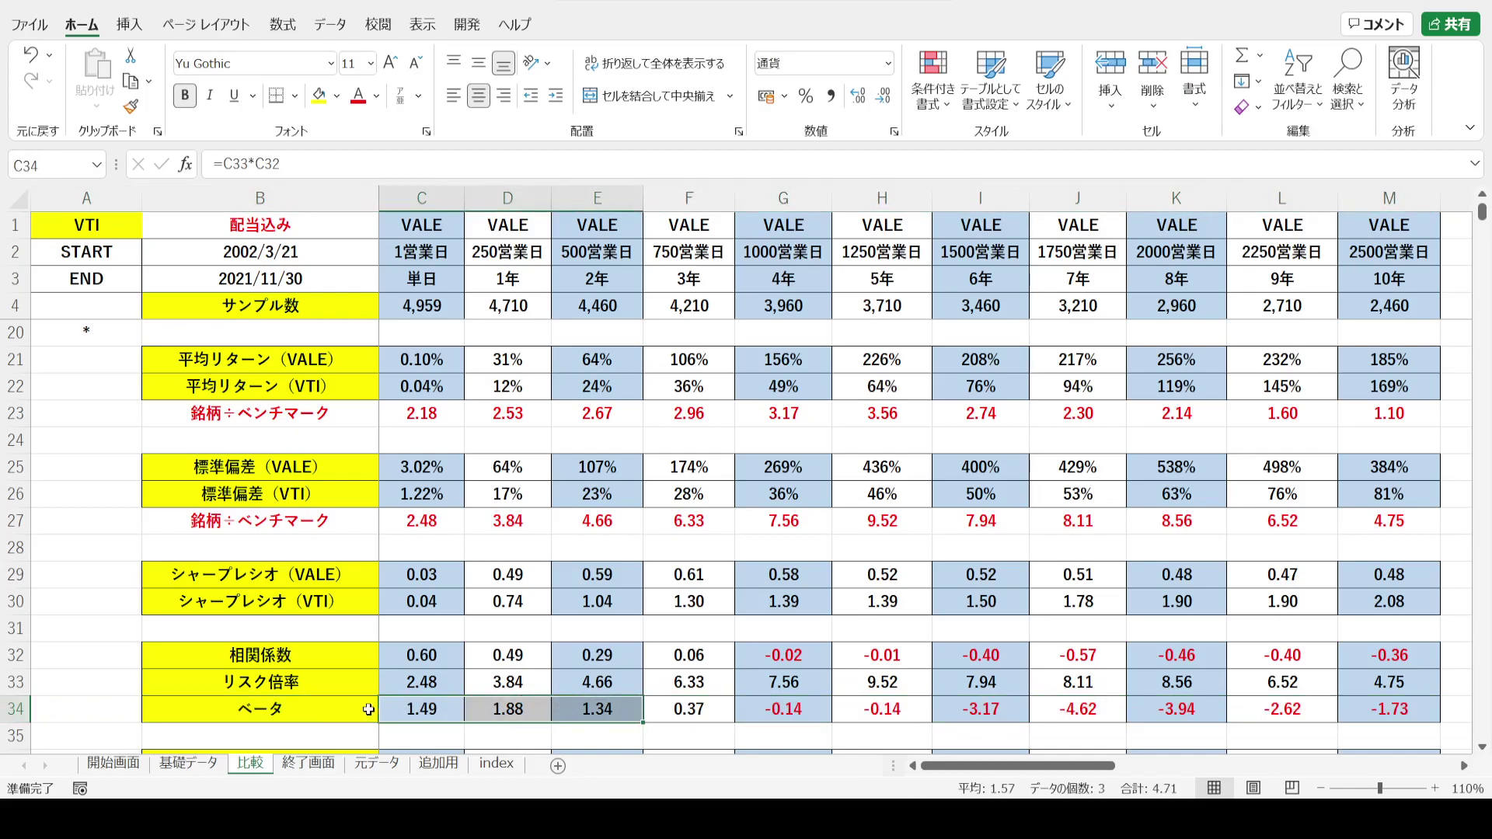
pyautogui.click(420, 711)
pyautogui.moveTo(419, 712); pyautogui.dragTo(590, 713)
pyautogui.moveTo(660, 710); pyautogui.dragTo(1359, 708)
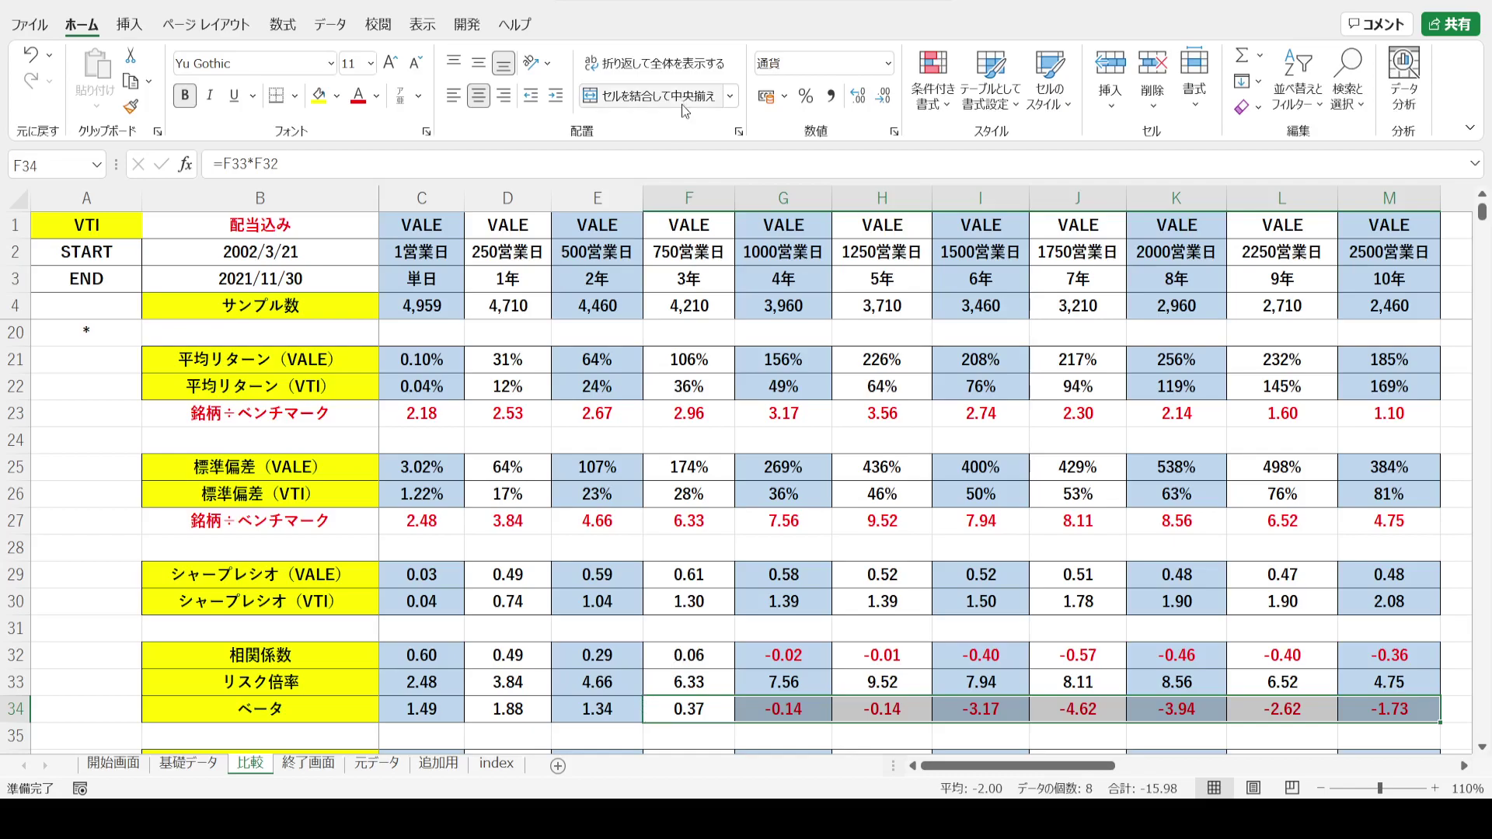
pyautogui.click(688, 197)
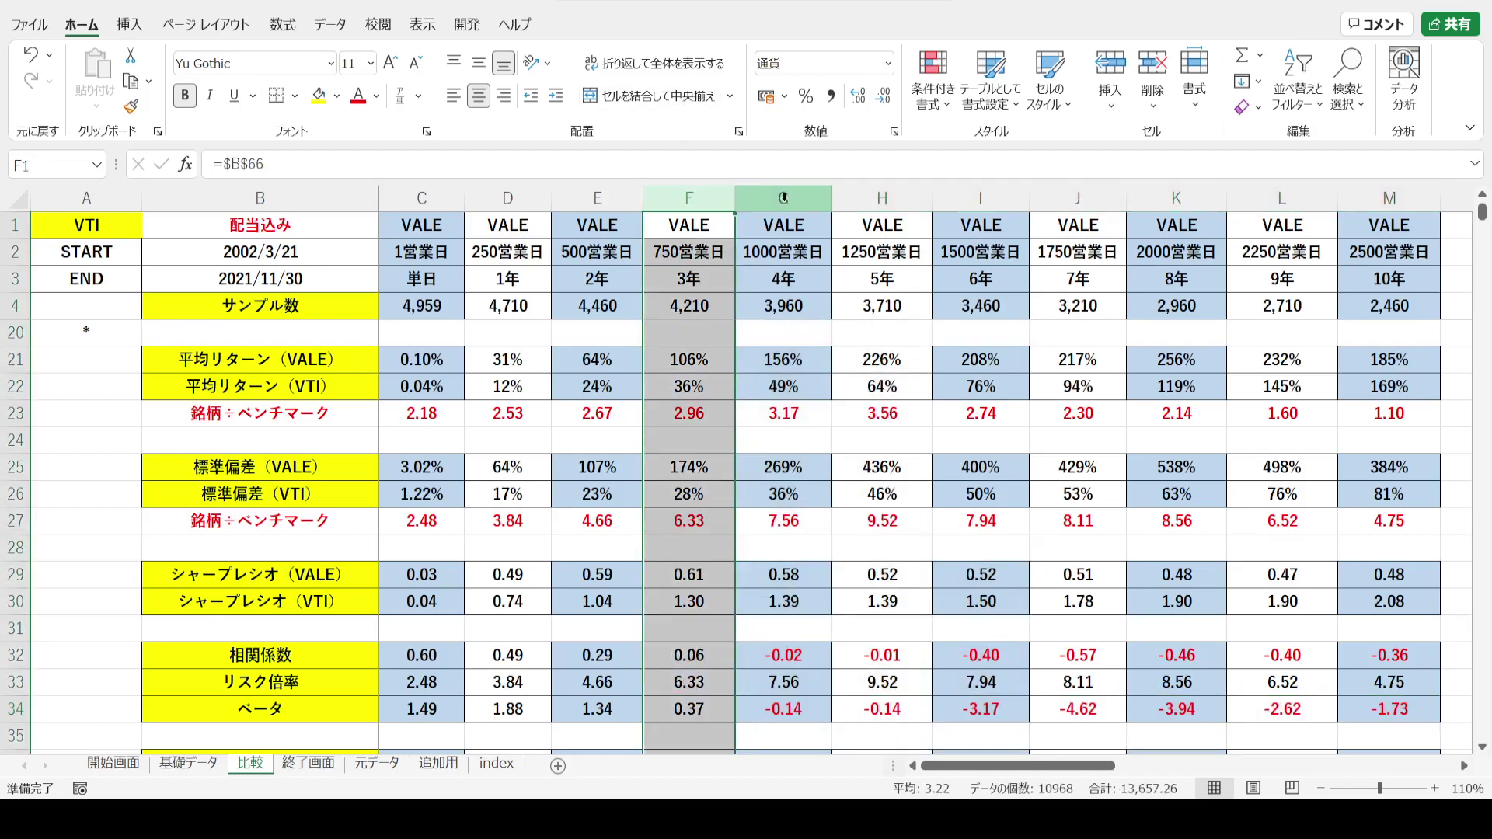
pyautogui.moveTo(783, 198); pyautogui.dragTo(1372, 248)
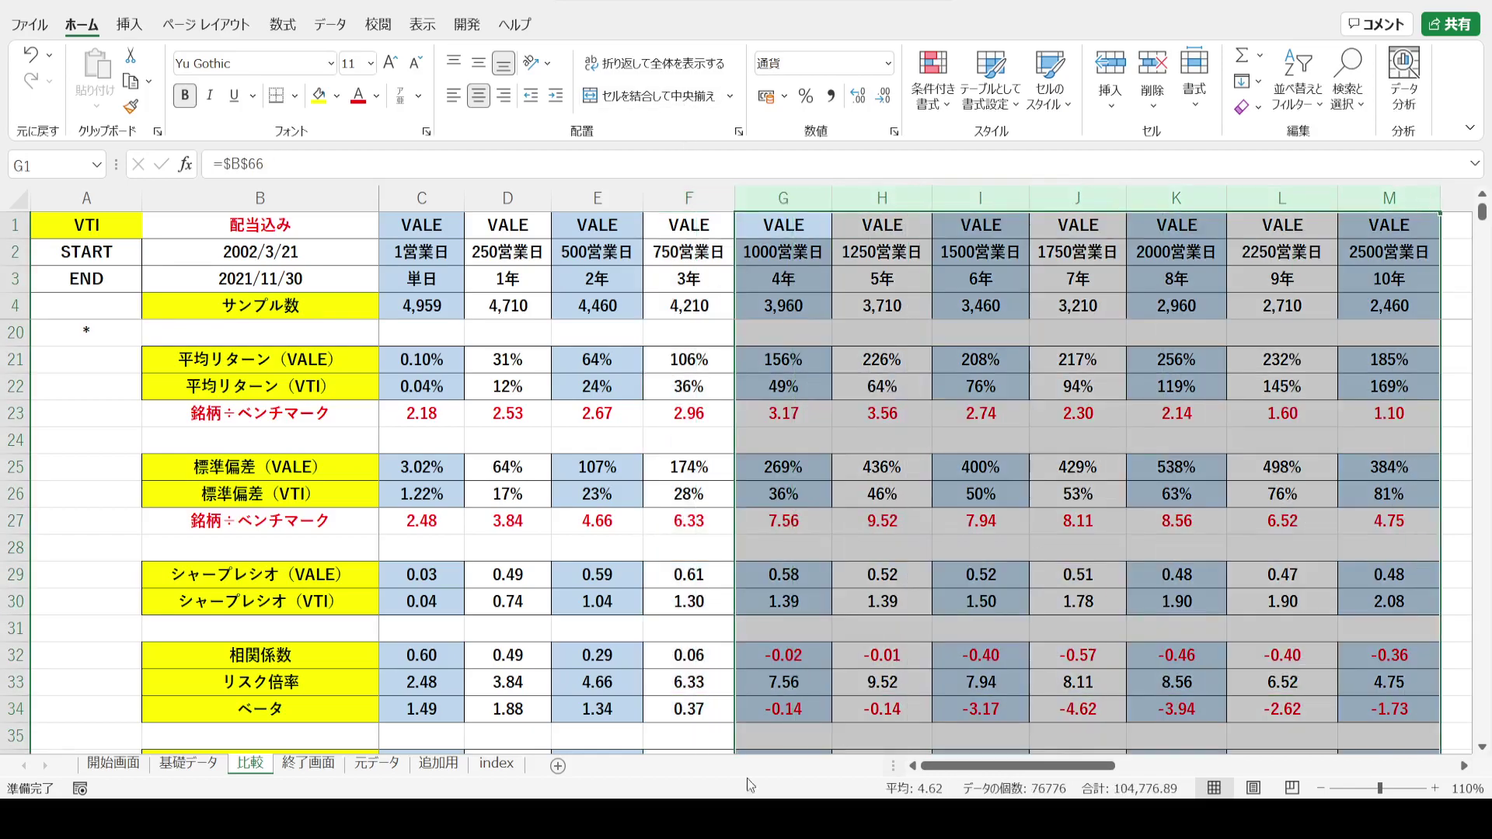
pyautogui.moveTo(745, 716); pyautogui.dragTo(1422, 709)
# - Examine the ベータによるリターン and アルファによるリターン rows below the ベータ row, first together and then one at a time
pyautogui.click(75, 706)
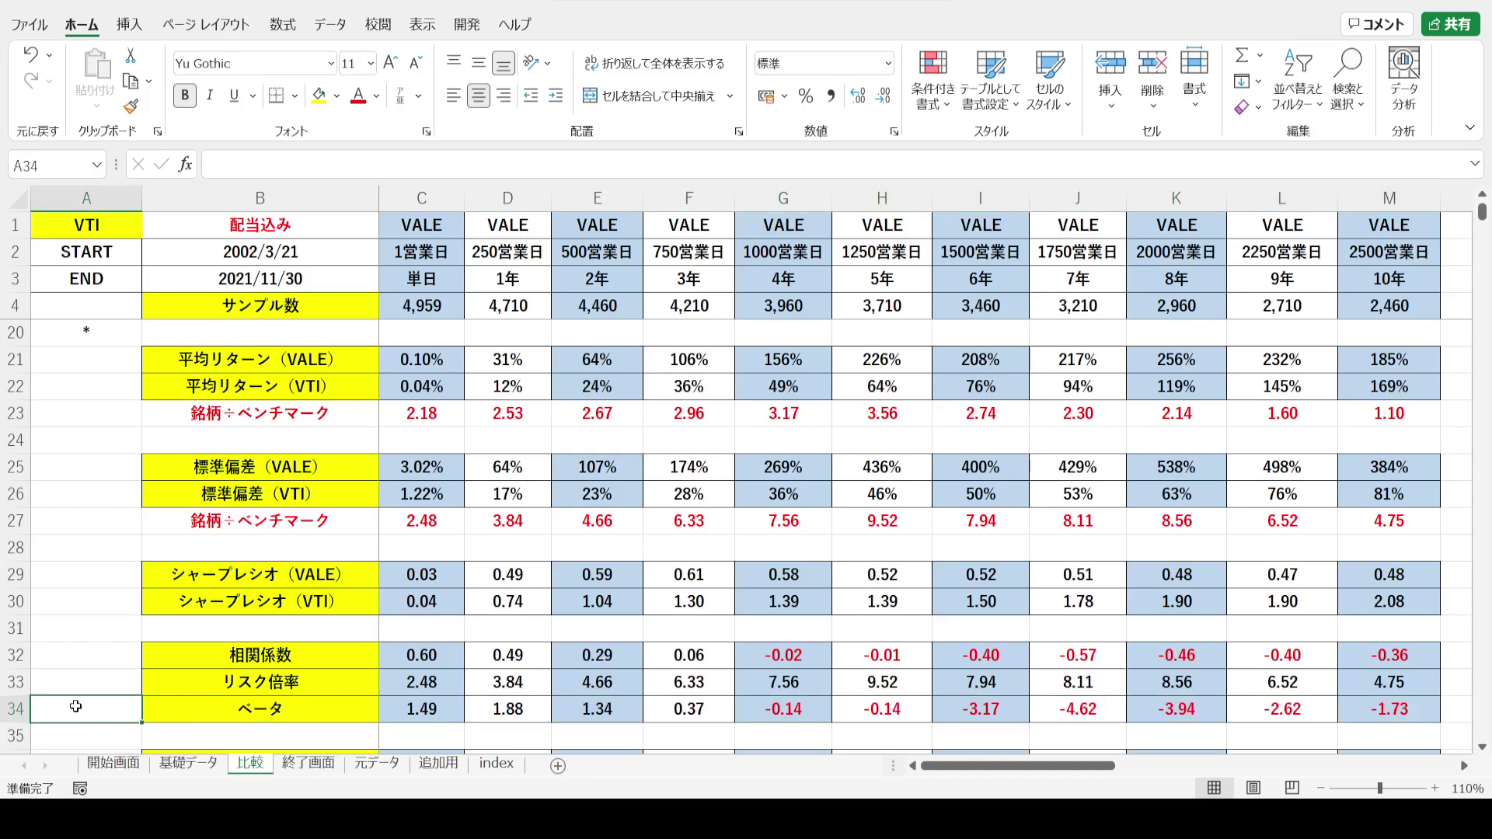
pyautogui.press('Down')
pyautogui.press('Down')
pyautogui.press('Down')
pyautogui.press('Down')
pyautogui.press('Down')
pyautogui.press('Down')
pyautogui.press('Down')
pyautogui.press('Down')
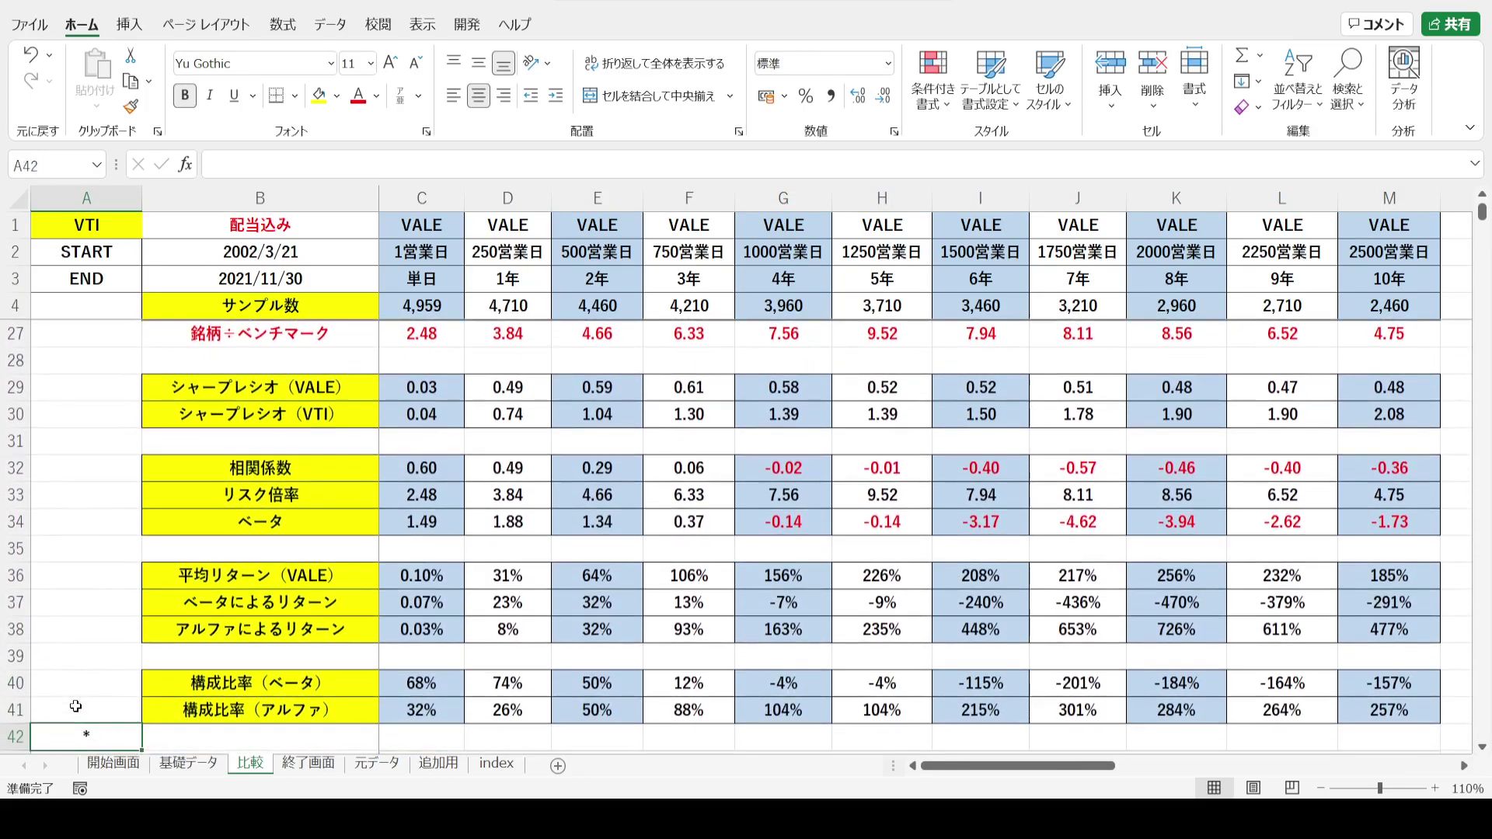
pyautogui.moveTo(12, 601); pyautogui.dragTo(12, 626)
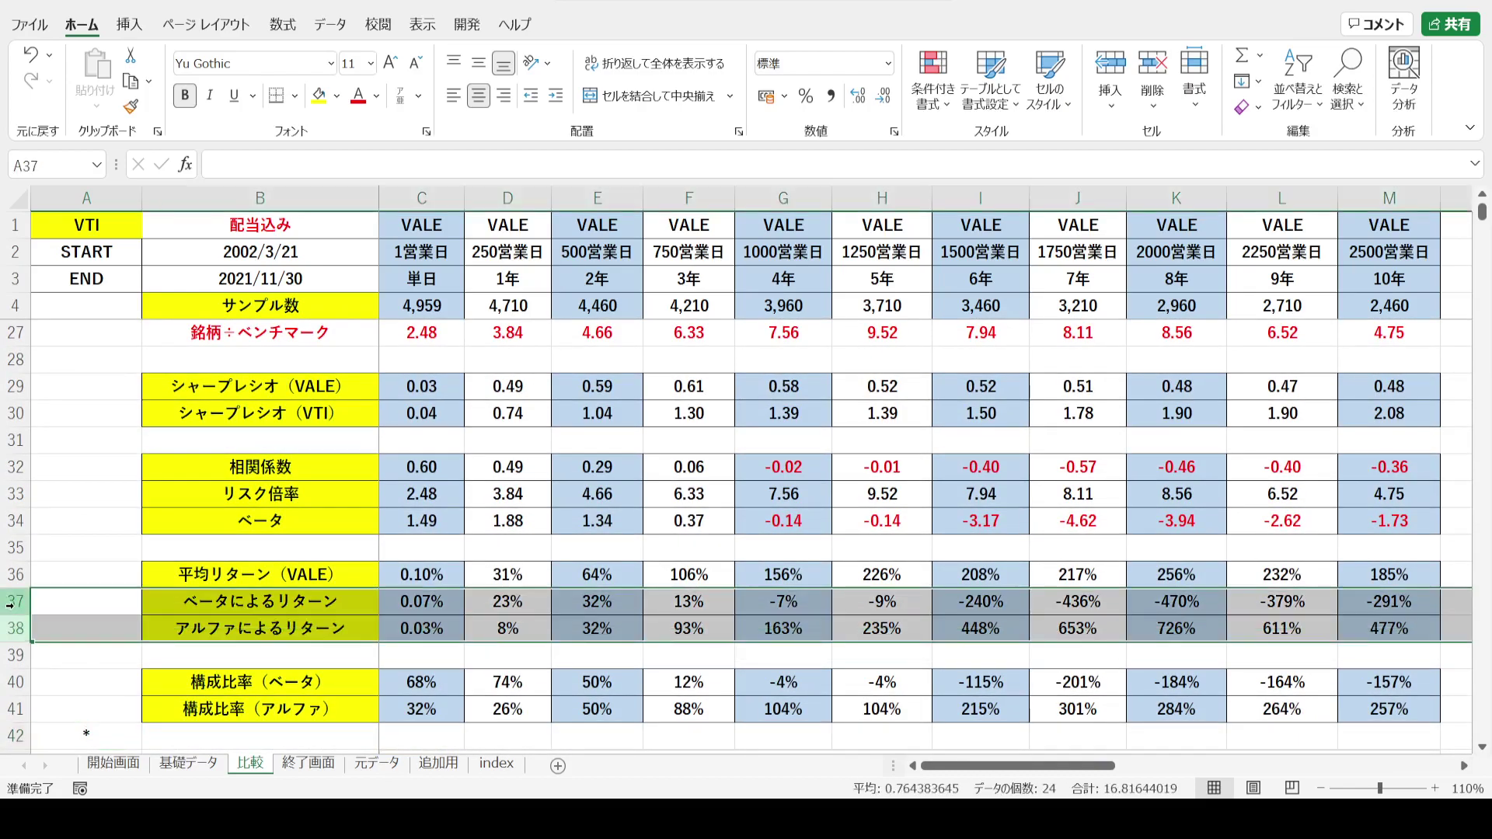
pyautogui.click(11, 601)
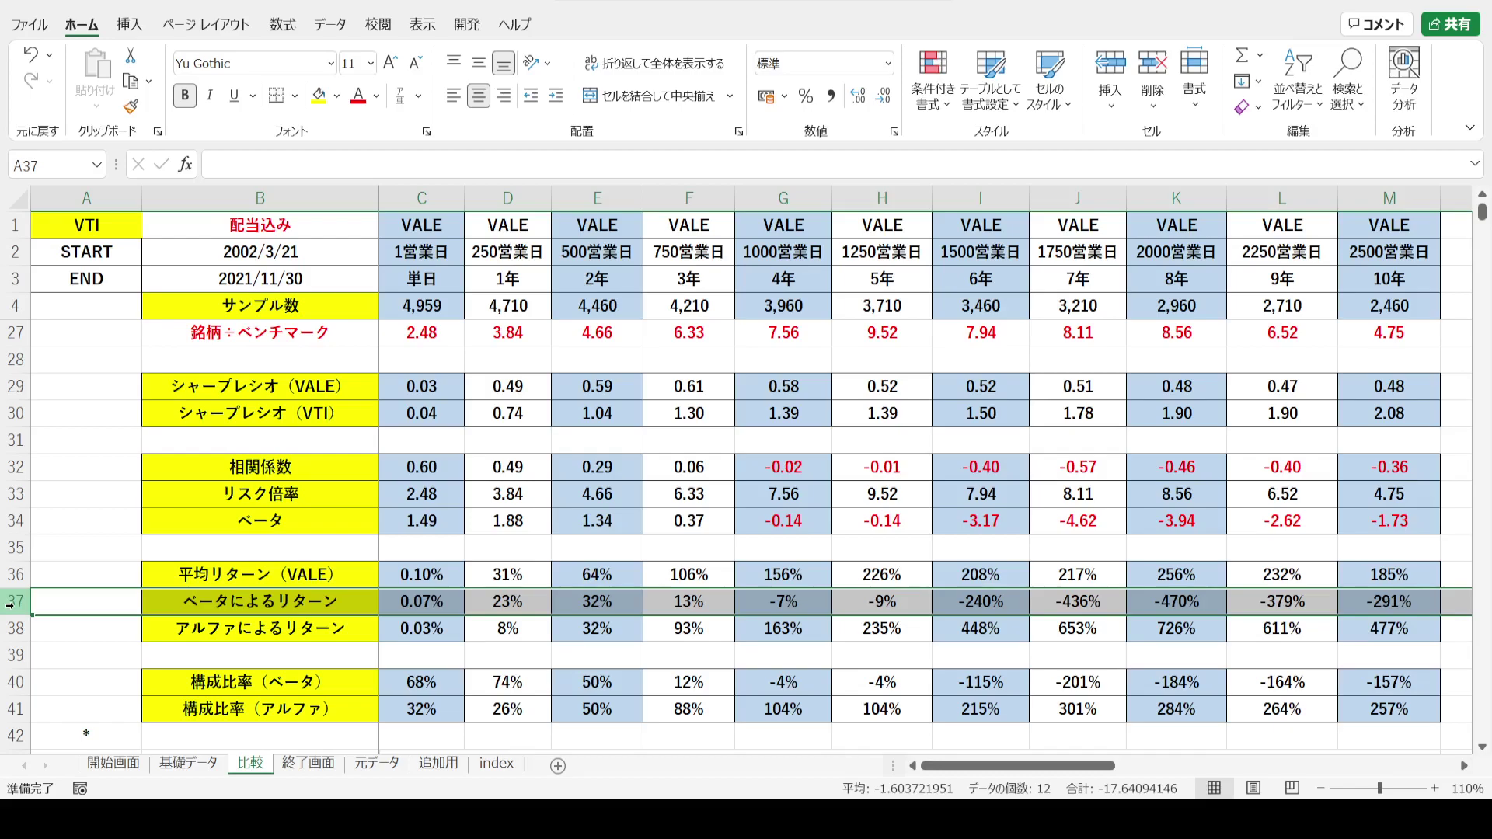
pyautogui.click(5, 628)
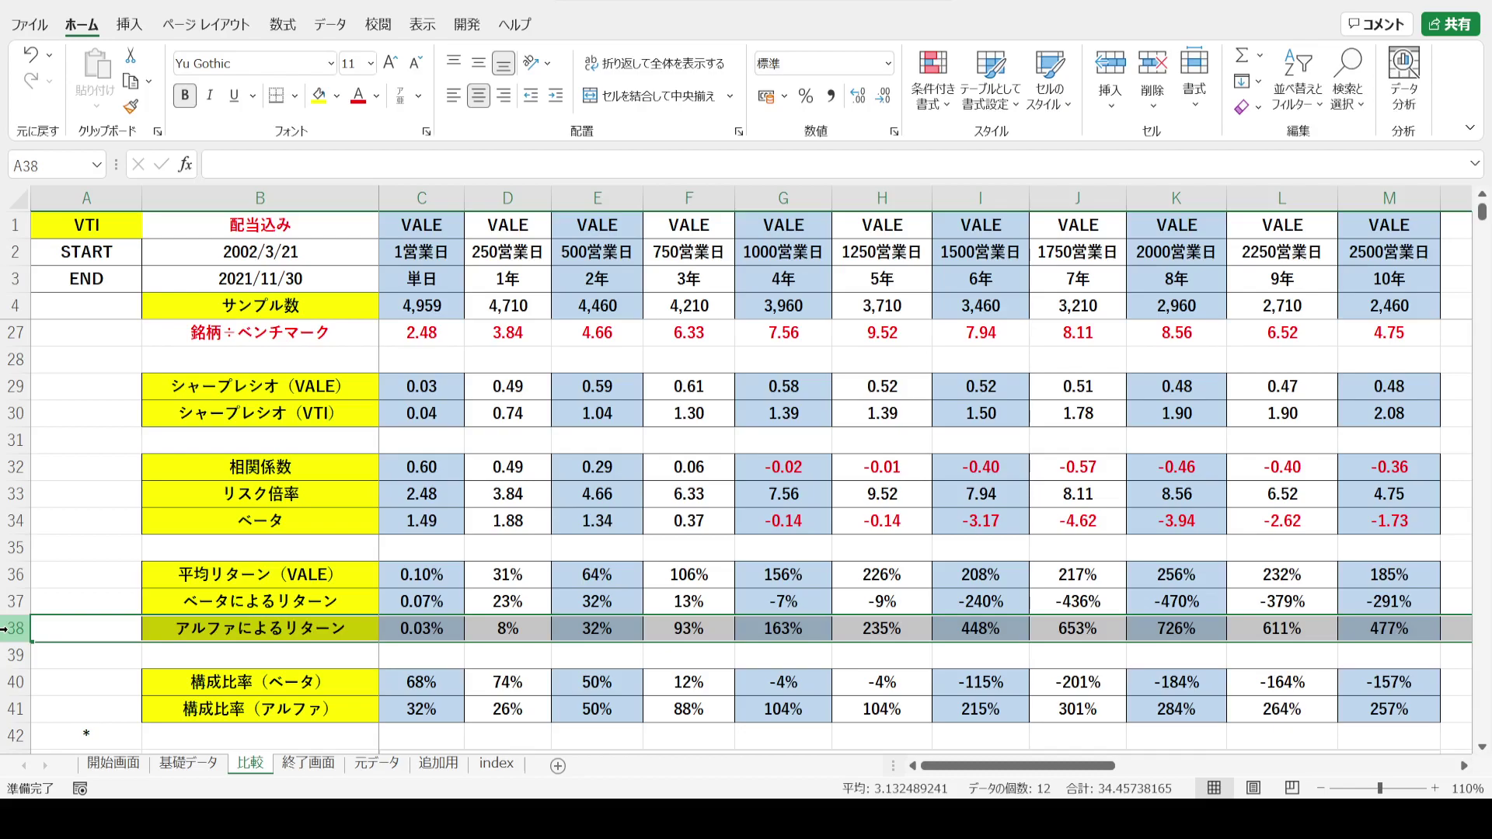
# - Inspect the 1営業日 formulas for ベータによるリターン and アルファによるリターン without changing them
pyautogui.doubleClick(388, 602)
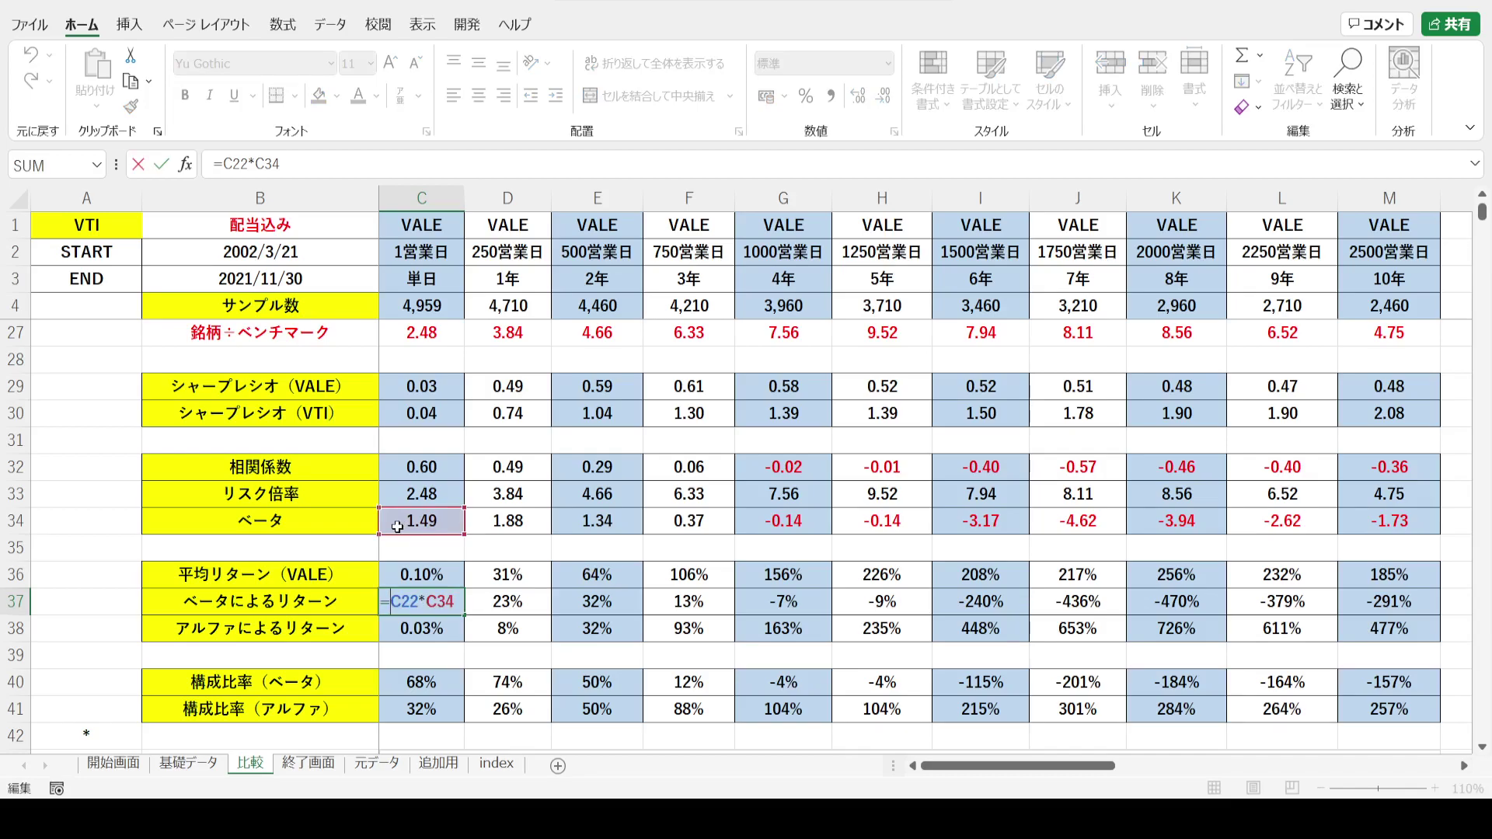
pyautogui.press('Return')
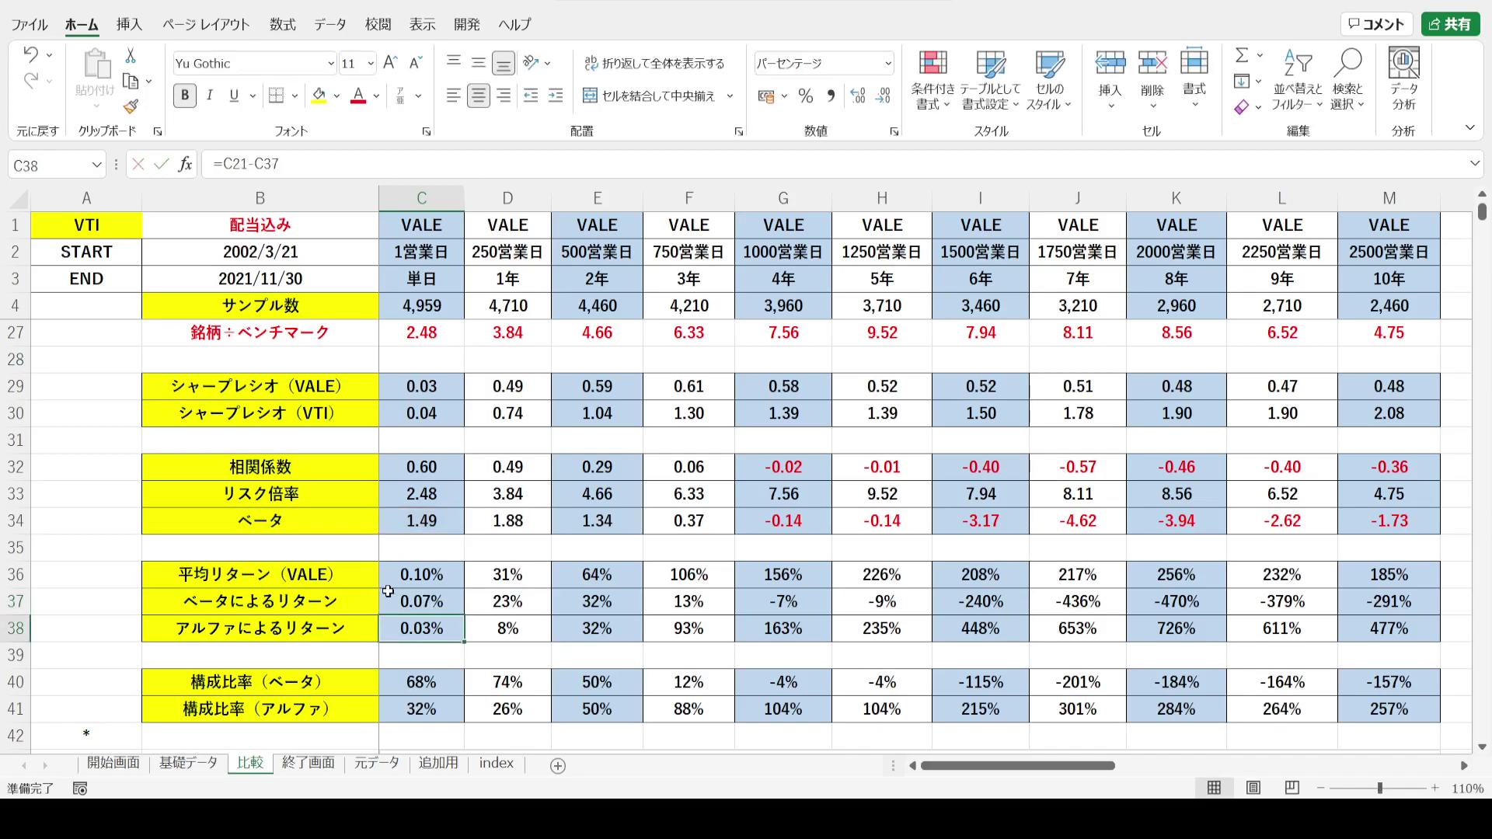
pyautogui.doubleClick(390, 629)
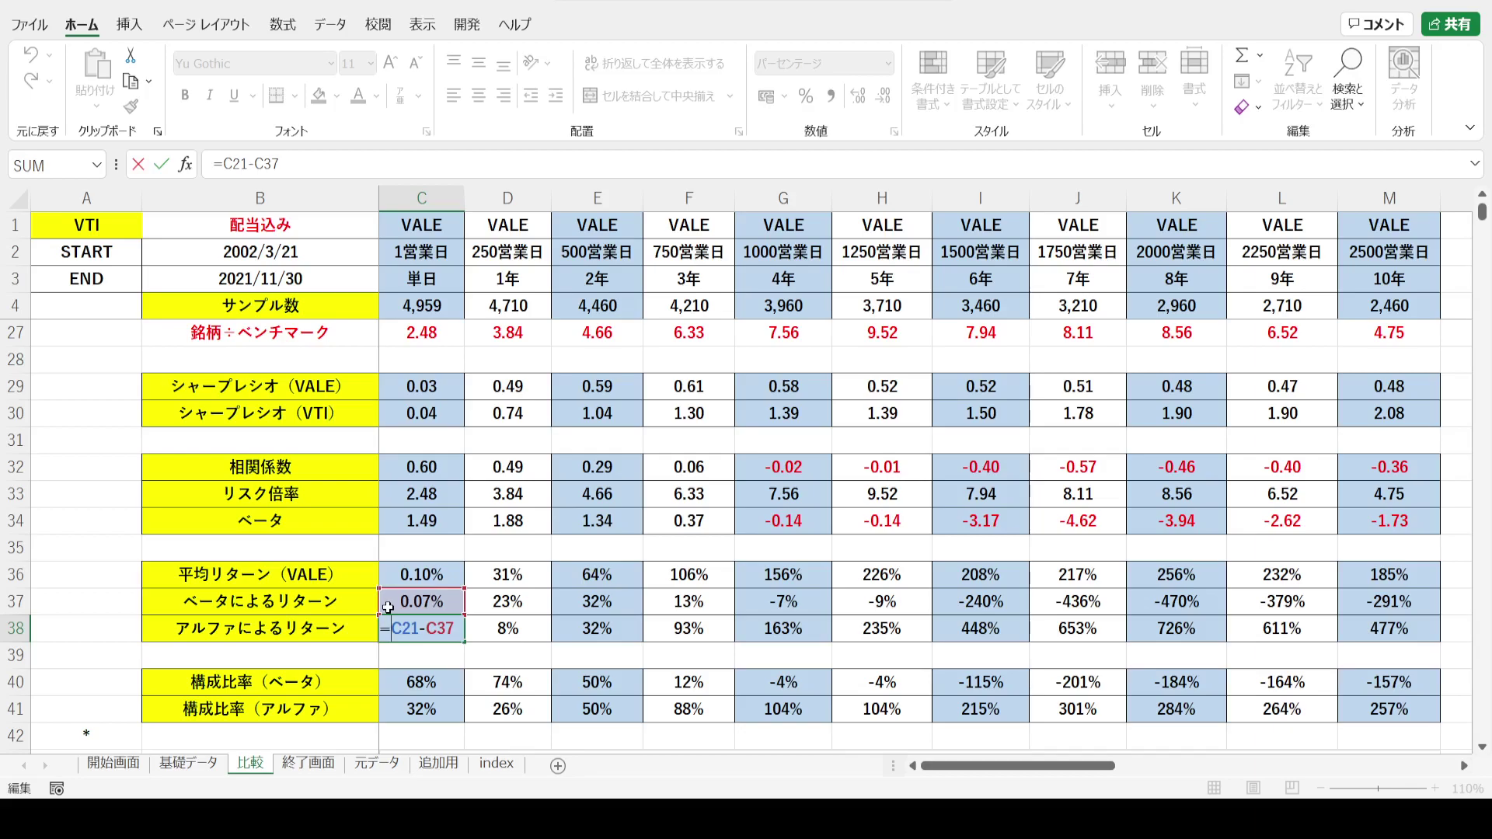
pyautogui.press('Return')
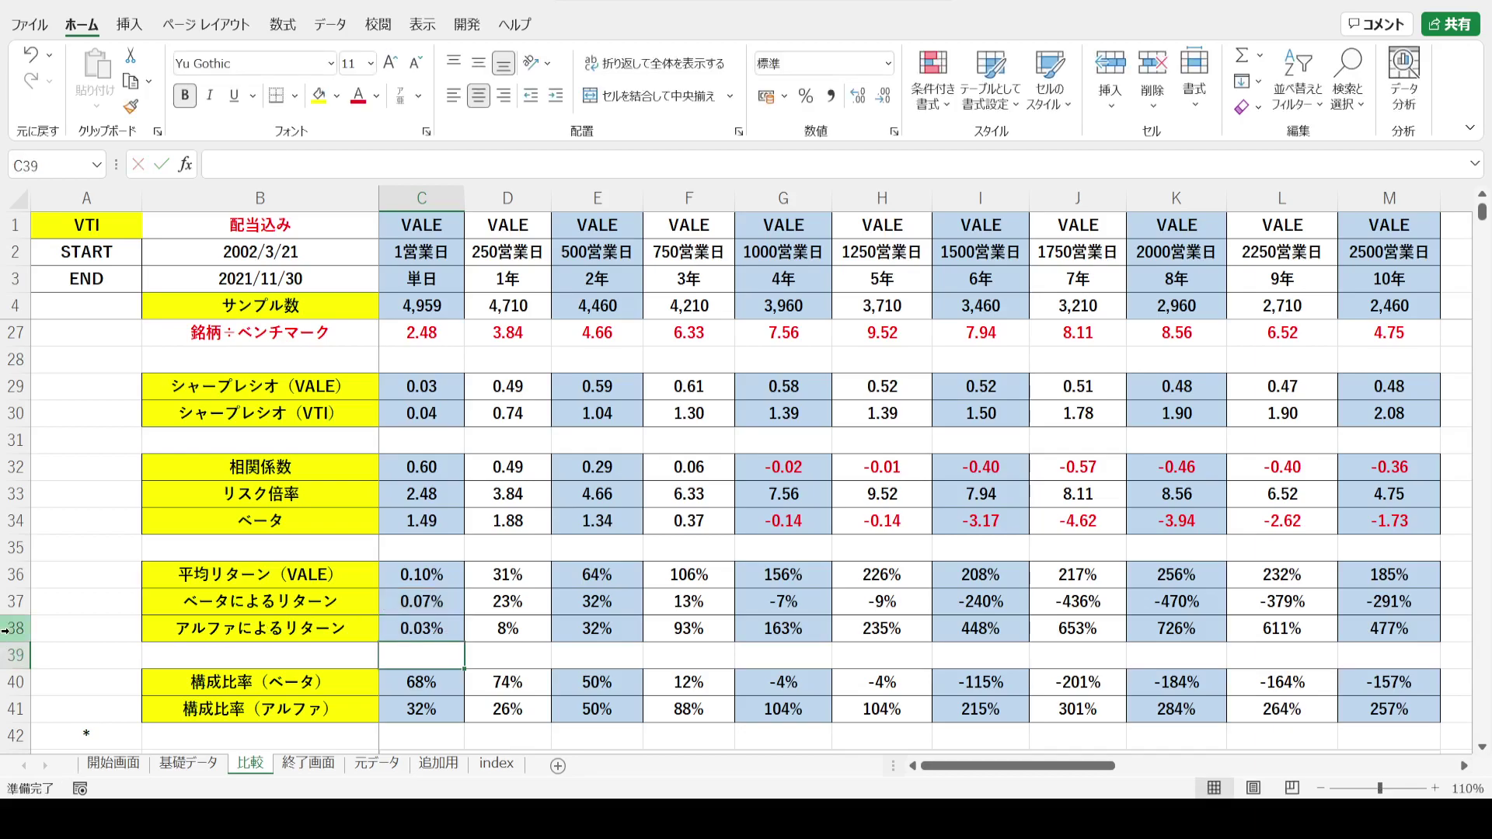
# - Compare アルファによるリターン for 1 to 500営業日 with the longer periods, and examine ベータによるリターン for 1000 to 2500営業日
pyautogui.click(5, 631)
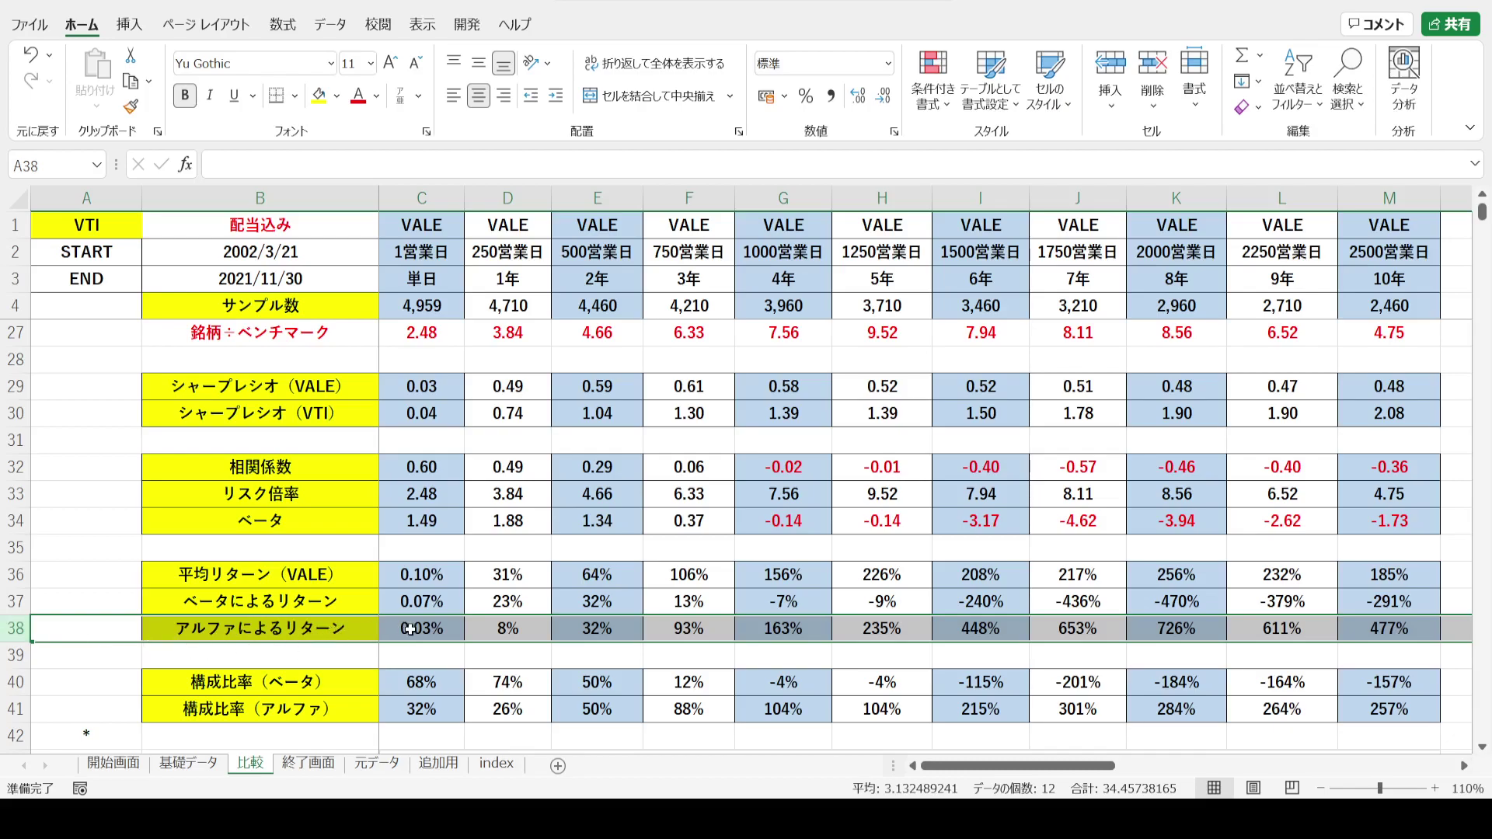
pyautogui.moveTo(395, 630); pyautogui.dragTo(585, 630)
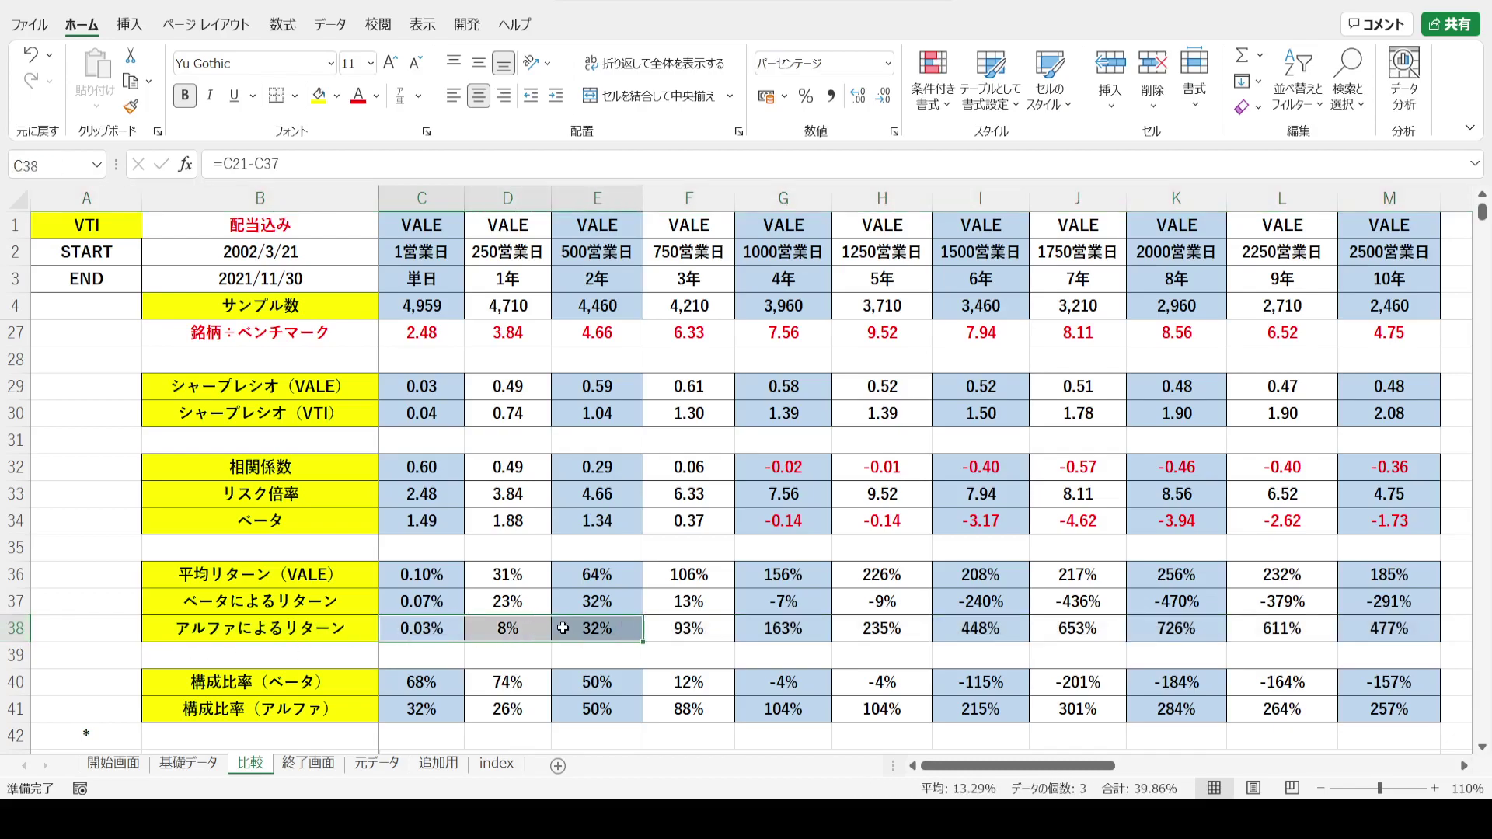
pyautogui.moveTo(697, 630); pyautogui.dragTo(1391, 629)
pyautogui.moveTo(387, 605); pyautogui.dragTo(1391, 602)
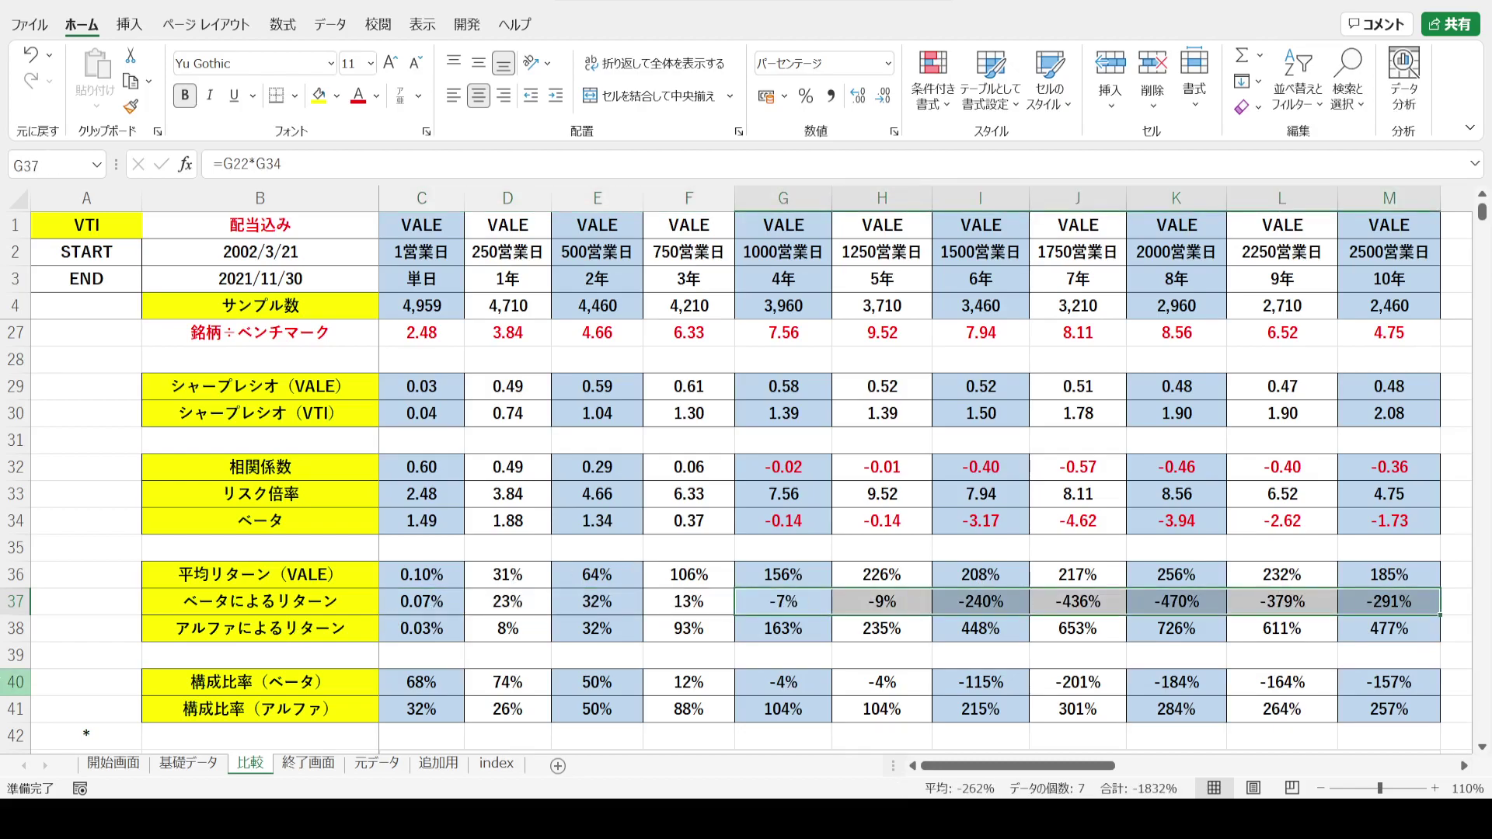
# - Relate the VALE average, beta and alpha return rows to the 構成比率（ベータ） and 構成比率（アルファ） rows
pyautogui.click(16, 602)
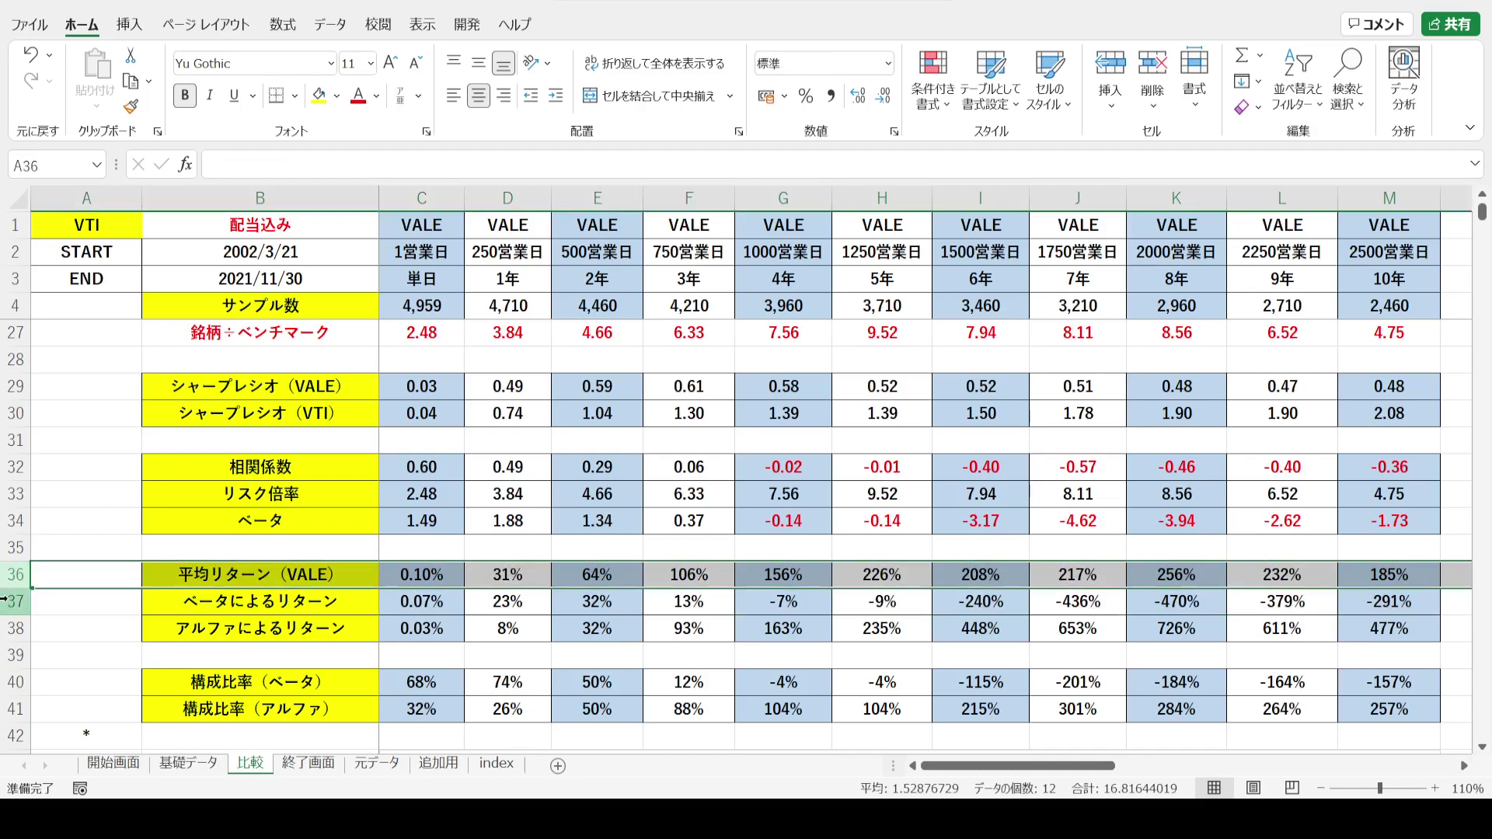
pyautogui.click(7, 629)
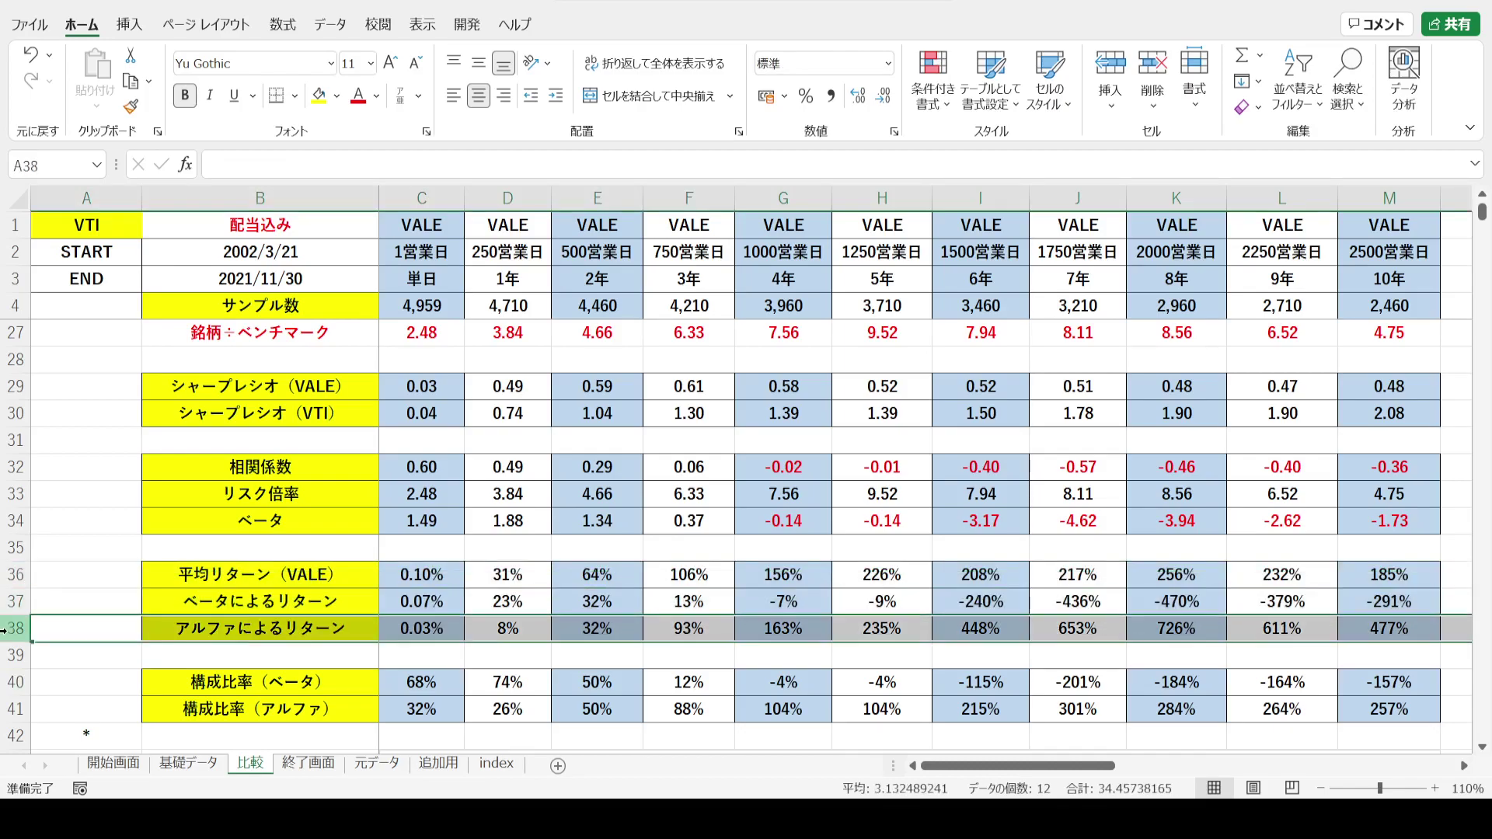
pyautogui.moveTo(7, 689); pyautogui.dragTo(3, 709)
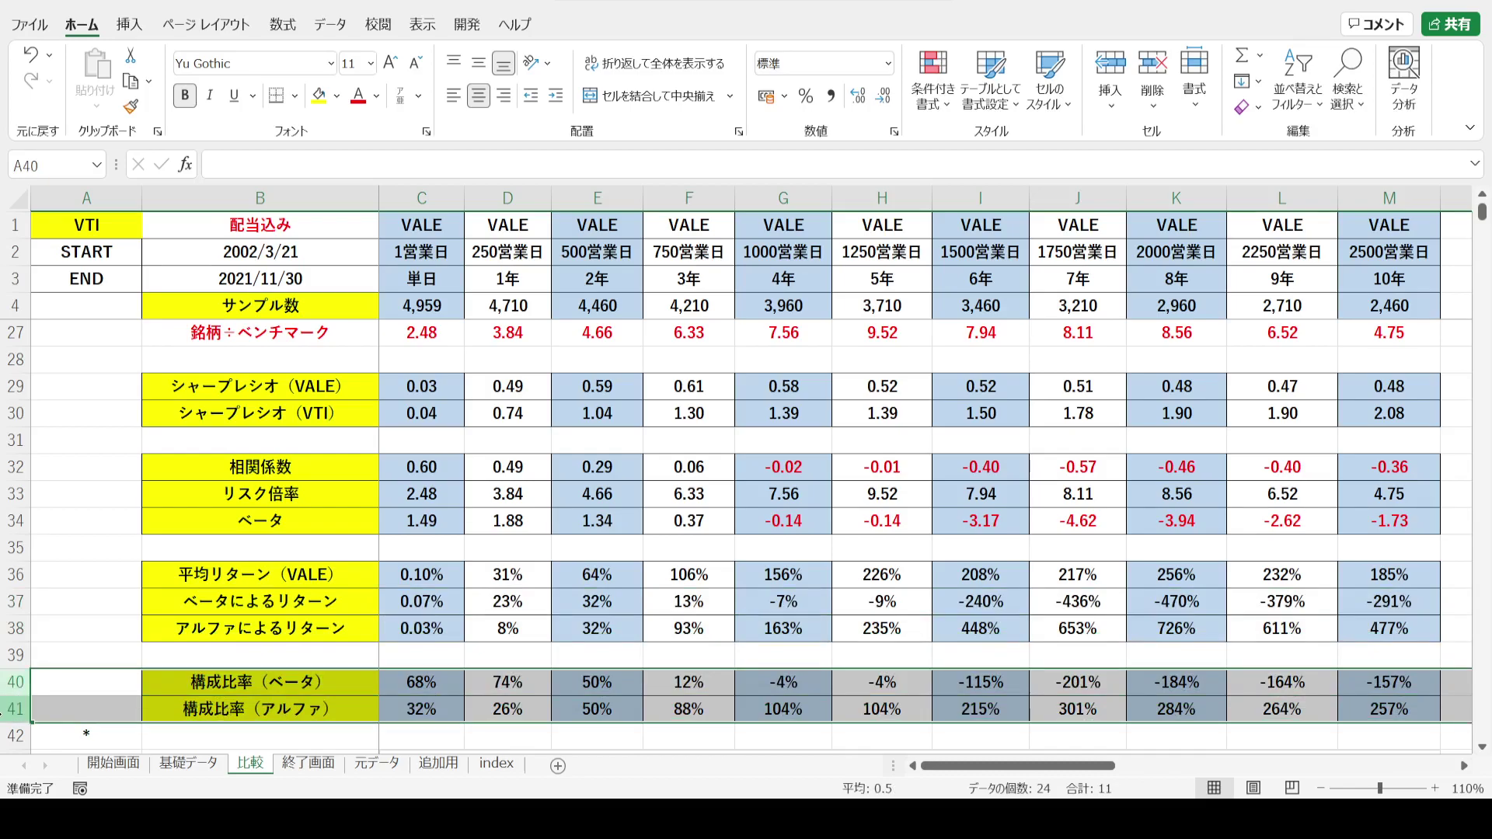
pyautogui.click(4, 709)
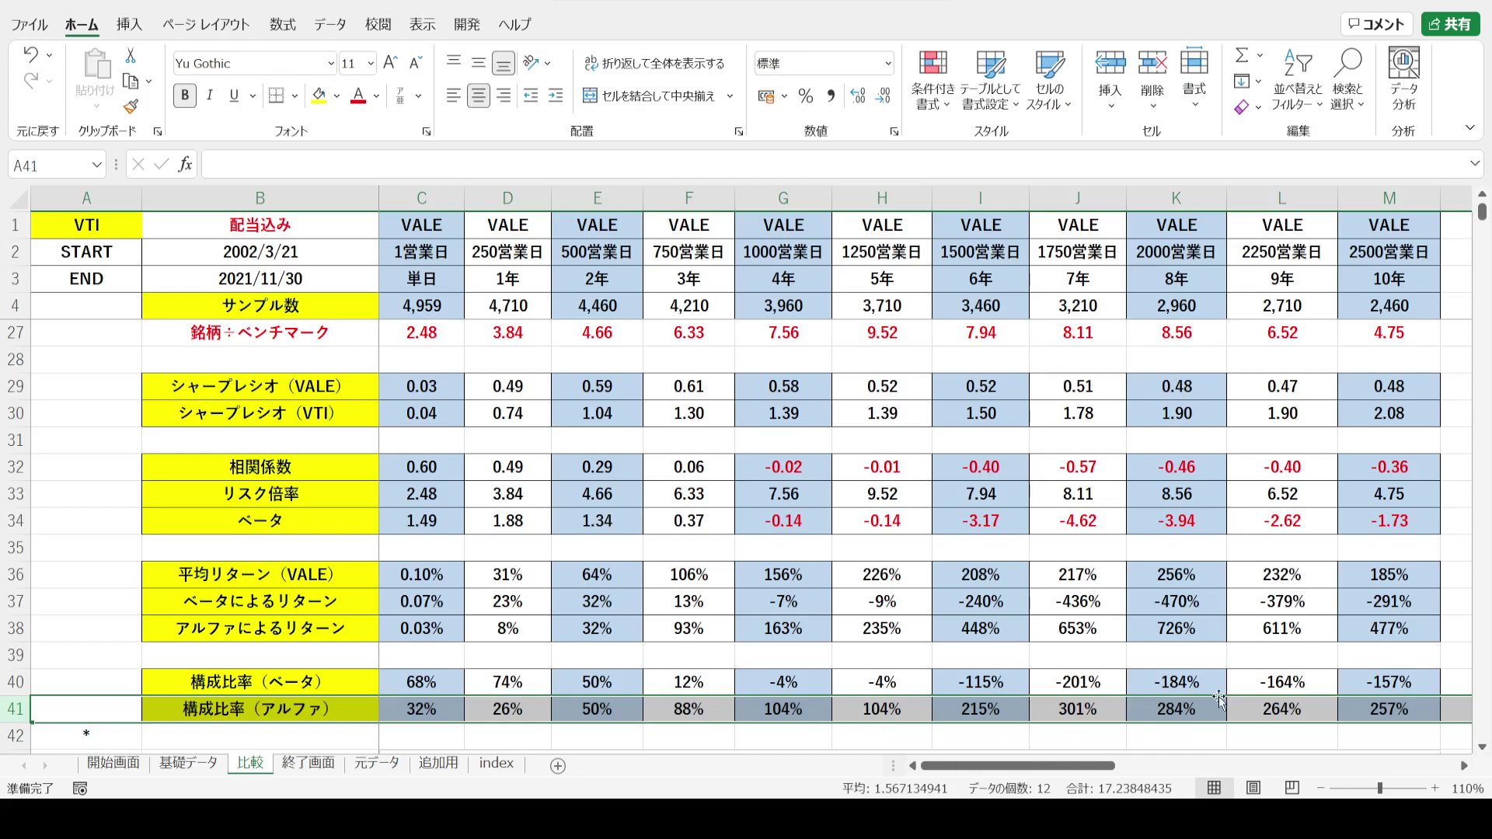
# - View the stacked 構成比率 chart below the table and highlight its 構成比率（ベータ） series
pyautogui.press('Down')
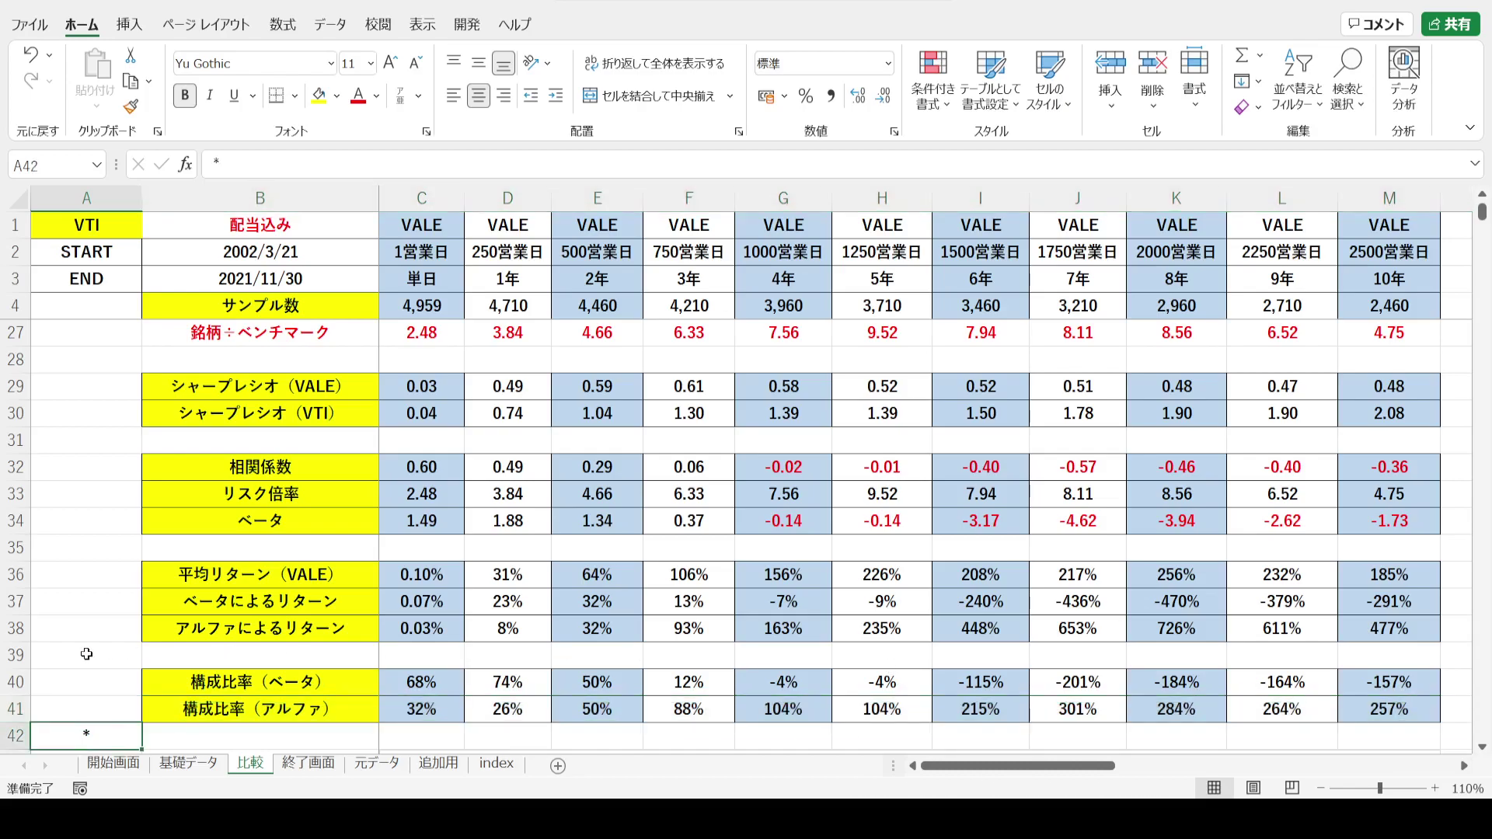
pyautogui.hotkey('ctrl', 'Down')
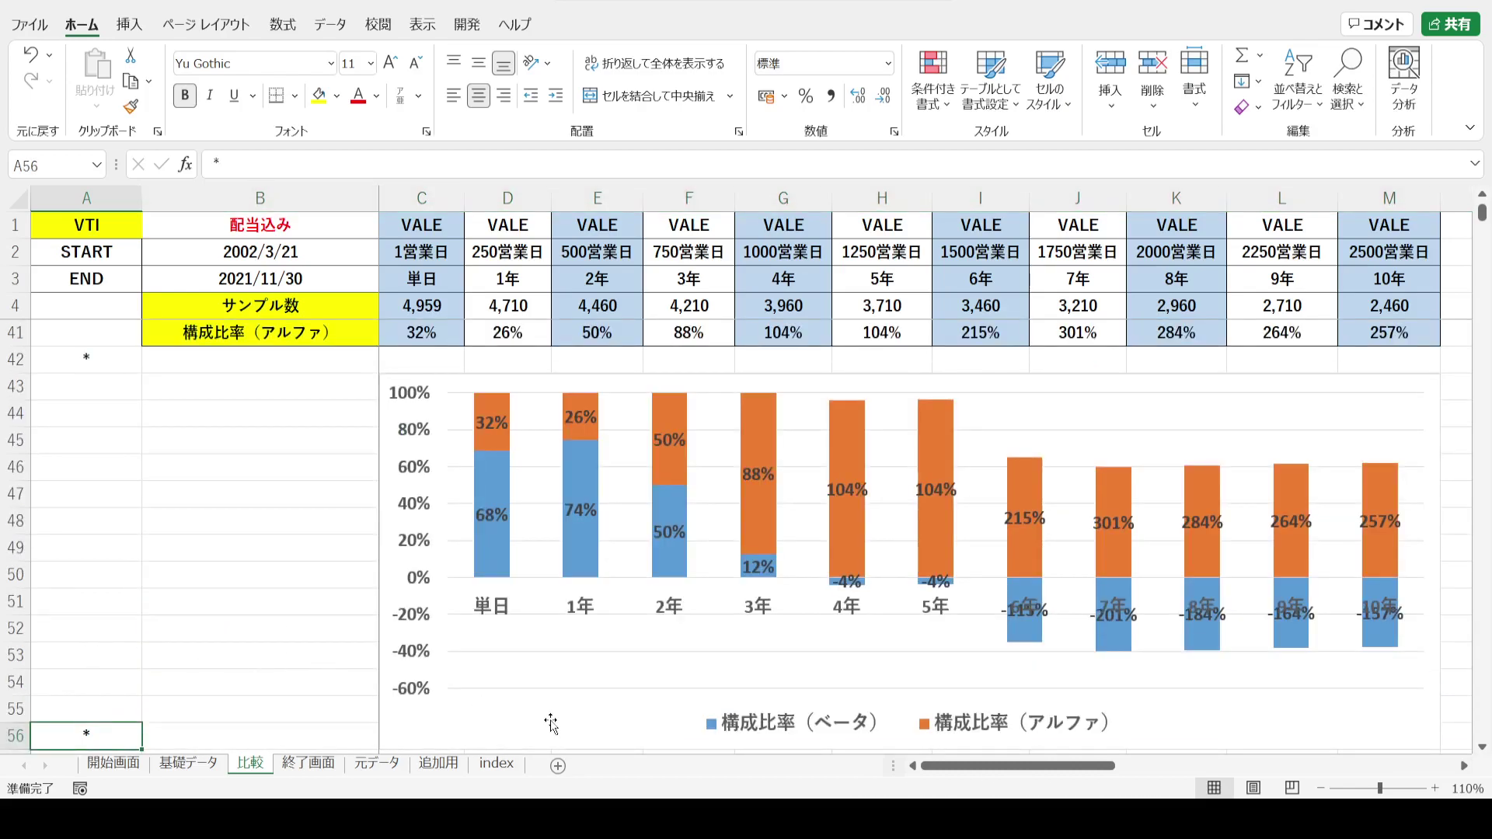
pyautogui.click(457, 719)
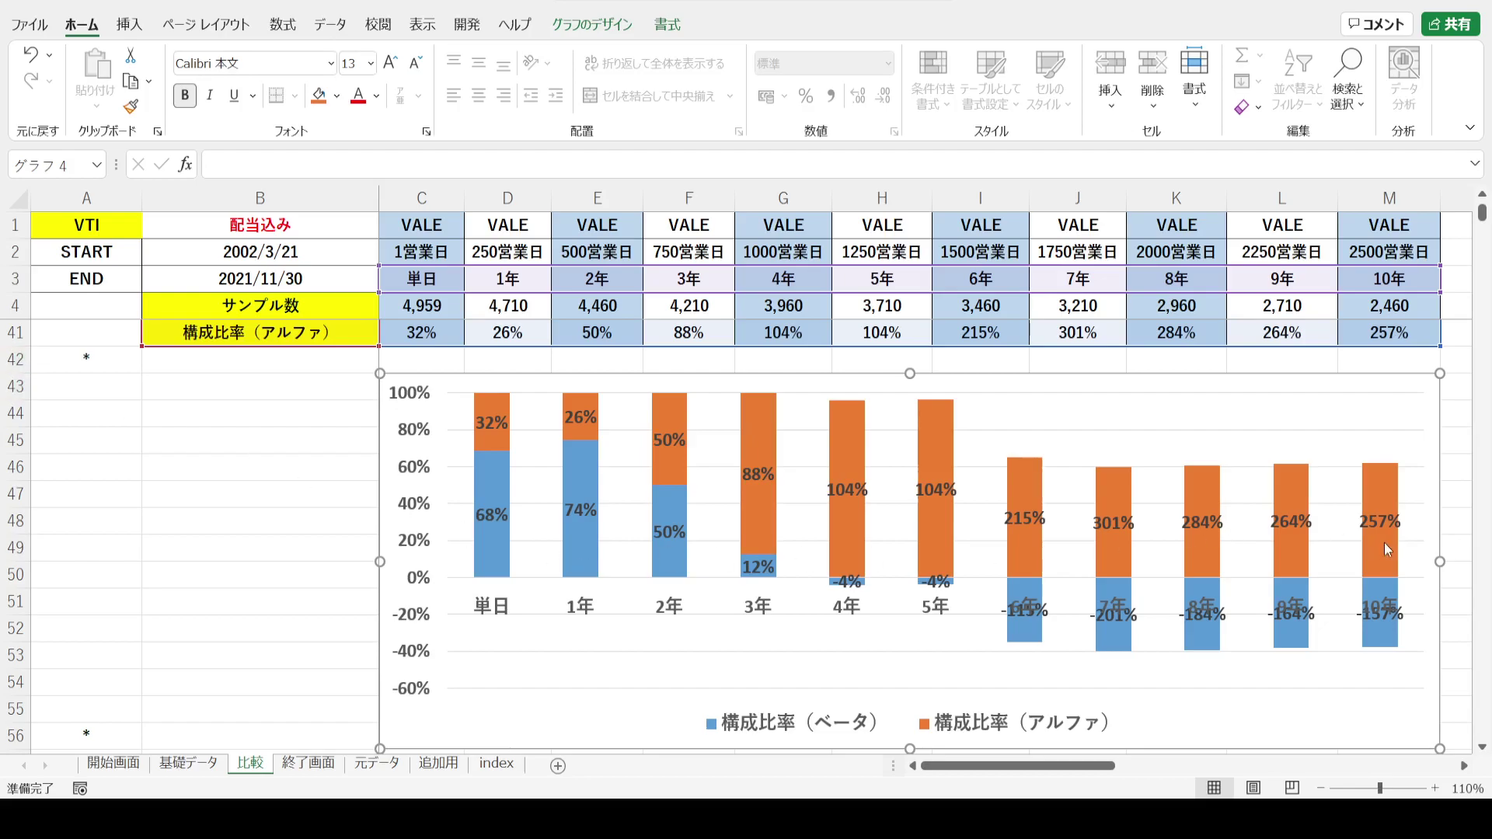
pyautogui.click(487, 487)
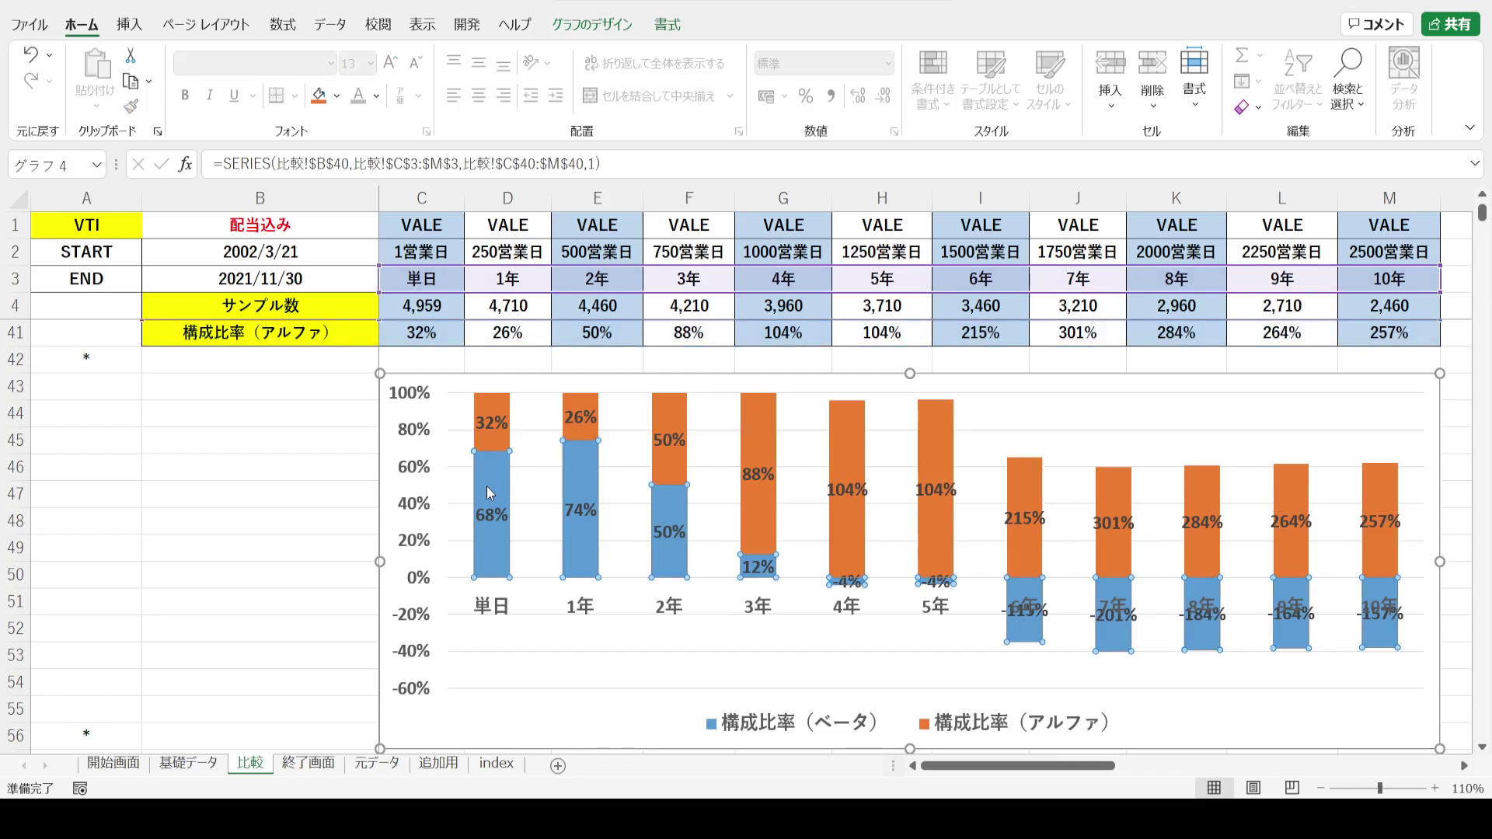
# - Examine how the 1営業日 構成比率 derives from the VALE average return, ベータによるリターン and アルファによるリターン
pyautogui.click(332, 451)
pyautogui.press('Up')
pyautogui.press('Up')
pyautogui.press('Up')
pyautogui.press('Up')
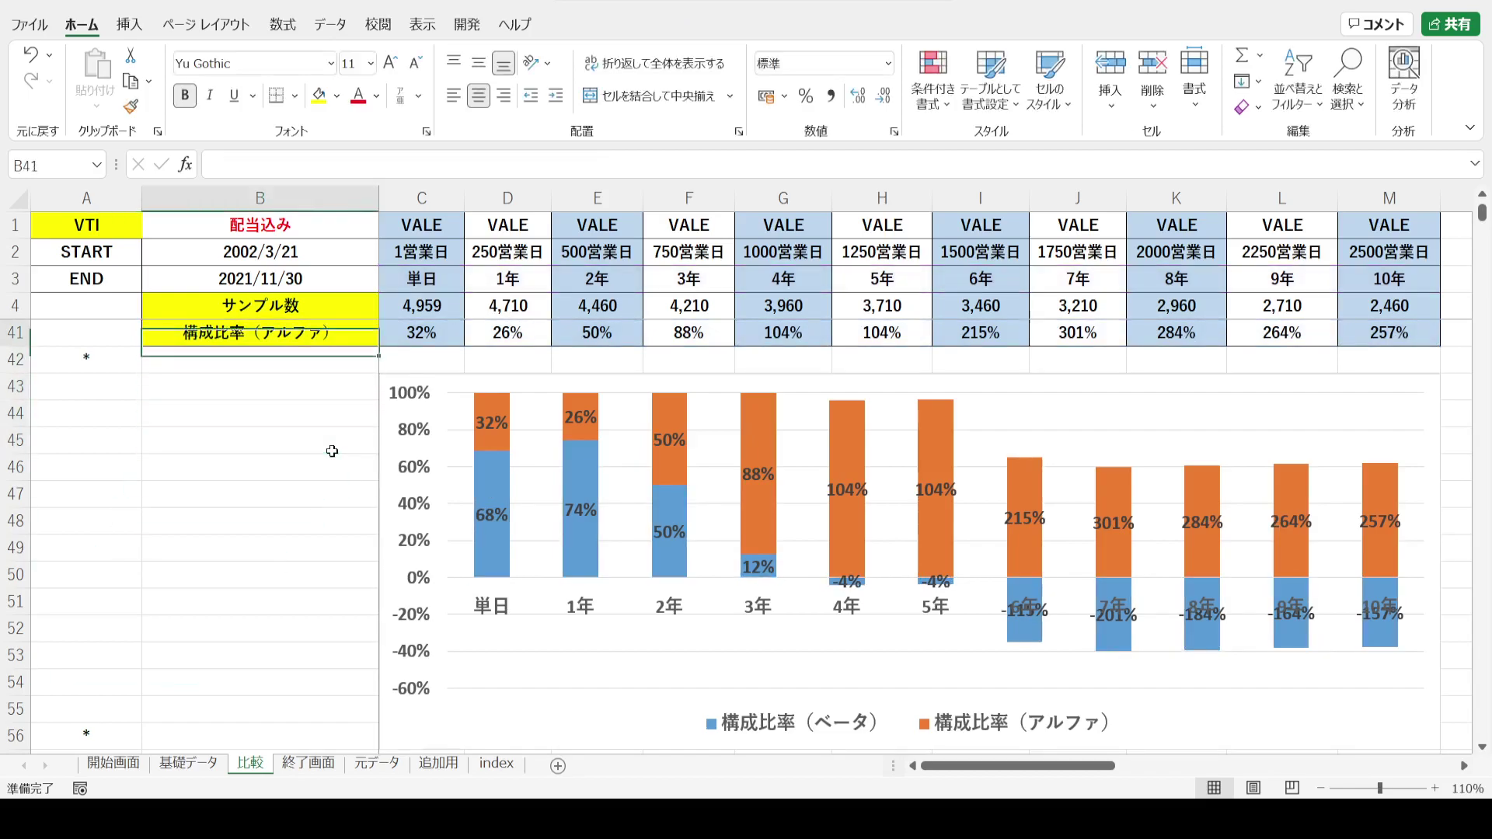
pyautogui.press('Up')
pyautogui.press('Up')
pyautogui.press('Up')
pyautogui.press('Up')
pyautogui.press('Up')
pyautogui.press('Up')
pyautogui.press('Up')
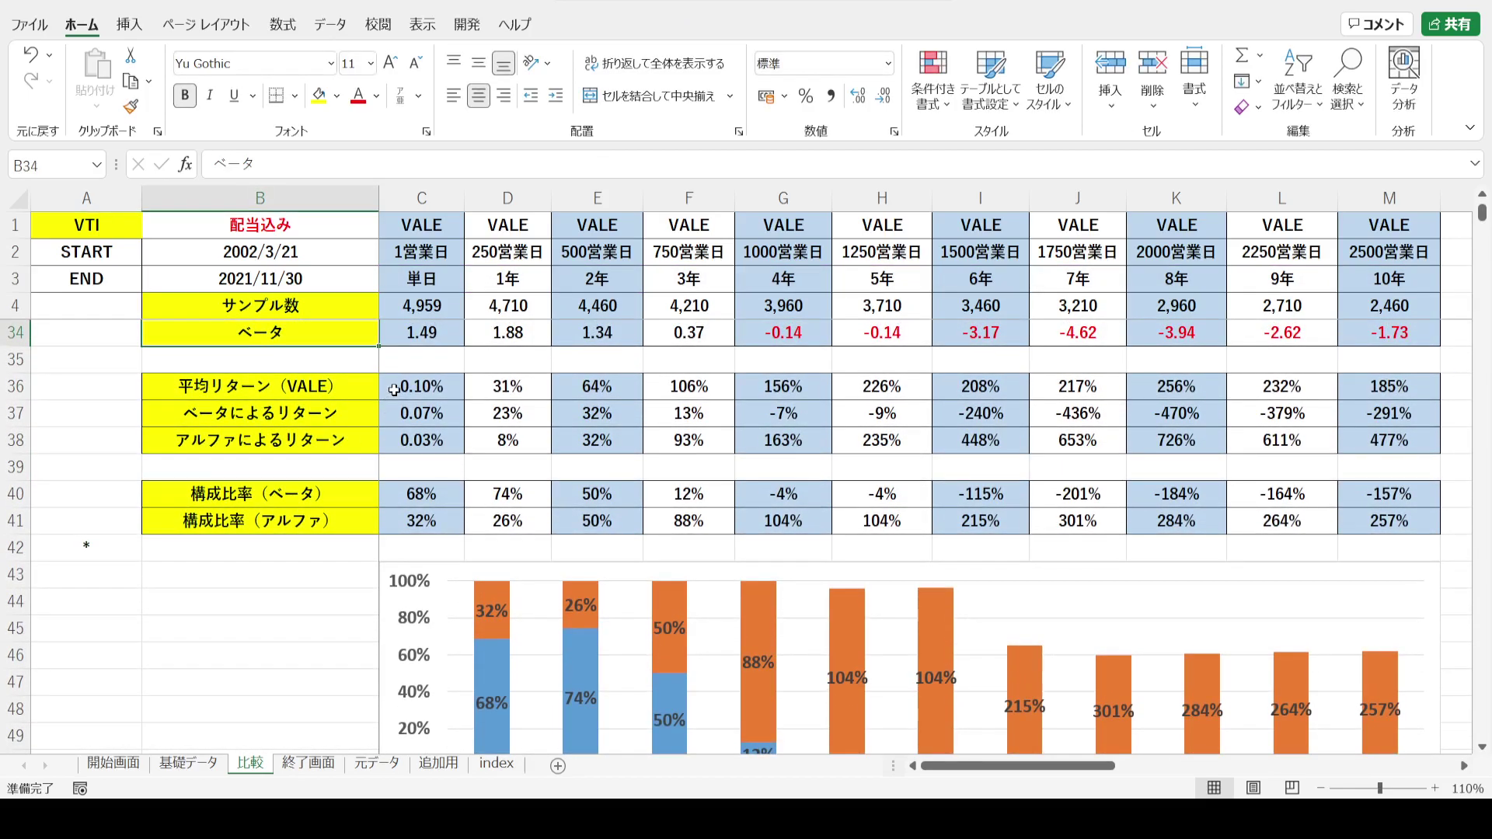
pyautogui.click(394, 391)
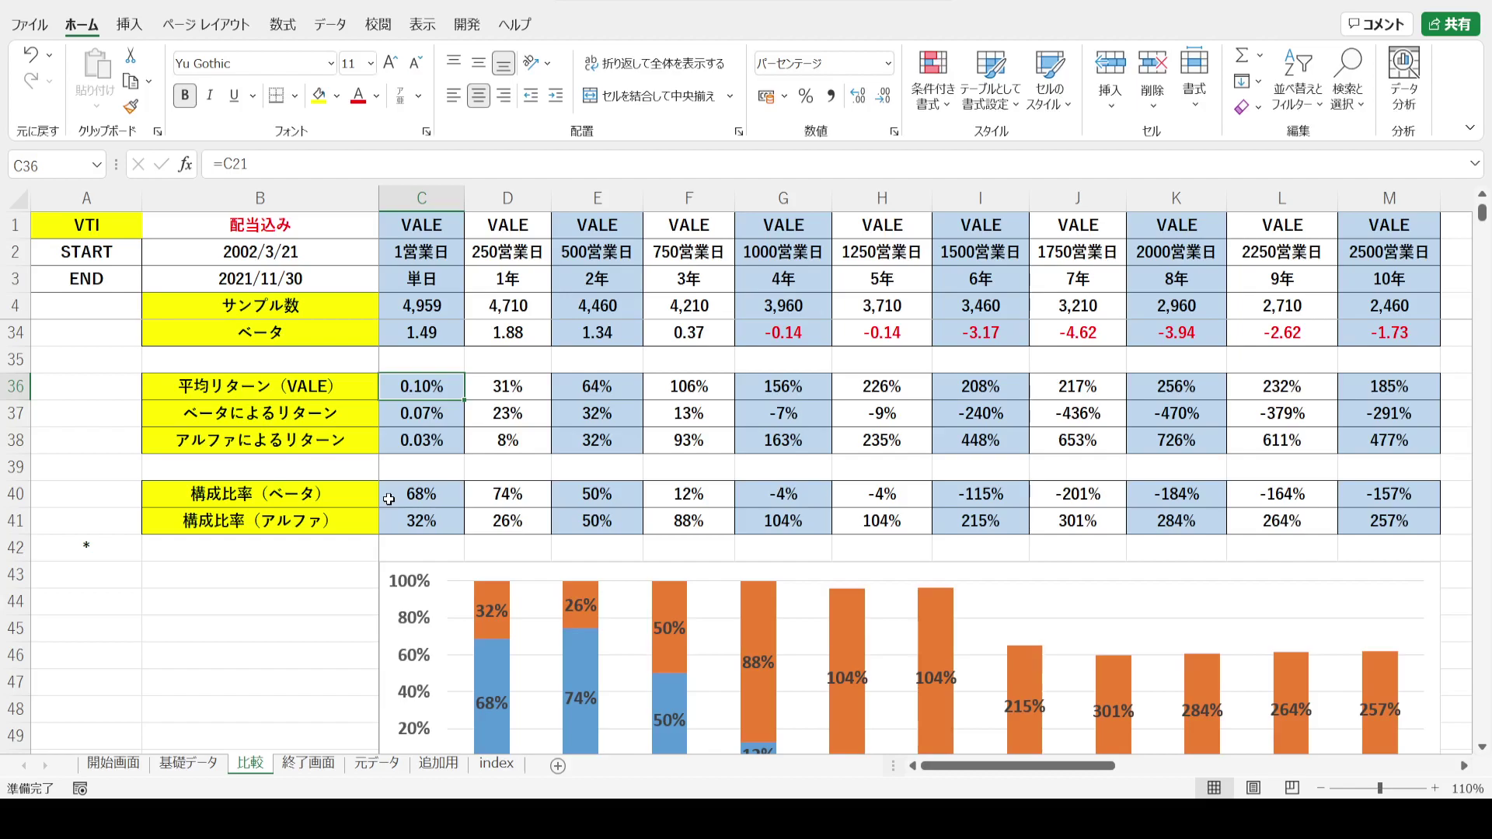
pyautogui.click(388, 500)
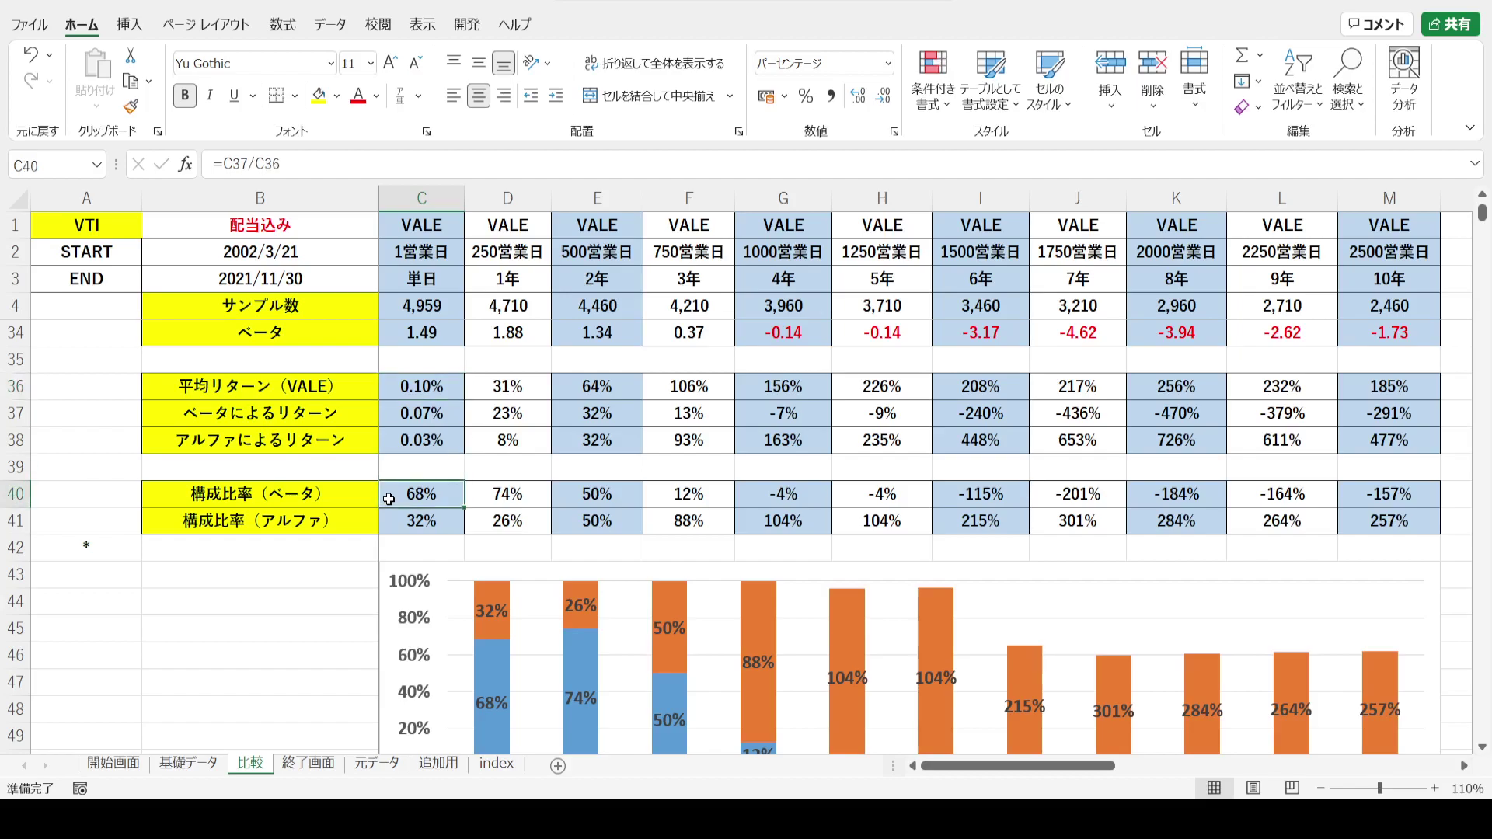
pyautogui.click(390, 420)
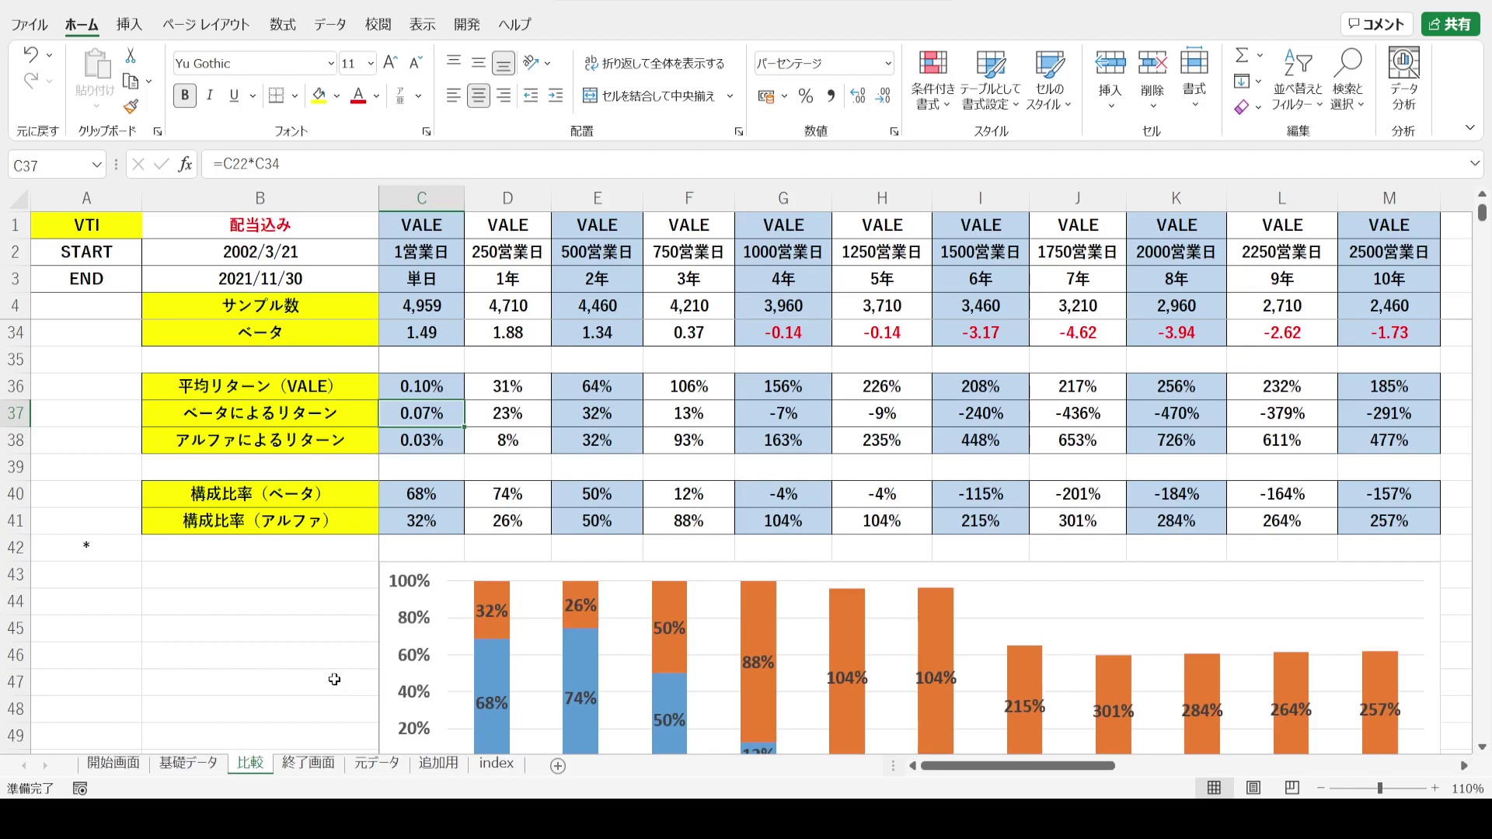
pyautogui.press('Up')
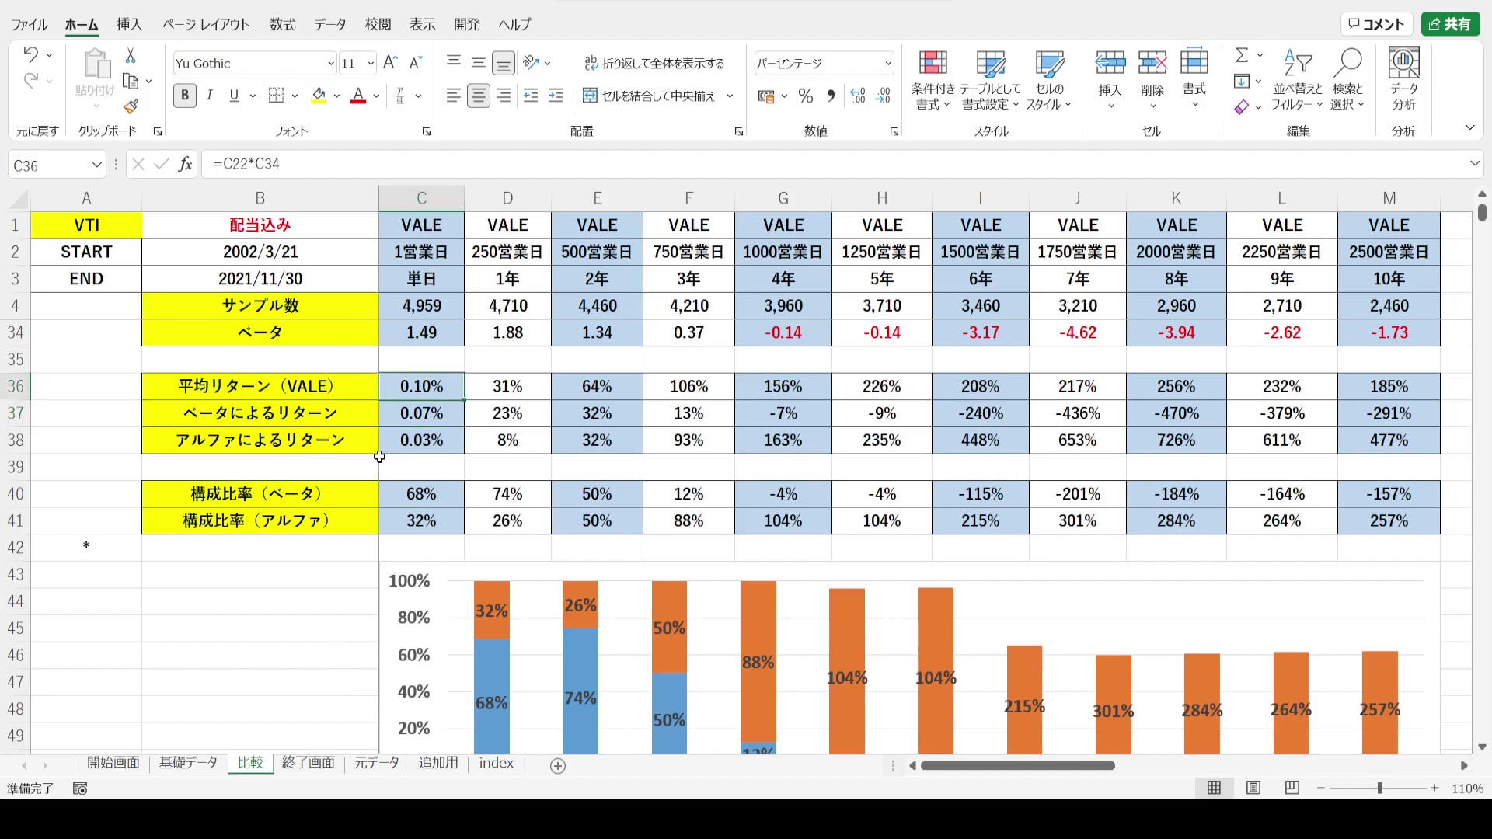
pyautogui.press('Down')
pyautogui.press('Down')
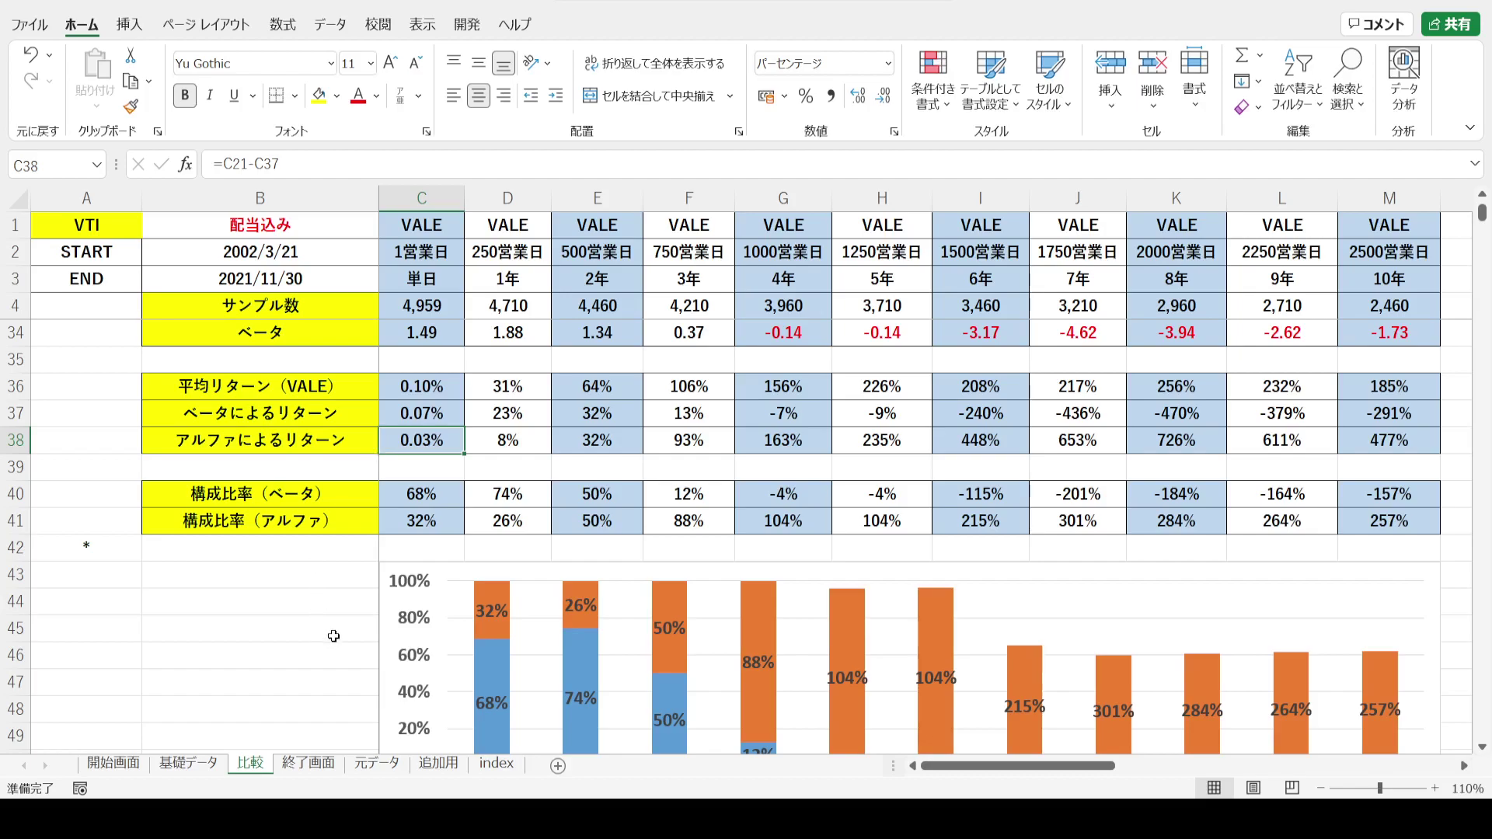
# - Compare the return breakdown in the 250営業日 and 500営業日 columns, focusing on VALE's average return for 500営業日
pyautogui.click(509, 199)
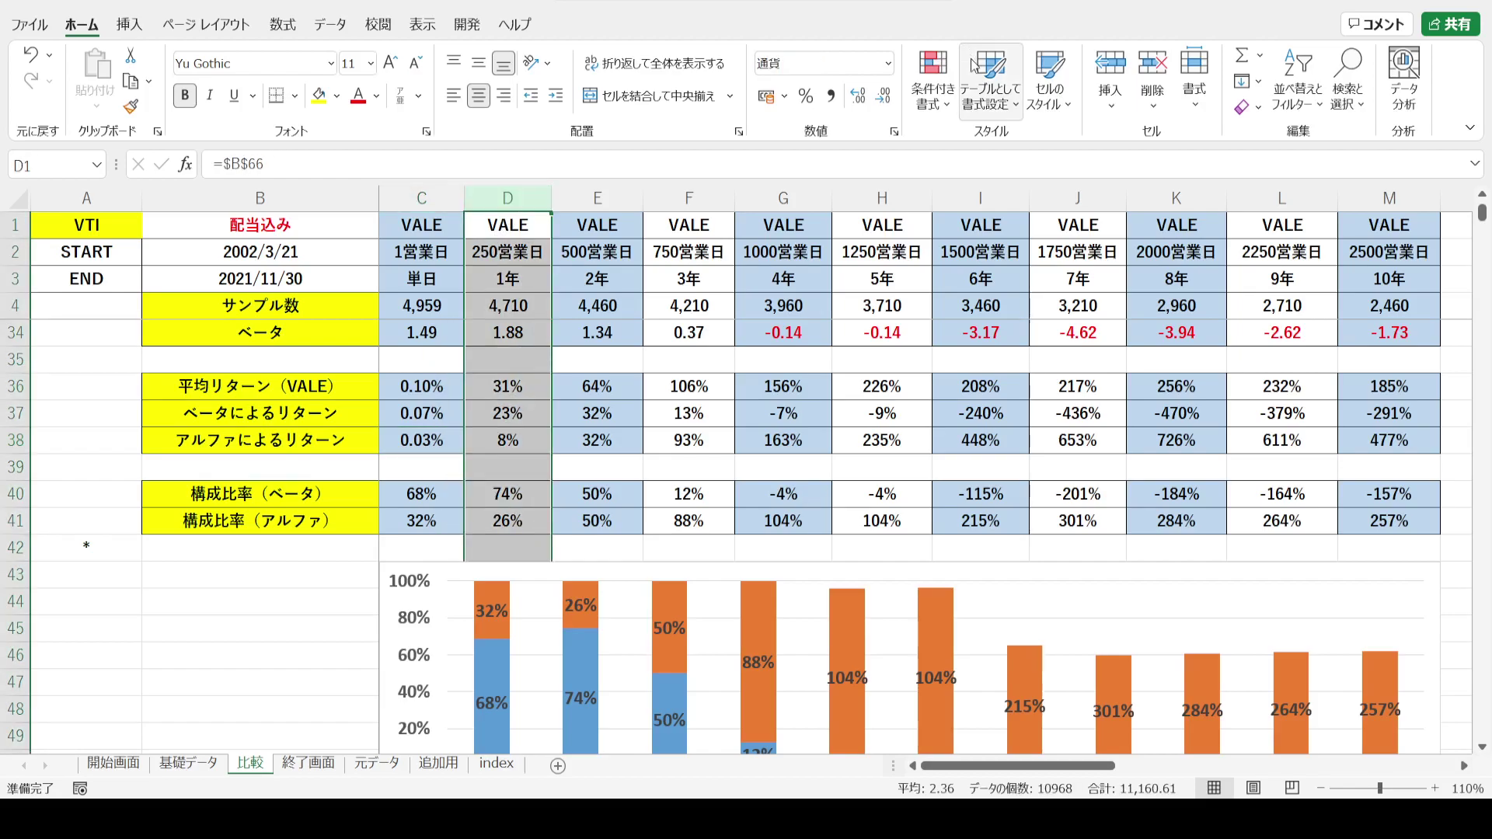
pyautogui.click(597, 199)
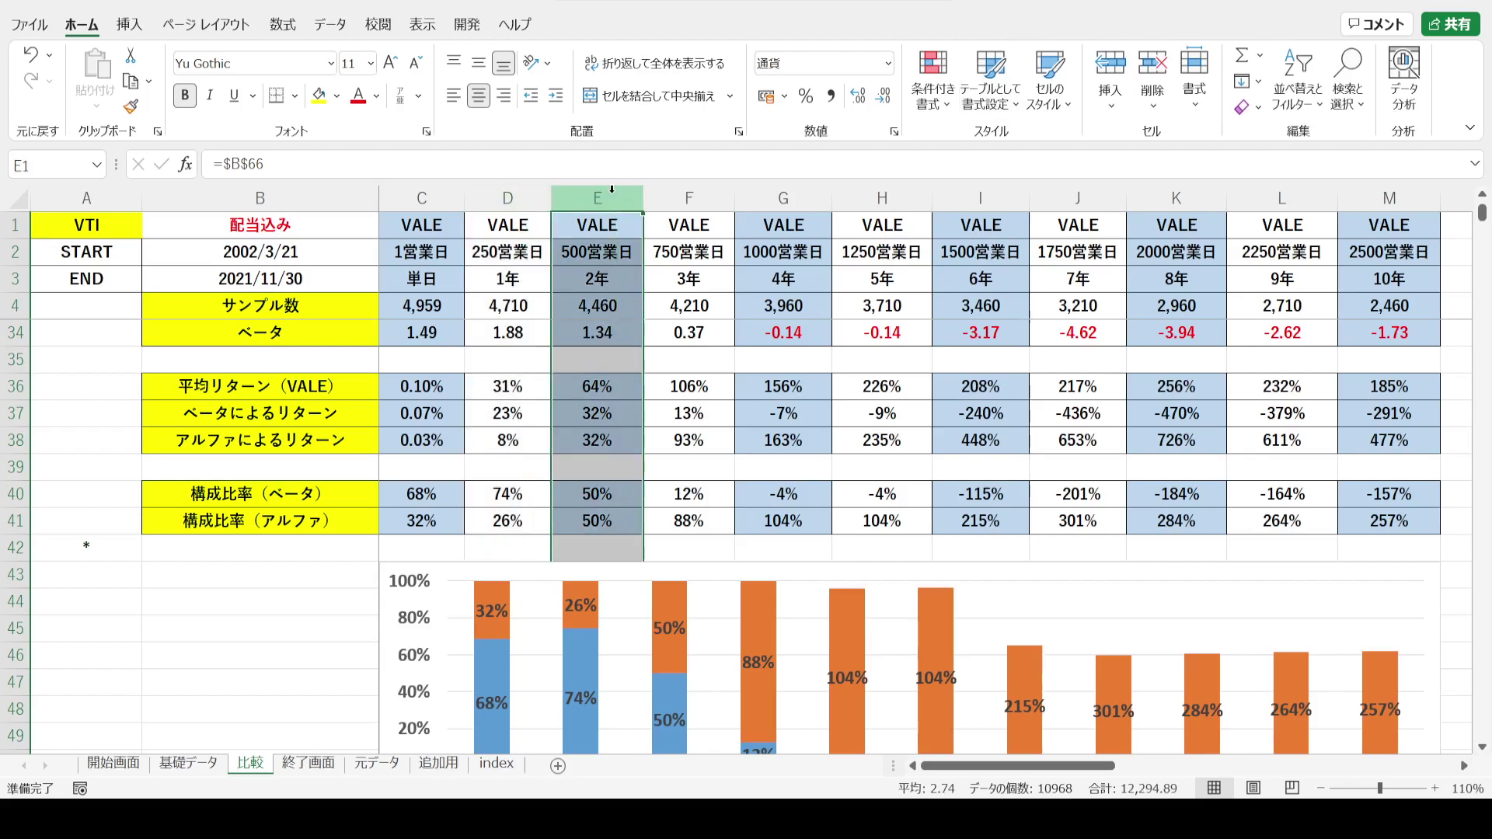
pyautogui.click(567, 388)
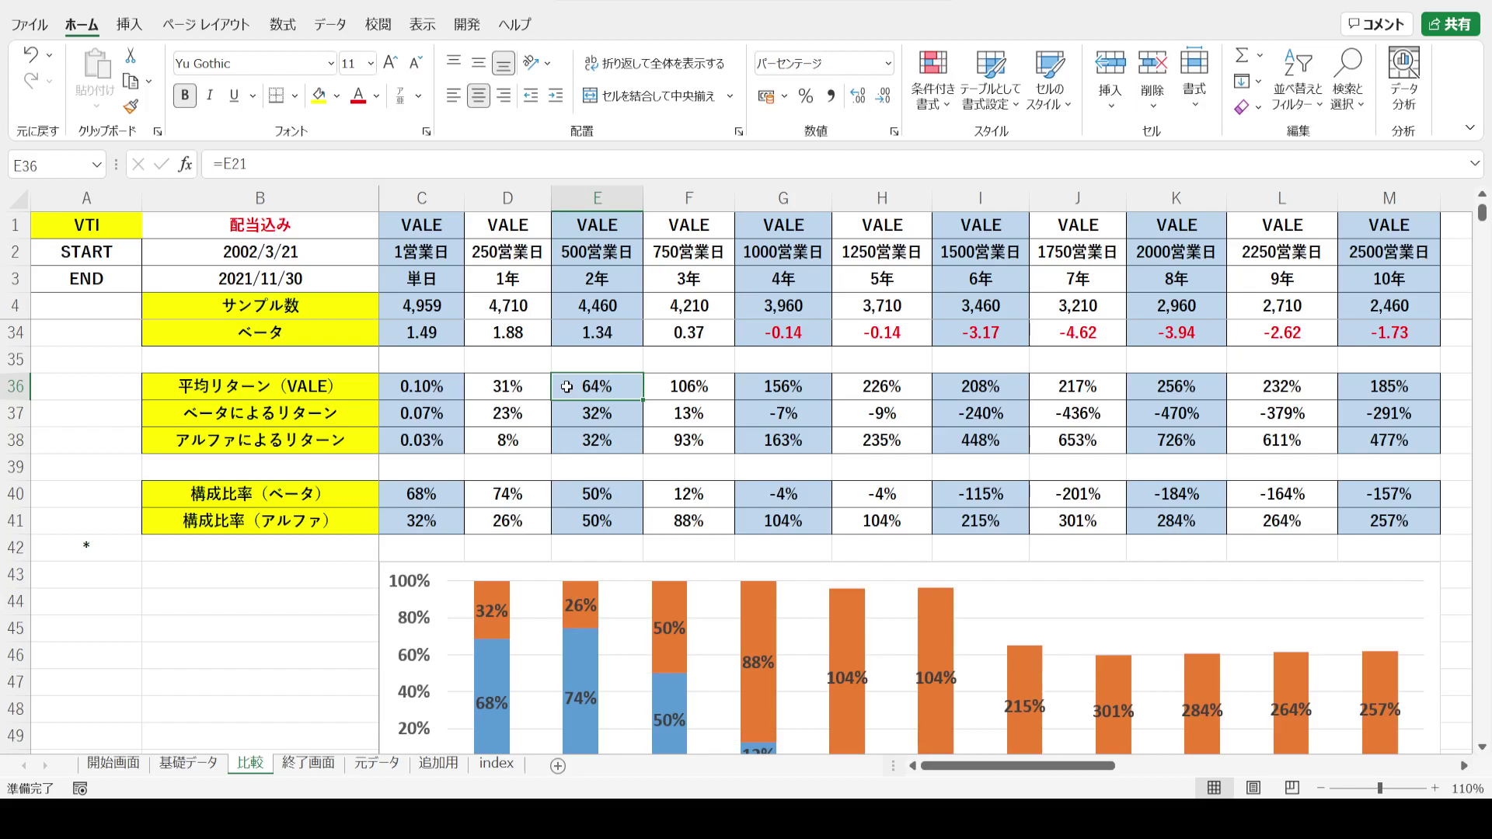
# - Examine the full 構成比率 chart of beta and alpha shares from 単日 to 10年
pyautogui.click(232, 614)
pyautogui.press('Down')
pyautogui.press('Down')
pyautogui.press('Down')
pyautogui.press('Down')
pyautogui.press('Down')
pyautogui.press('Down')
pyautogui.press('Down')
pyautogui.press('Down')
pyautogui.press('Down')
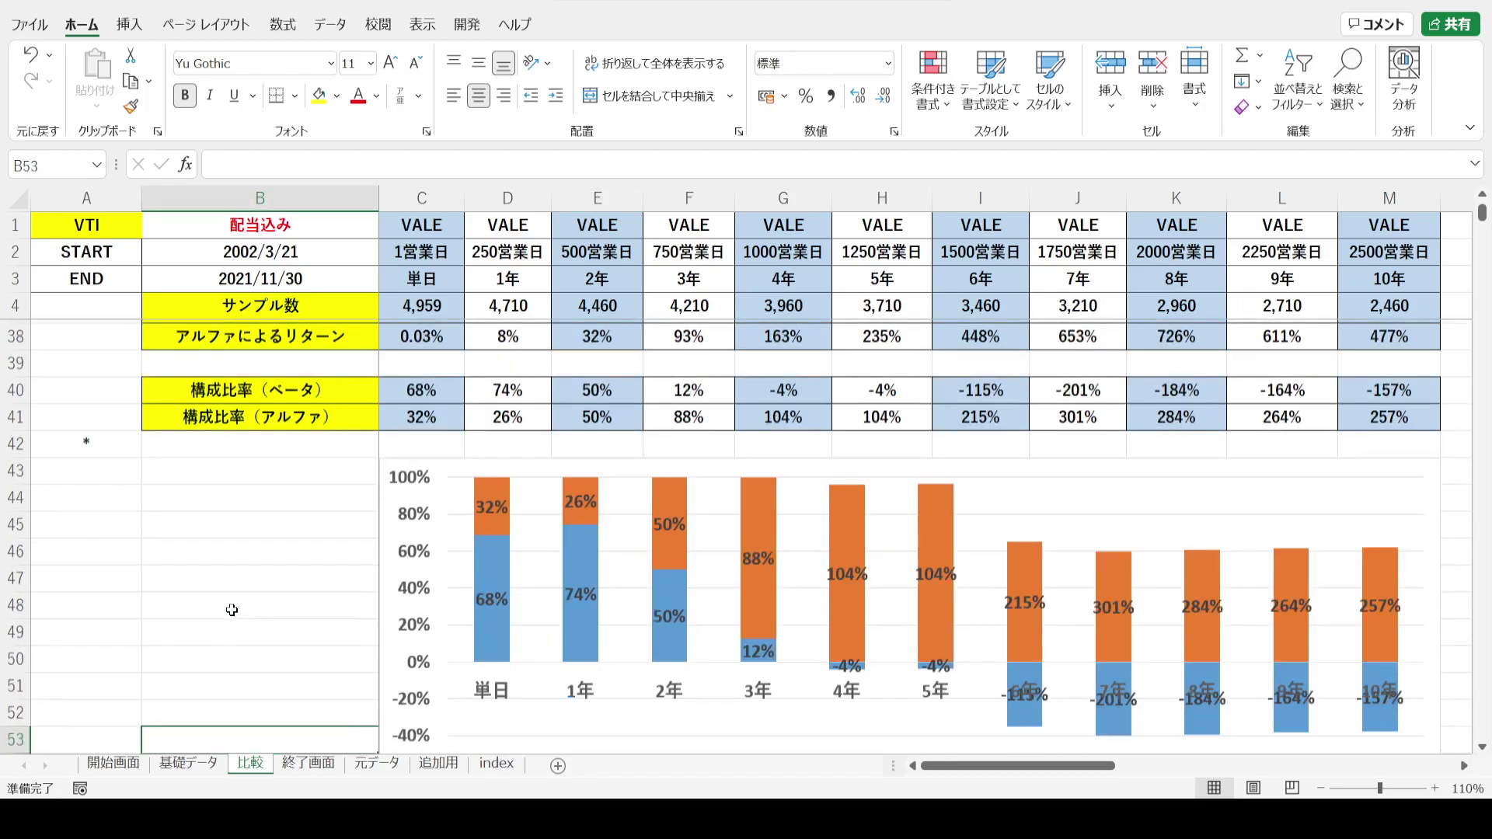
pyautogui.press('Down')
pyautogui.press('Down')
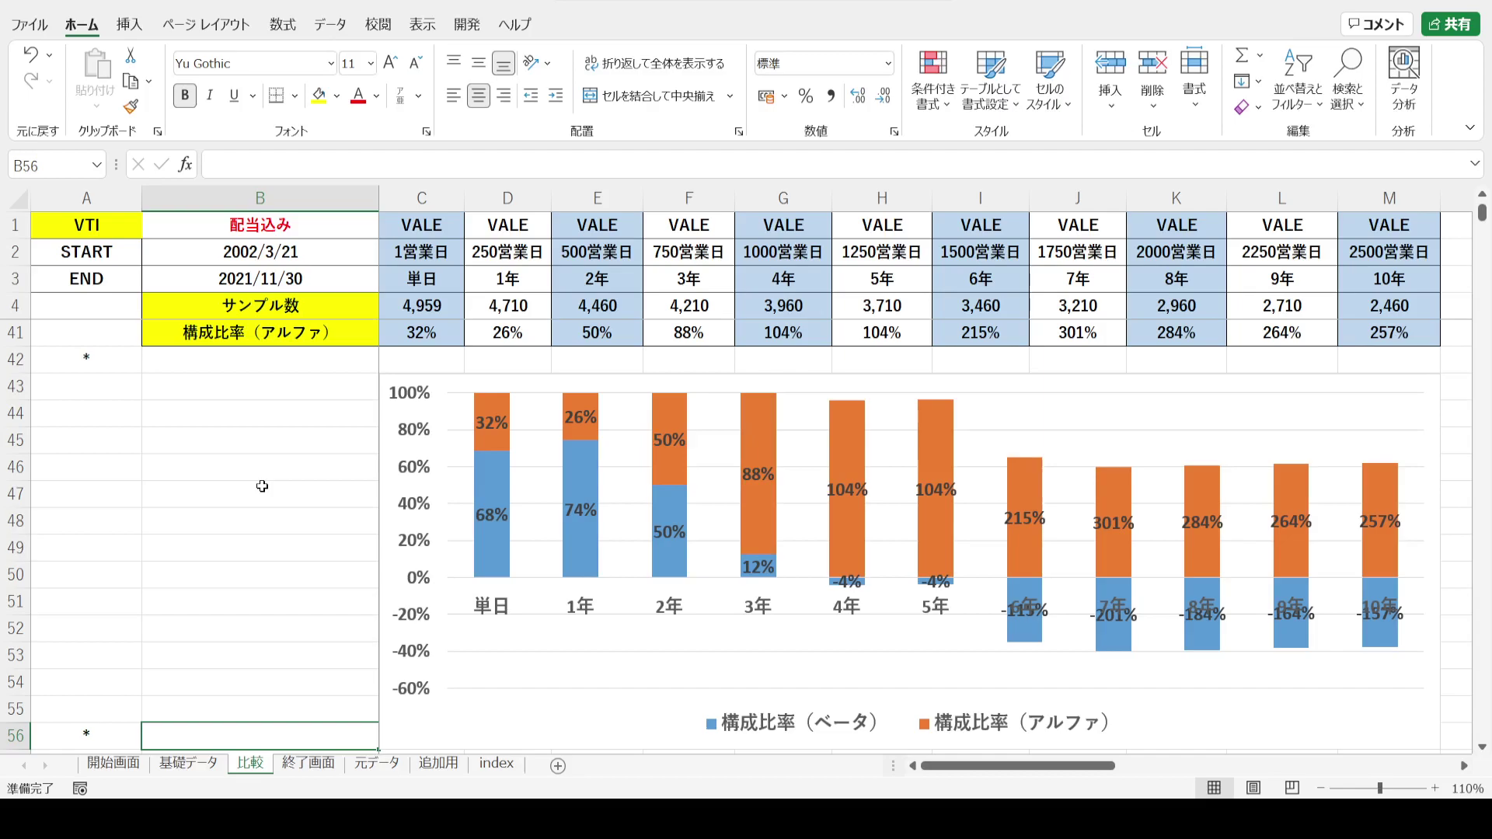
pyautogui.press('Left')
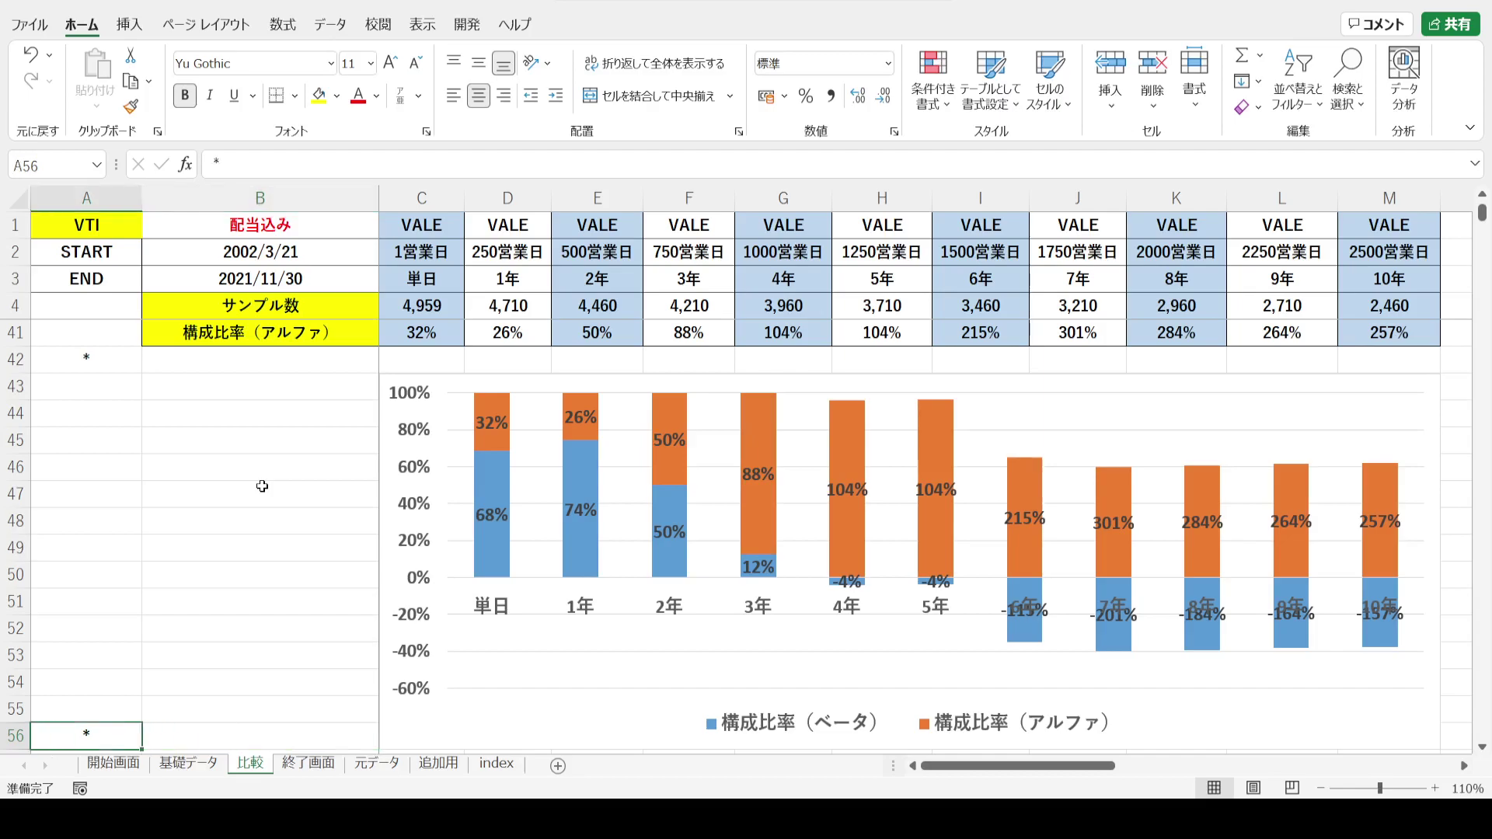
# - Go back to the 平均リターン section starting at row 20
pyautogui.click(61, 359)
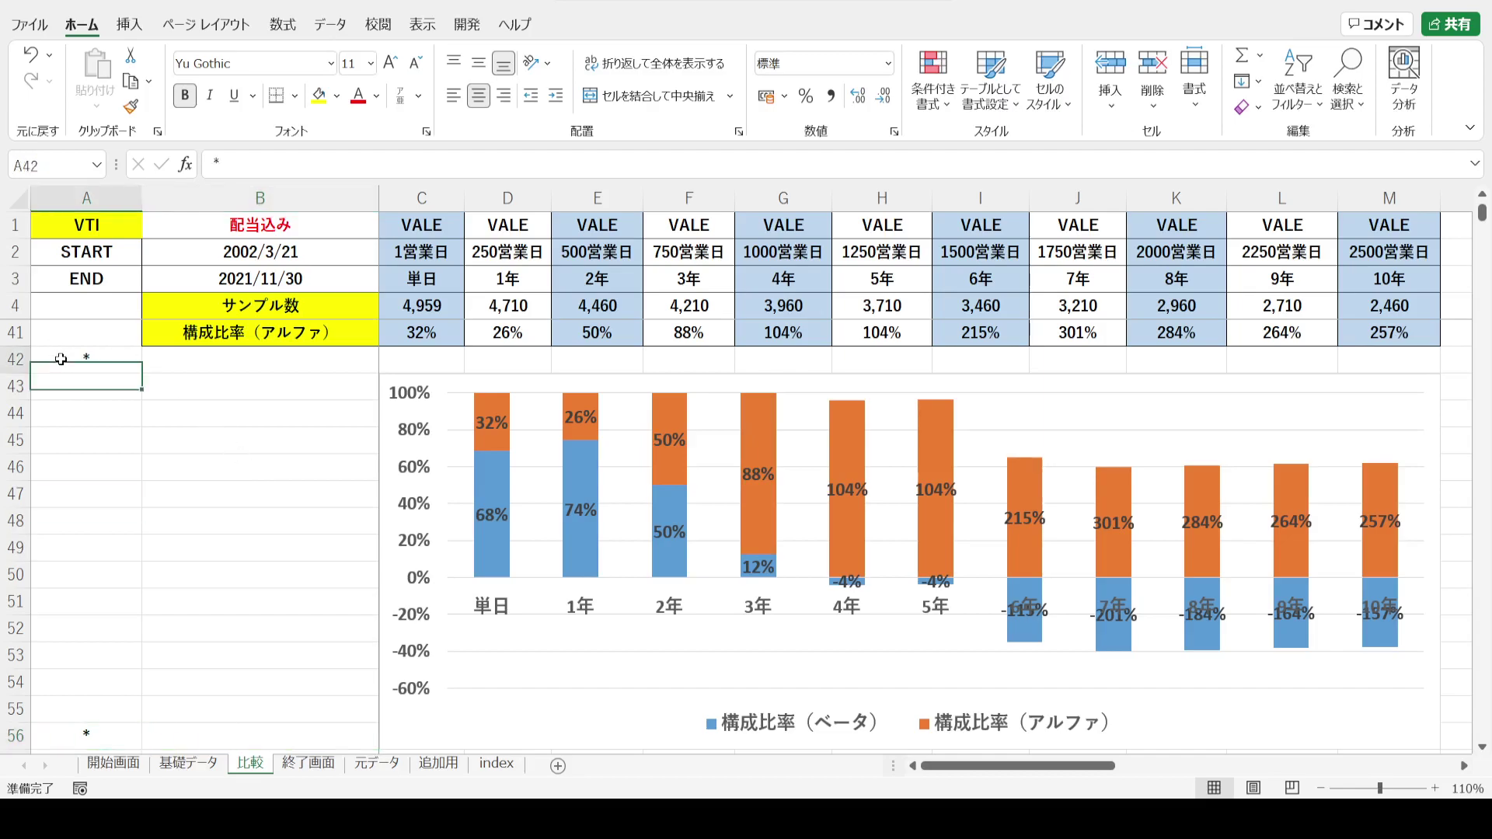
pyautogui.hotkey('ctrl', 'Up')
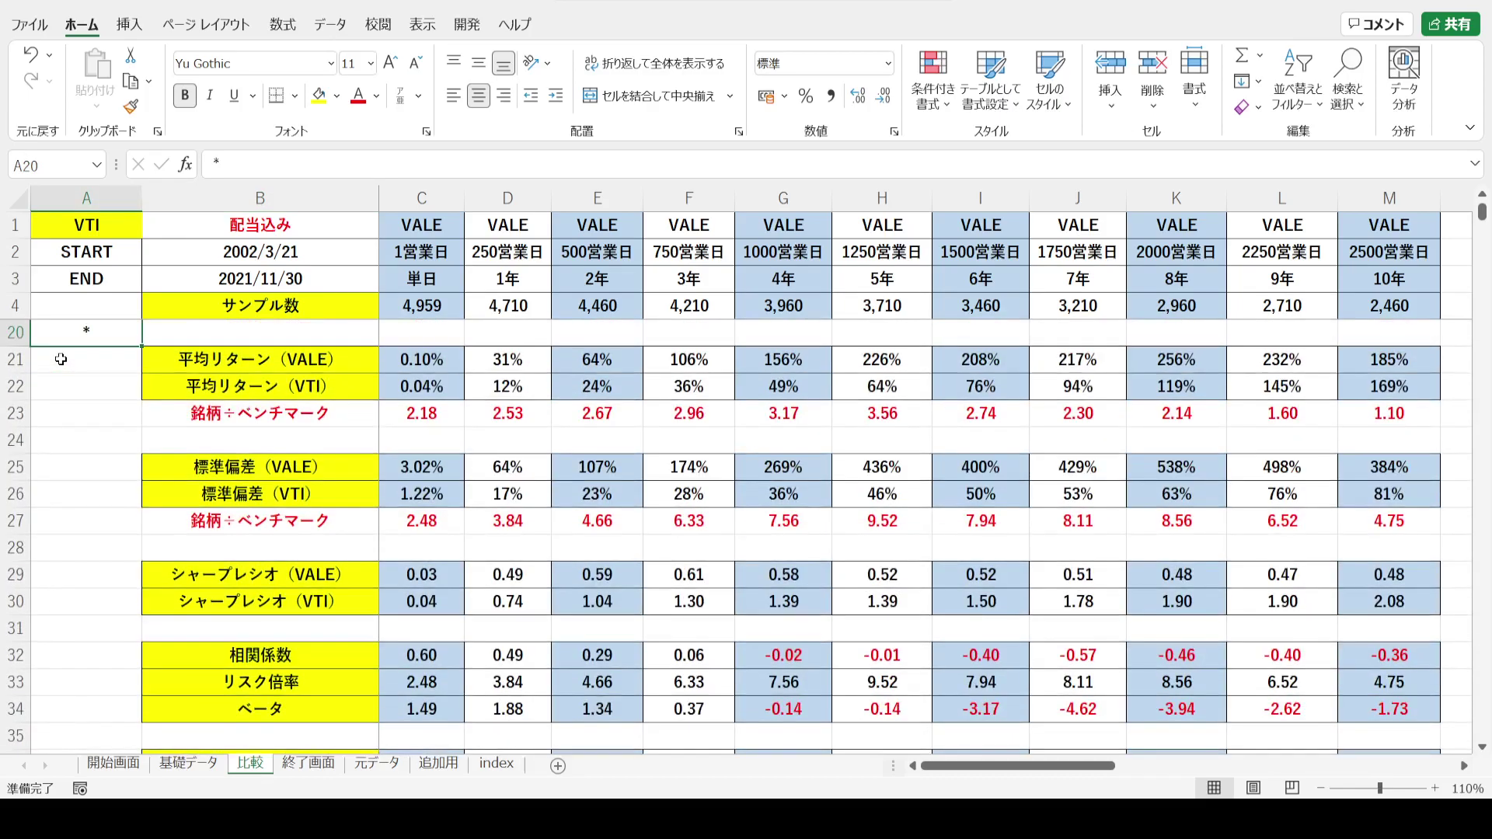
# - Change the benchmark ticker in cell A1 to EWZ
pyautogui.click(89, 225)
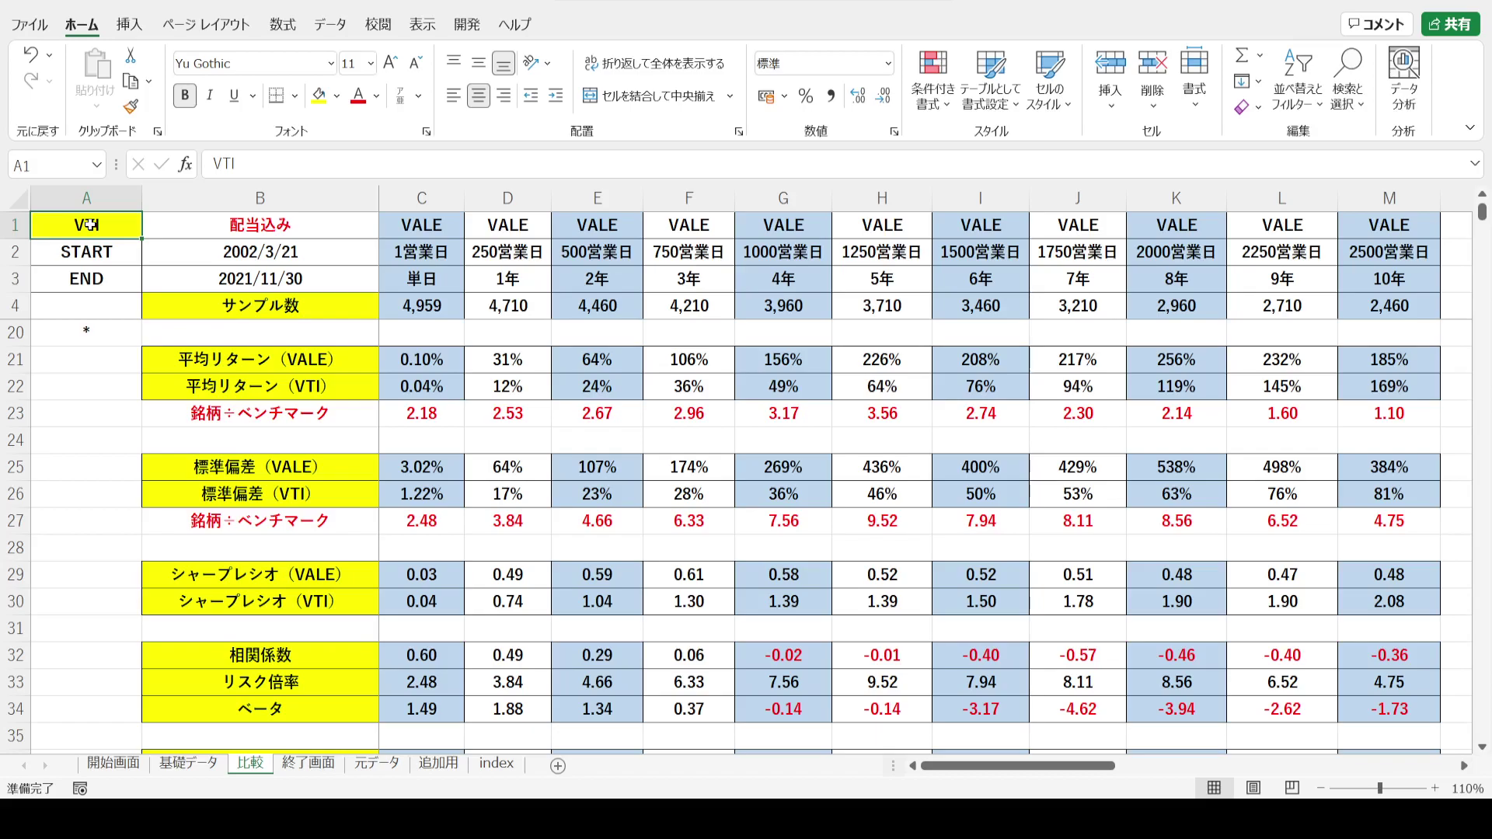
pyautogui.write('EWZ')
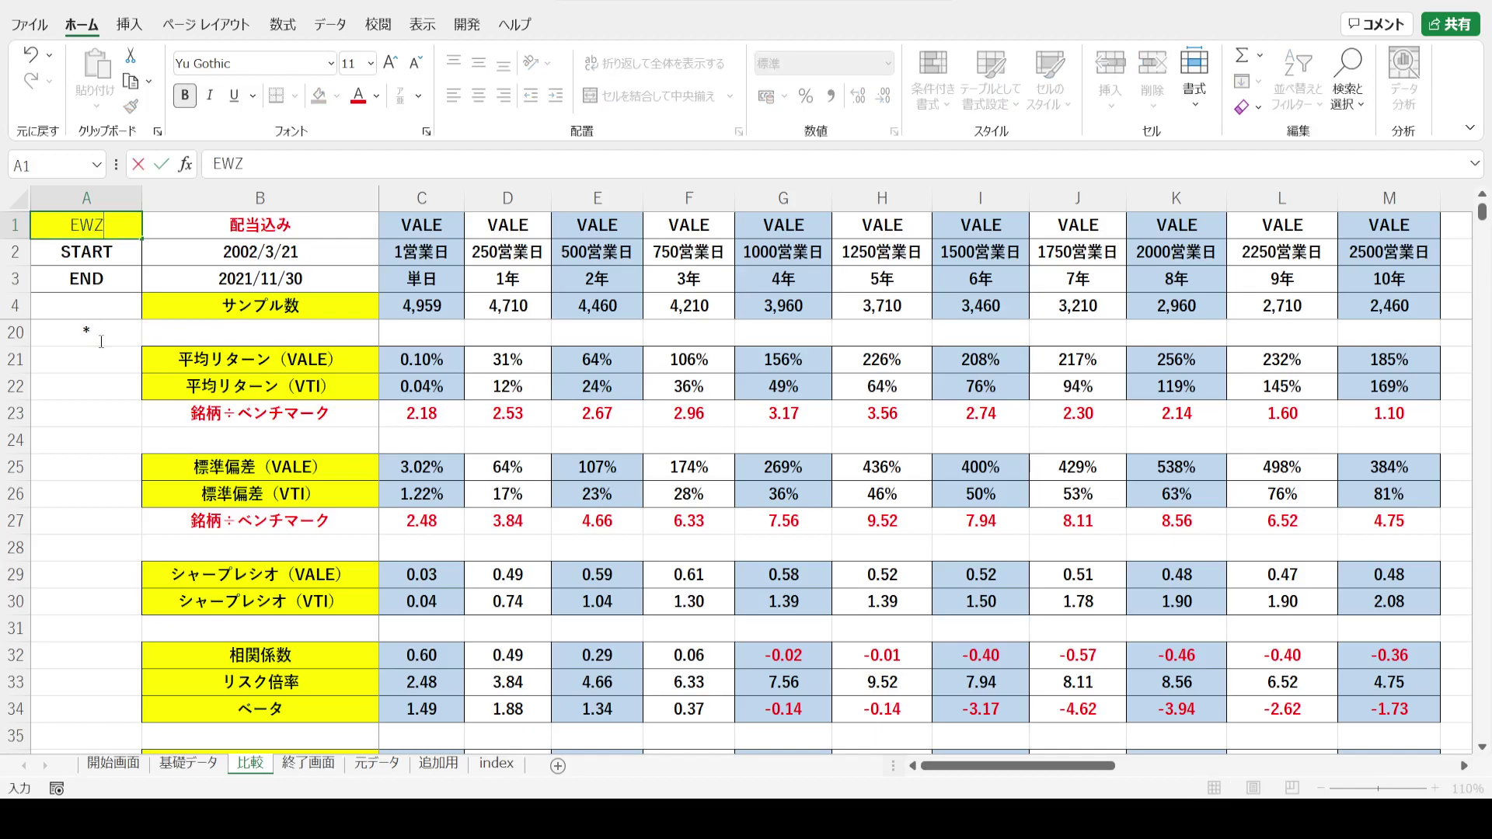
pyautogui.press('Return')
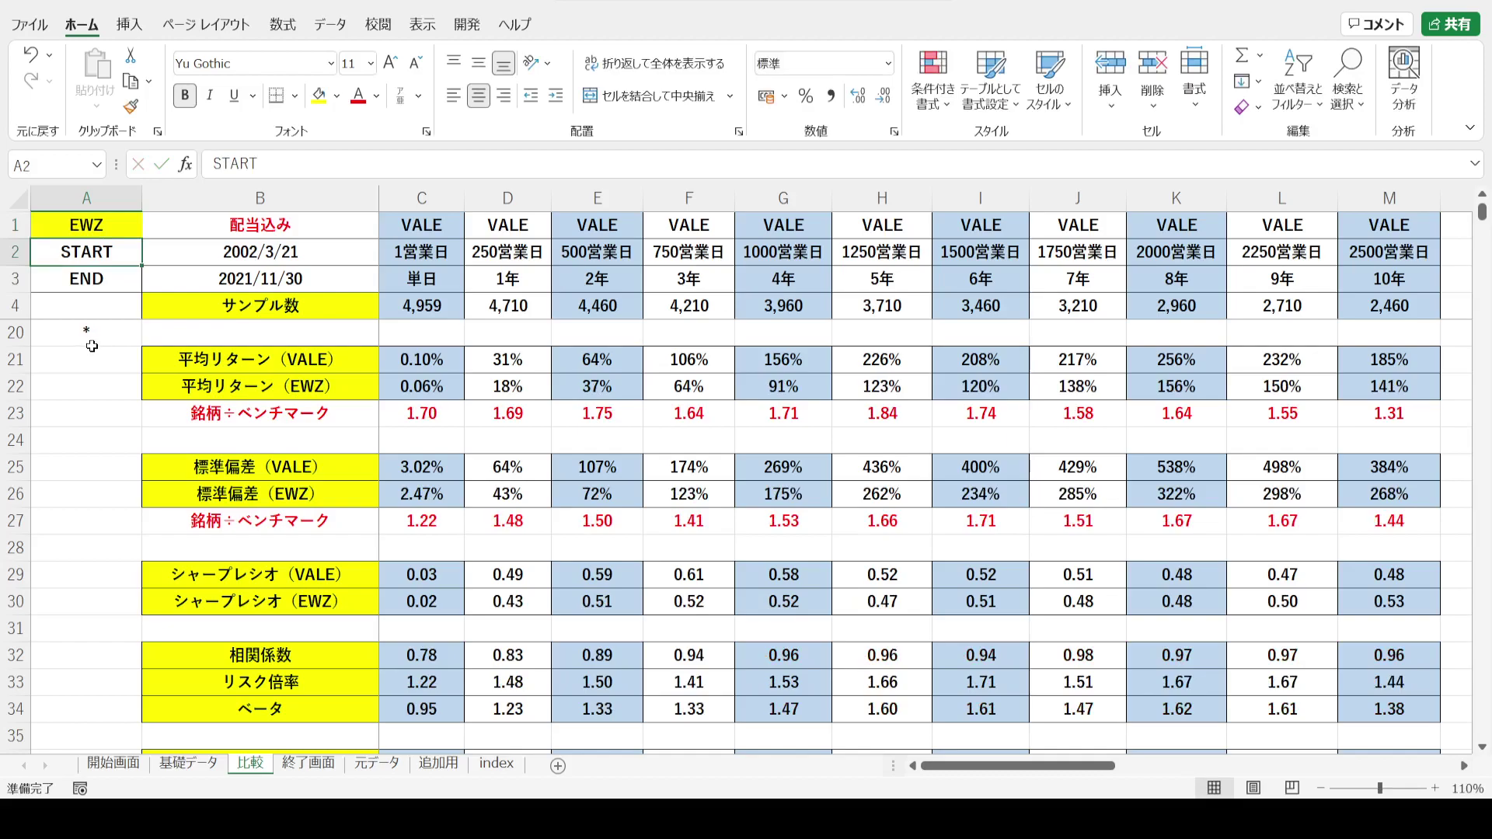
pyautogui.click(39, 221)
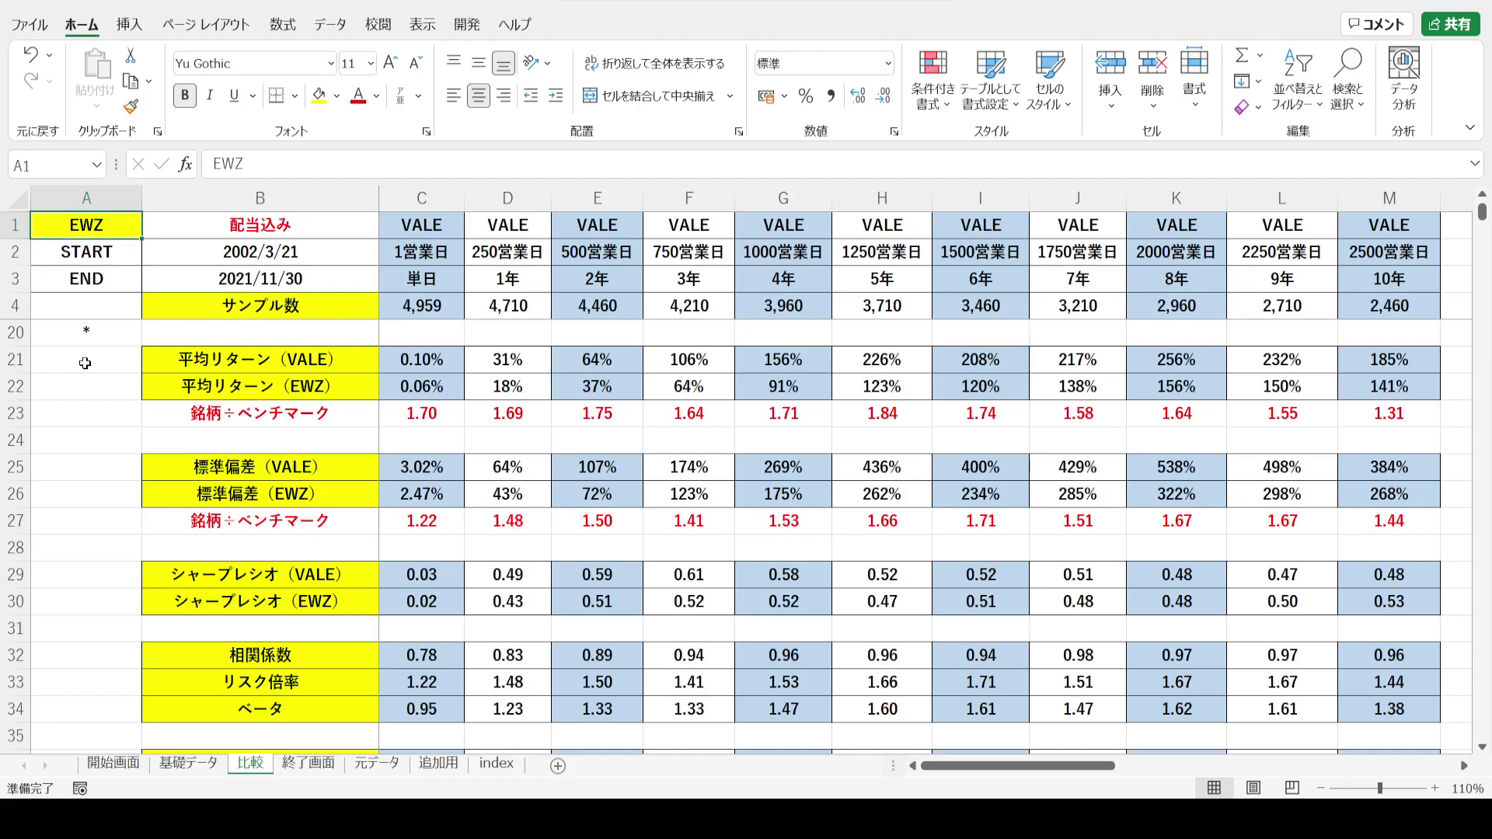
# - Compare the average return, standard deviation and Sharpe ratio rows of VALE and EWZ across all holding periods
pyautogui.moveTo(17, 360); pyautogui.dragTo(17, 386)
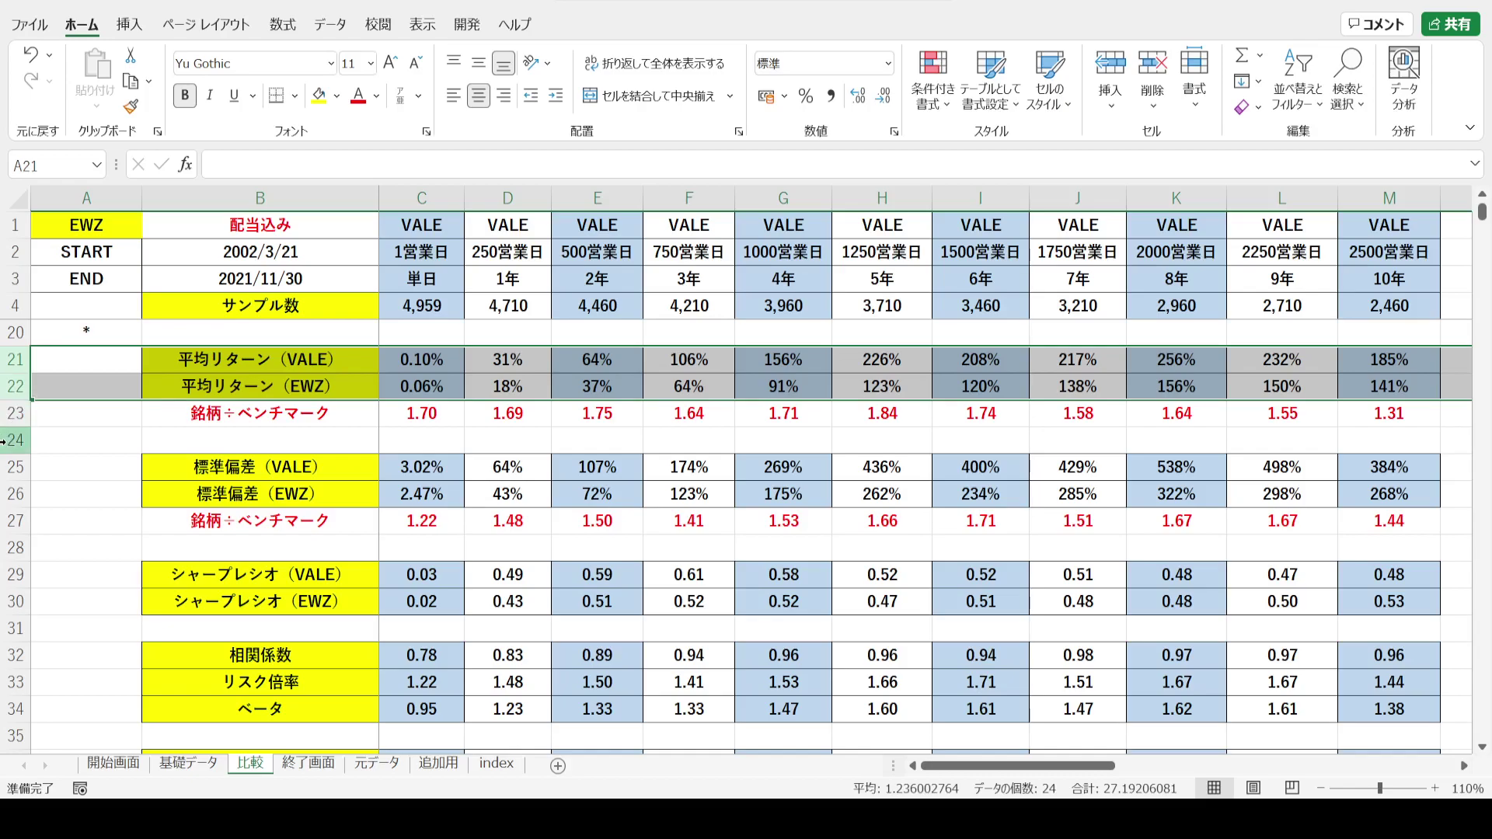
pyautogui.moveTo(12, 467); pyautogui.dragTo(6, 499)
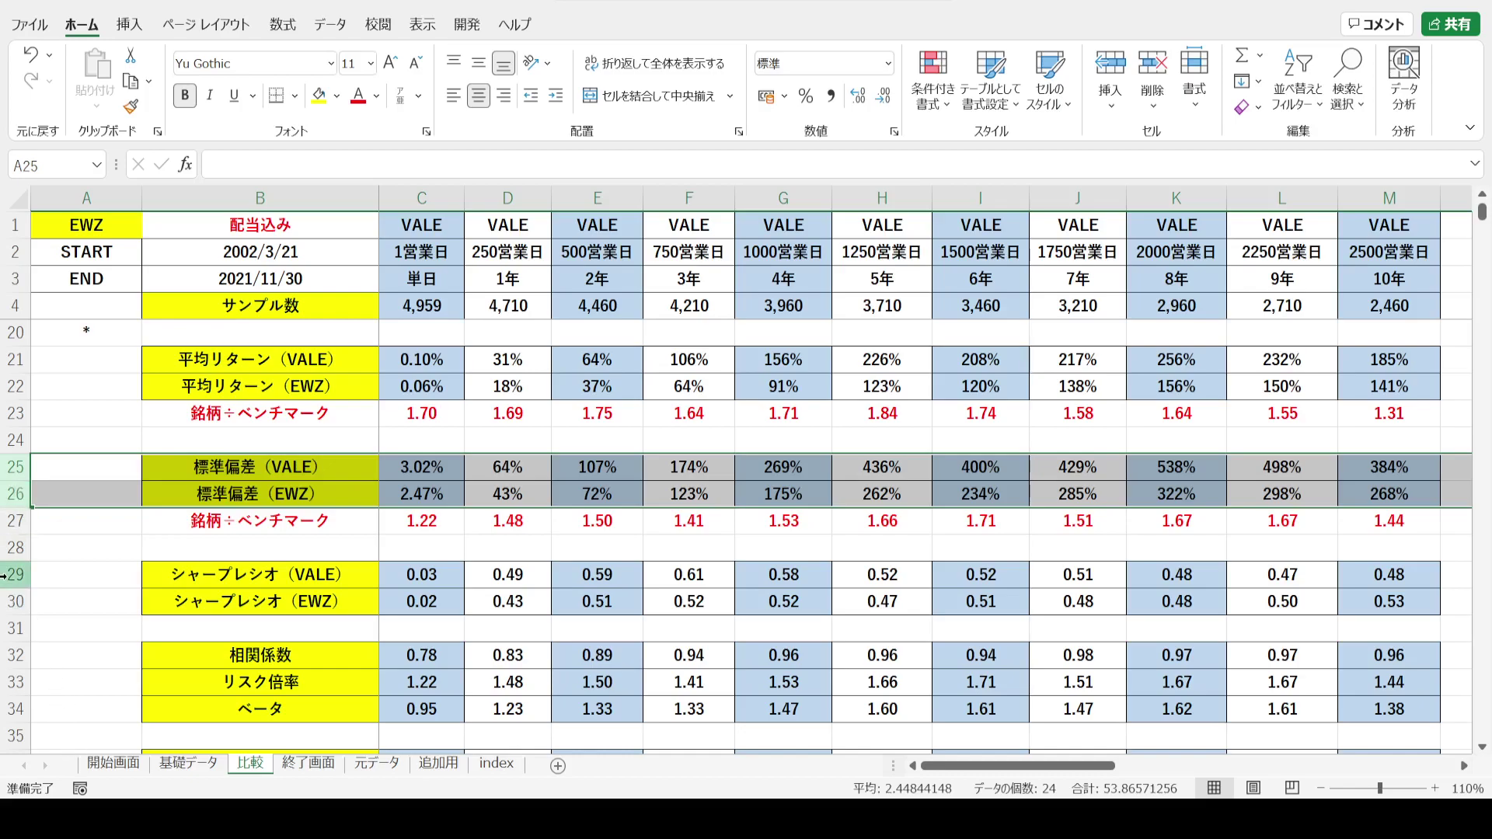
pyautogui.moveTo(4, 576); pyautogui.dragTo(4, 600)
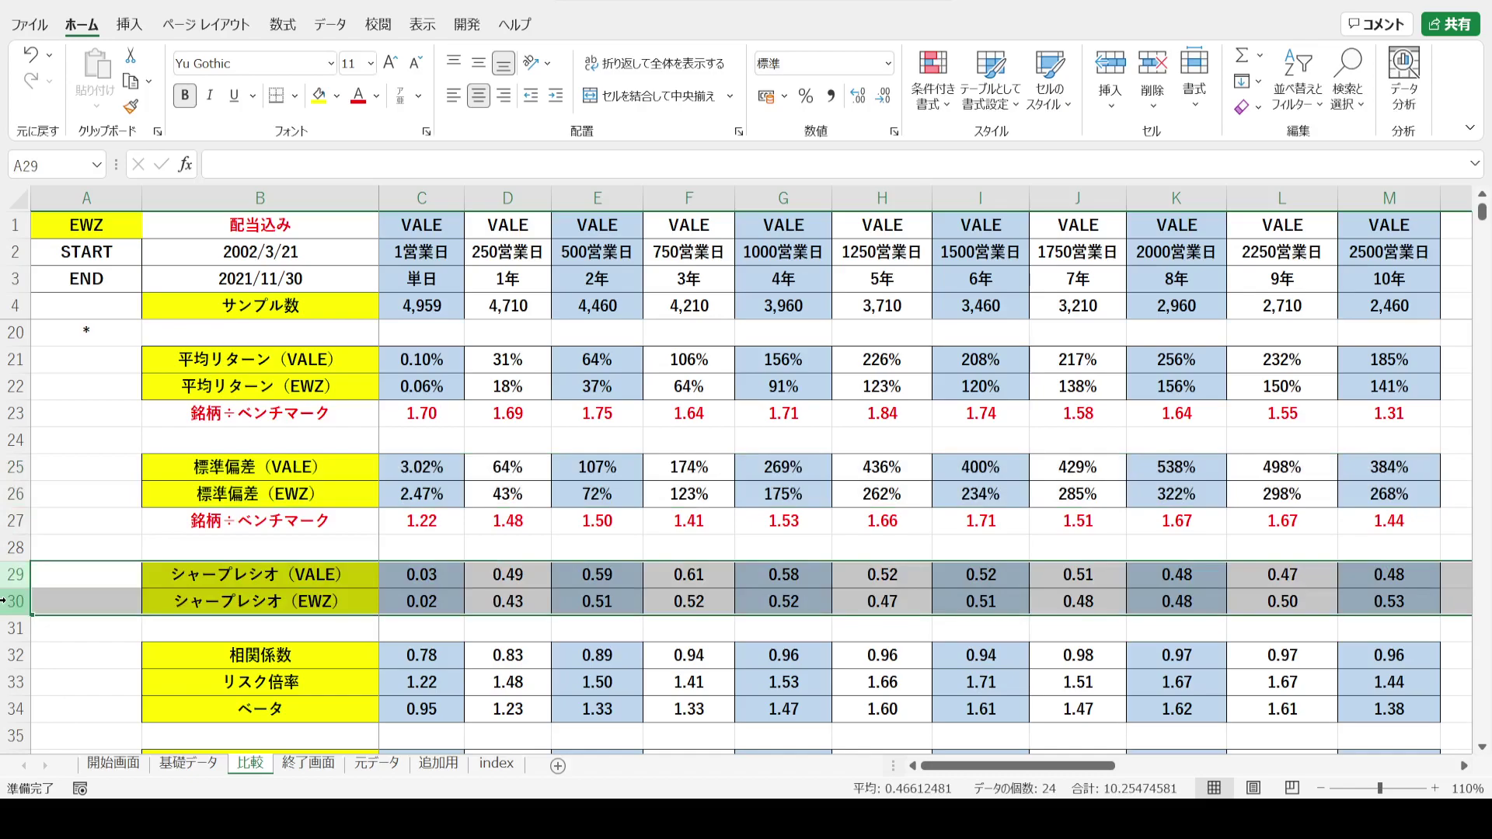
pyautogui.moveTo(416, 575); pyautogui.dragTo(1390, 600)
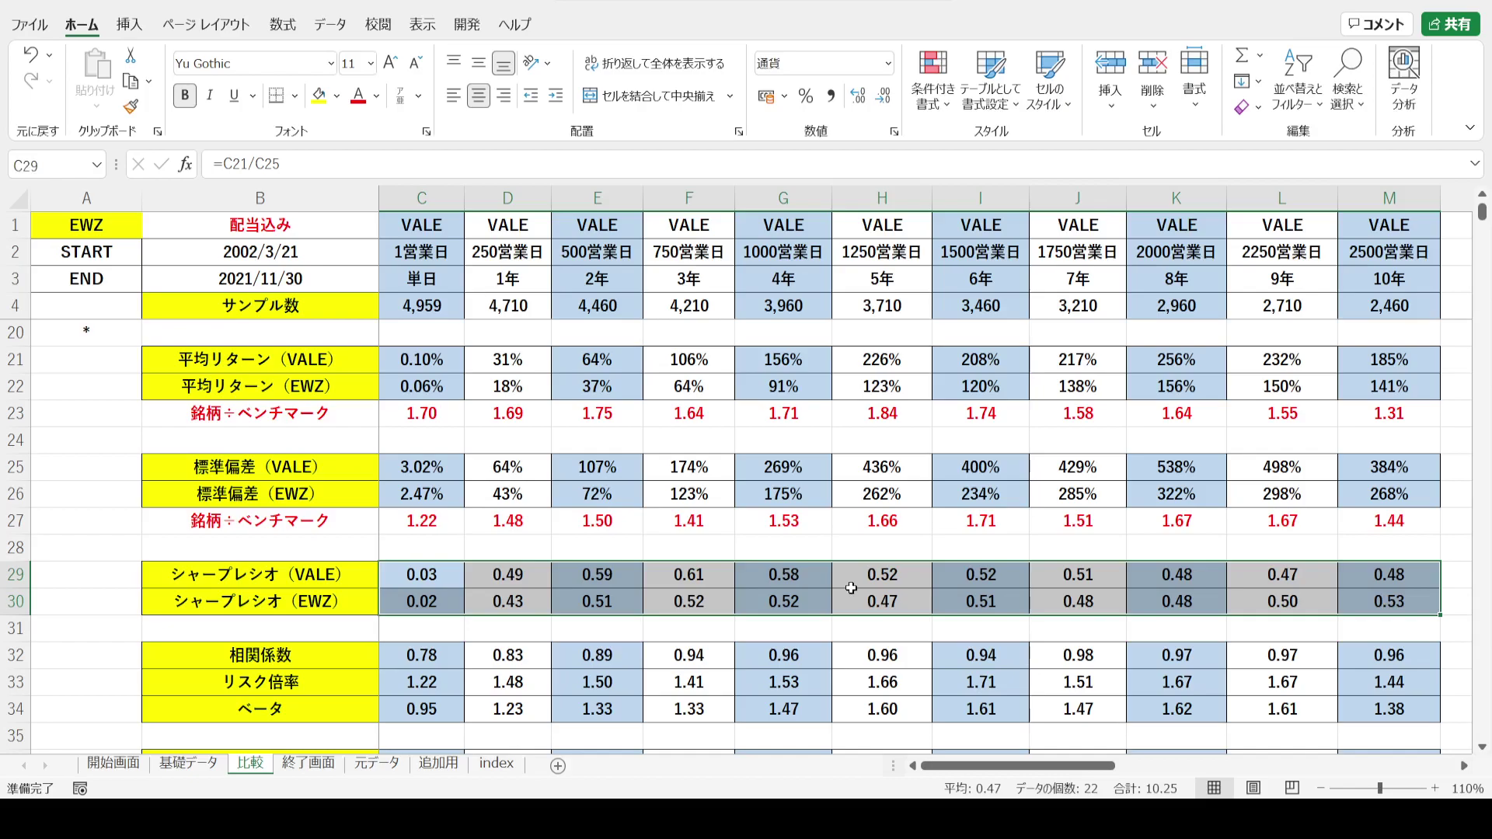
pyautogui.click(15, 361)
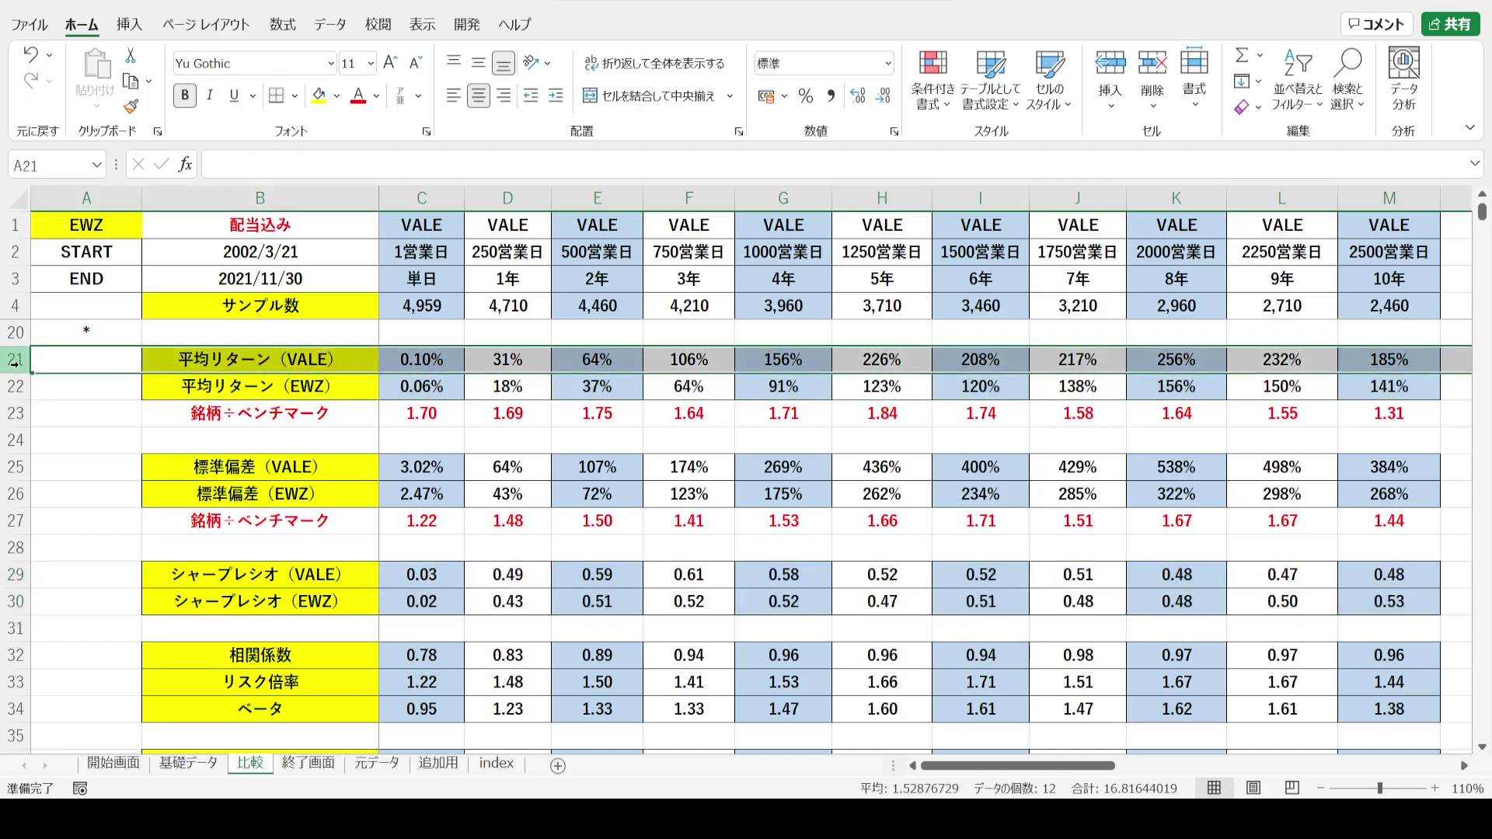
pyautogui.click(15, 469)
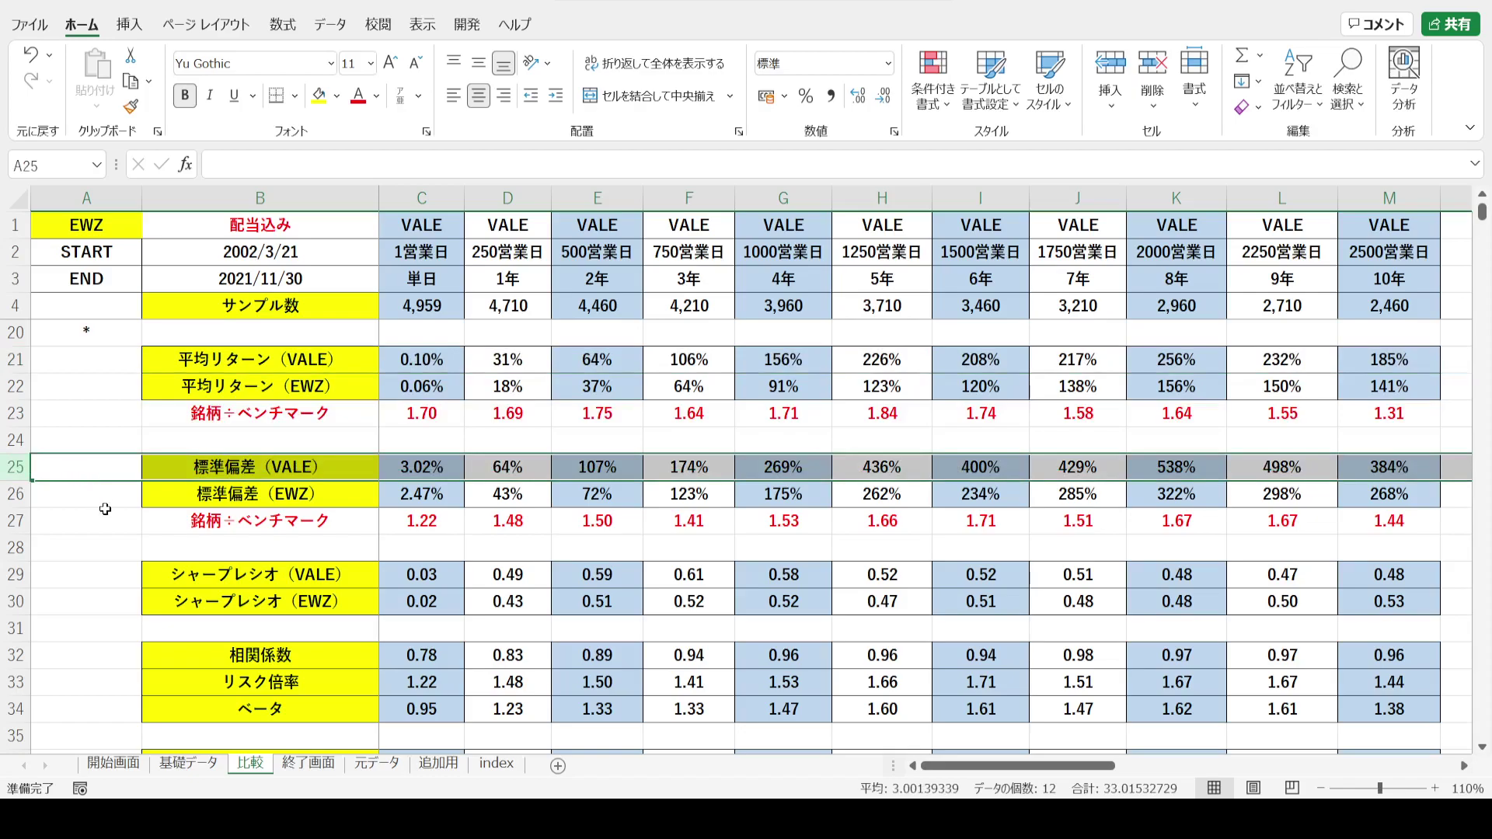
pyautogui.click(20, 575)
pyautogui.moveTo(20, 575); pyautogui.dragTo(19, 593)
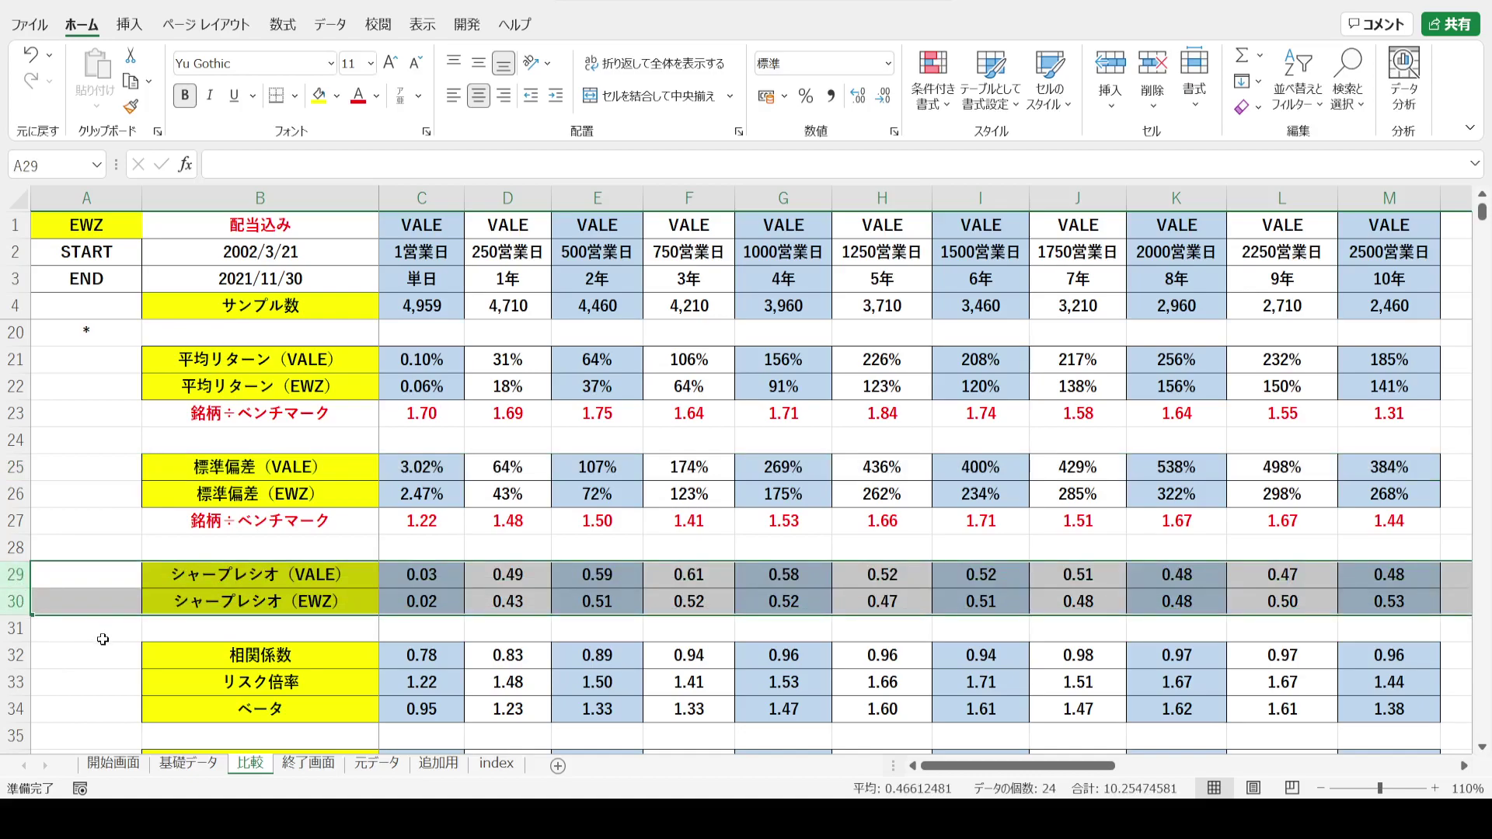
# - Examine the 相関係数 row between VALE and EWZ from 単日 to 10年, including the 5年 and 10年 columns
pyautogui.click(8, 657)
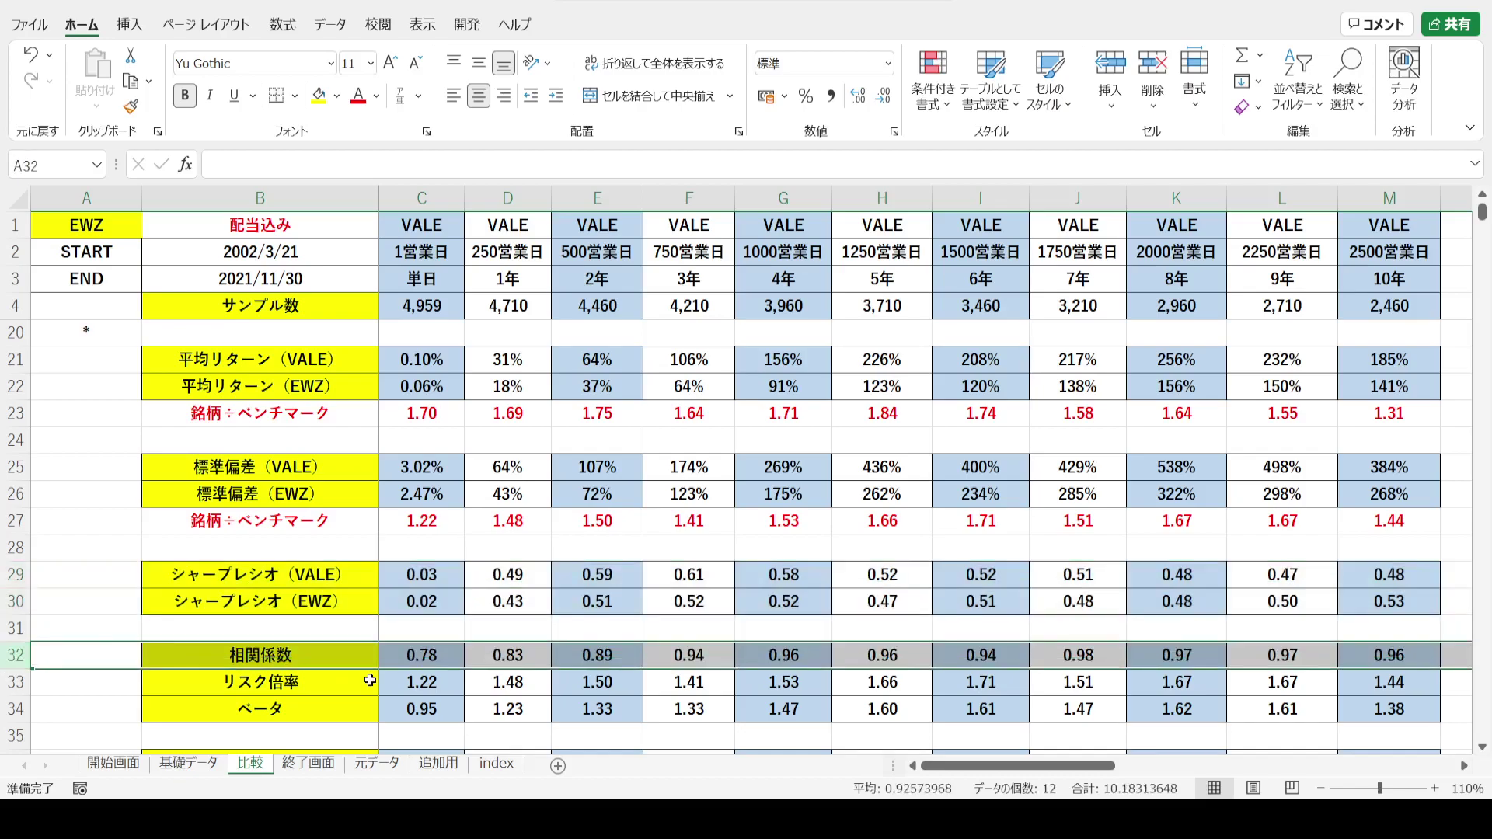
pyautogui.moveTo(400, 662); pyautogui.dragTo(1391, 660)
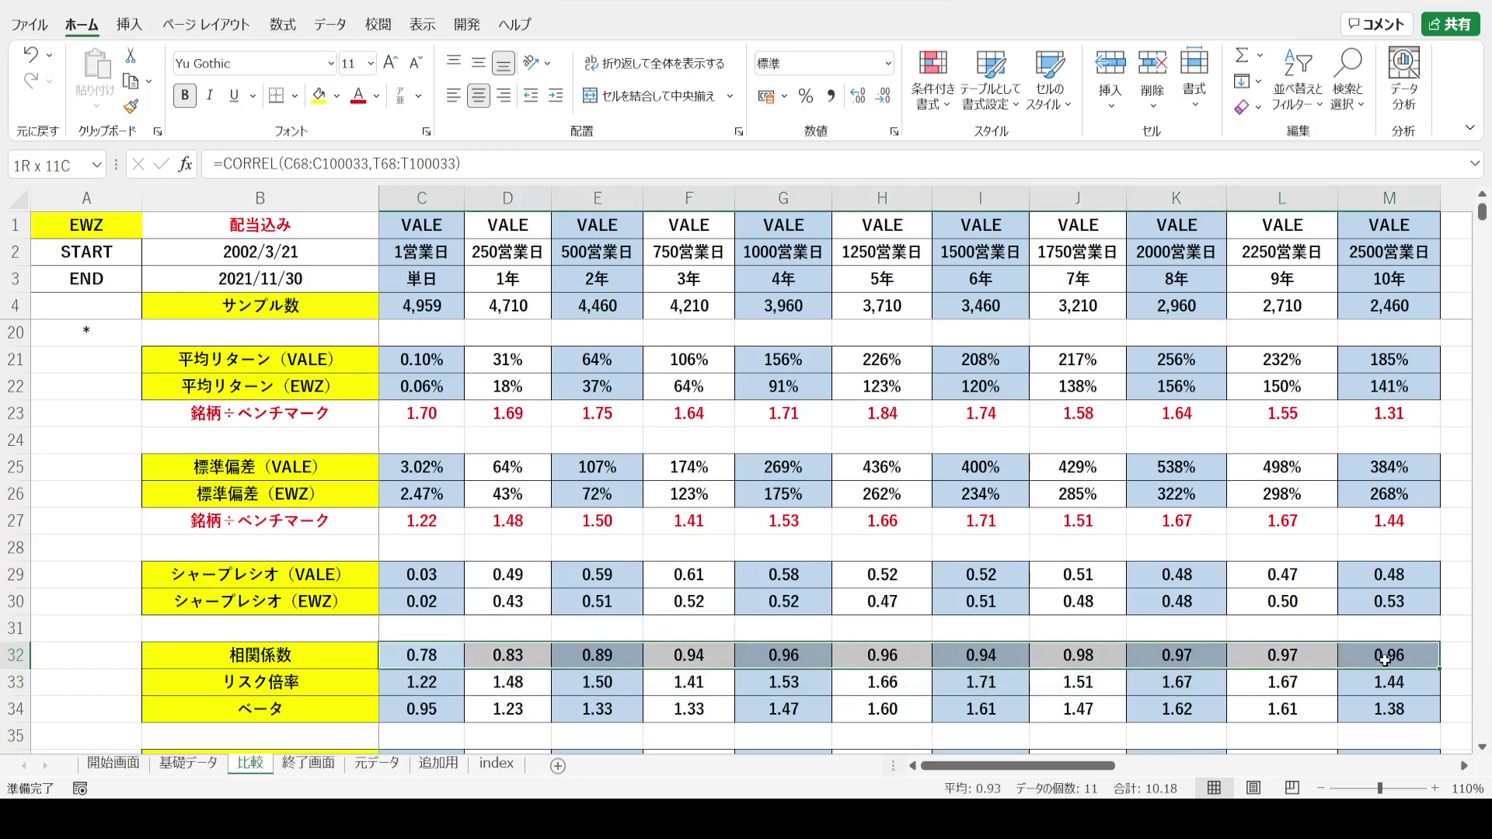
pyautogui.click(420, 193)
pyautogui.moveTo(1378, 201)
pyautogui.mouseDown()
pyautogui.moveTo(1326, 201)
pyautogui.moveTo(1379, 200)
pyautogui.mouseUp()
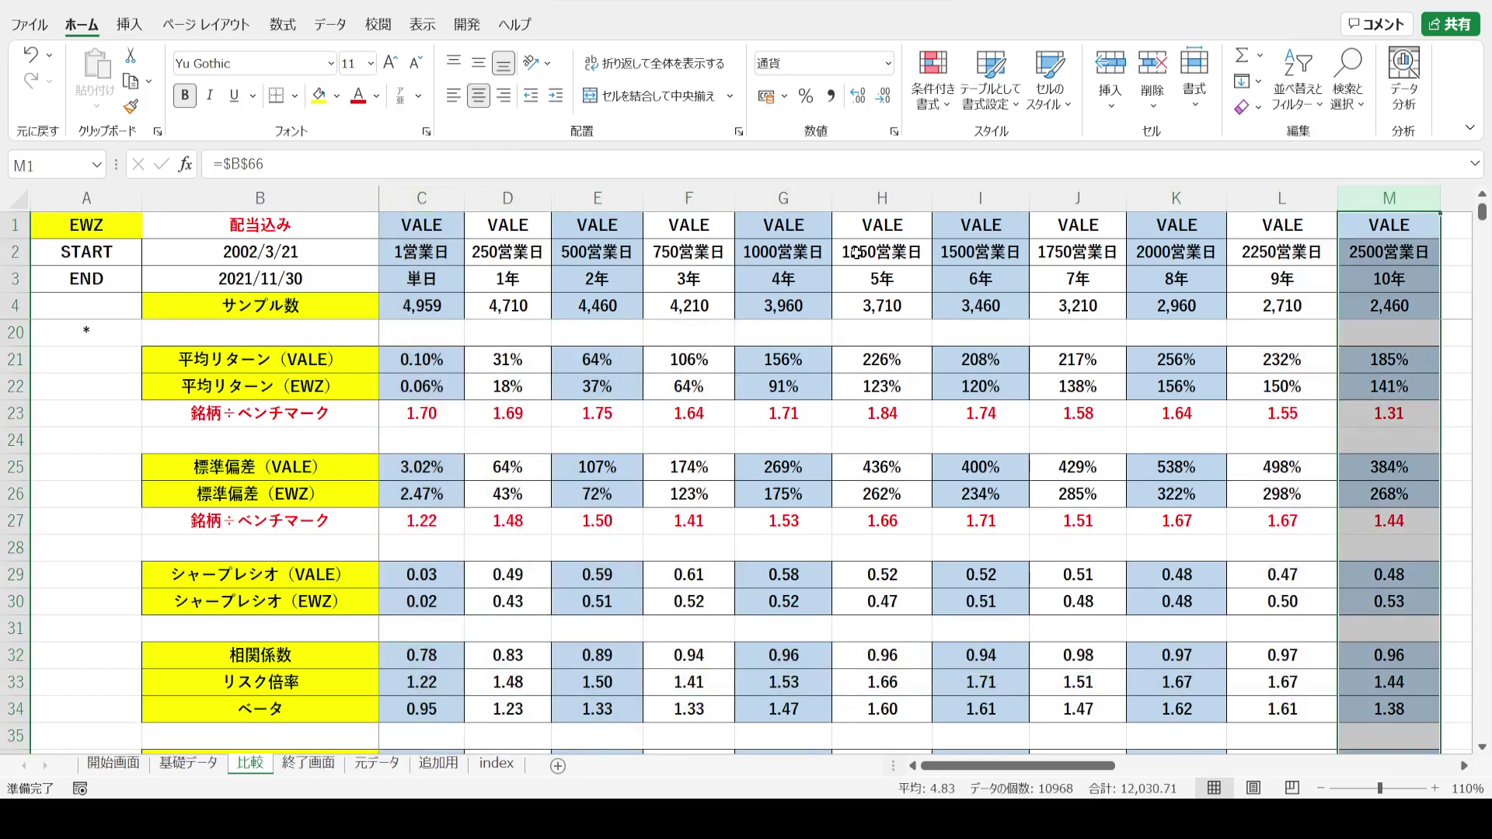
pyautogui.click(872, 200)
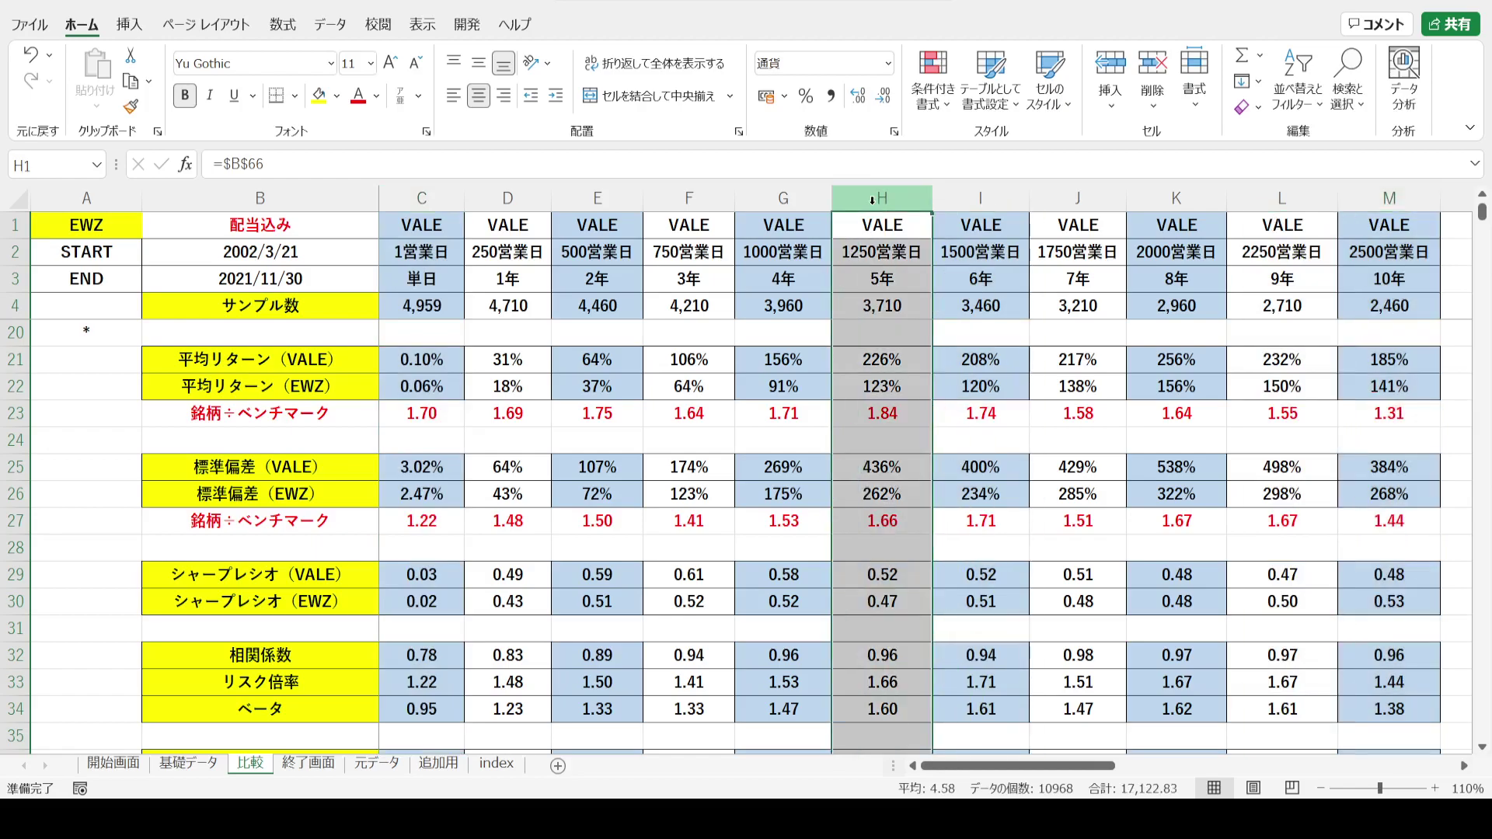
pyautogui.moveTo(394, 655); pyautogui.dragTo(1399, 661)
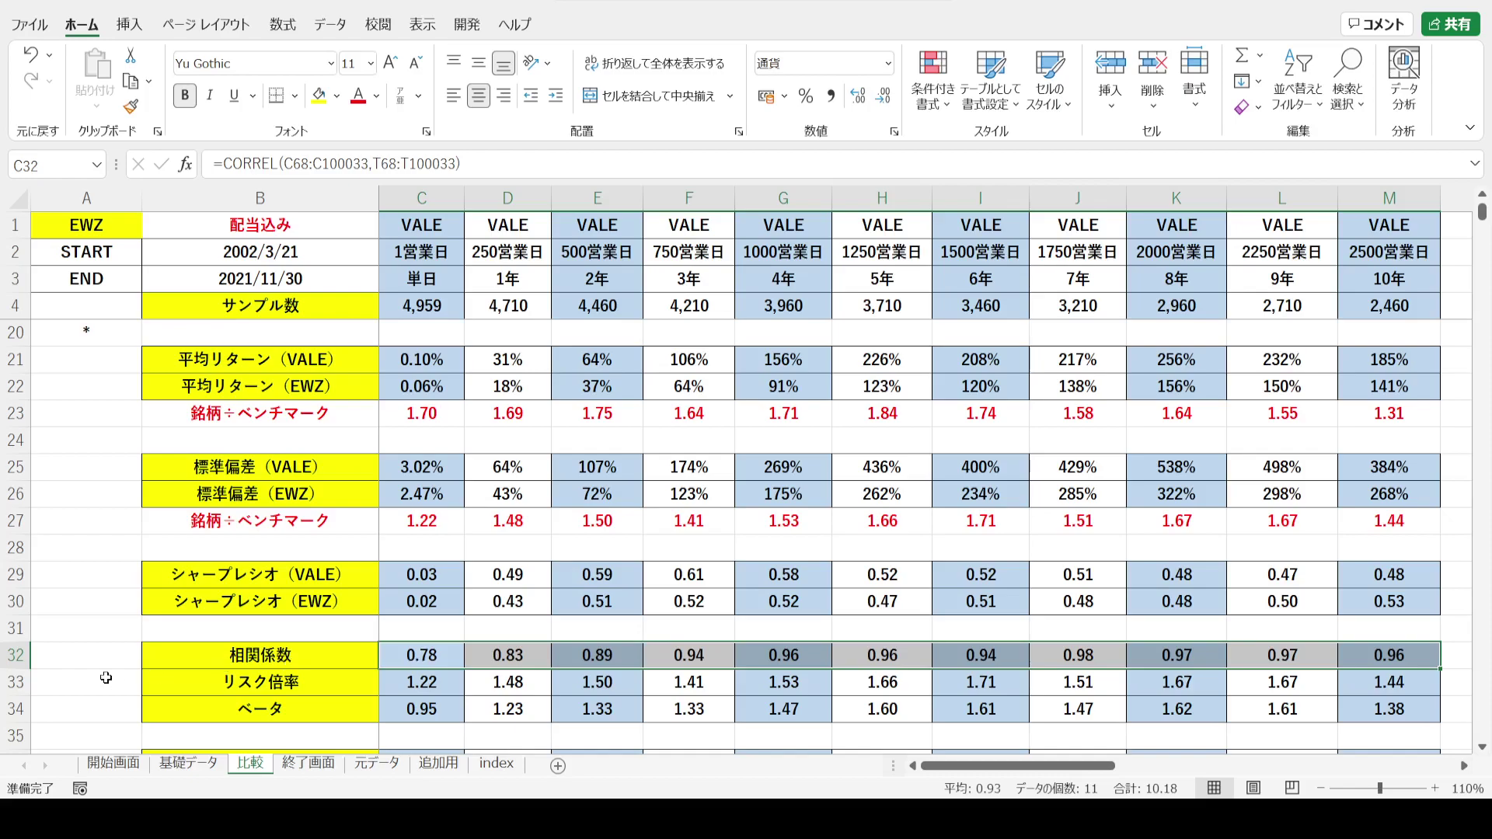
# - Check the リスク倍率 row against the standard deviation's 銘柄÷ベンチマーク row, and review the ベータ row
pyautogui.click(11, 682)
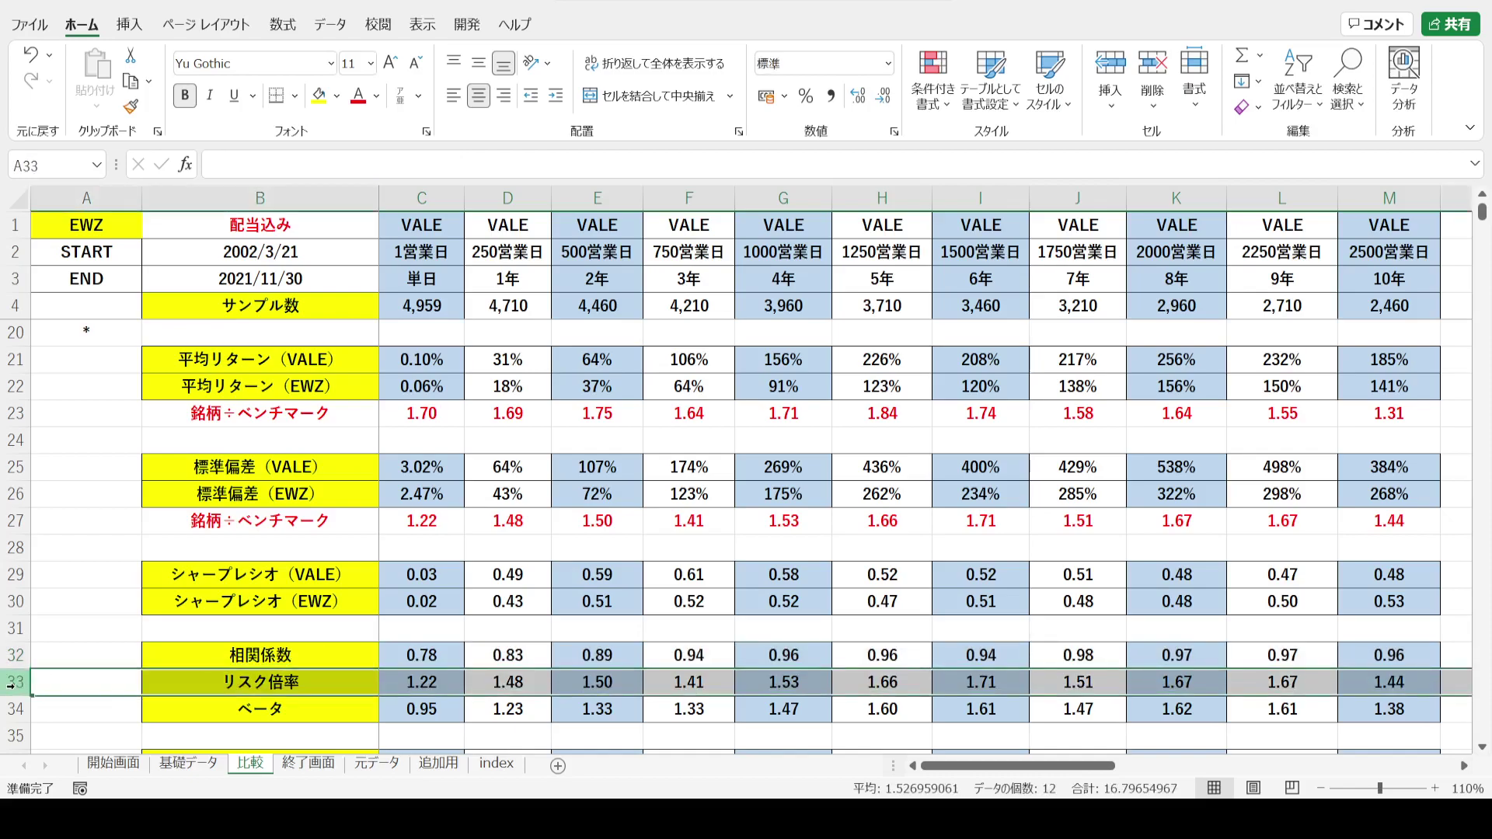
pyautogui.click(11, 602)
pyautogui.click(9, 522)
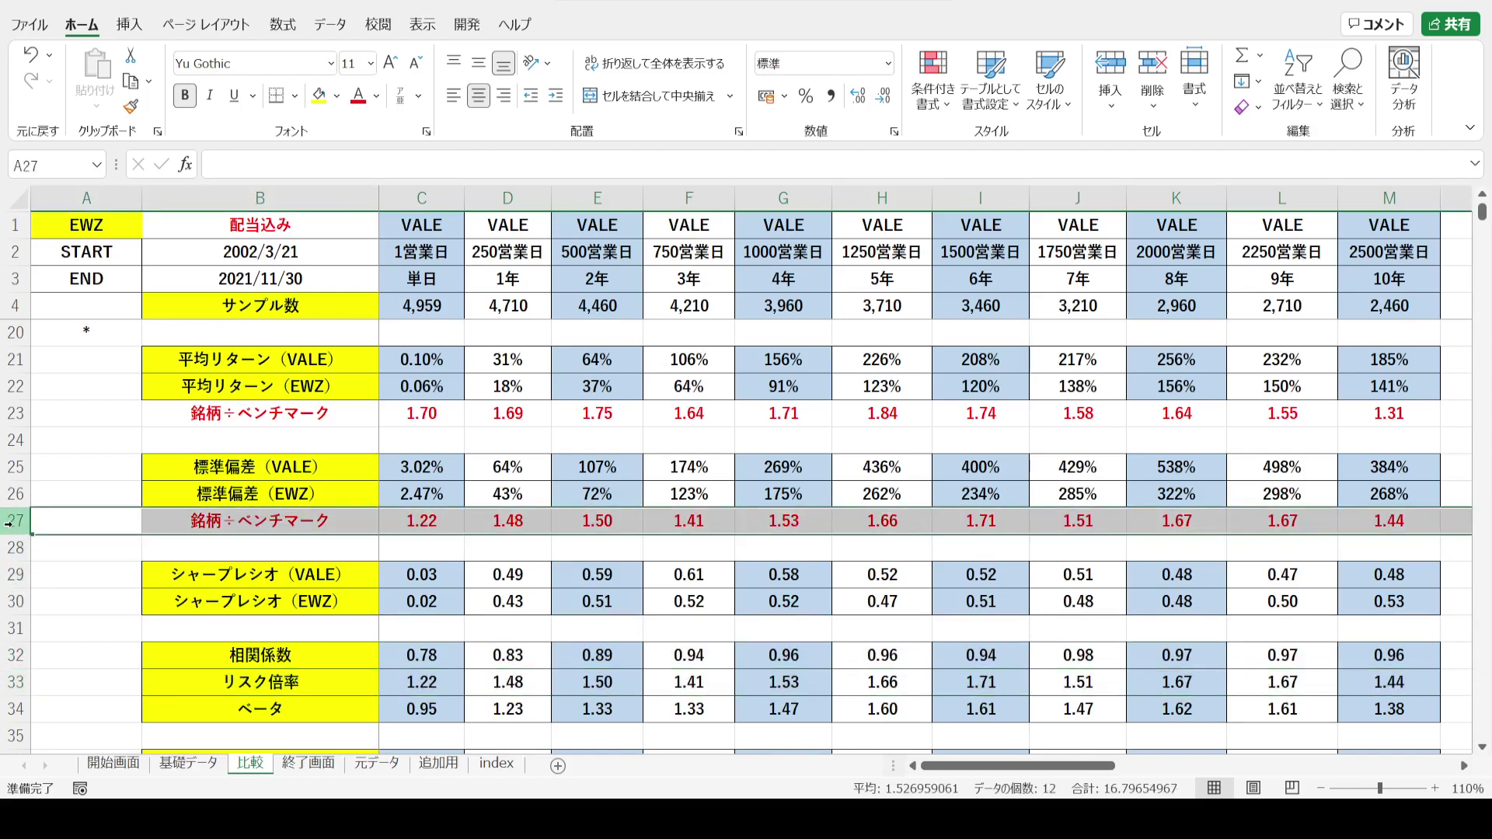
pyautogui.click(11, 709)
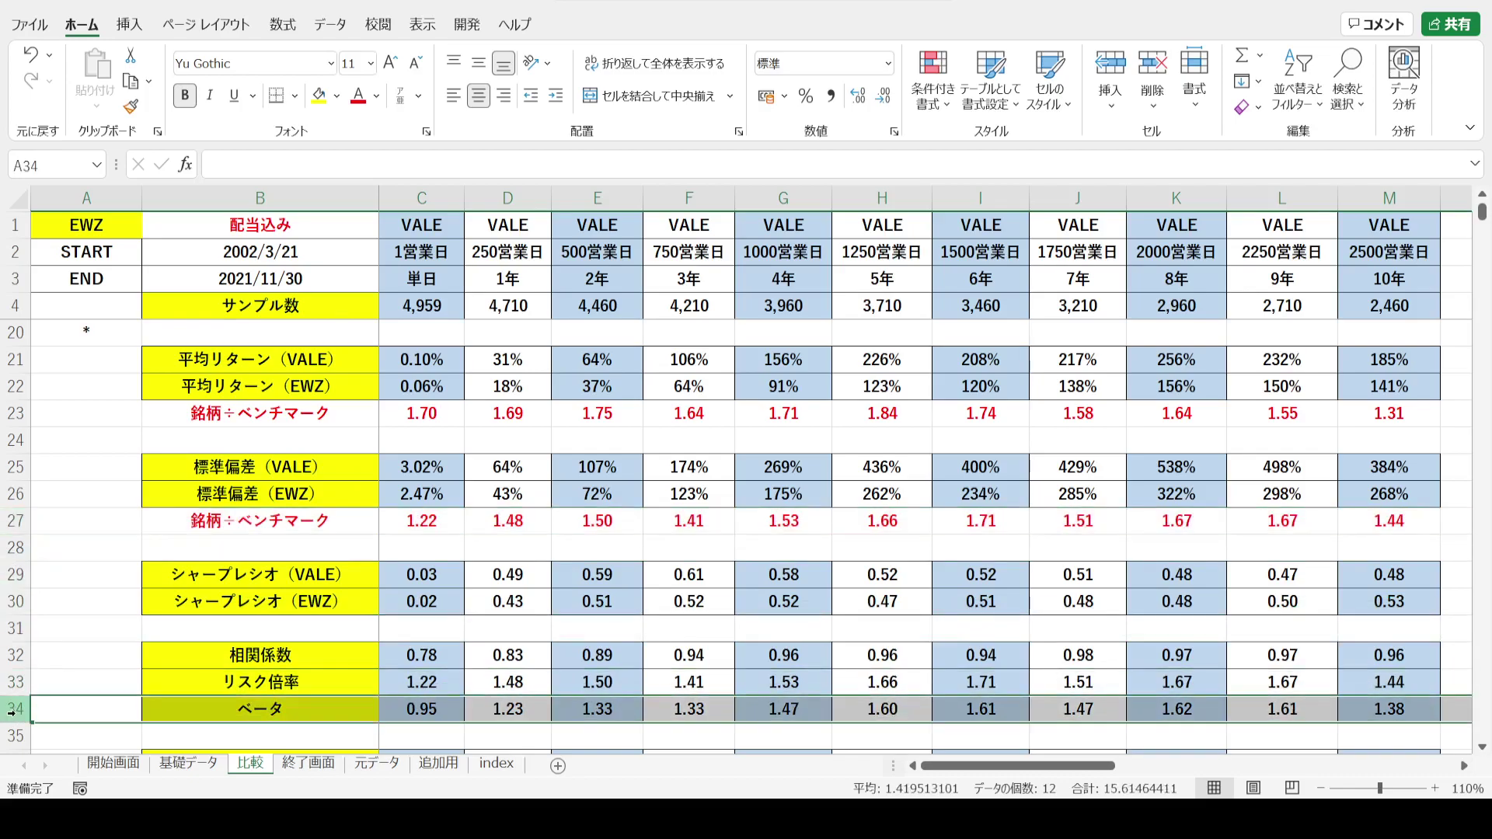
# - Examine how the 1営業日 VALE average return splits into ベータによるリターン and アルファによるリターン, including both 構成比率 formulas
pyautogui.click(78, 713)
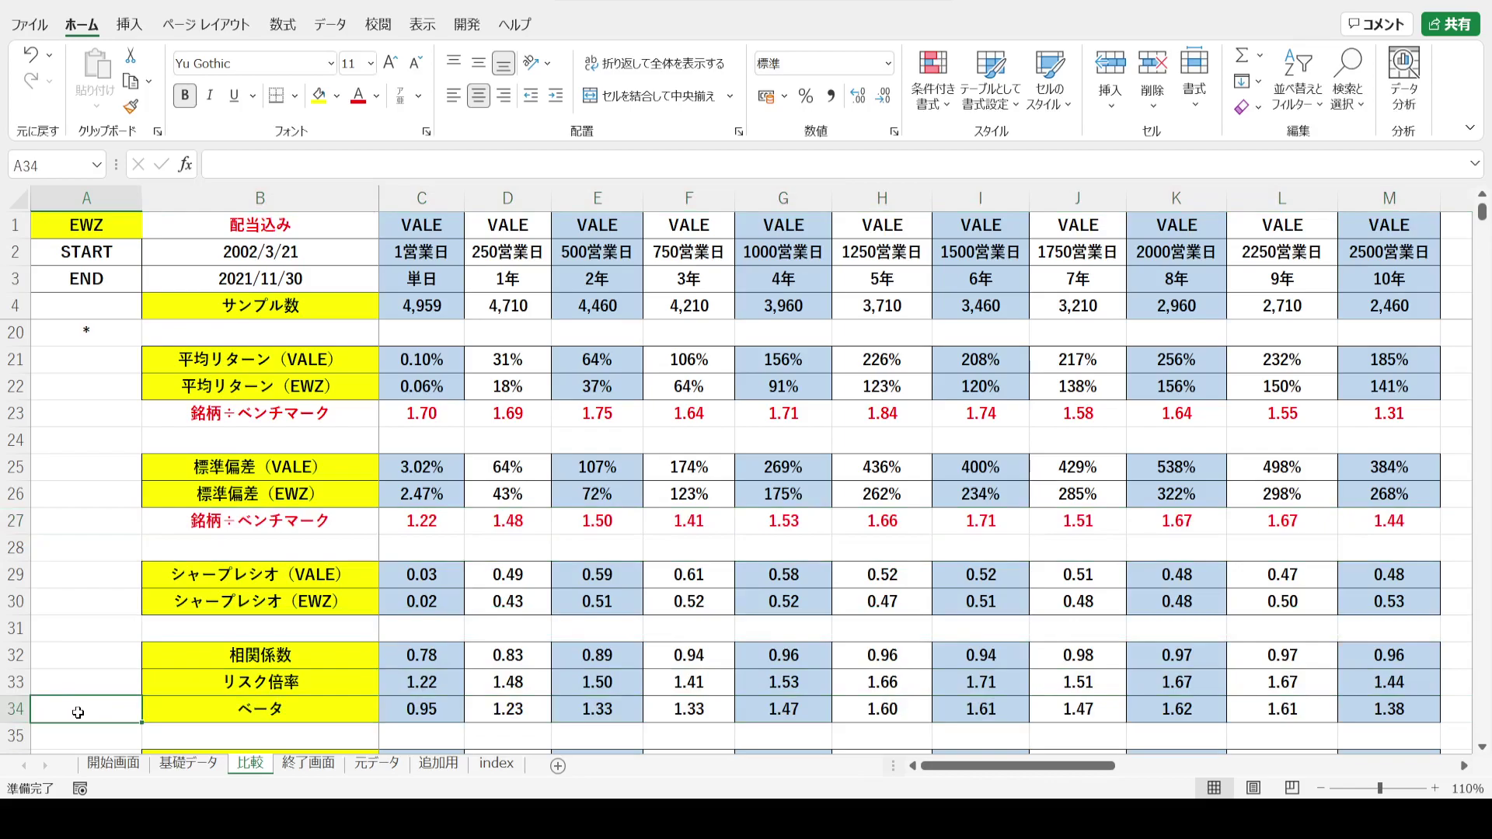
pyautogui.hotkey('ctrl', 'Down')
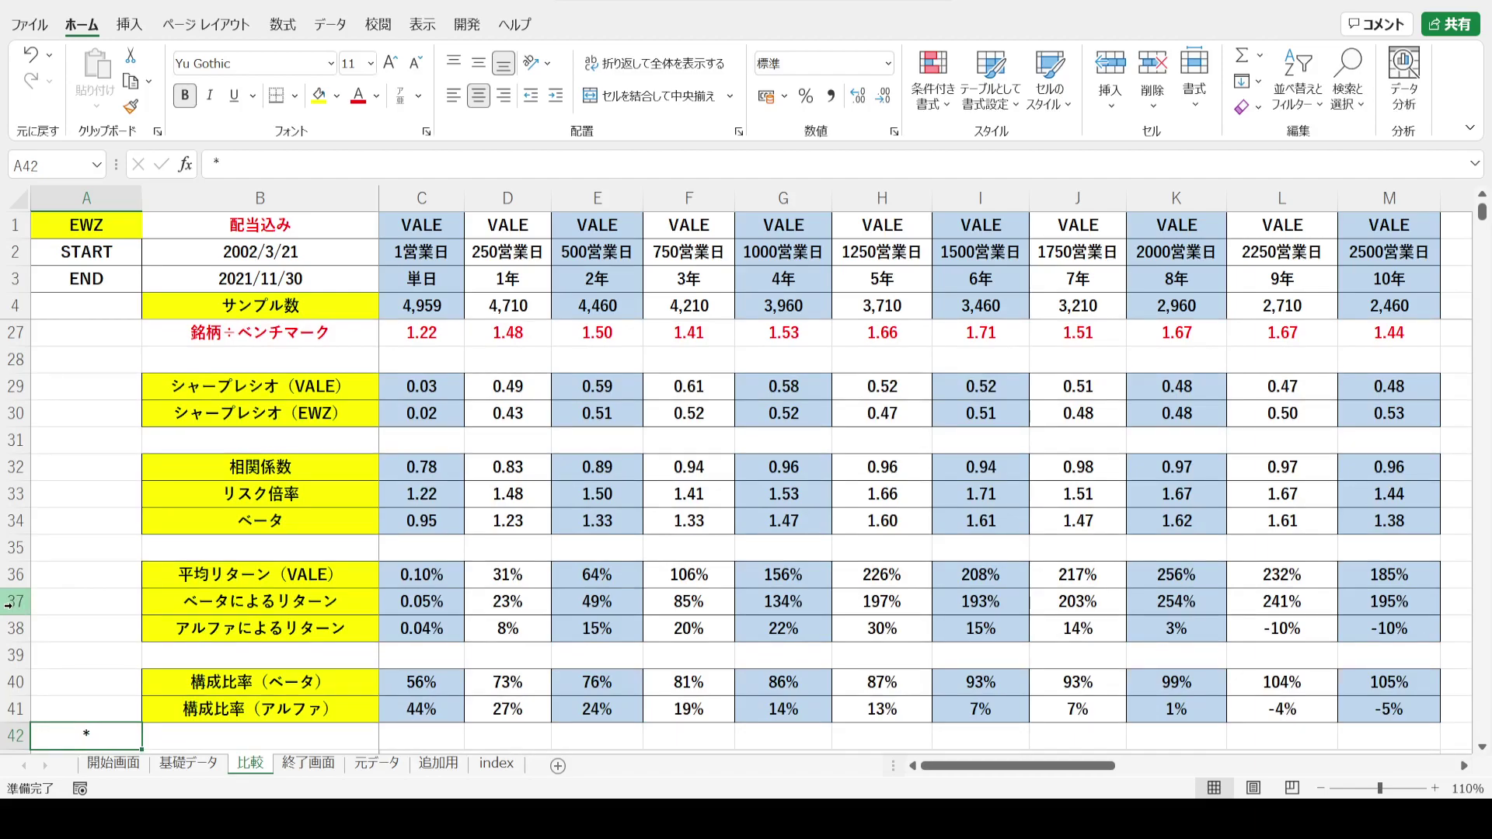
pyautogui.moveTo(9, 603); pyautogui.dragTo(15, 628)
pyautogui.click(421, 199)
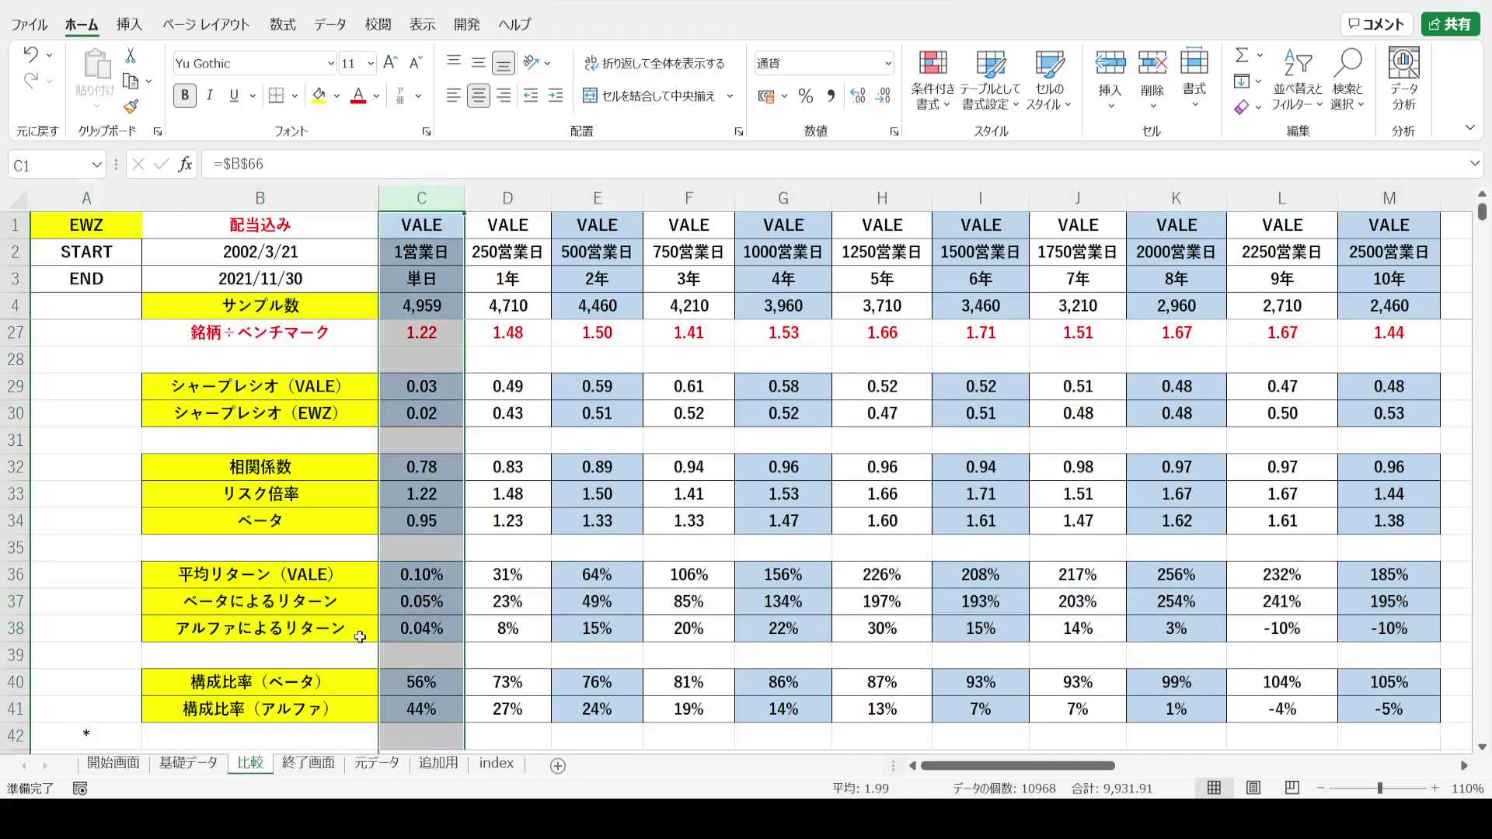
pyautogui.click(16, 603)
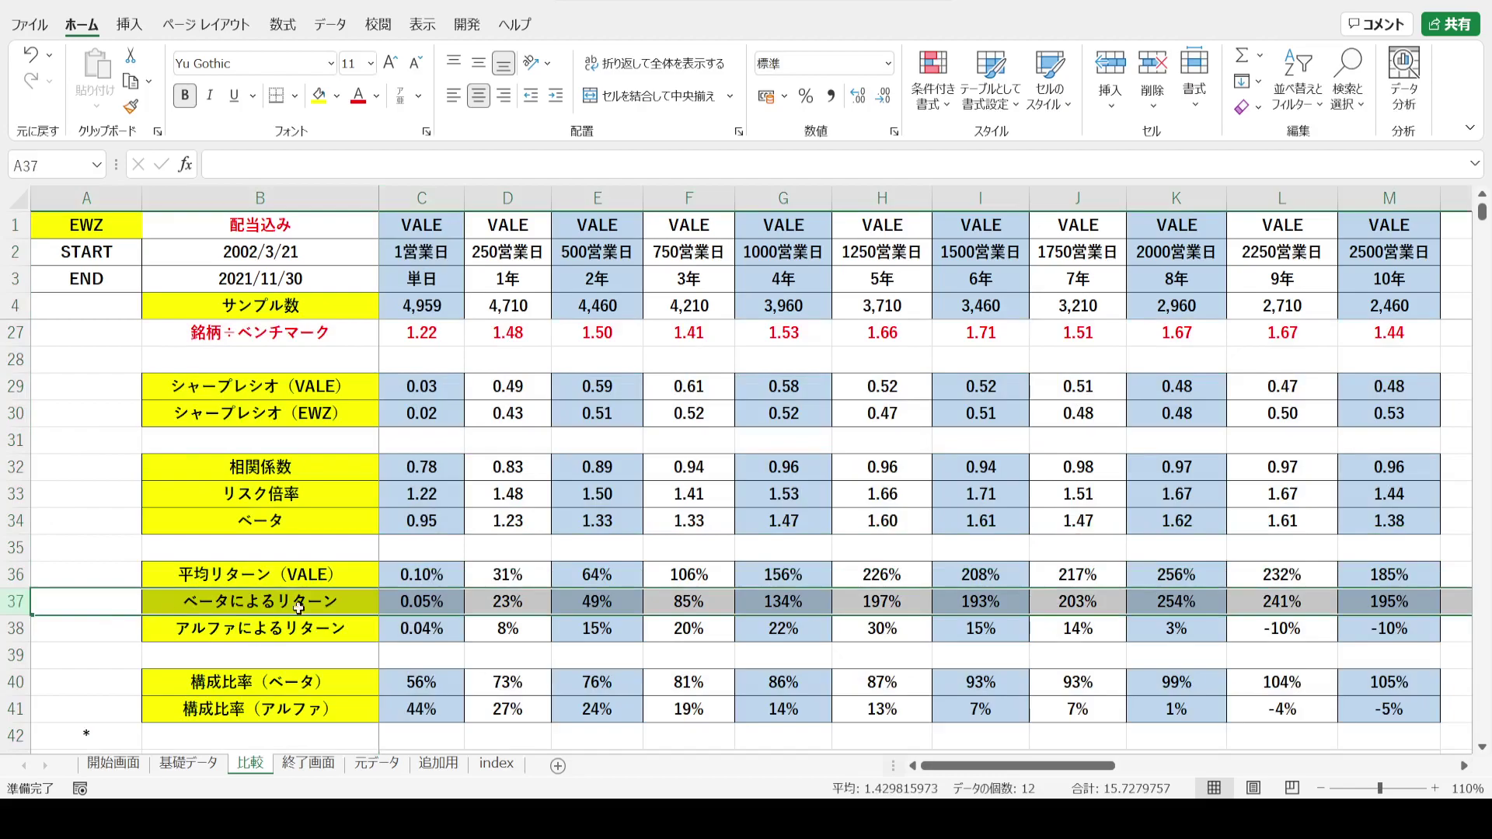
pyautogui.click(393, 606)
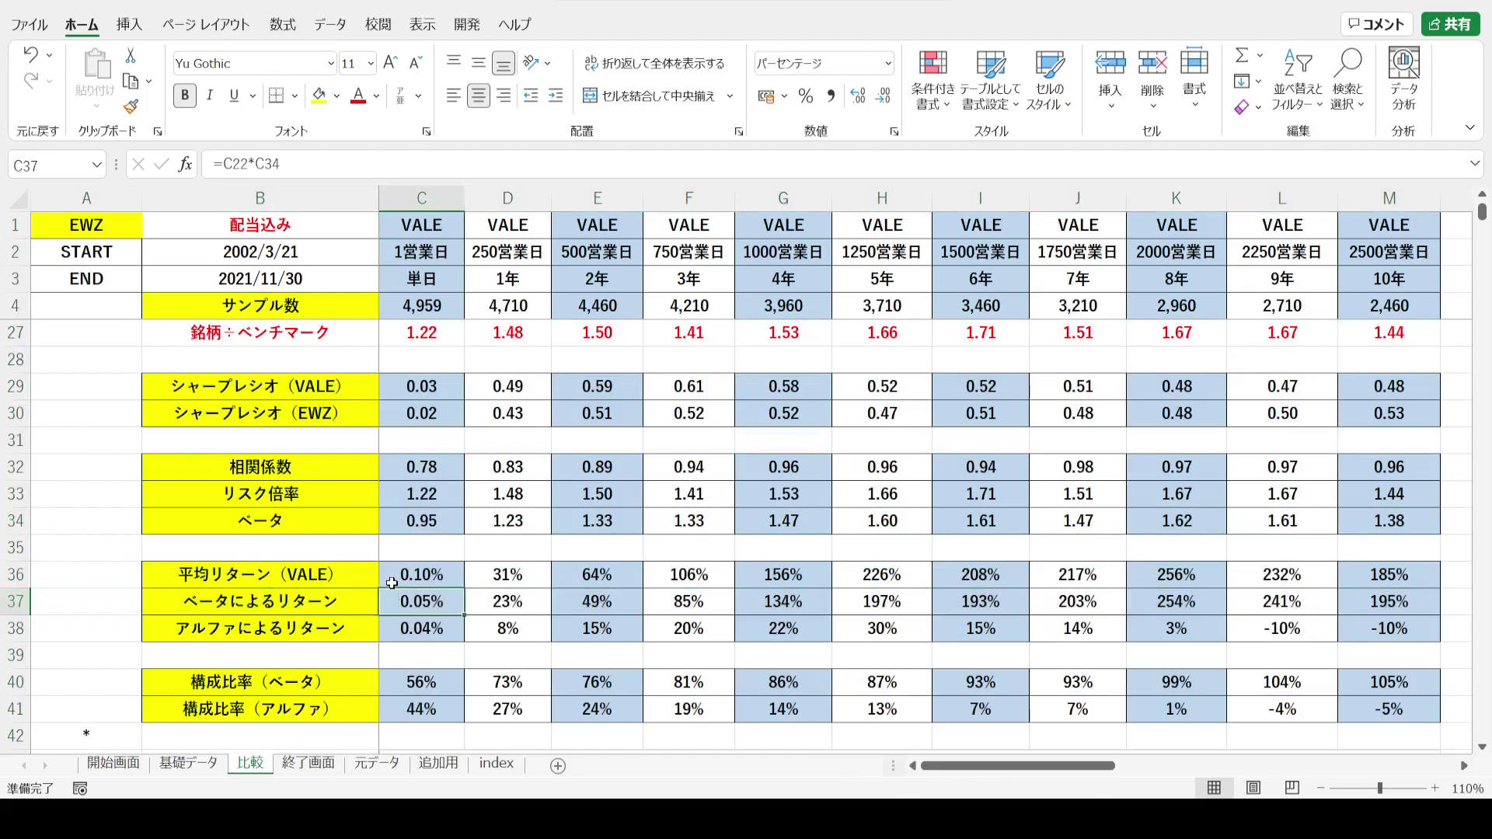
pyautogui.click(391, 579)
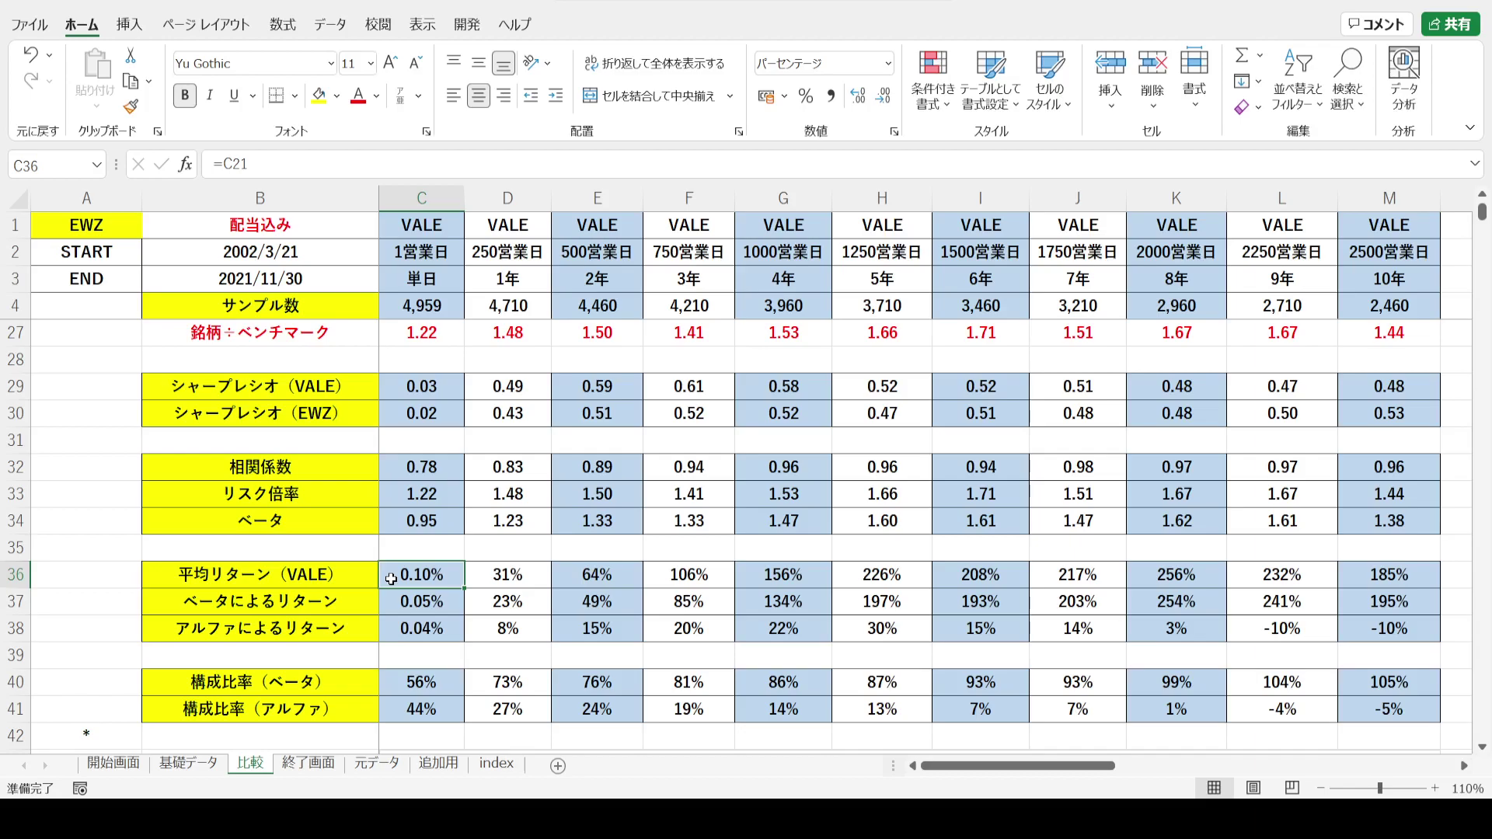
pyautogui.click(388, 675)
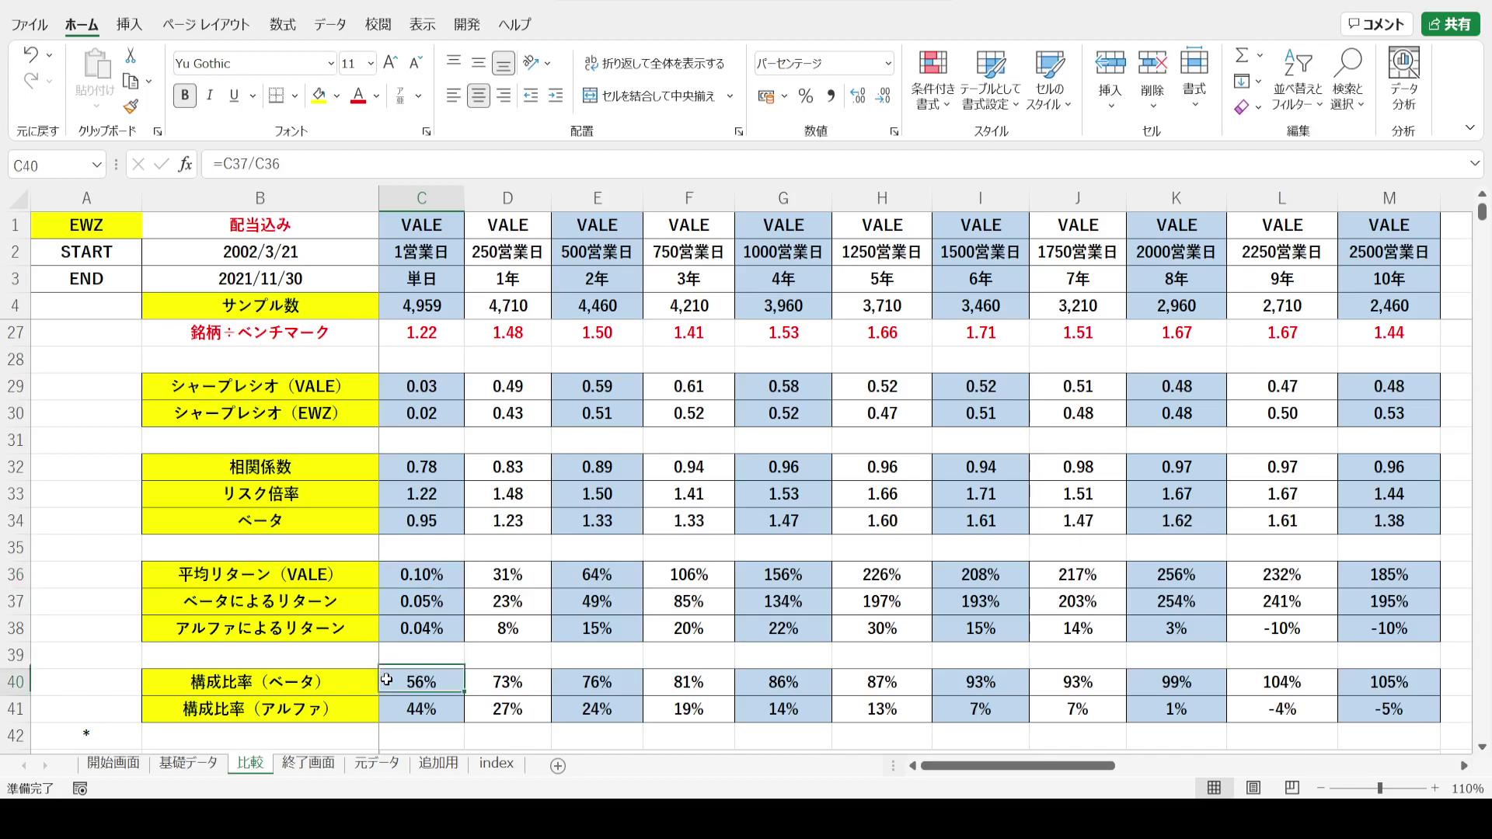
pyautogui.click(387, 595)
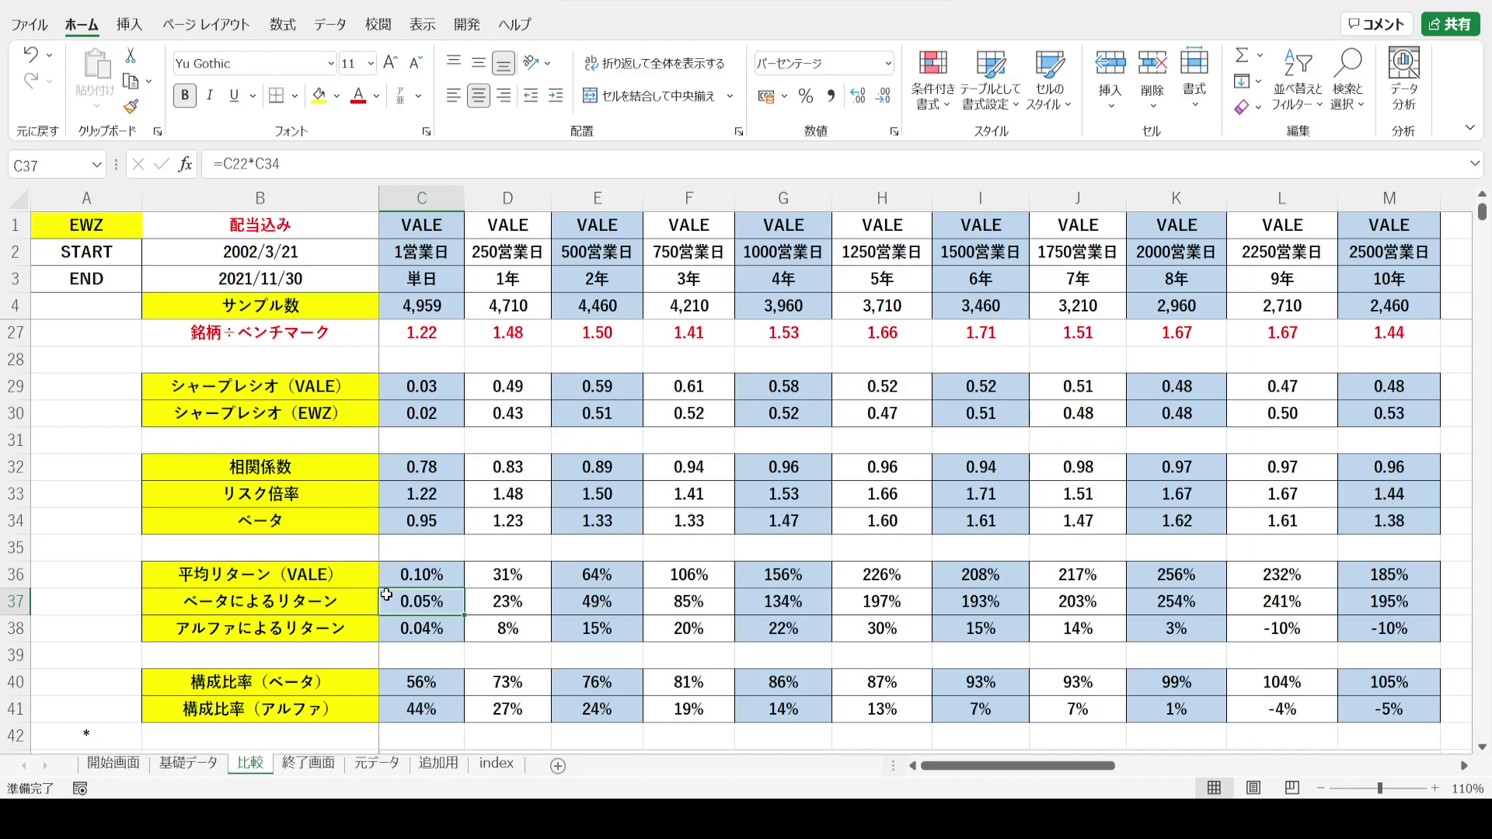
pyautogui.click(397, 711)
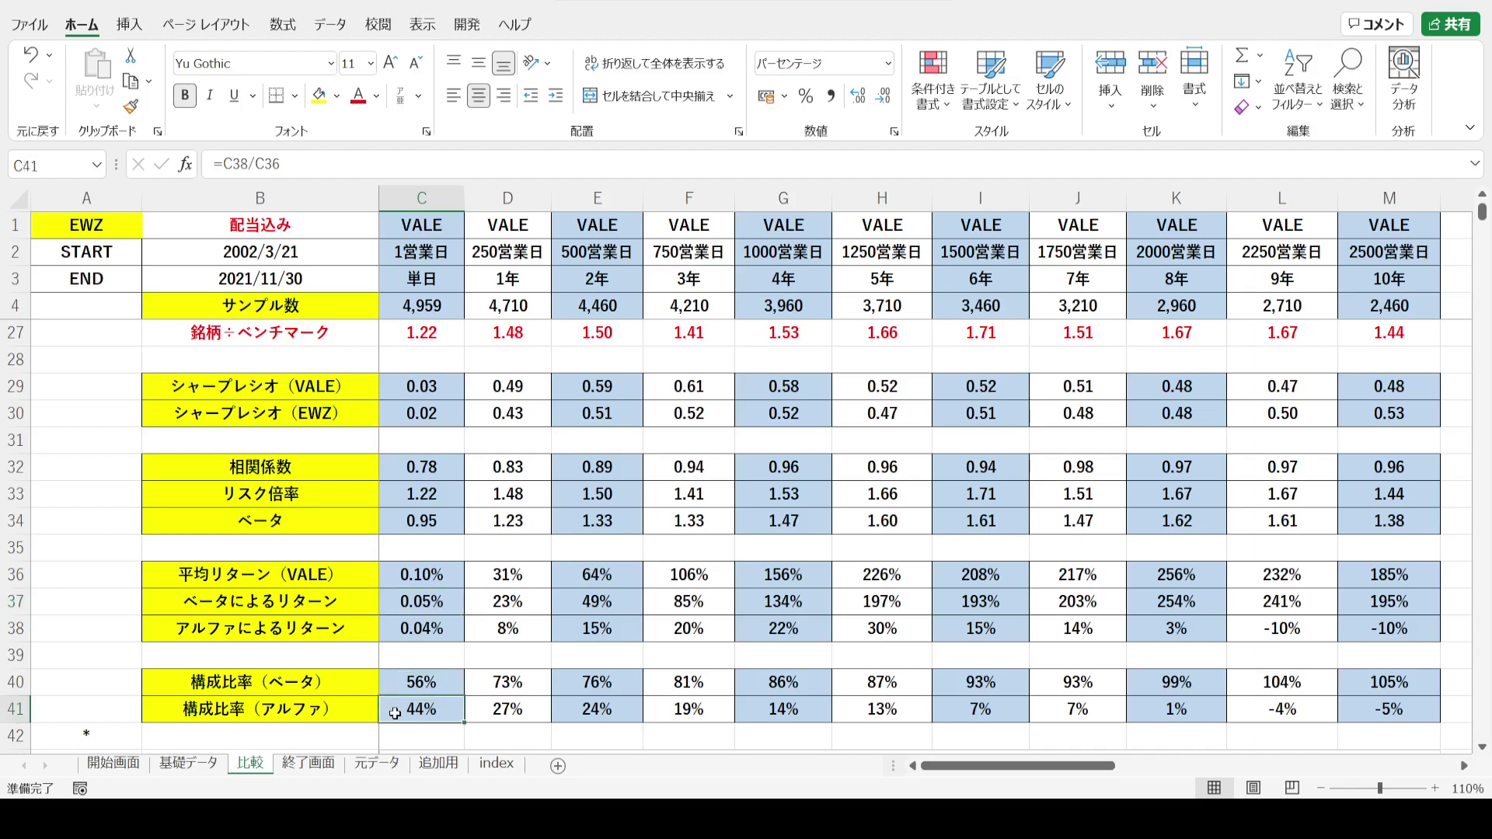
pyautogui.click(390, 631)
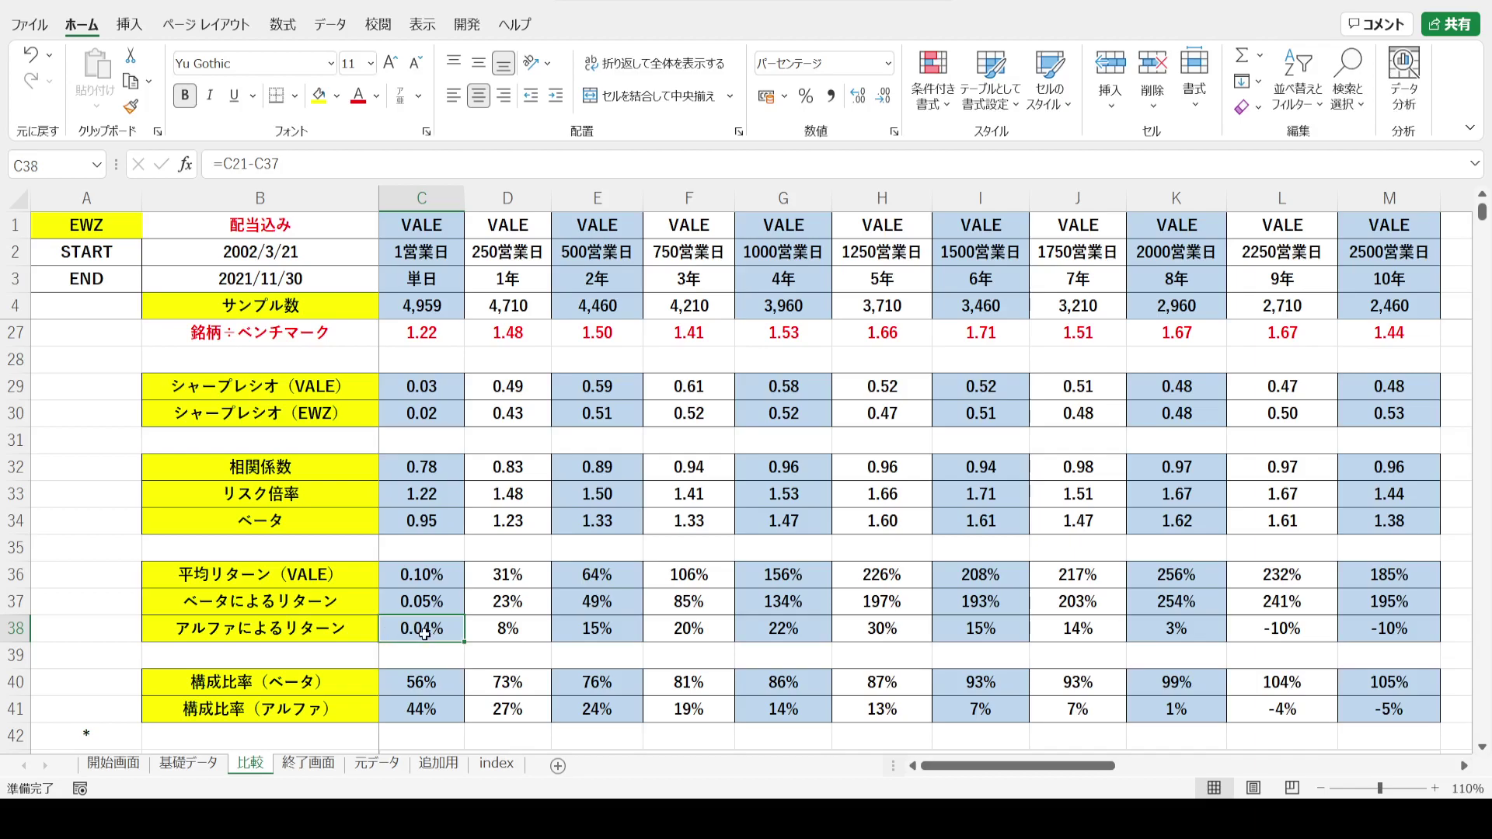
# - Examine the 2500営業日 column's average return, beta and alpha returns, and both 構成比率 values
pyautogui.click(1283, 198)
pyautogui.click(1377, 198)
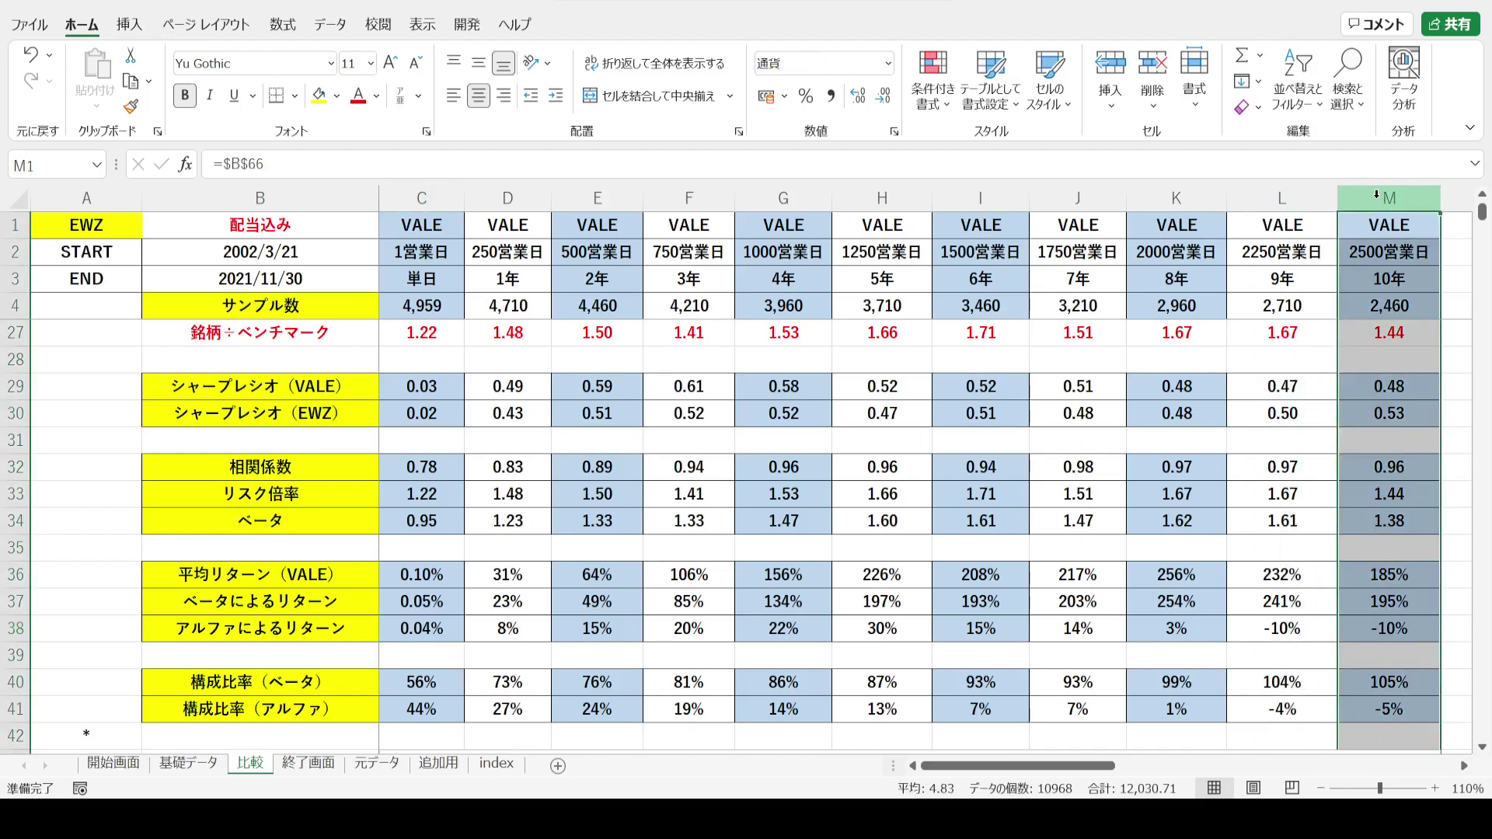
pyautogui.click(1356, 577)
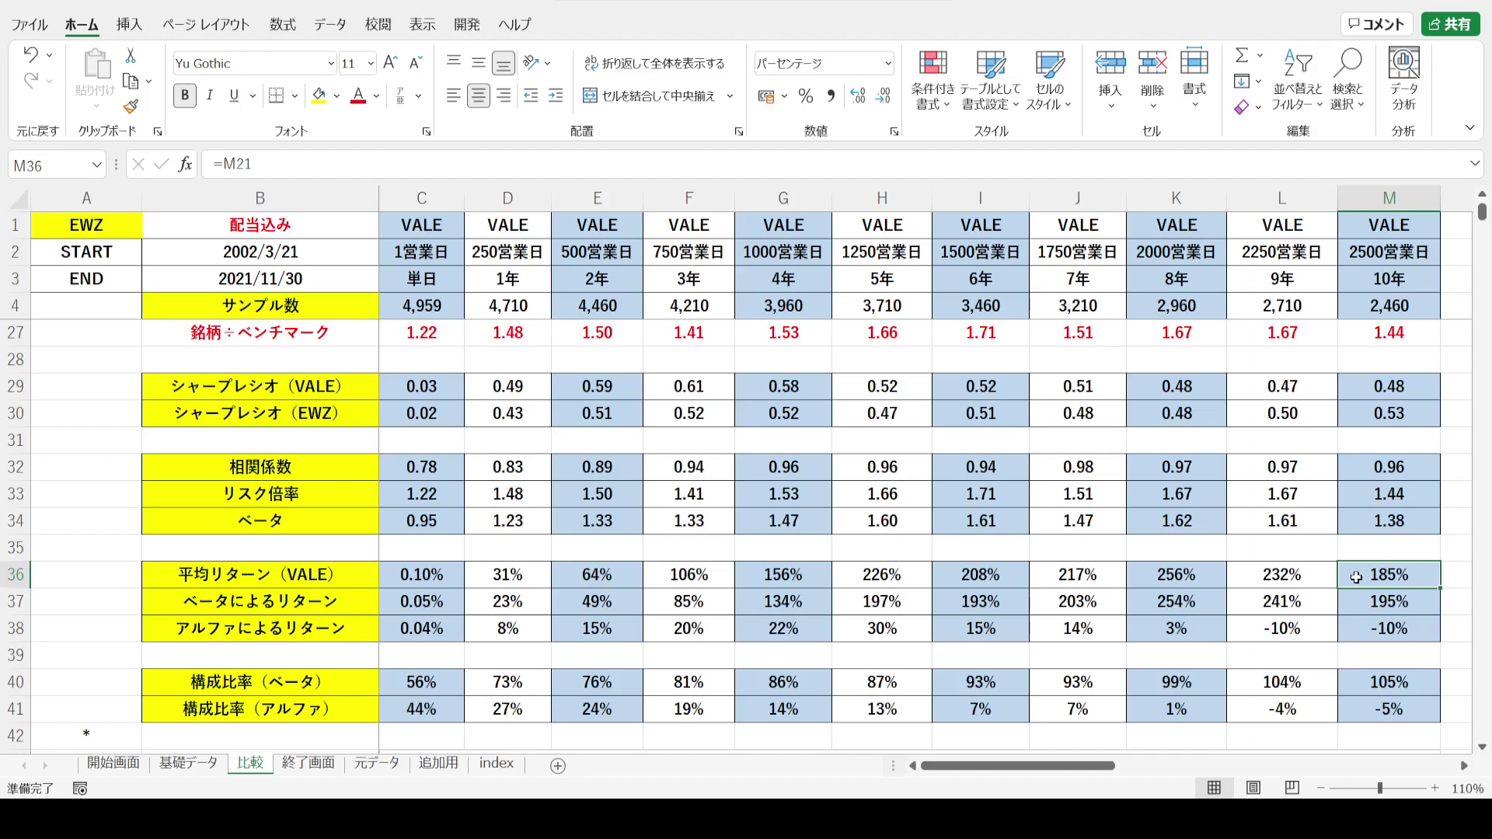
pyautogui.press('Down')
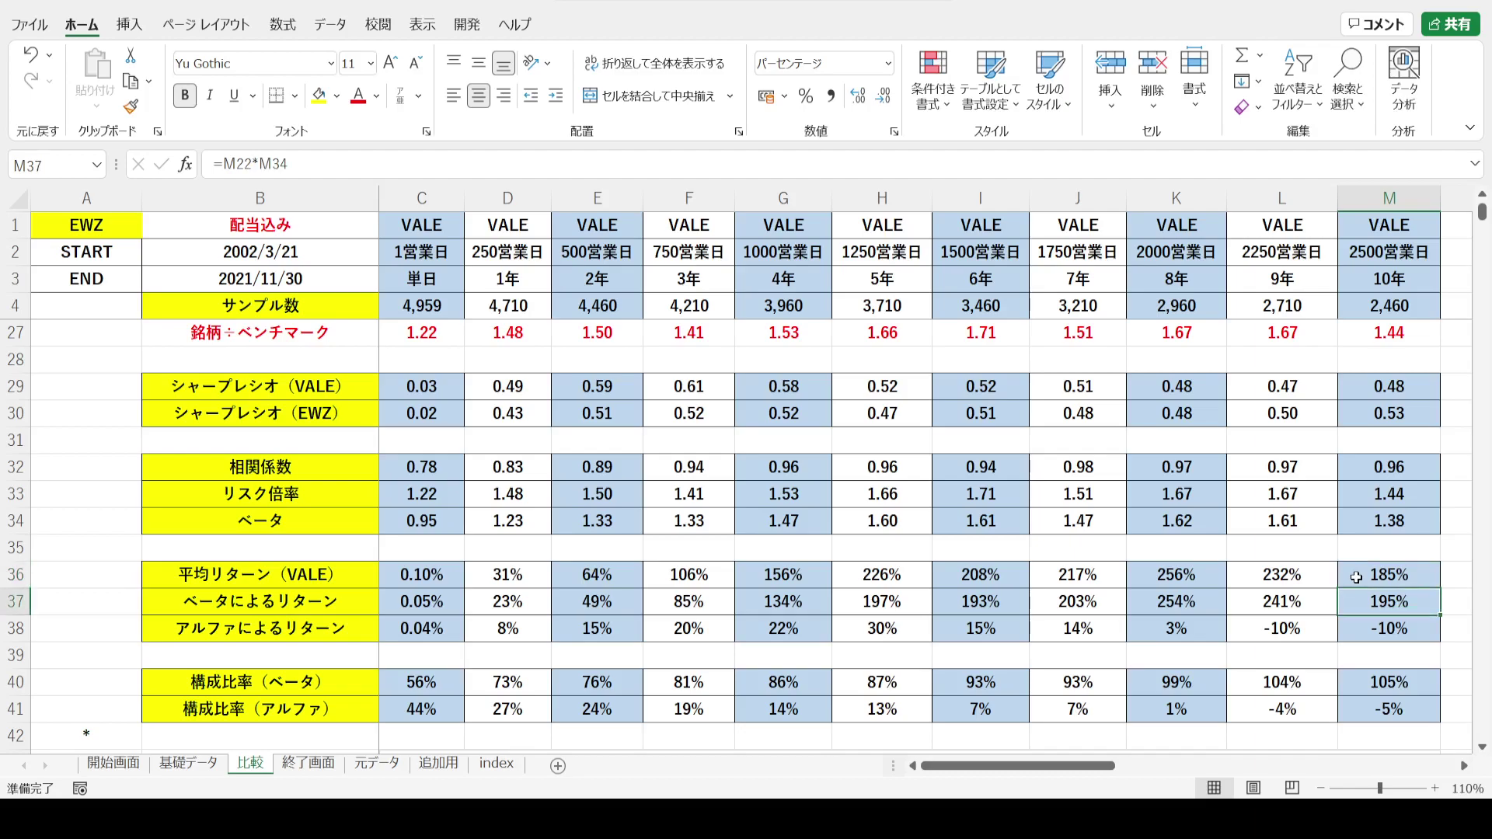
pyautogui.click(1356, 629)
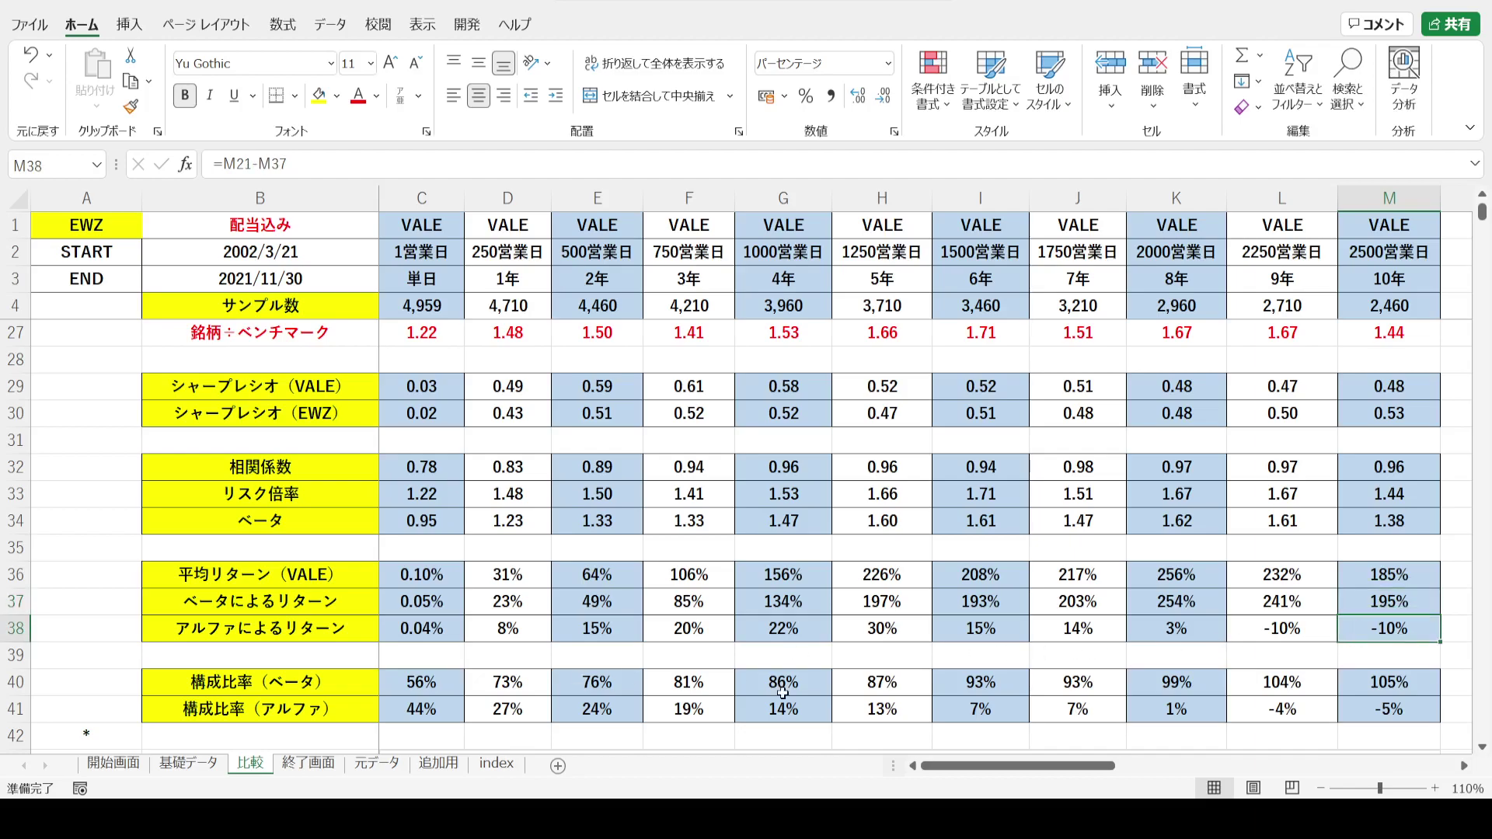
pyautogui.click(1358, 683)
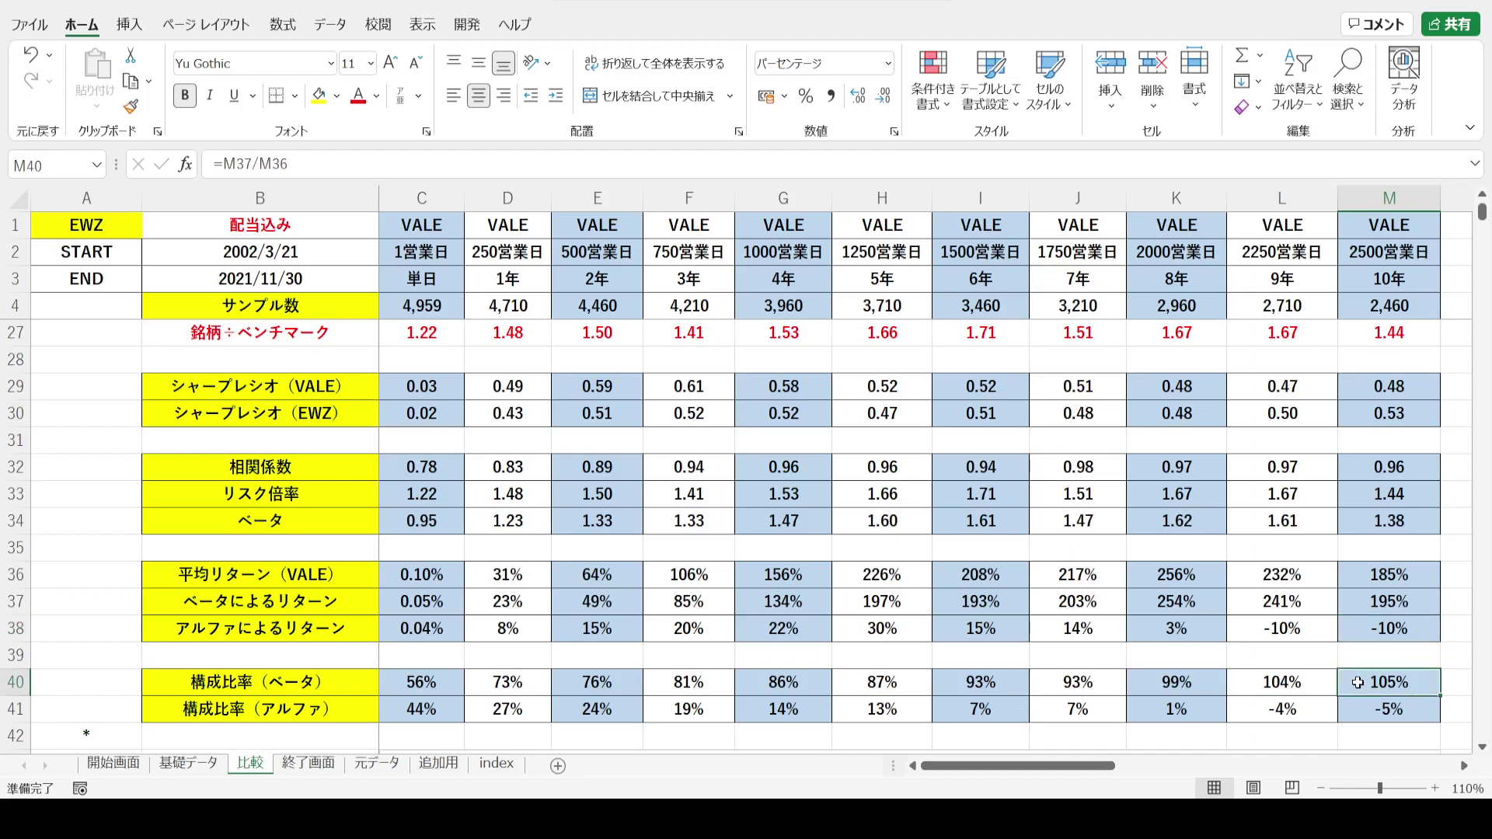
pyautogui.press('Down')
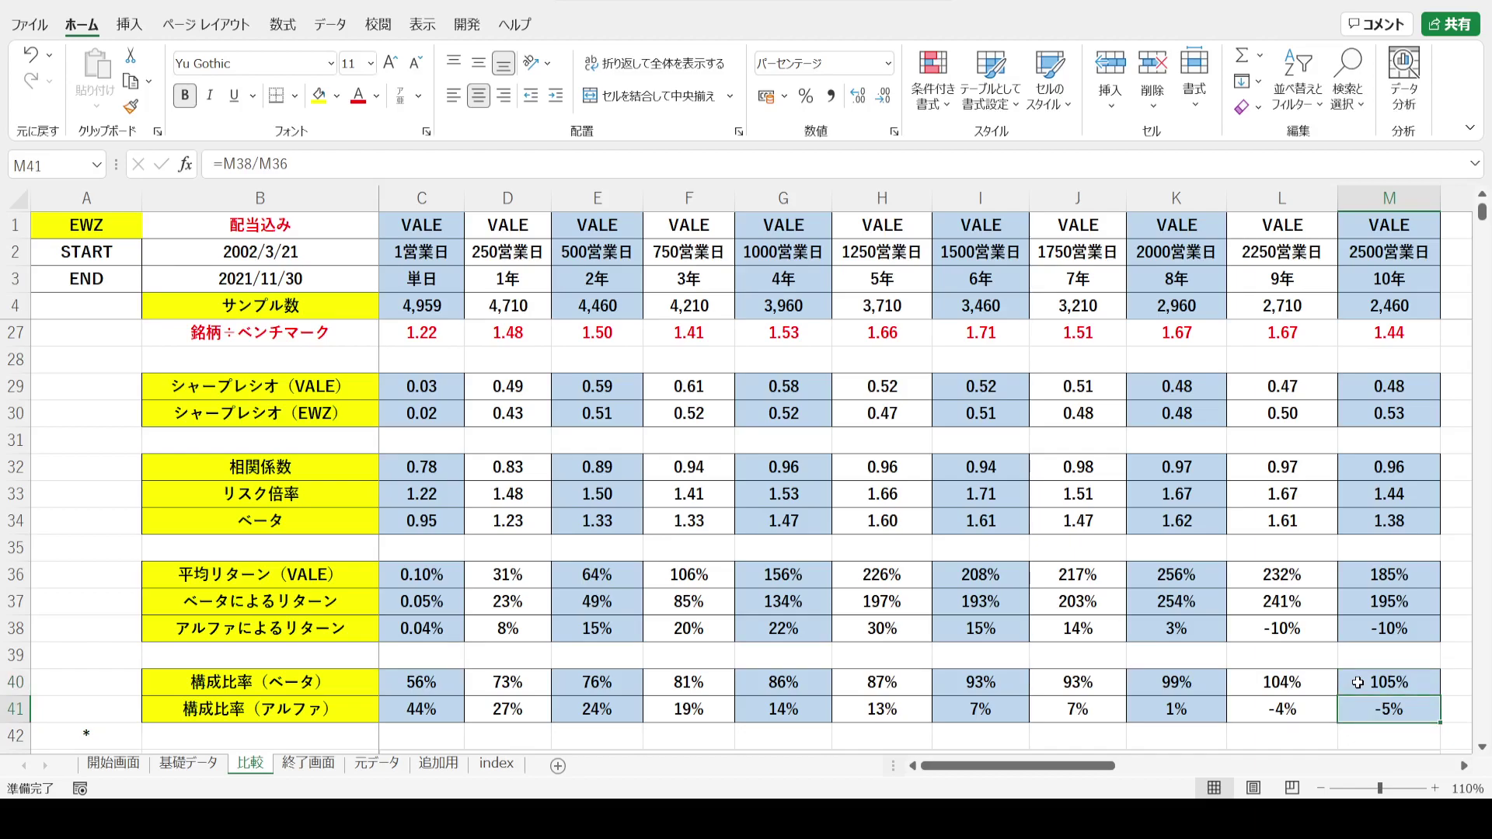
# - Check the 10年 column's VALE average return and 構成比率（ベータ） against its リスク倍率, beta return and alpha return formulas
pyautogui.click(1360, 574)
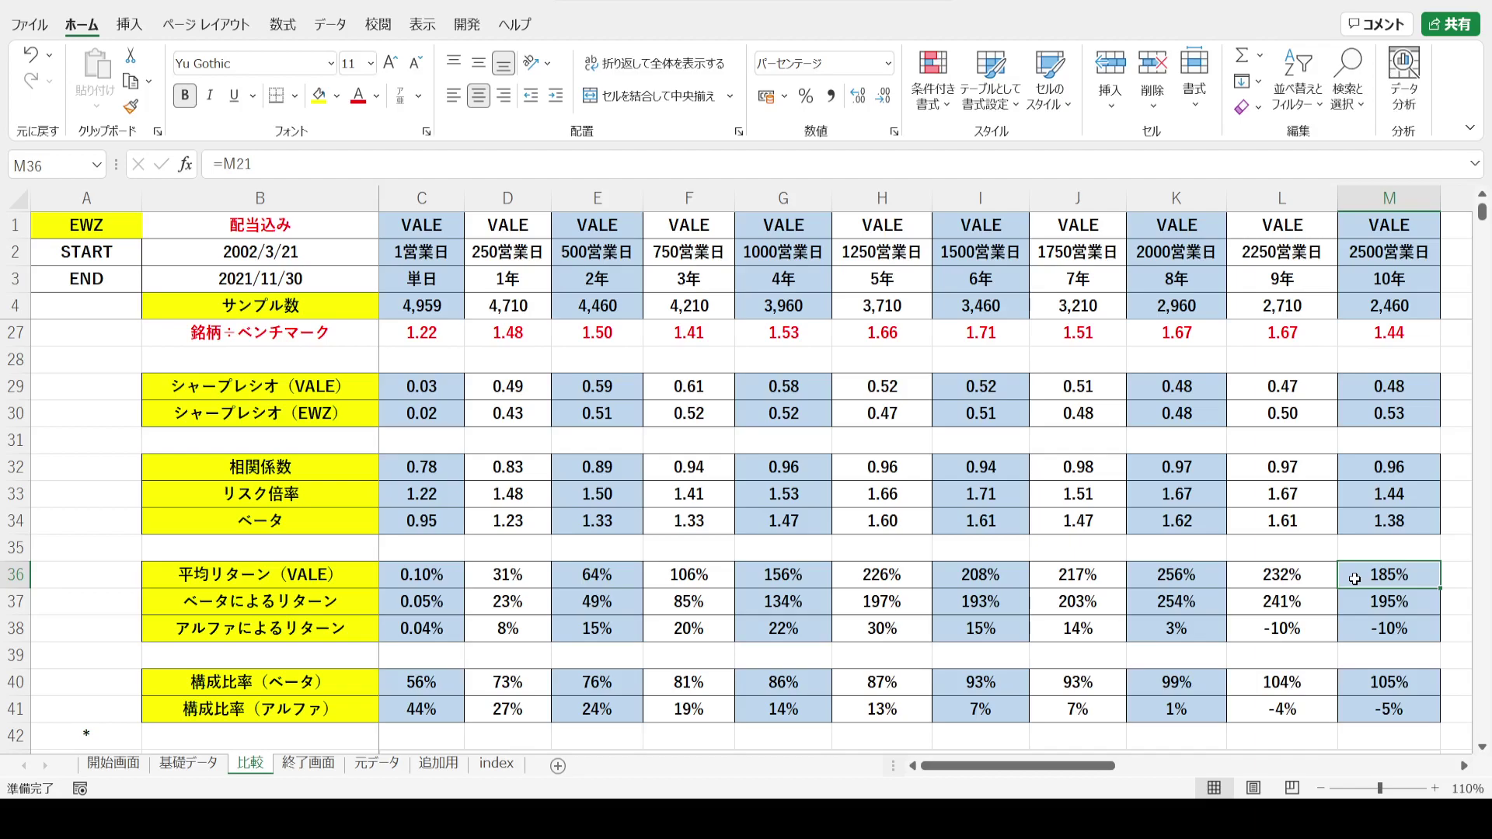
pyautogui.click(1354, 674)
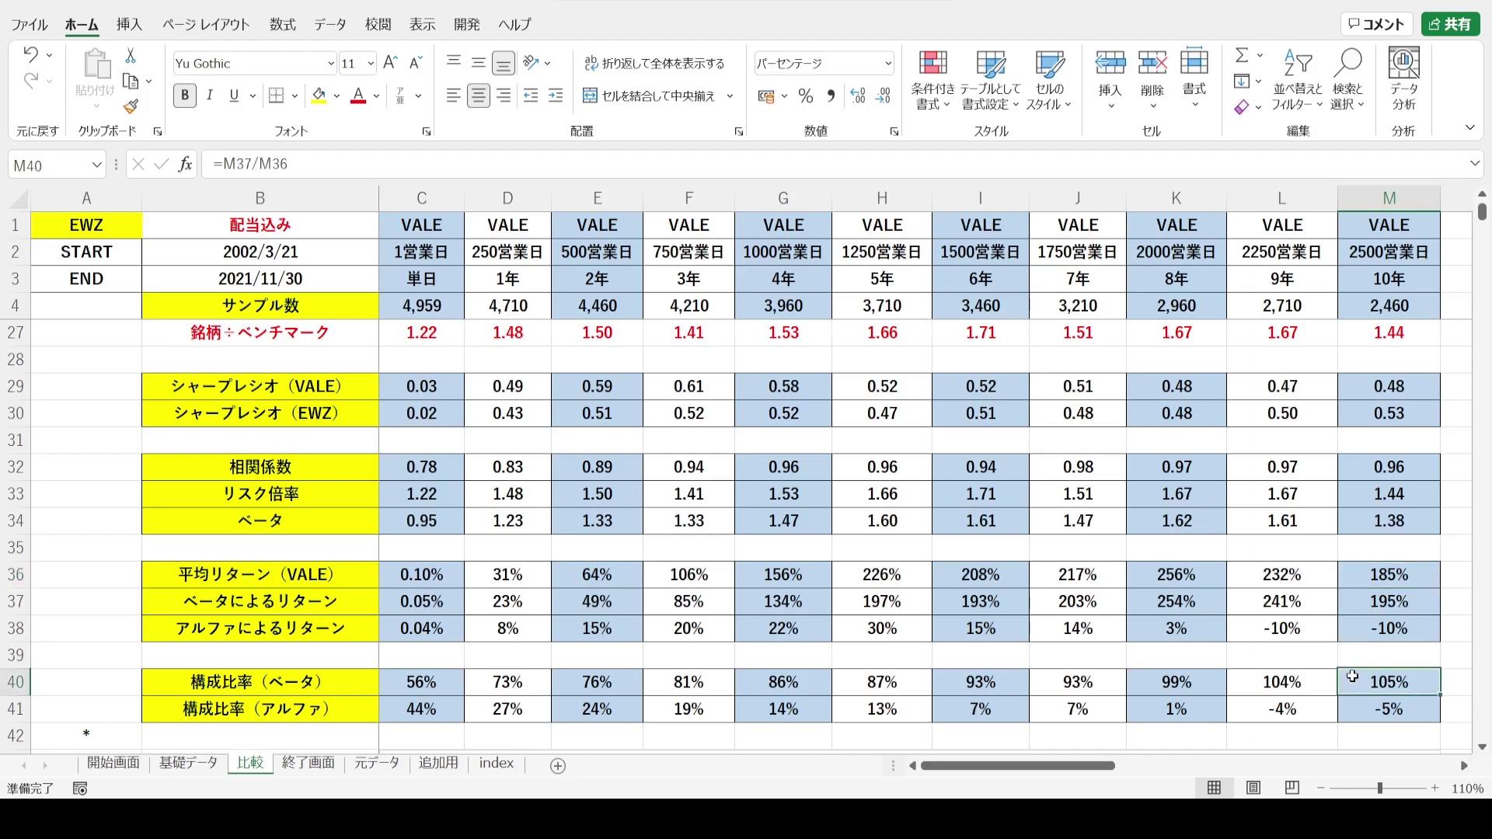
pyautogui.click(1352, 600)
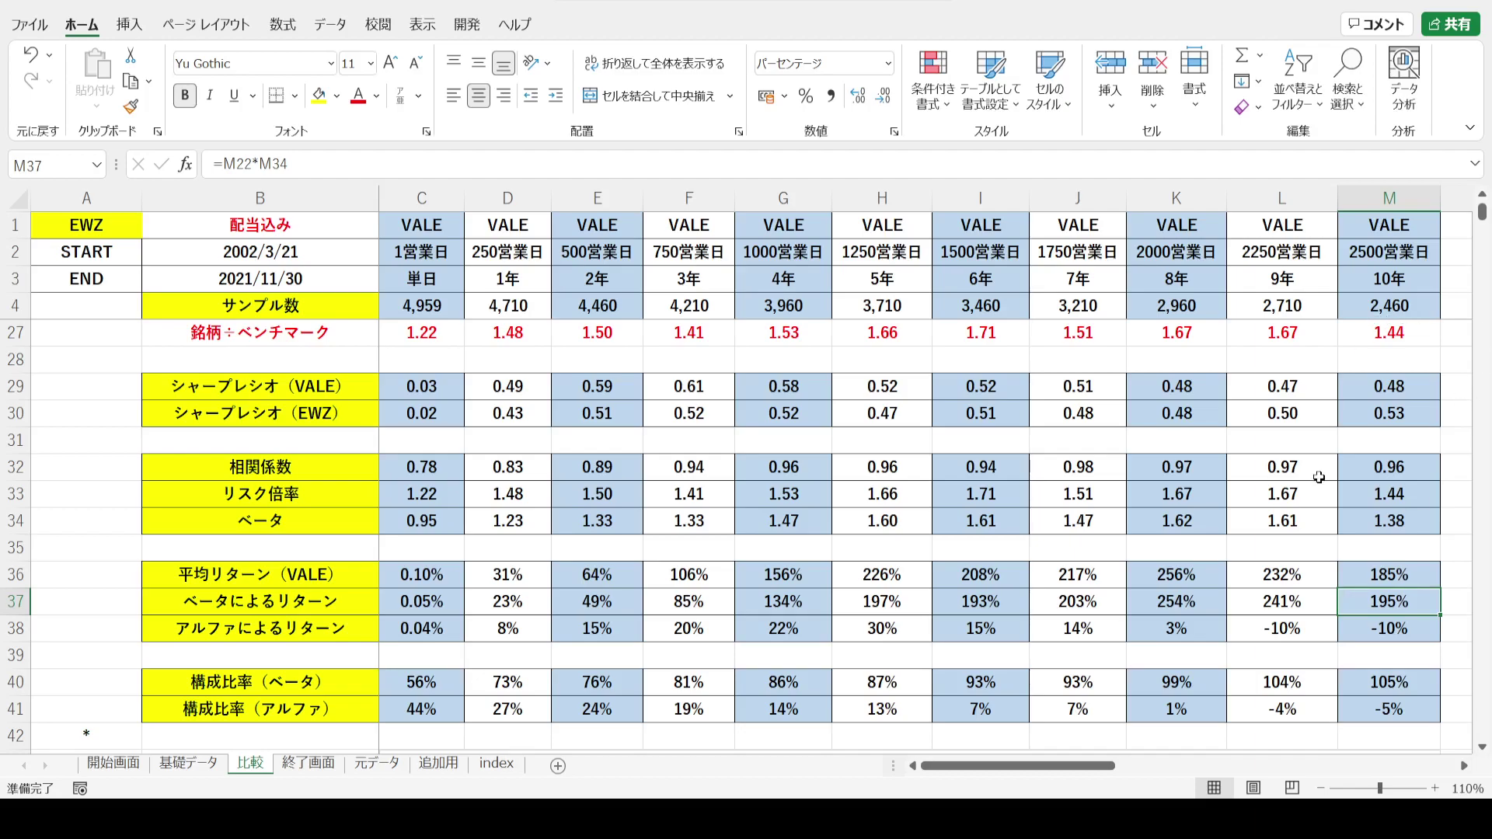
pyautogui.click(1352, 495)
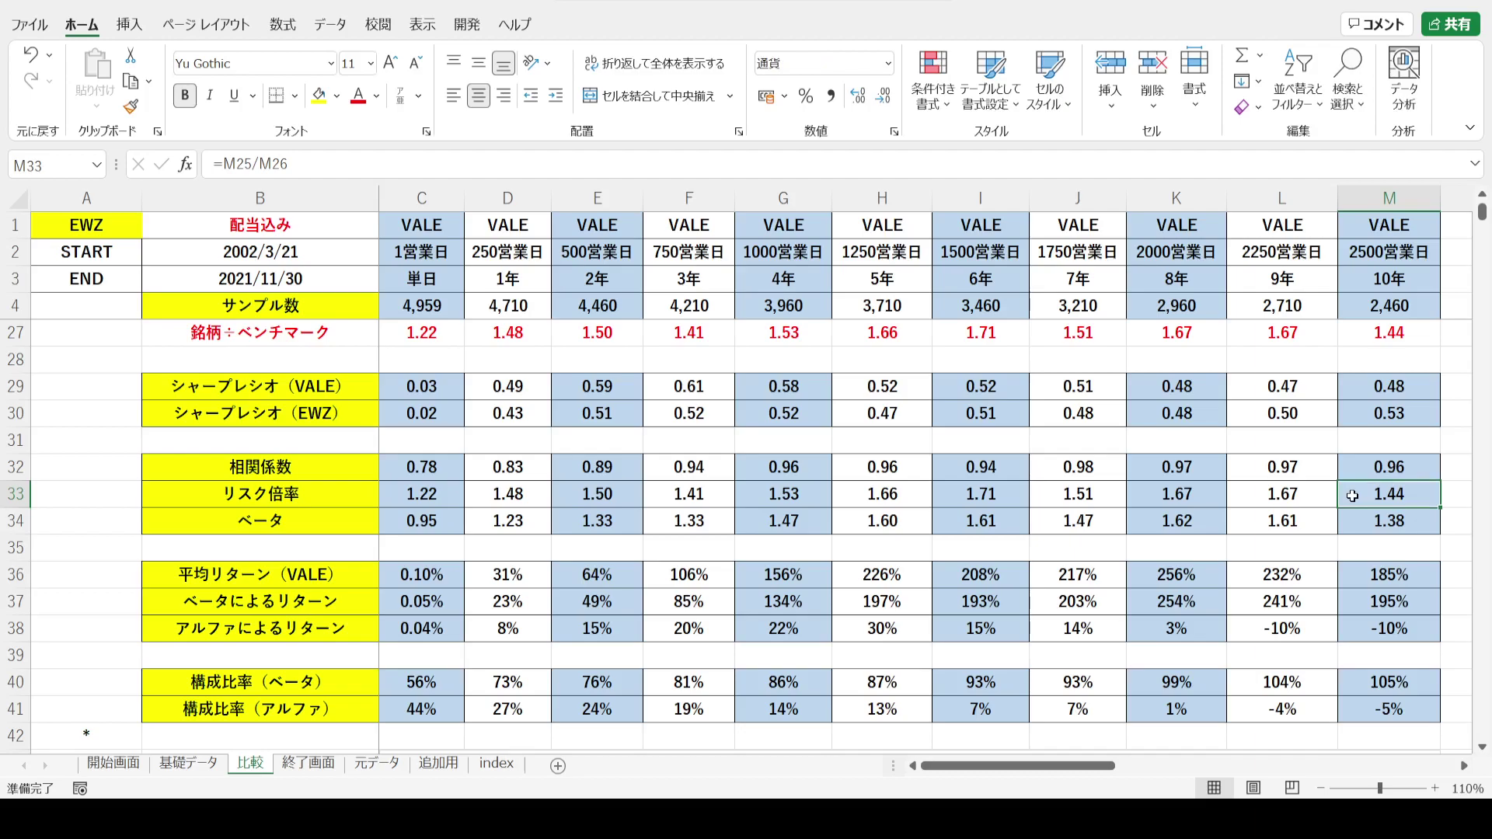
pyautogui.click(1351, 605)
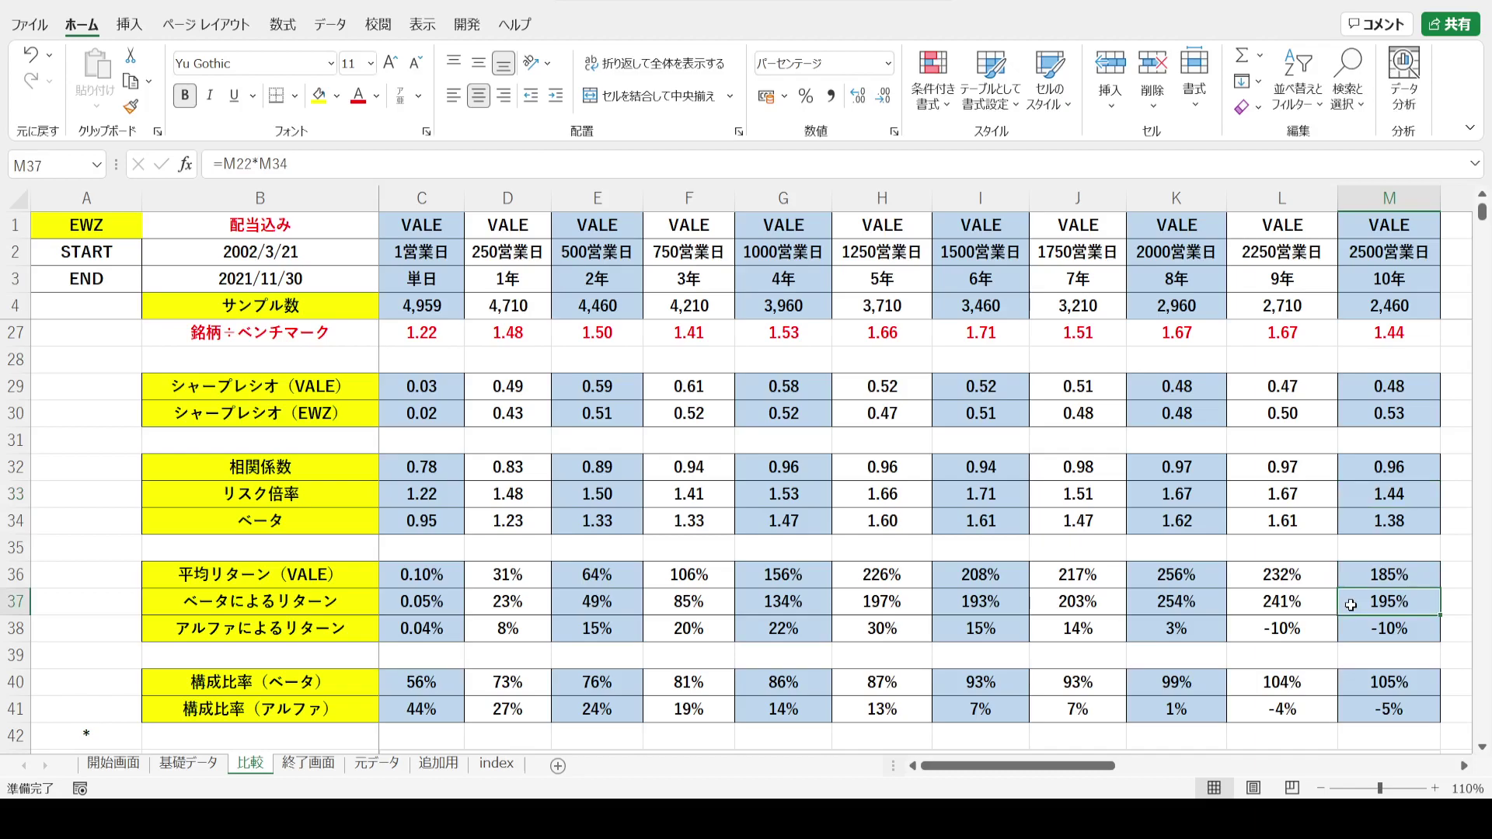
pyautogui.click(1351, 629)
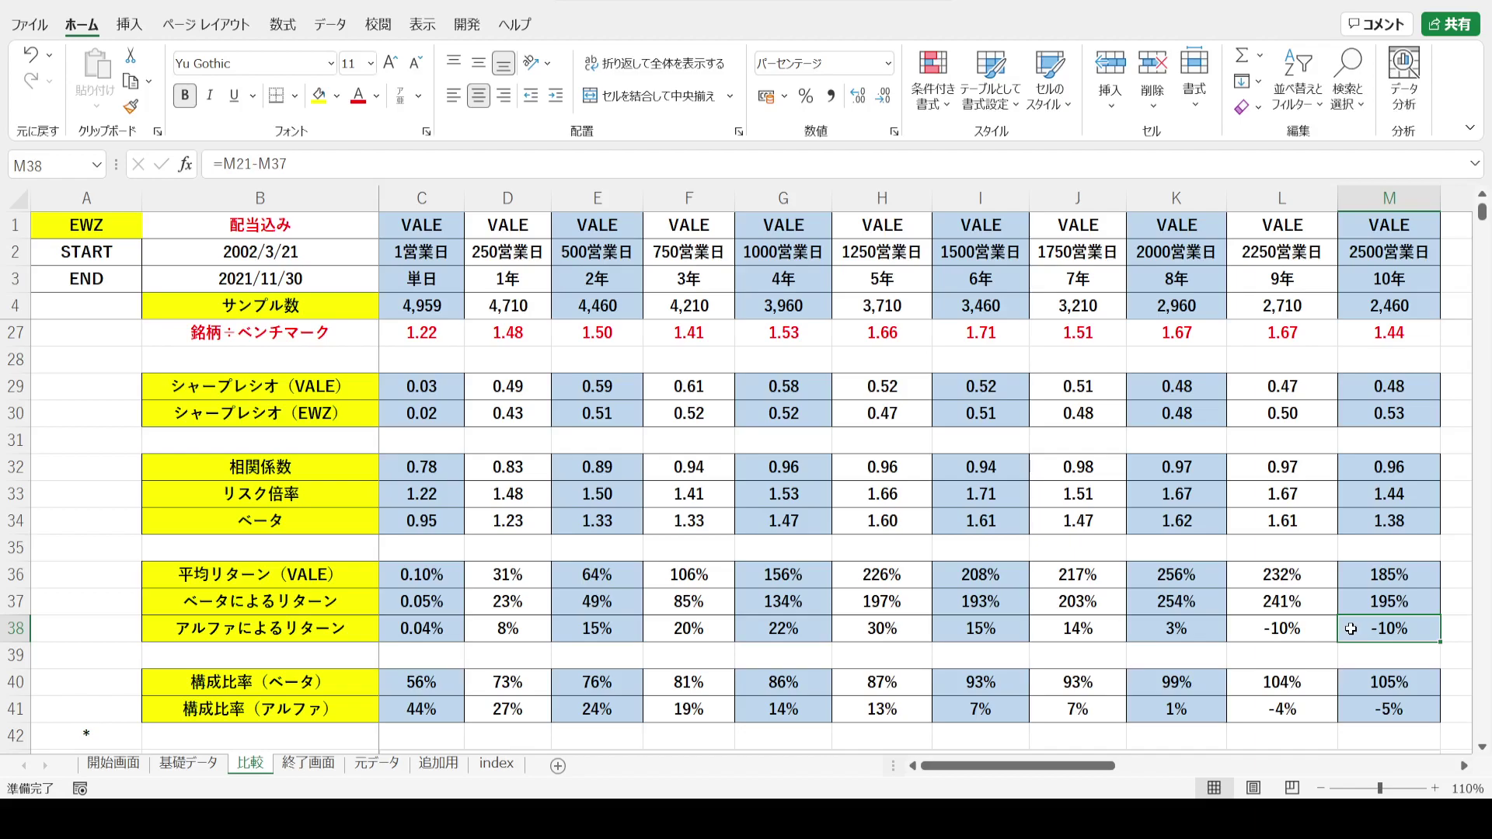
# - Trace the 10年 column from アルファによるリターン up to リスク倍率, down through ベータ, and back to the VALE average return
pyautogui.press('Up')
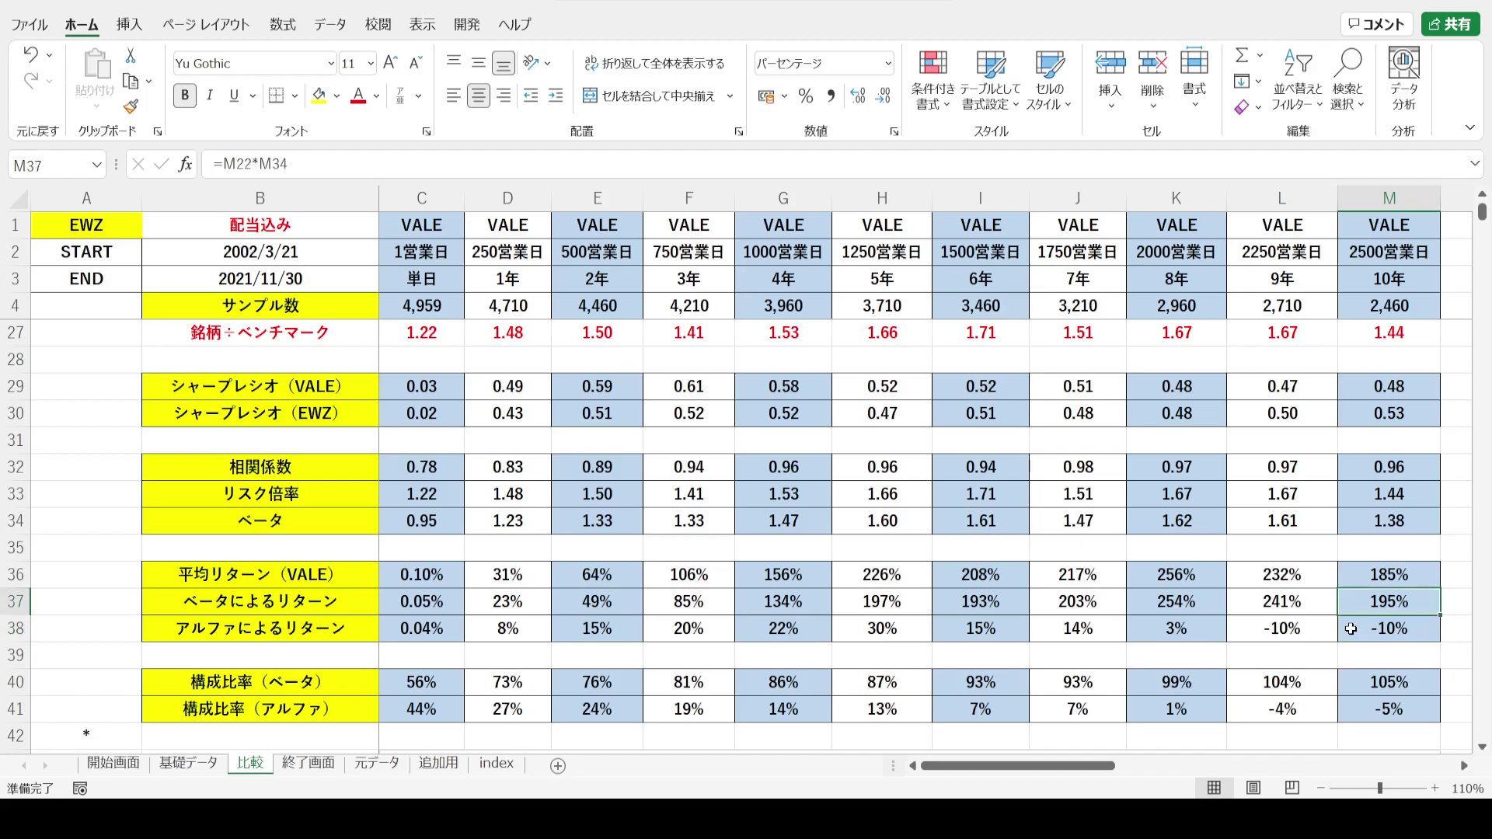
pyautogui.press('Up')
pyautogui.press('Up')
pyautogui.press('Up')
pyautogui.press('Up')
pyautogui.press('Down')
pyautogui.press('Down')
pyautogui.press('Down')
pyautogui.press('Down')
pyautogui.press('Down')
pyautogui.press('Up')
pyautogui.press('Down')
pyautogui.press('Up')
pyautogui.press('Up')
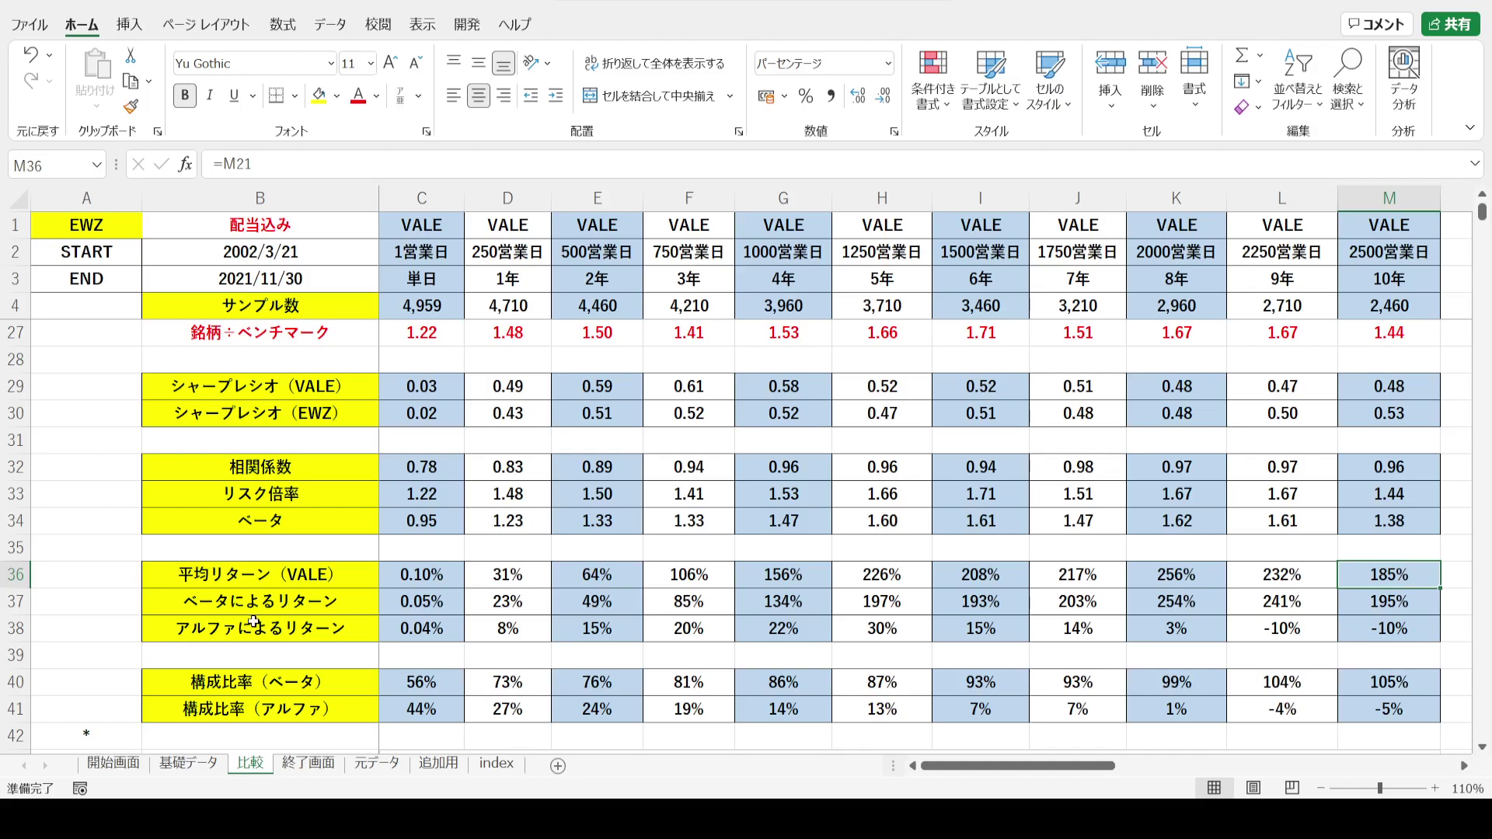
# - Examine the stacked chart of beta and alpha 構成比率 by holding period, including the 構成比率（ベータ） series
pyautogui.click(119, 731)
pyautogui.hotkey('ctrl', 'Down')
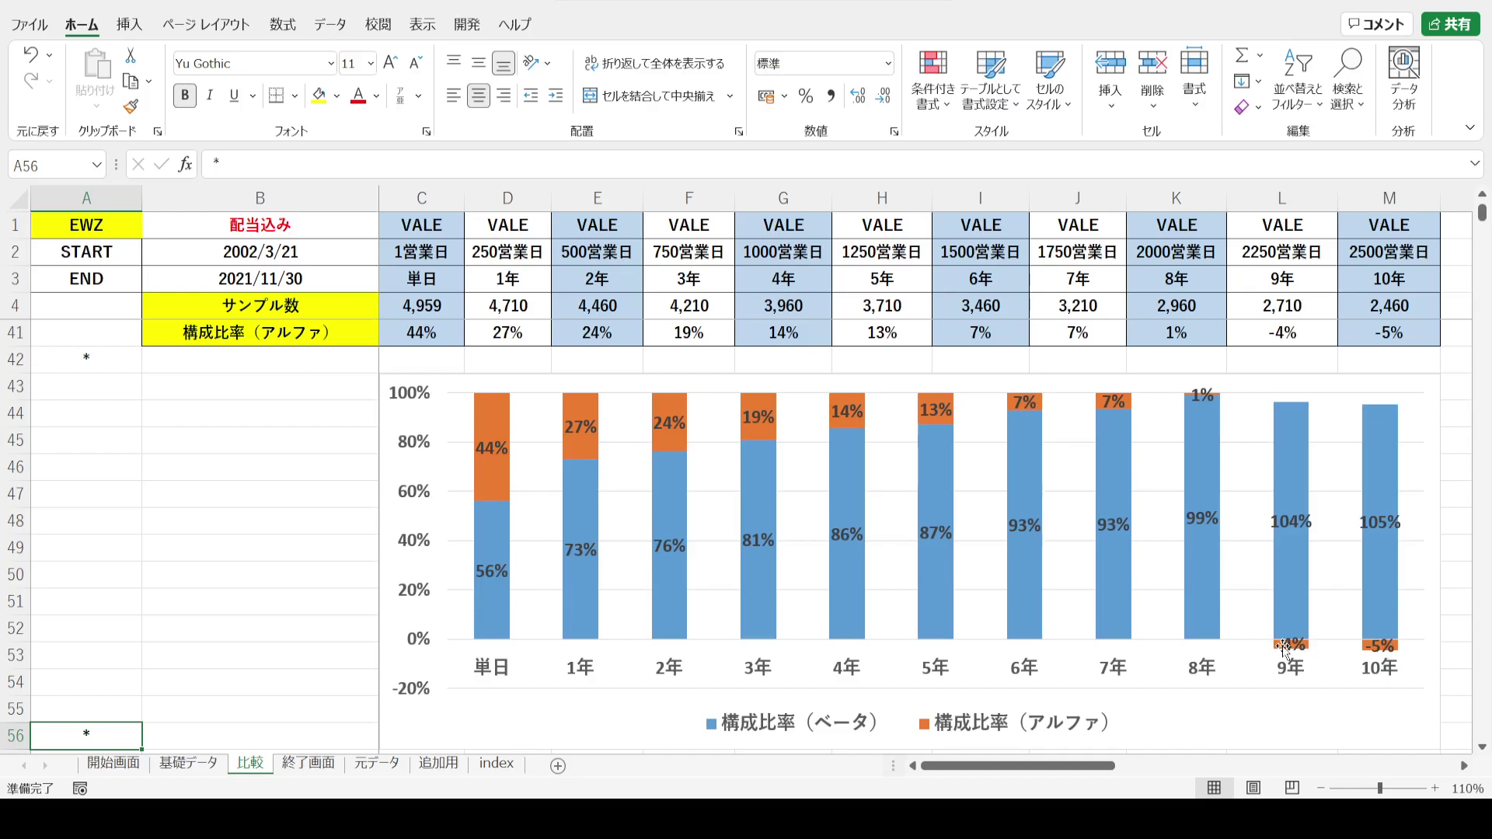
pyautogui.click(1204, 464)
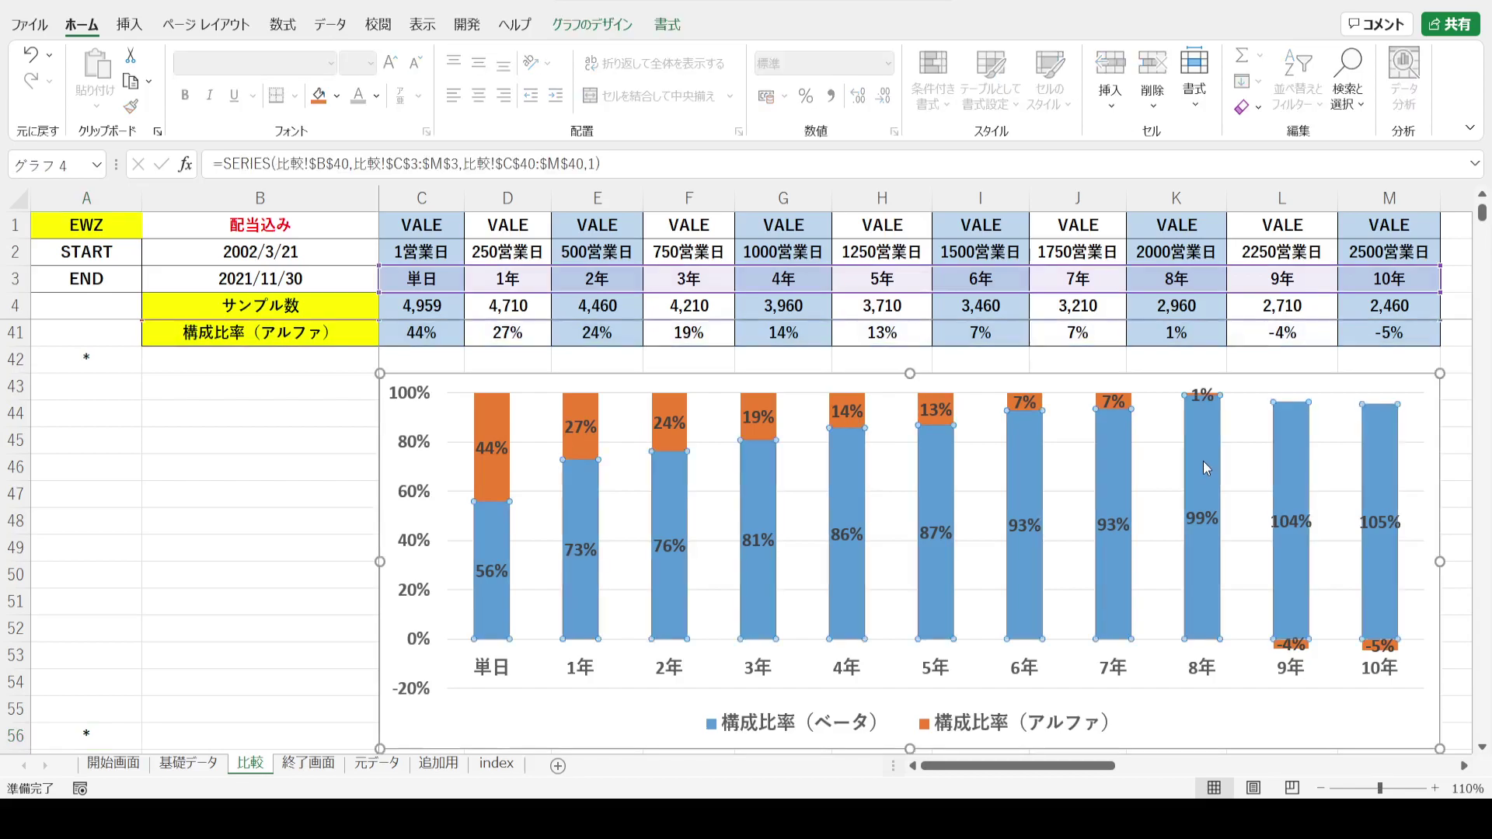
pyautogui.click(255, 452)
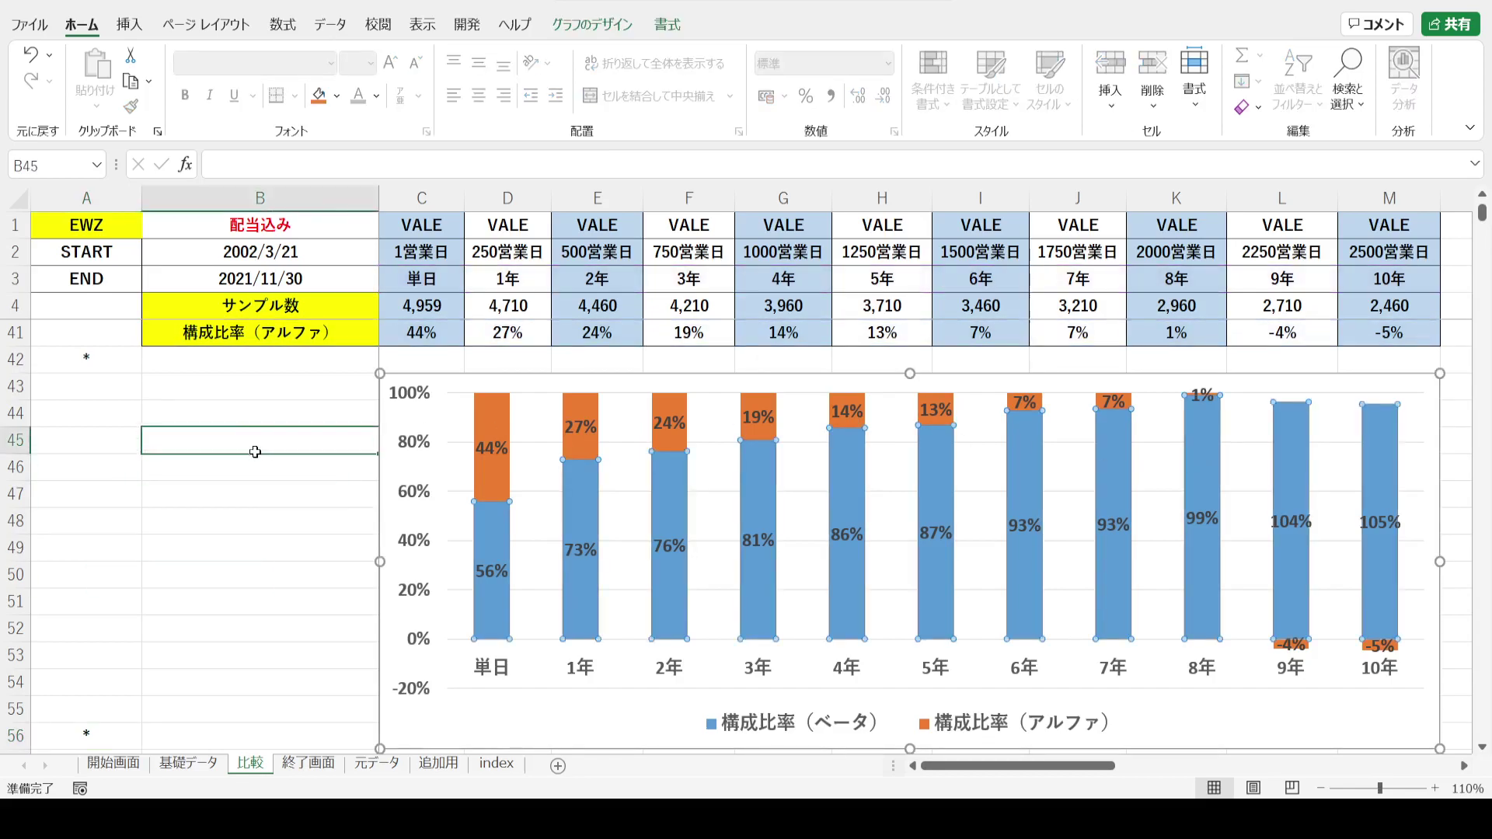
# - Review the 相関係数 row between VALE and EWZ across all holding periods from 単日 to 10年
pyautogui.press('Up')
pyautogui.press('Up')
pyautogui.press('Up')
pyautogui.press('Up')
pyautogui.press('Up')
pyautogui.press('Up')
pyautogui.press('Up')
pyautogui.press('Up')
pyautogui.press('Up')
pyautogui.press('Up')
pyautogui.press('Up')
pyautogui.press('Up')
pyautogui.press('Up')
pyautogui.press('Up')
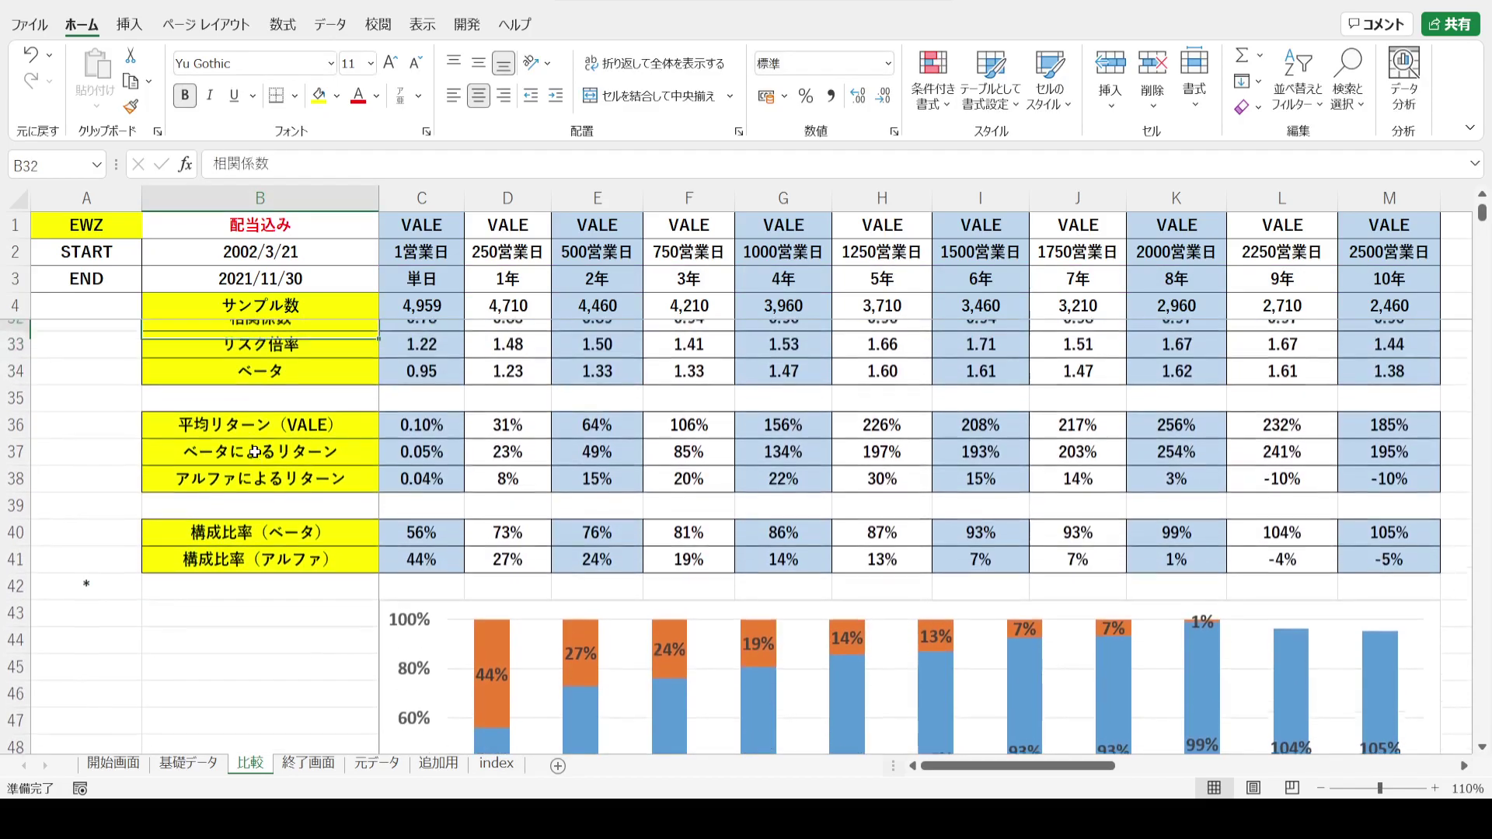
pyautogui.press('Up')
pyautogui.moveTo(419, 386); pyautogui.dragTo(1361, 387)
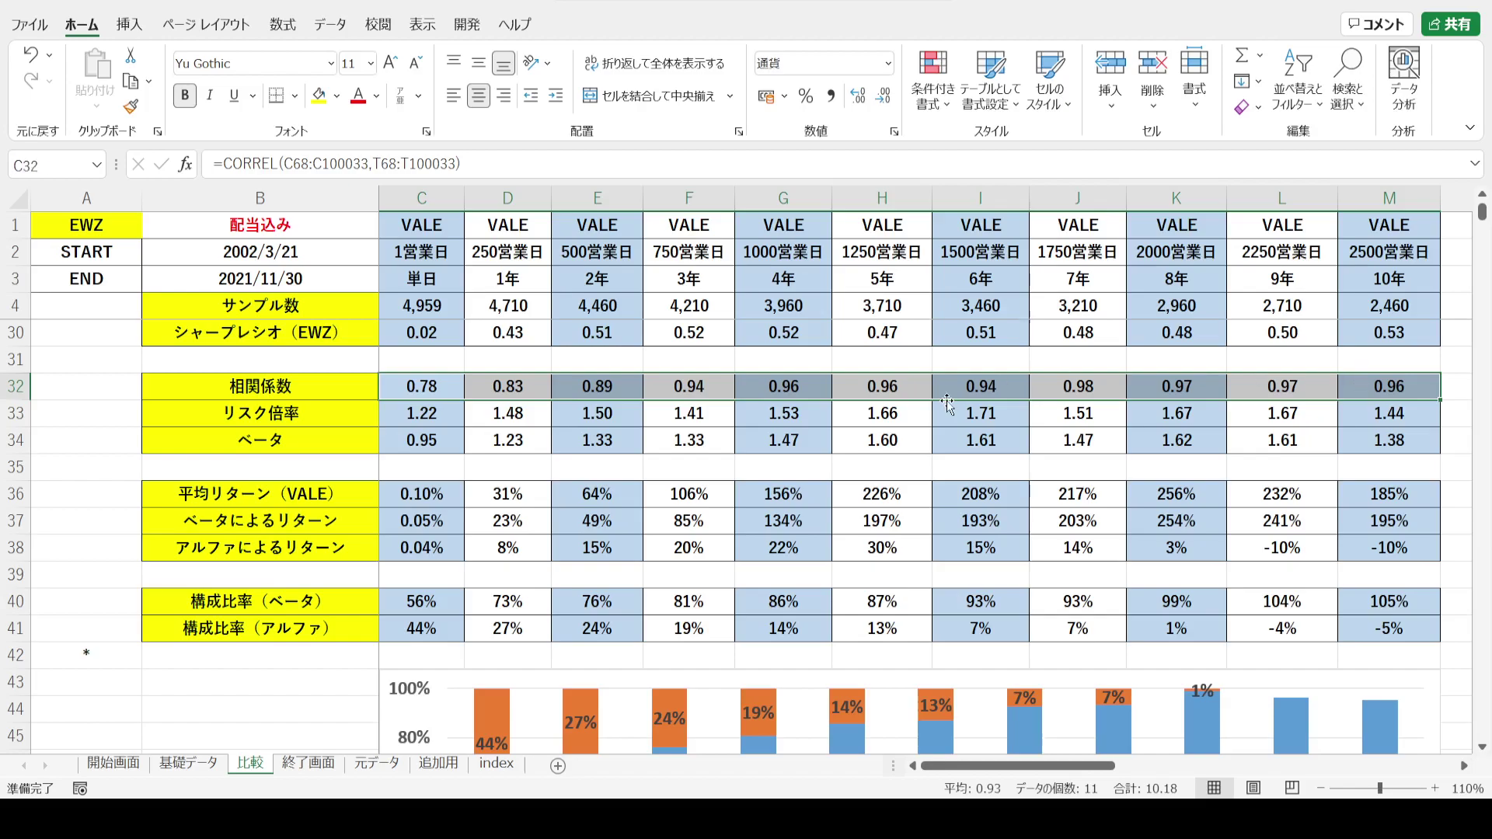
pyautogui.click(77, 708)
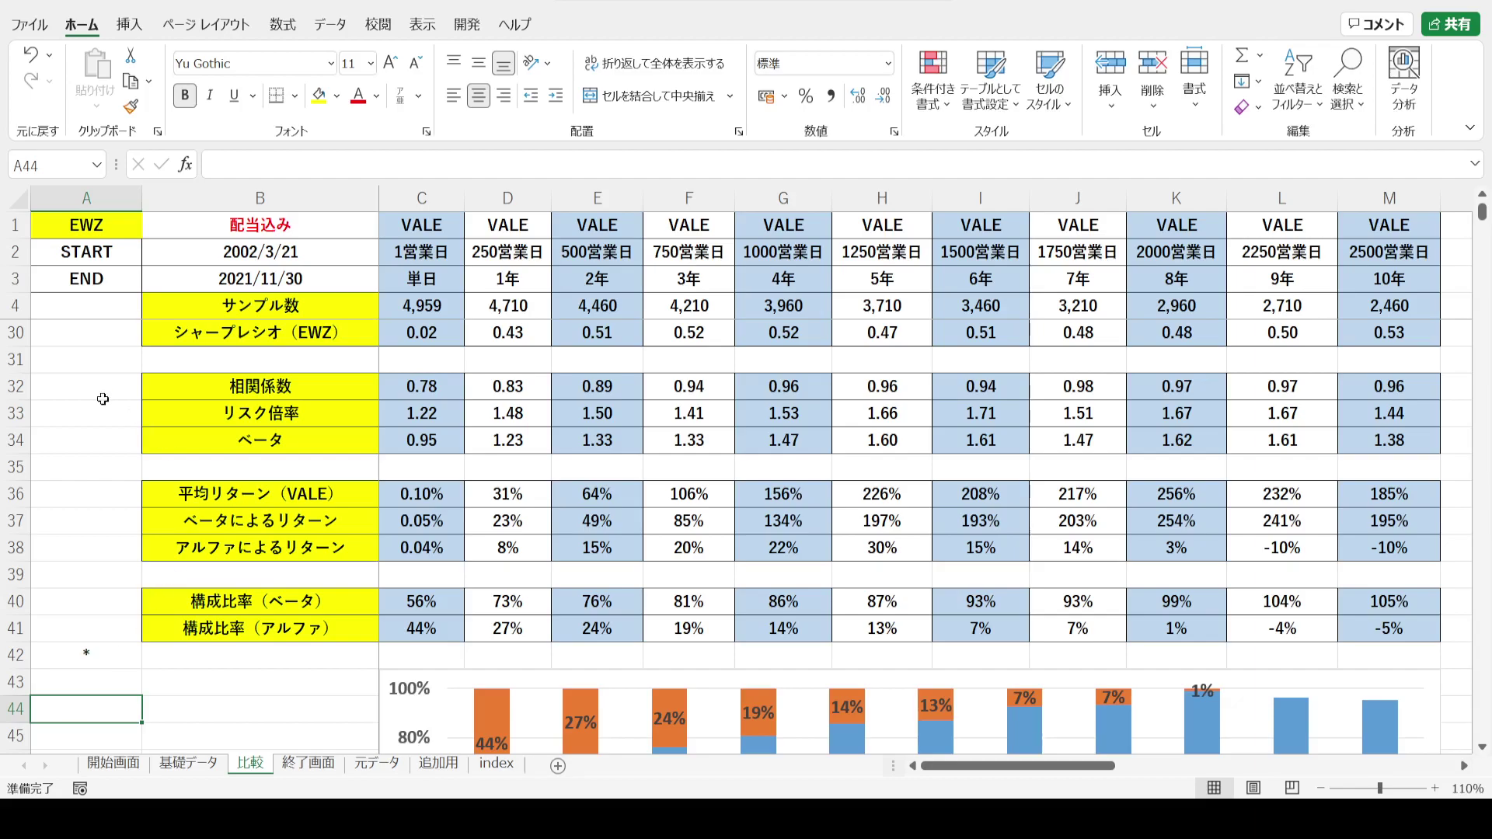
pyautogui.click(19, 387)
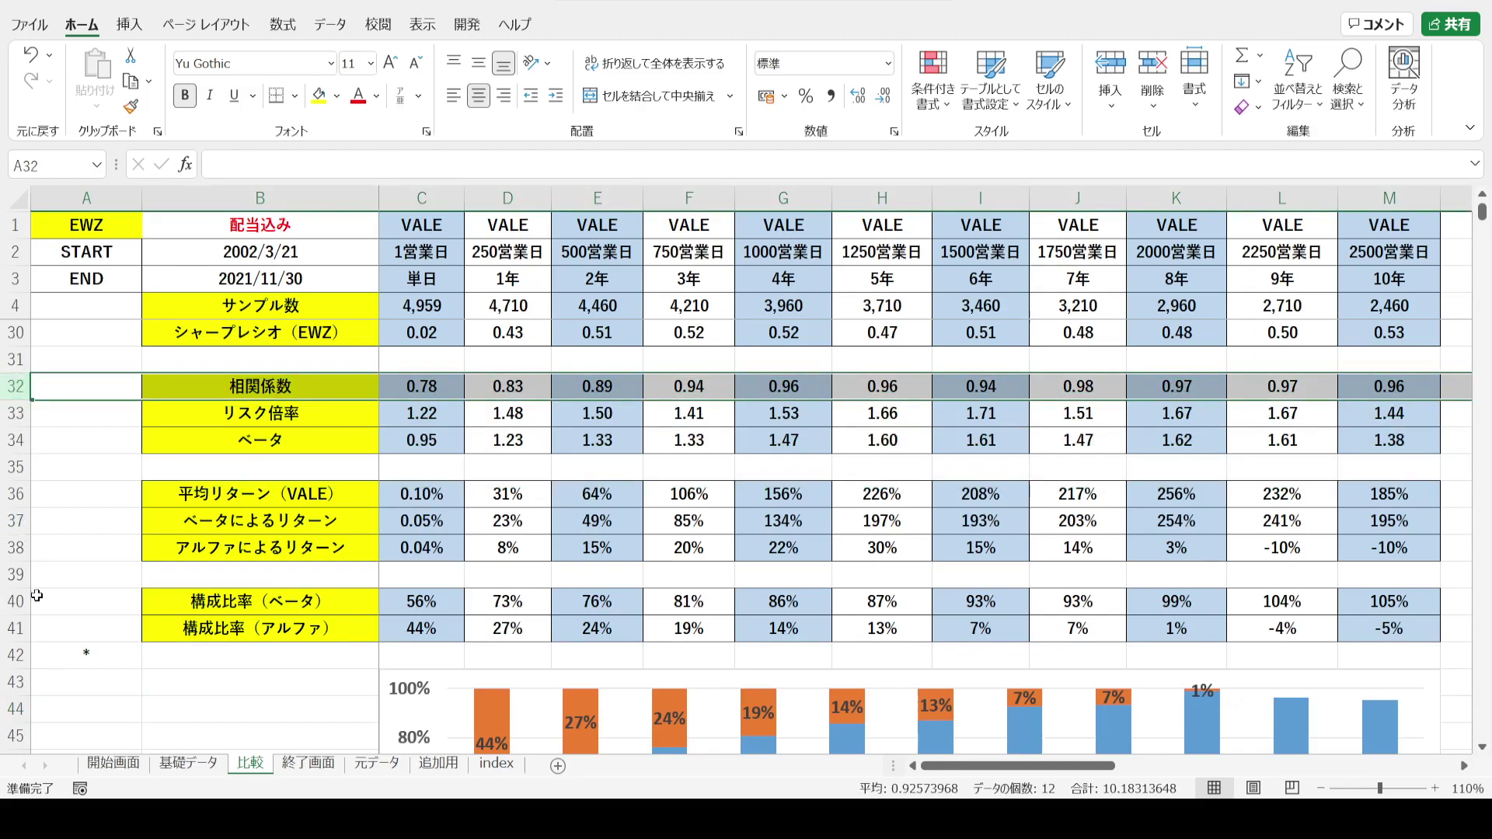
# - Return to the 構成比率 chart and review how the beta and alpha shares against EWZ change with the holding period
pyautogui.click(101, 687)
pyautogui.press('Down')
pyautogui.press('Down')
pyautogui.press('Down')
pyautogui.press('Down')
pyautogui.press('Down')
pyautogui.press('Down')
pyautogui.press('Down')
pyautogui.press('Down')
pyautogui.press('Down')
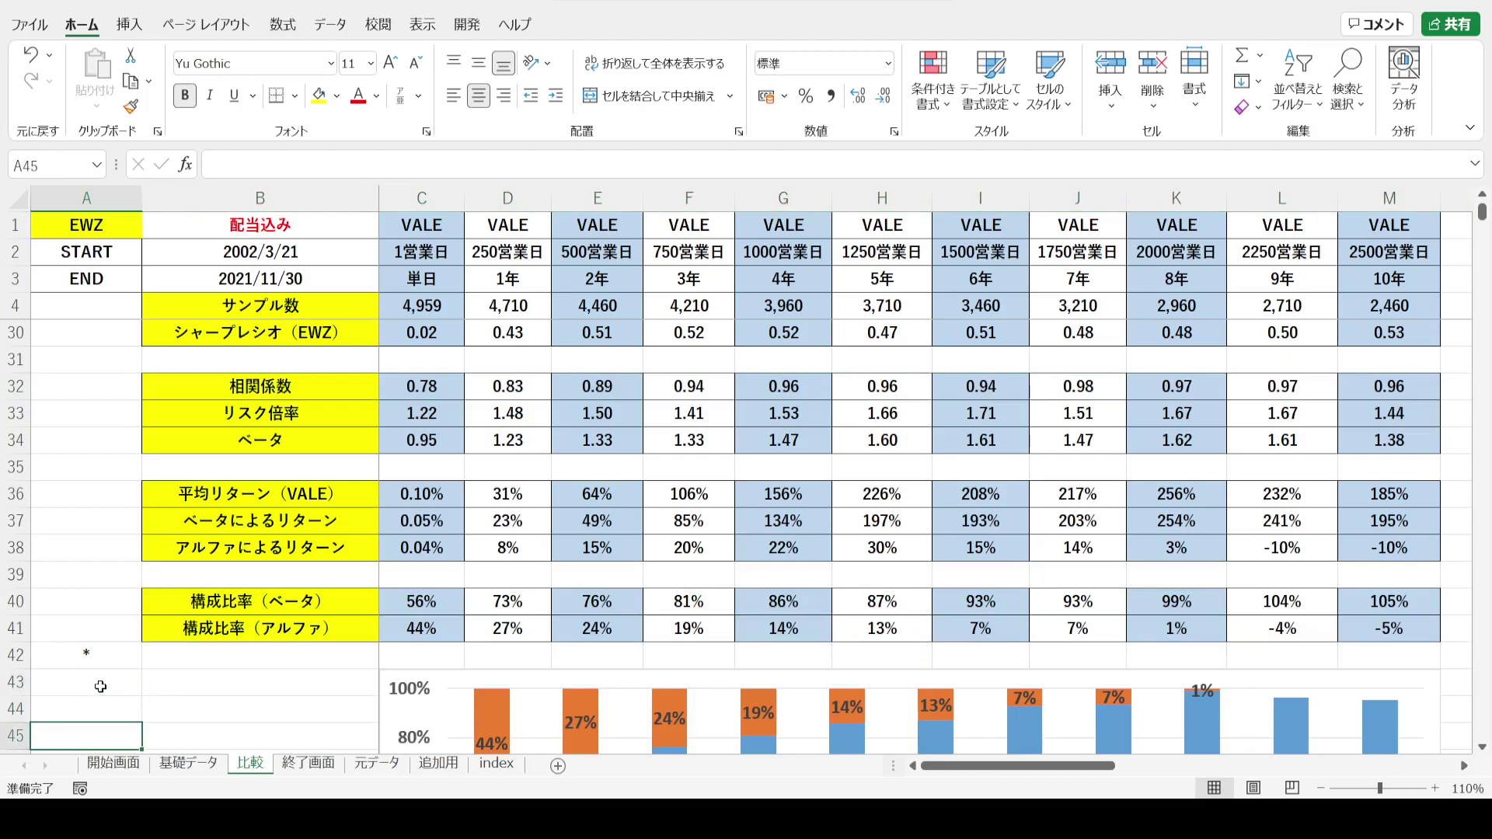
pyautogui.press('Down')
pyautogui.press('Down')
pyautogui.press('Down')
pyautogui.press('Down')
pyautogui.press('Down')
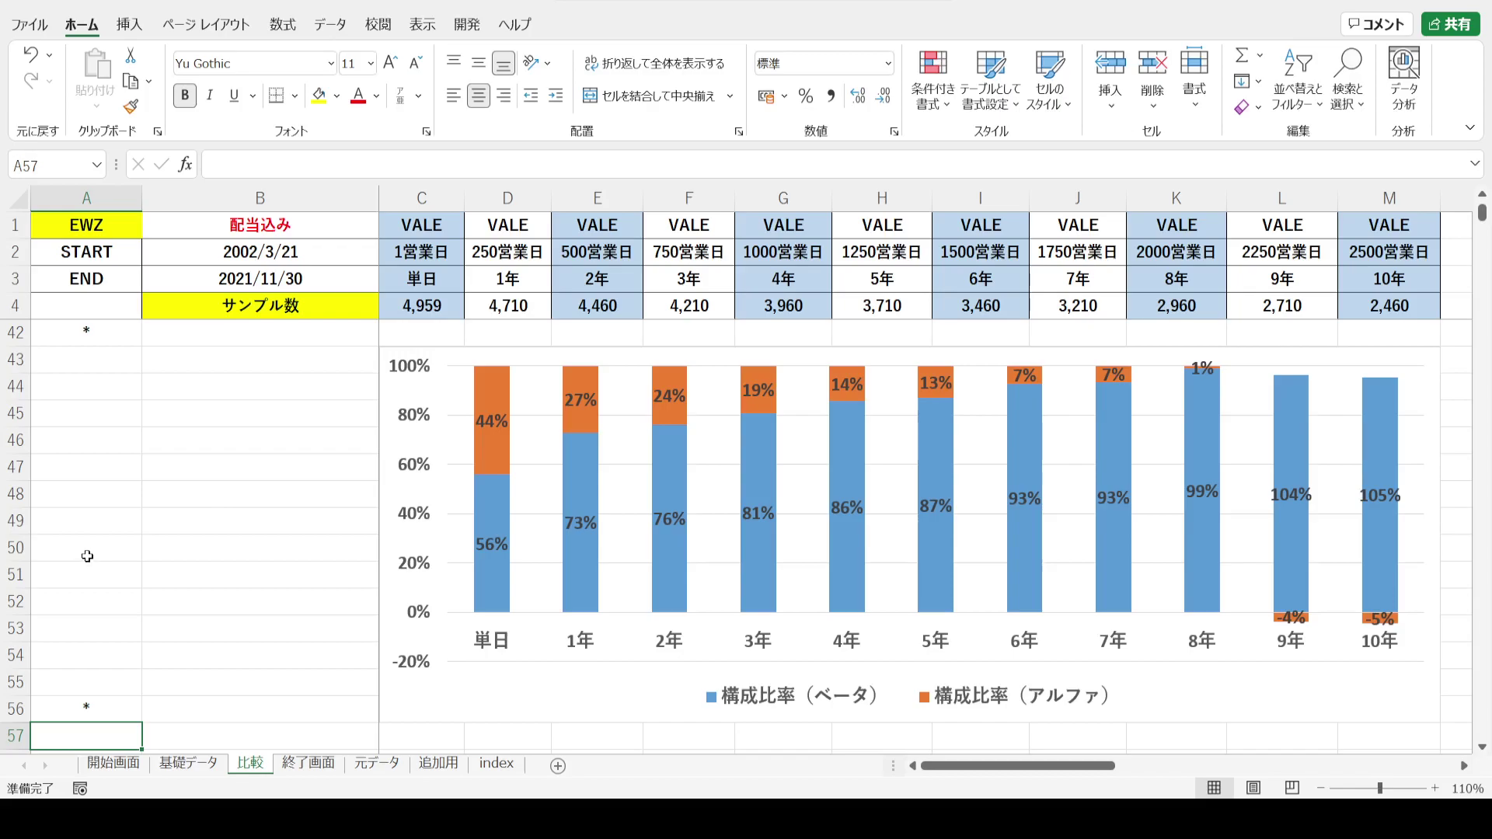
pyautogui.press('Up')
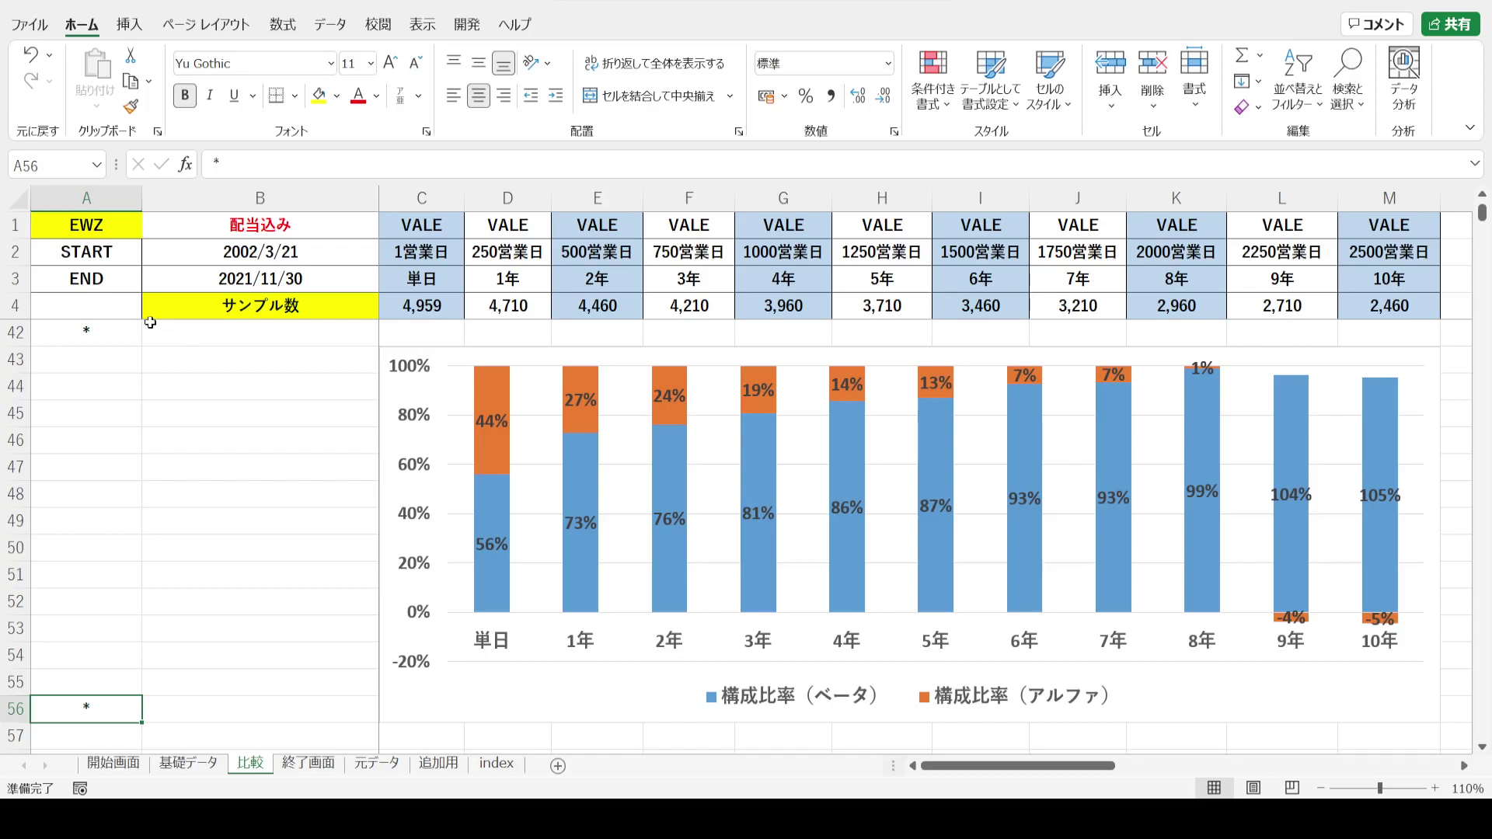
pyautogui.click(250, 463)
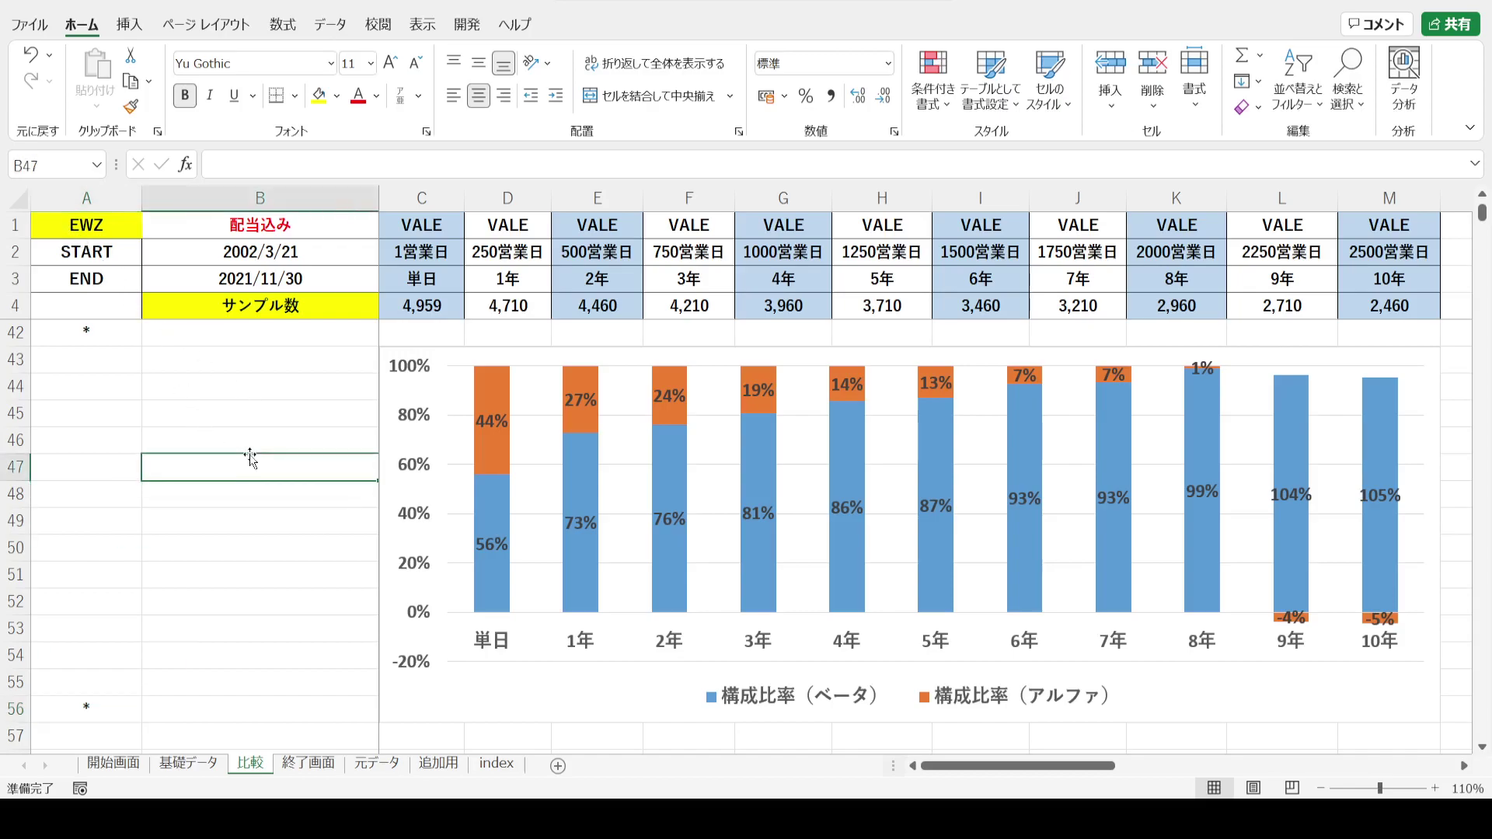
pyautogui.click(87, 474)
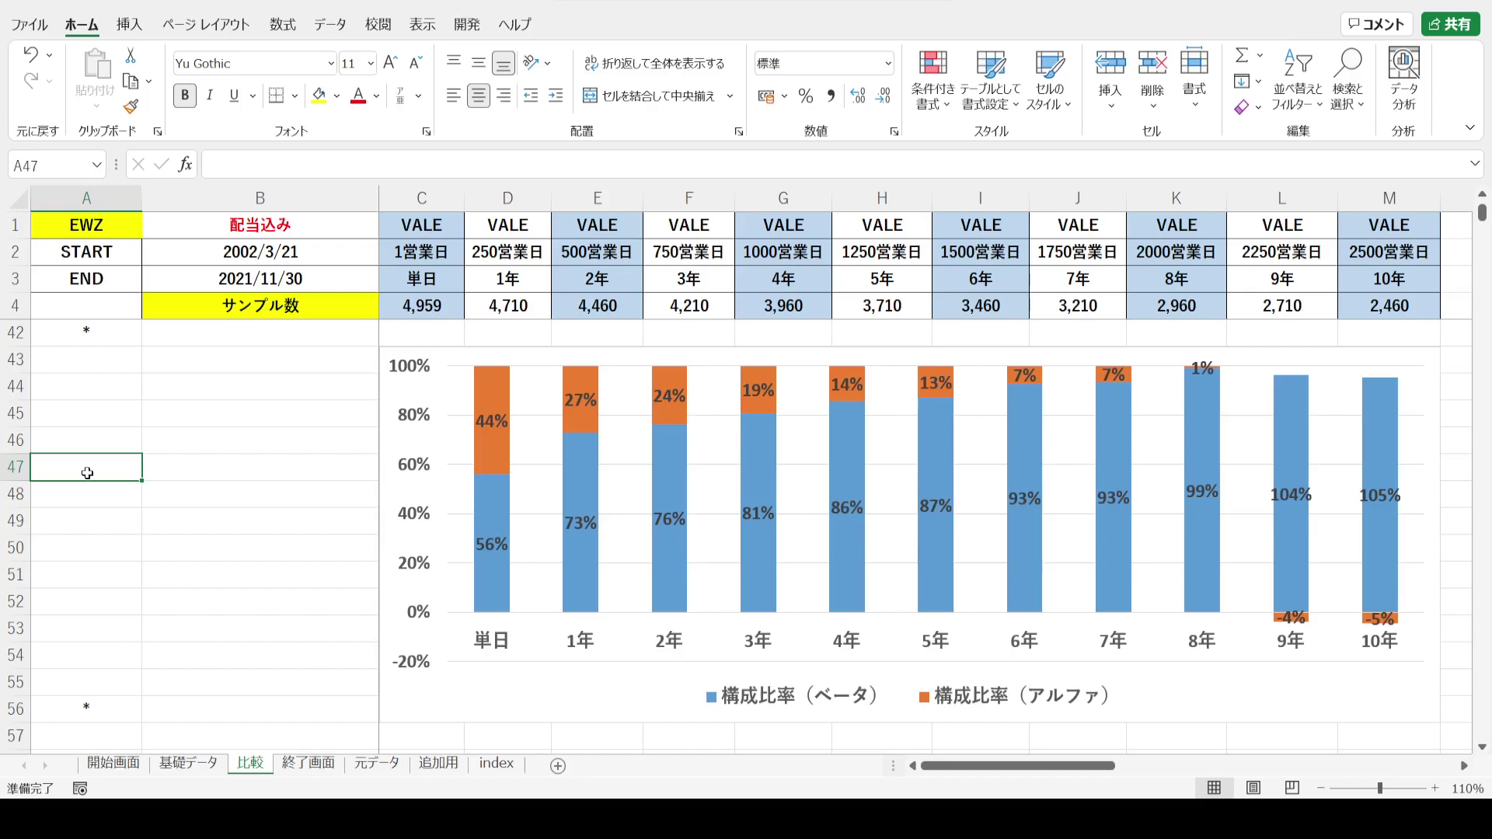
# - Change the benchmark ticker in cell A1 to XLB
pyautogui.click(58, 231)
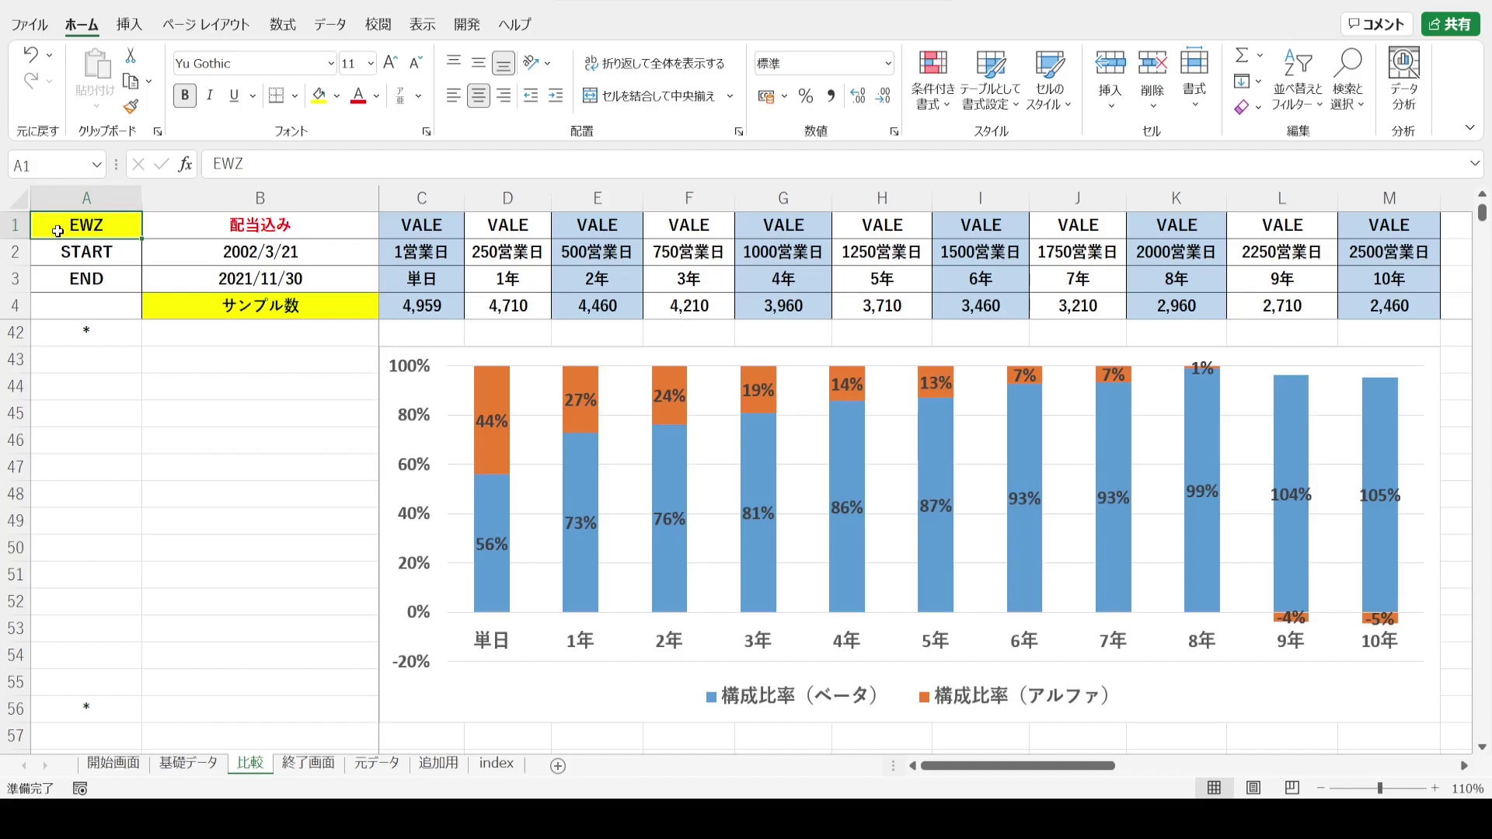
pyautogui.click(81, 315)
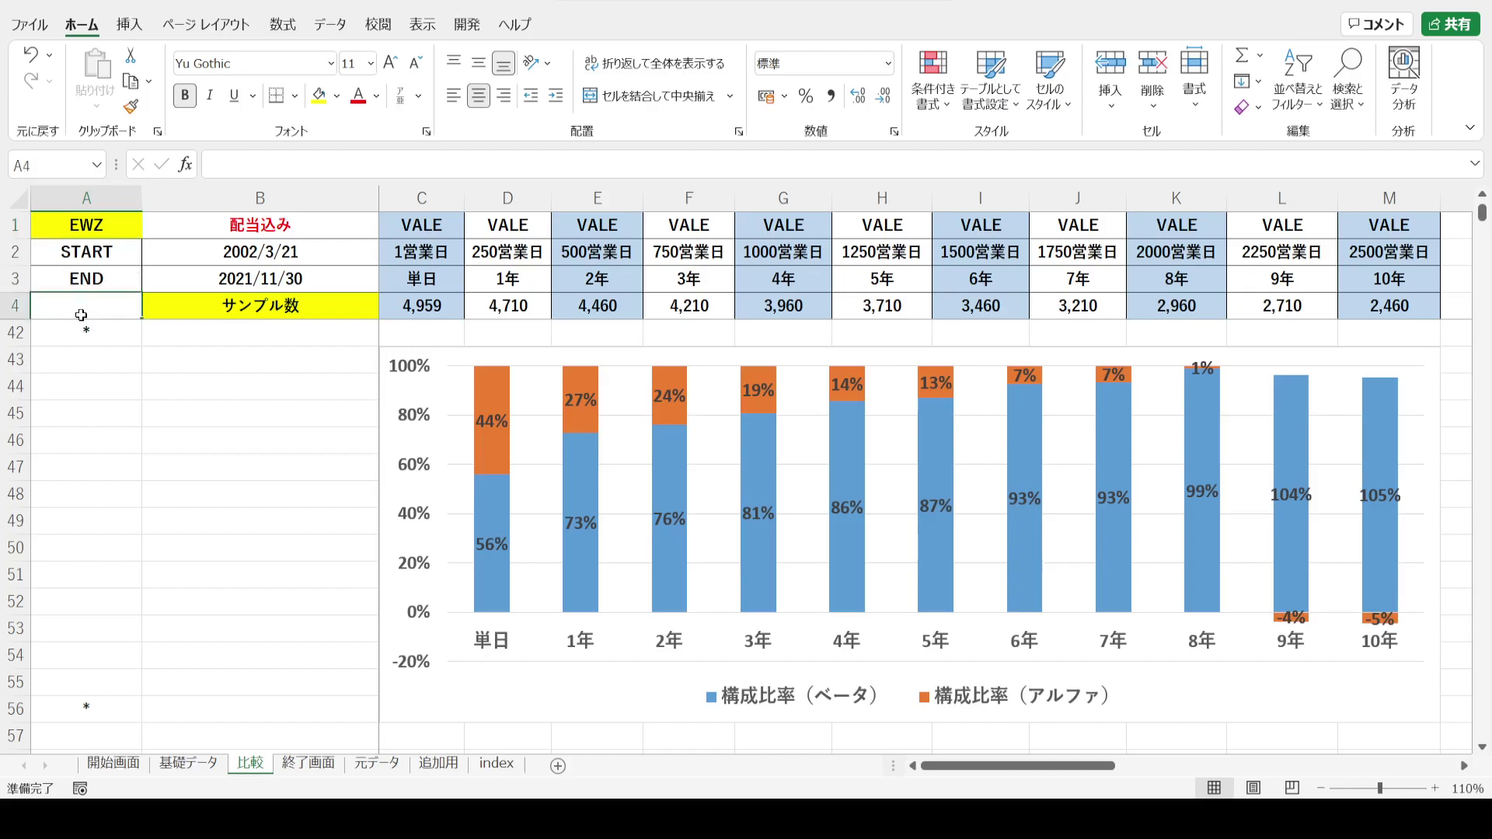
pyautogui.press('Down')
pyautogui.click(80, 226)
pyautogui.write('XLB')
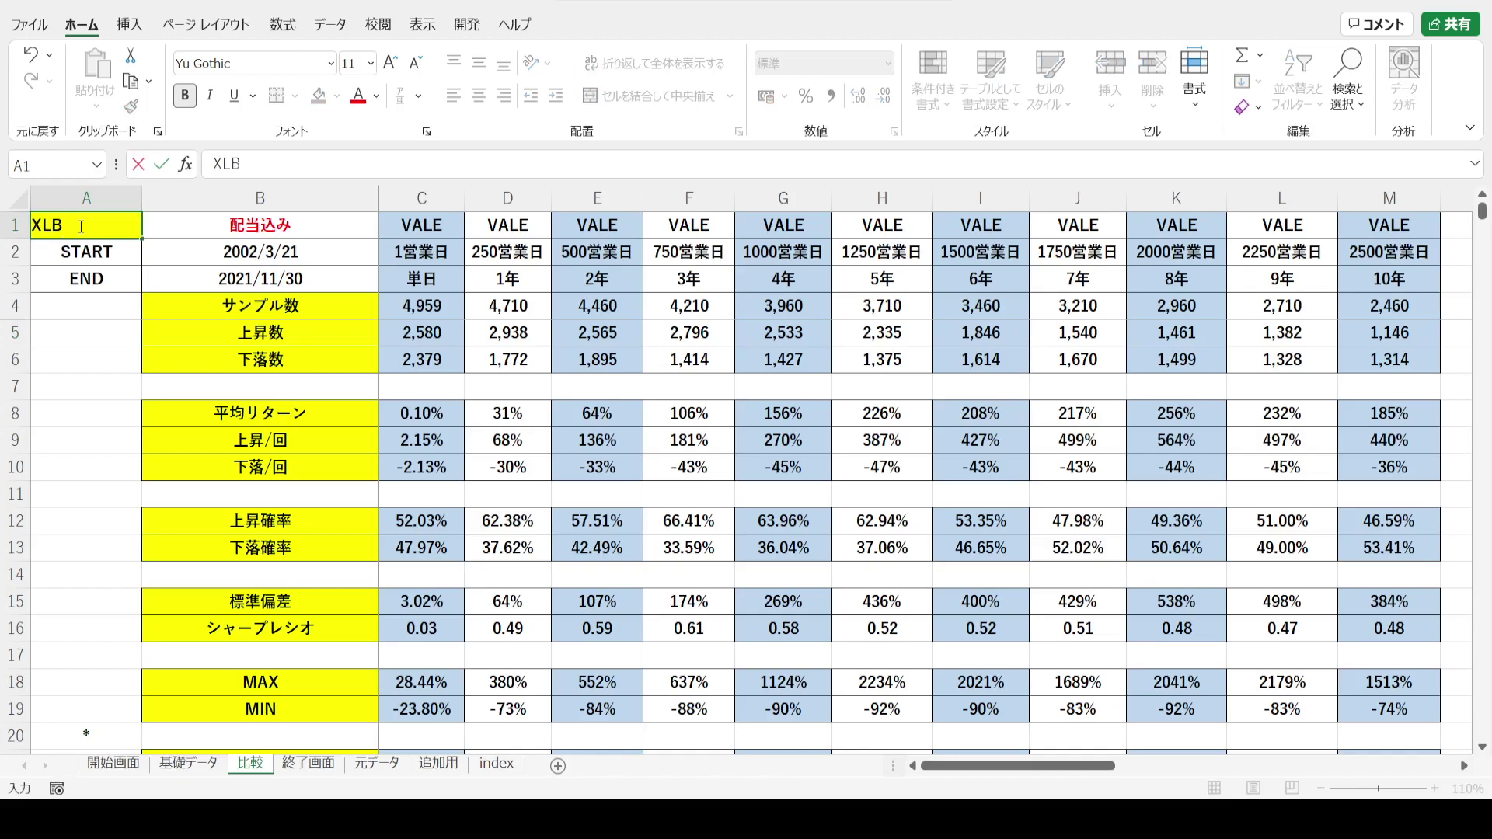
pyautogui.press('Return')
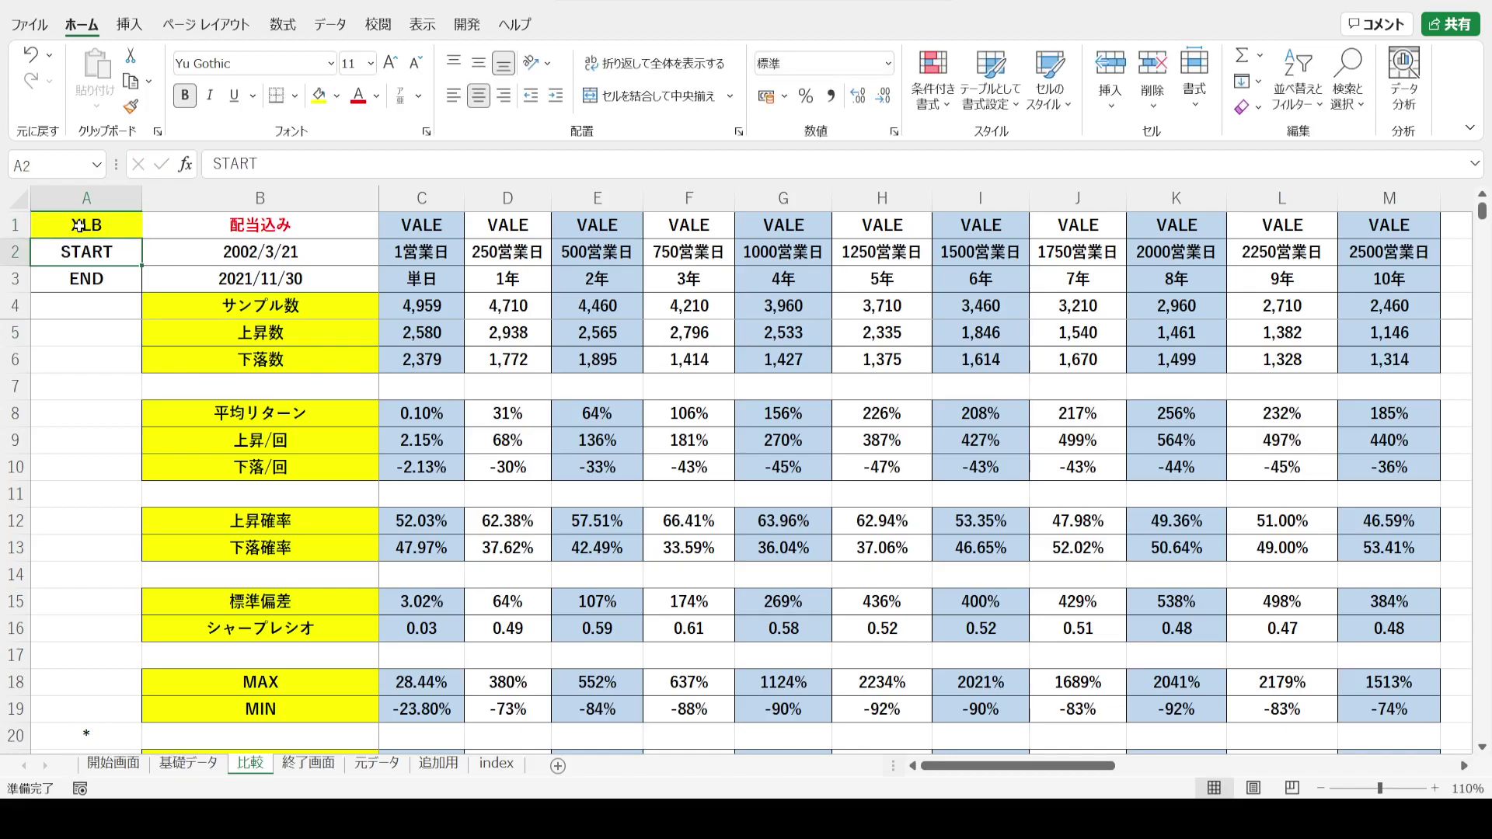
# - Compare the average return, standard deviation and Sharpe ratio rows of VALE and XLB
pyautogui.click(106, 450)
pyautogui.hotkey('ctrl', 'Down')
pyautogui.hotkey('ctrl', 'Down')
pyautogui.hotkey('ctrl', 'Up')
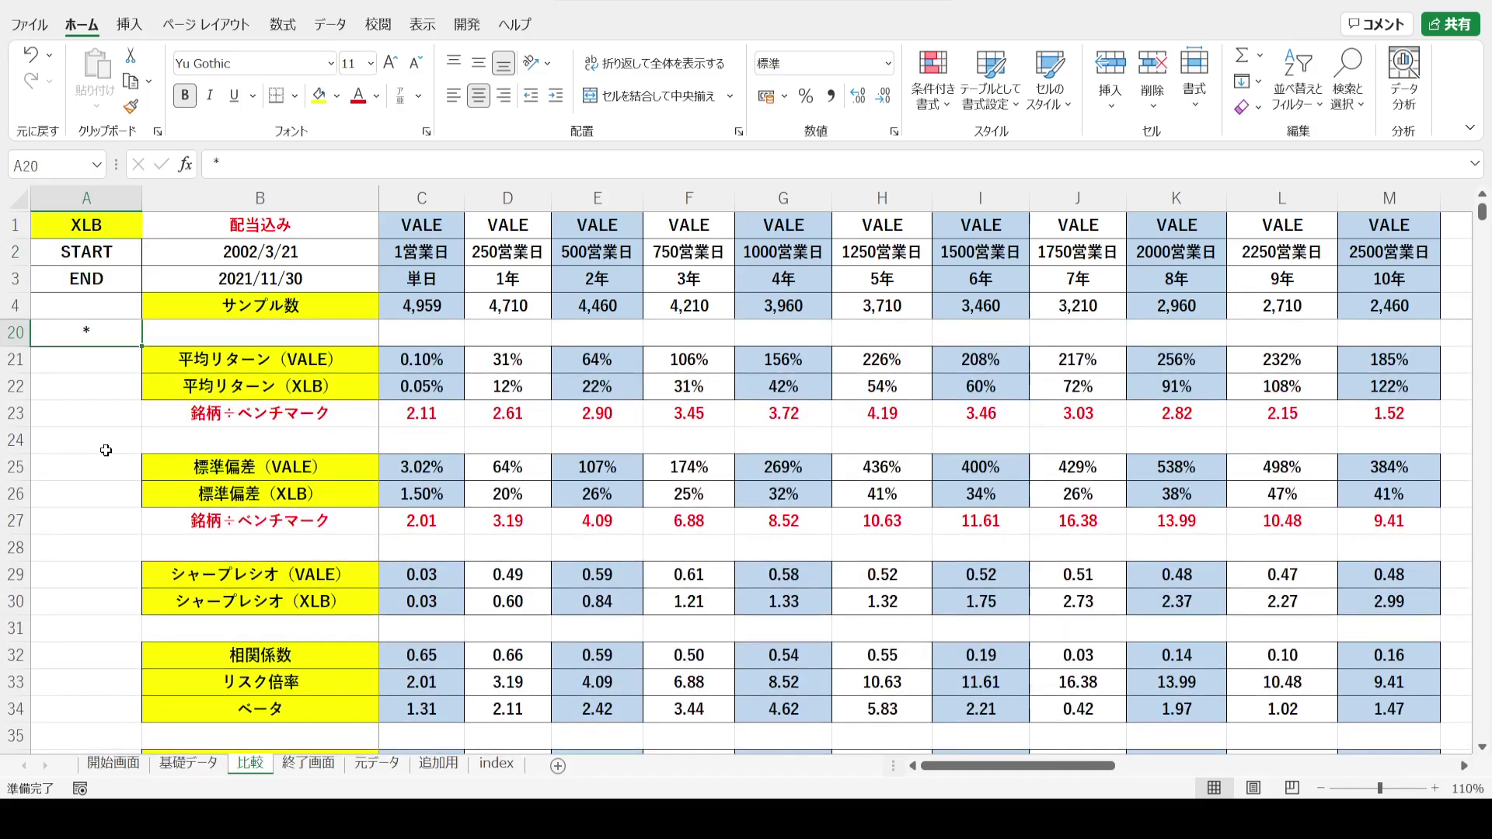
pyautogui.moveTo(15, 360); pyautogui.dragTo(16, 389)
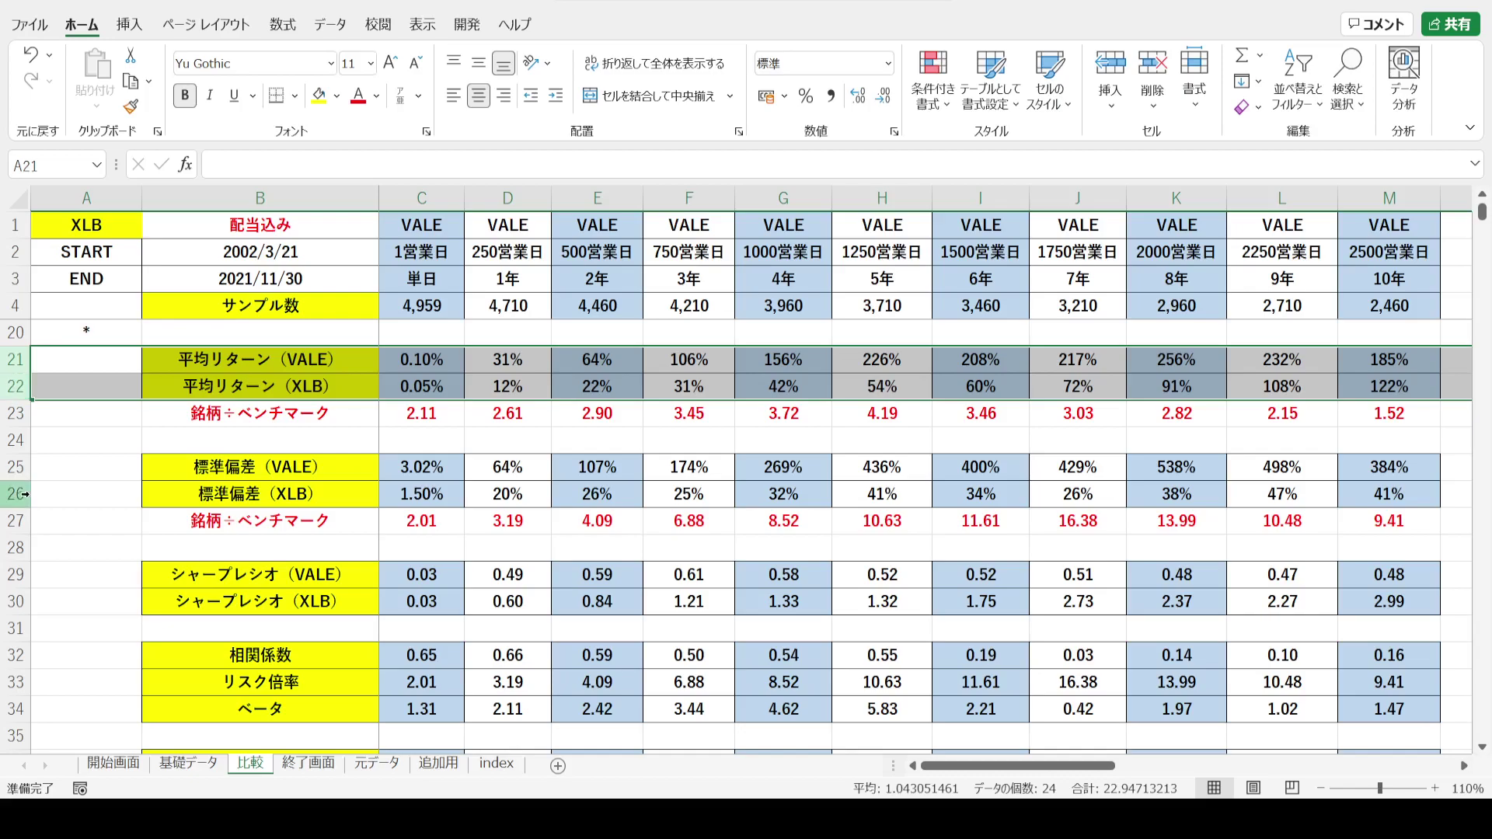
pyautogui.moveTo(14, 468); pyautogui.dragTo(9, 496)
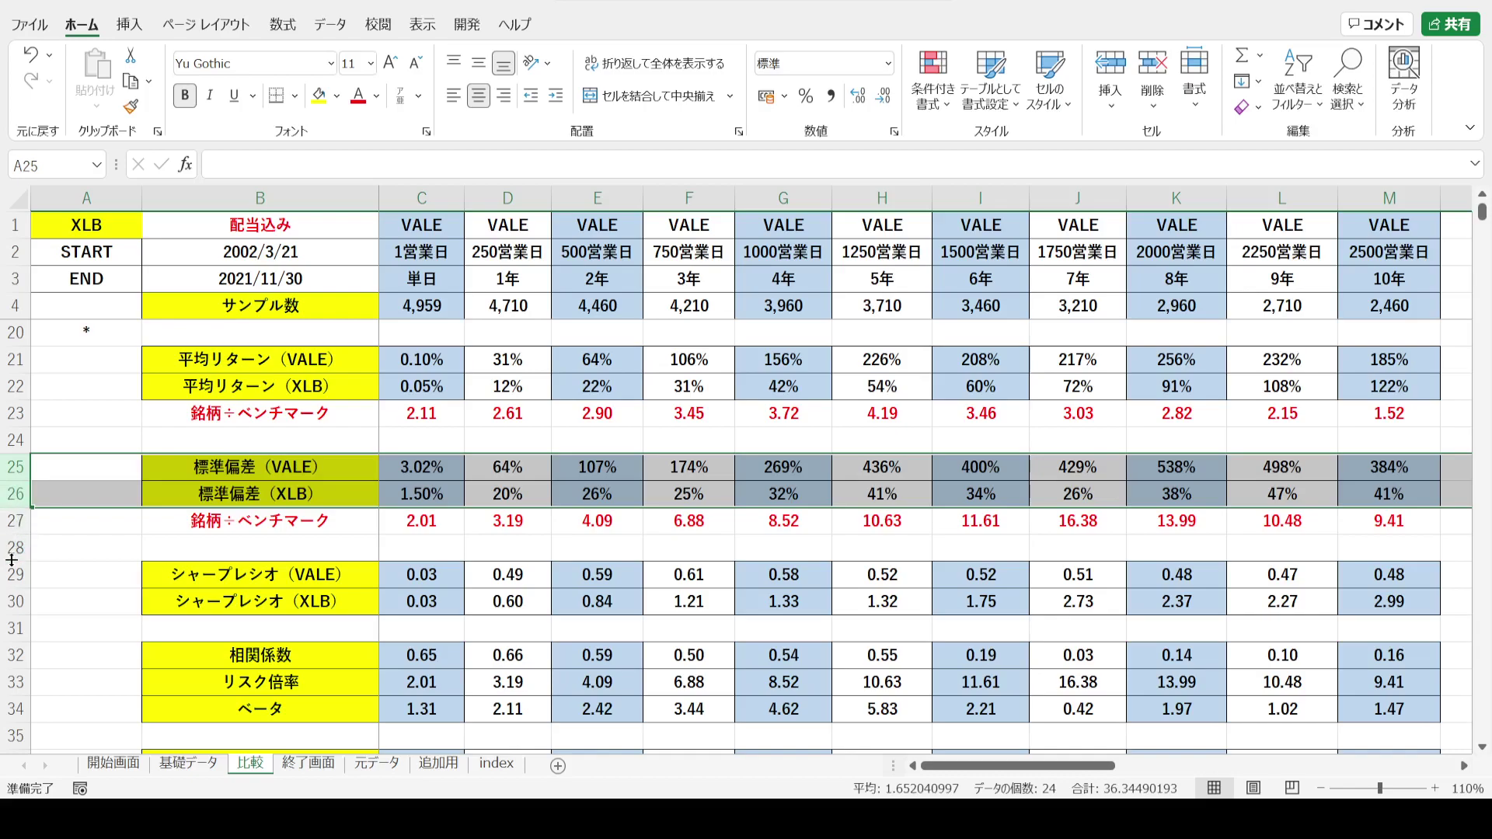
pyautogui.moveTo(9, 576); pyautogui.dragTo(3, 597)
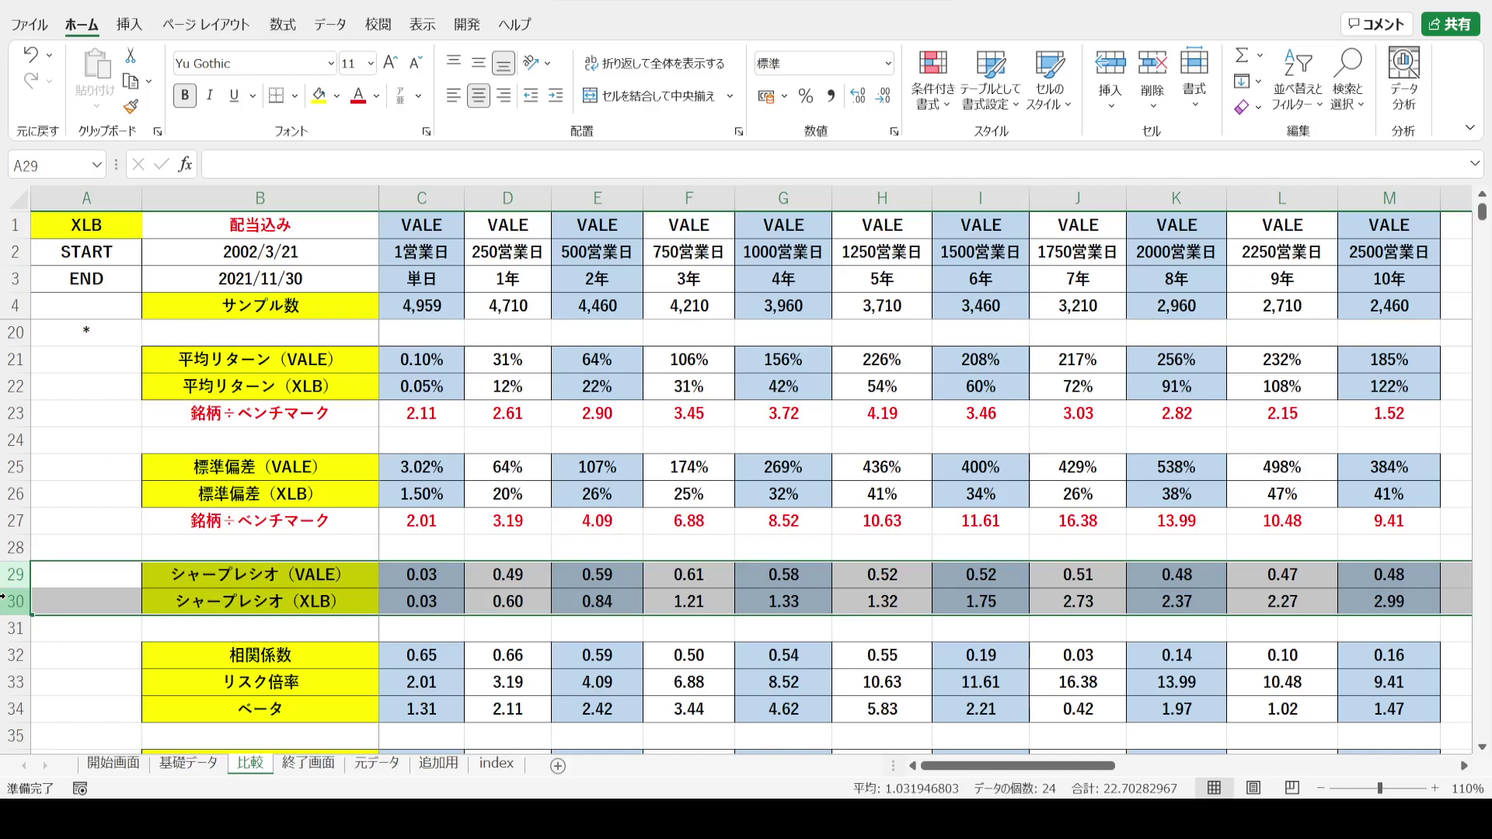
# - Examine the 相関係数 row between VALE and XLB, including the 6年 to 10年 columns
pyautogui.click(6, 655)
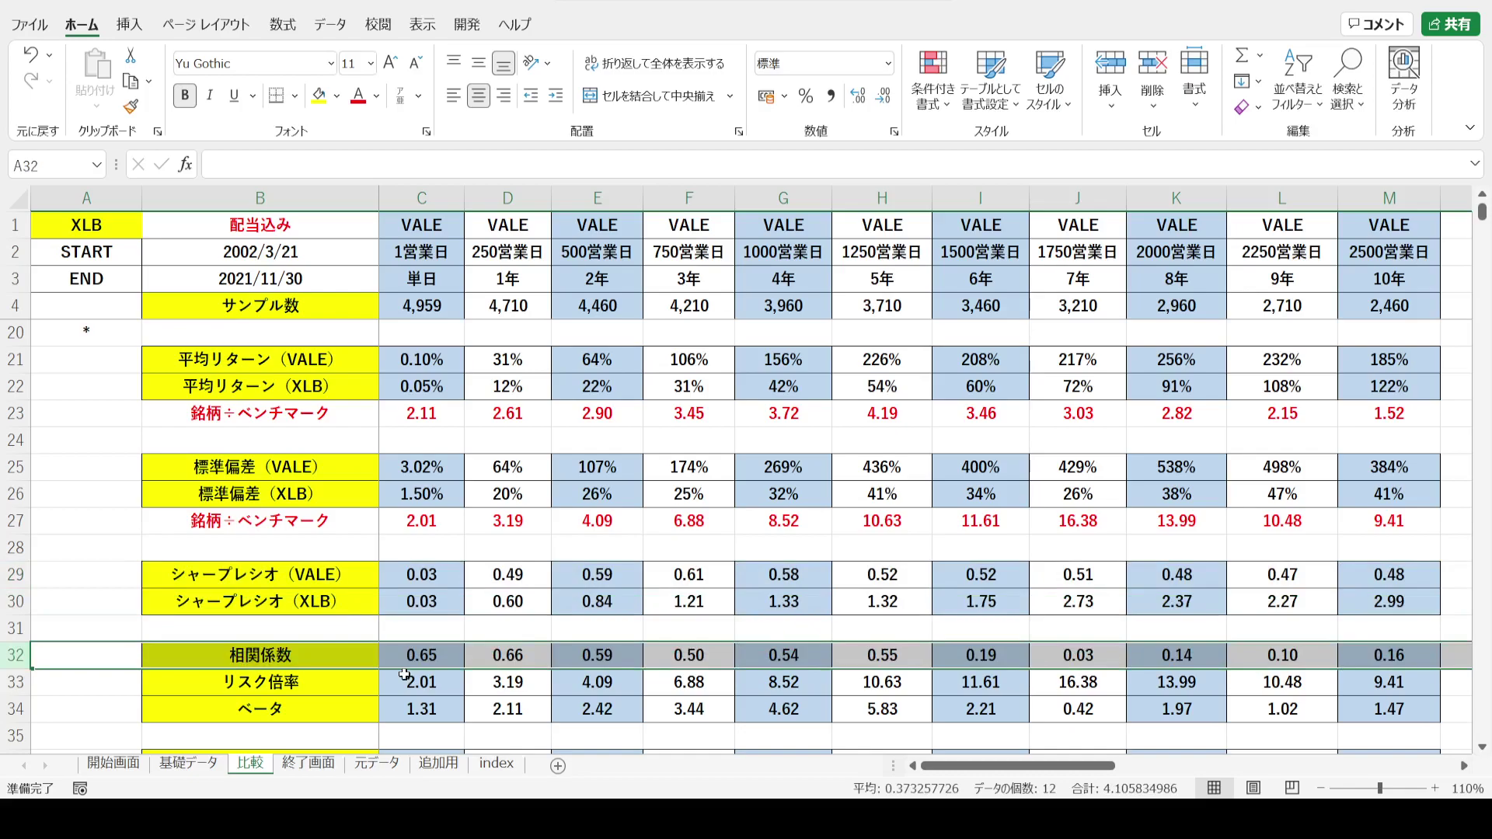
pyautogui.click(405, 677)
pyautogui.moveTo(422, 653); pyautogui.dragTo(1381, 657)
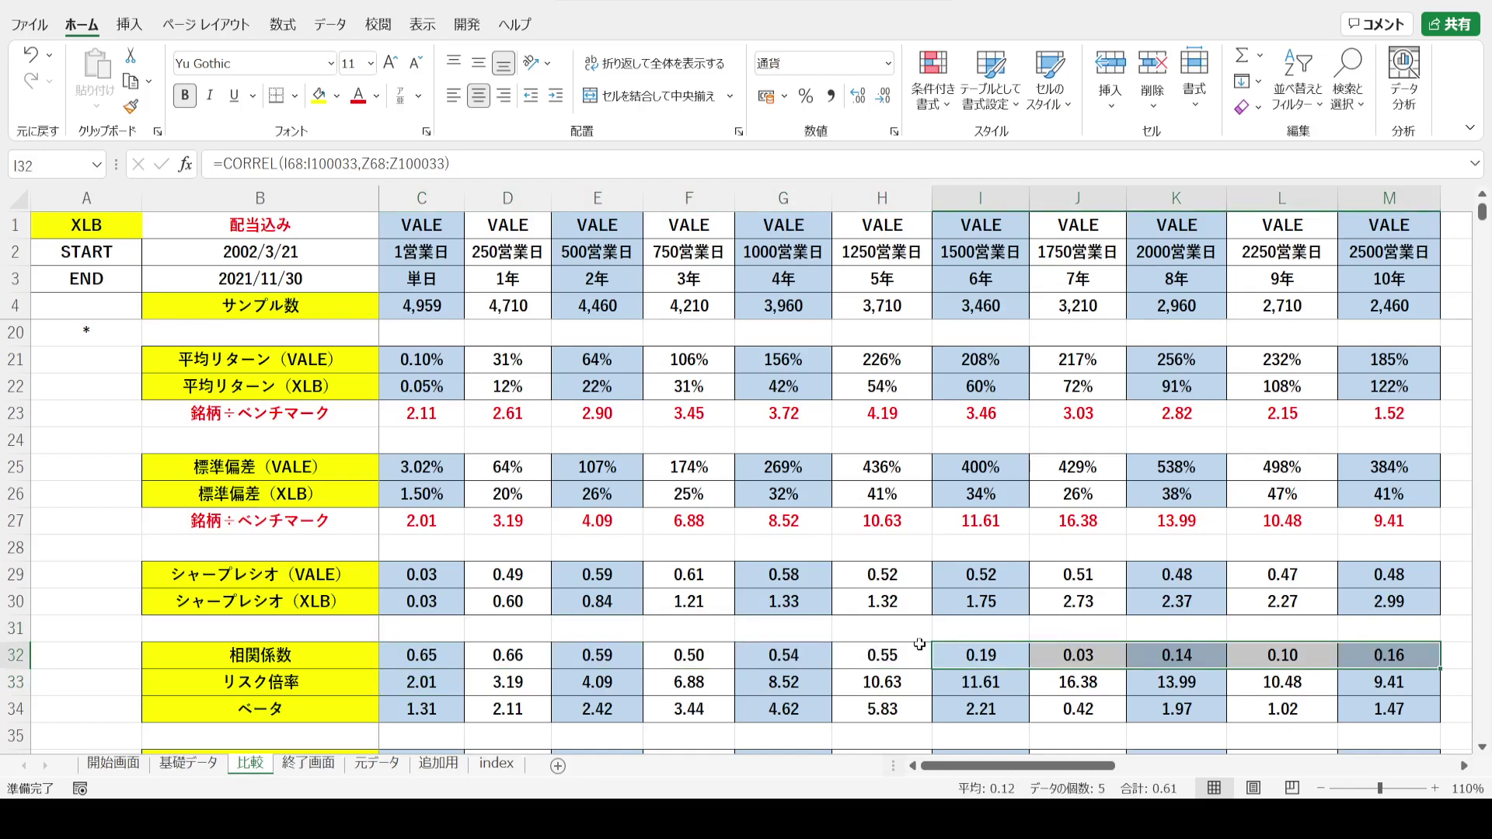
# - Review the リスク倍率 and ベータ rows against XLB, checking the リスク倍率 cells from 10年 back to 6年
pyautogui.click(14, 683)
pyautogui.click(14, 709)
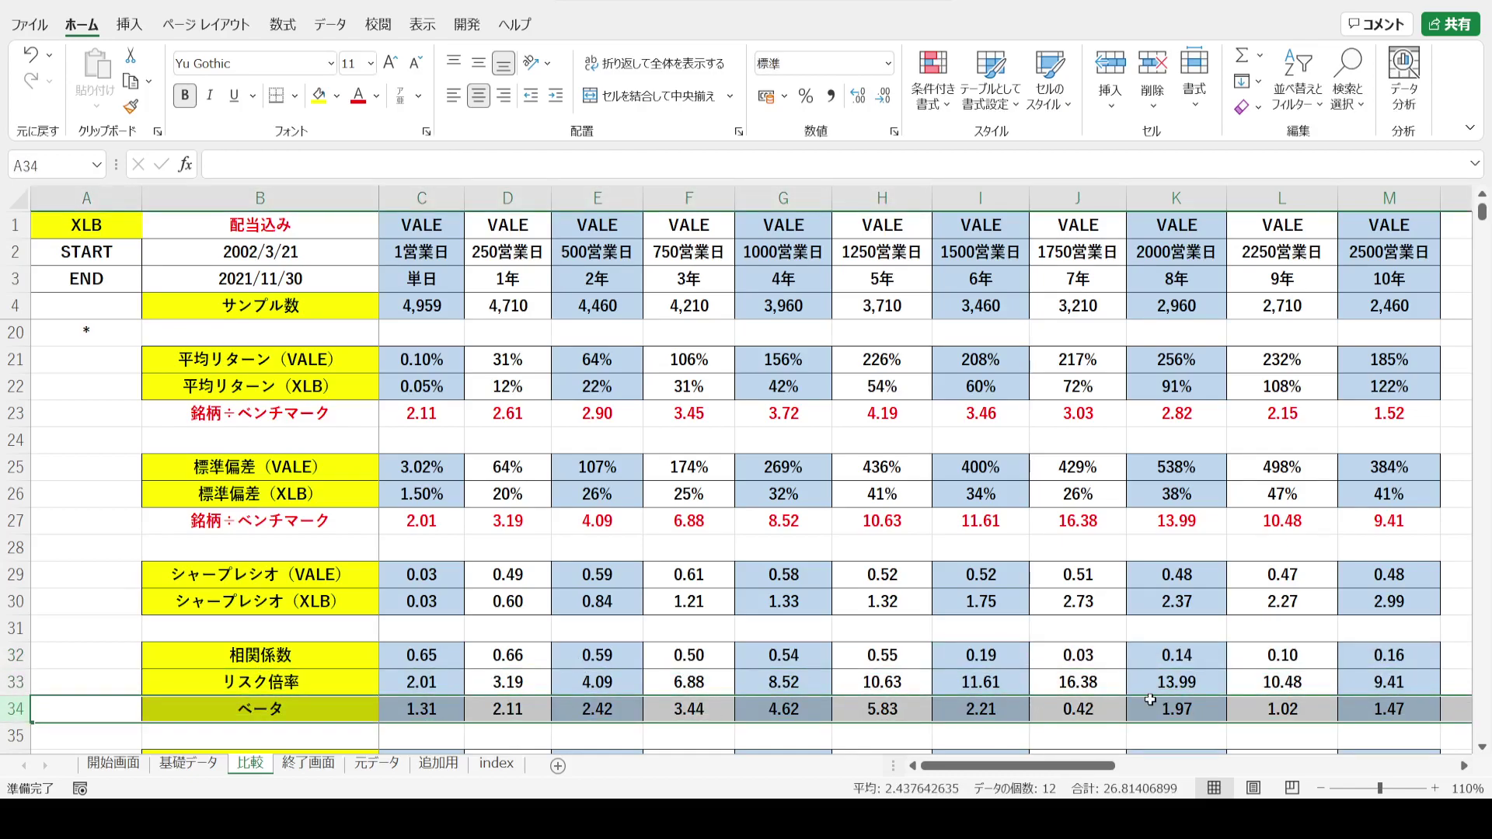
pyautogui.click(1359, 657)
pyautogui.click(1347, 681)
pyautogui.press('Left')
pyautogui.press('Left')
pyautogui.press('Left')
pyautogui.press('Left')
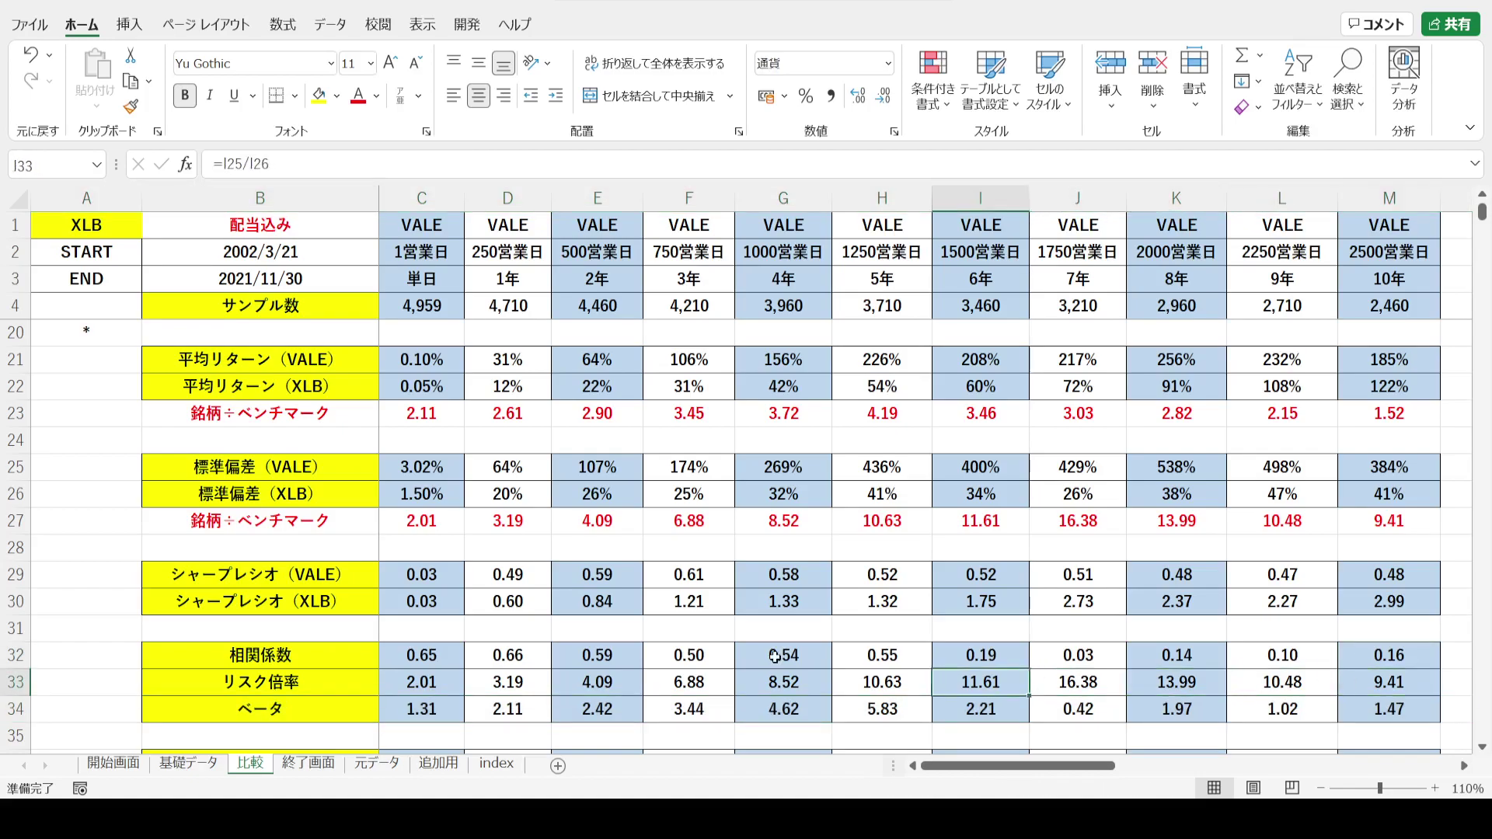
# - Examine the beta and alpha return rows and both 構成比率 rows for VALE against XLB
pyautogui.press('Home')
pyautogui.hotkey('ctrl', 'Down')
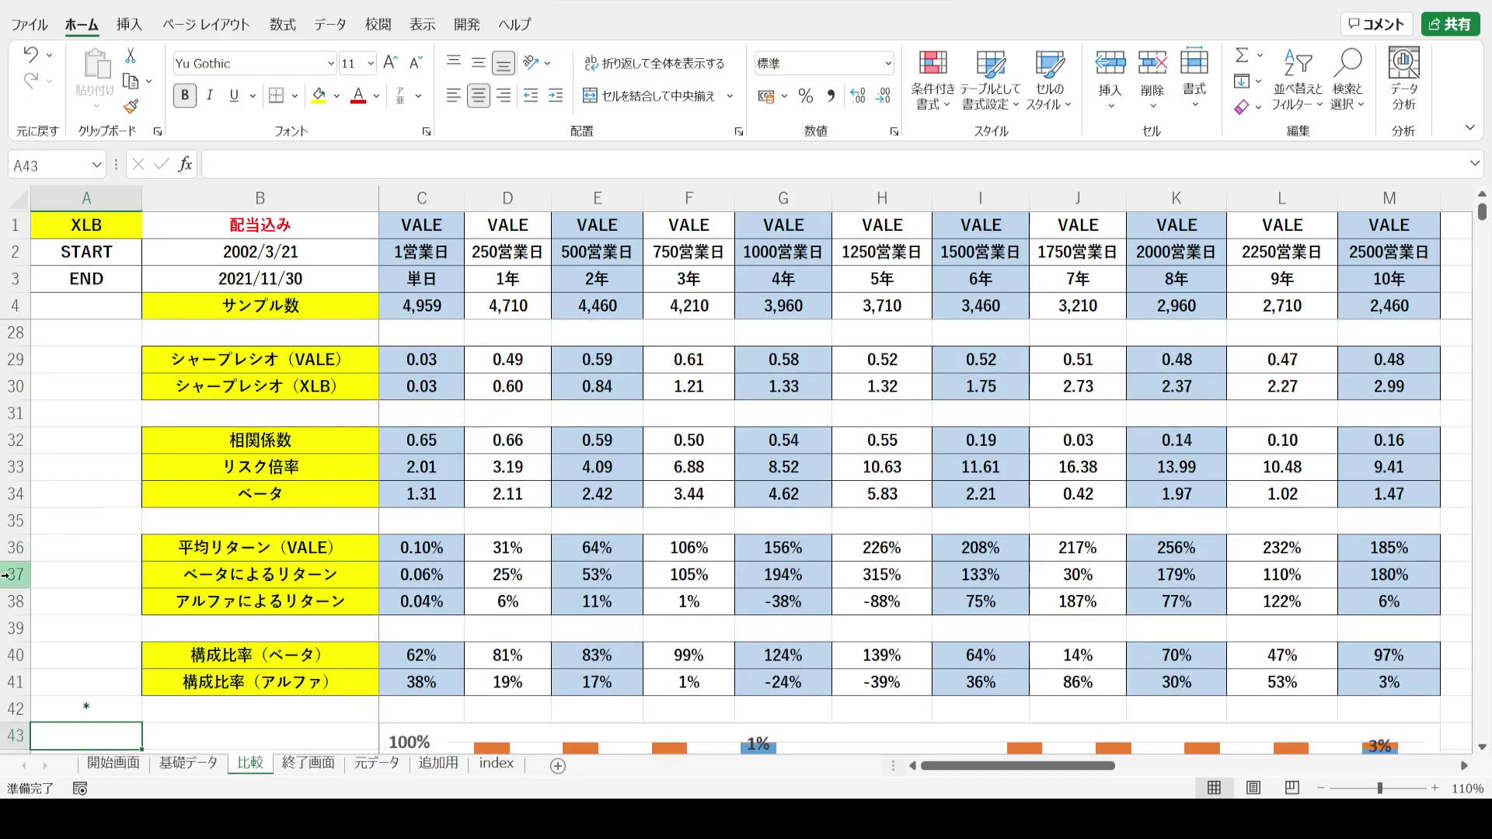
pyautogui.moveTo(5, 575); pyautogui.dragTo(5, 597)
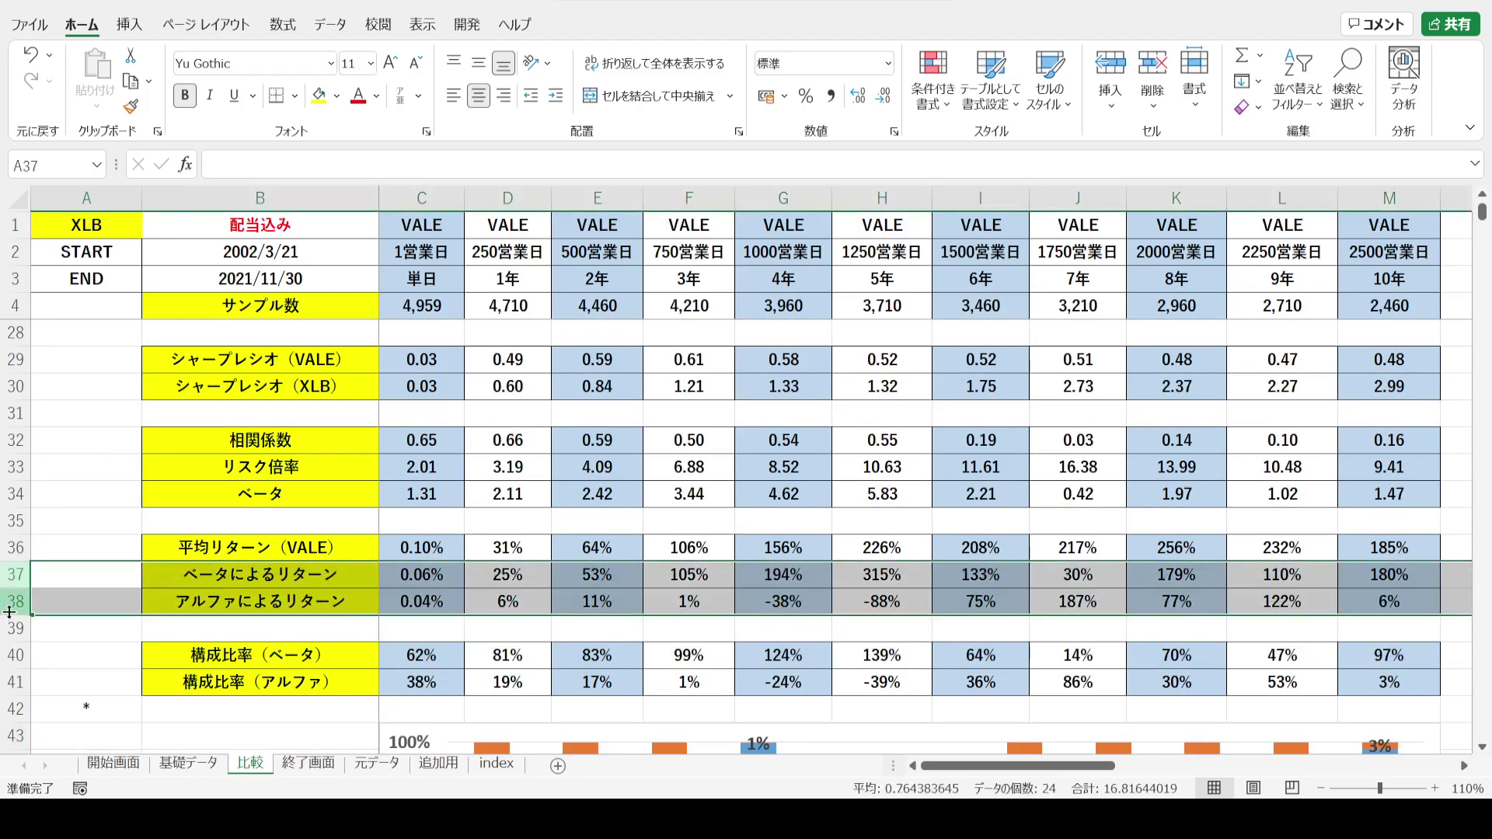
pyautogui.moveTo(5, 655); pyautogui.dragTo(7, 684)
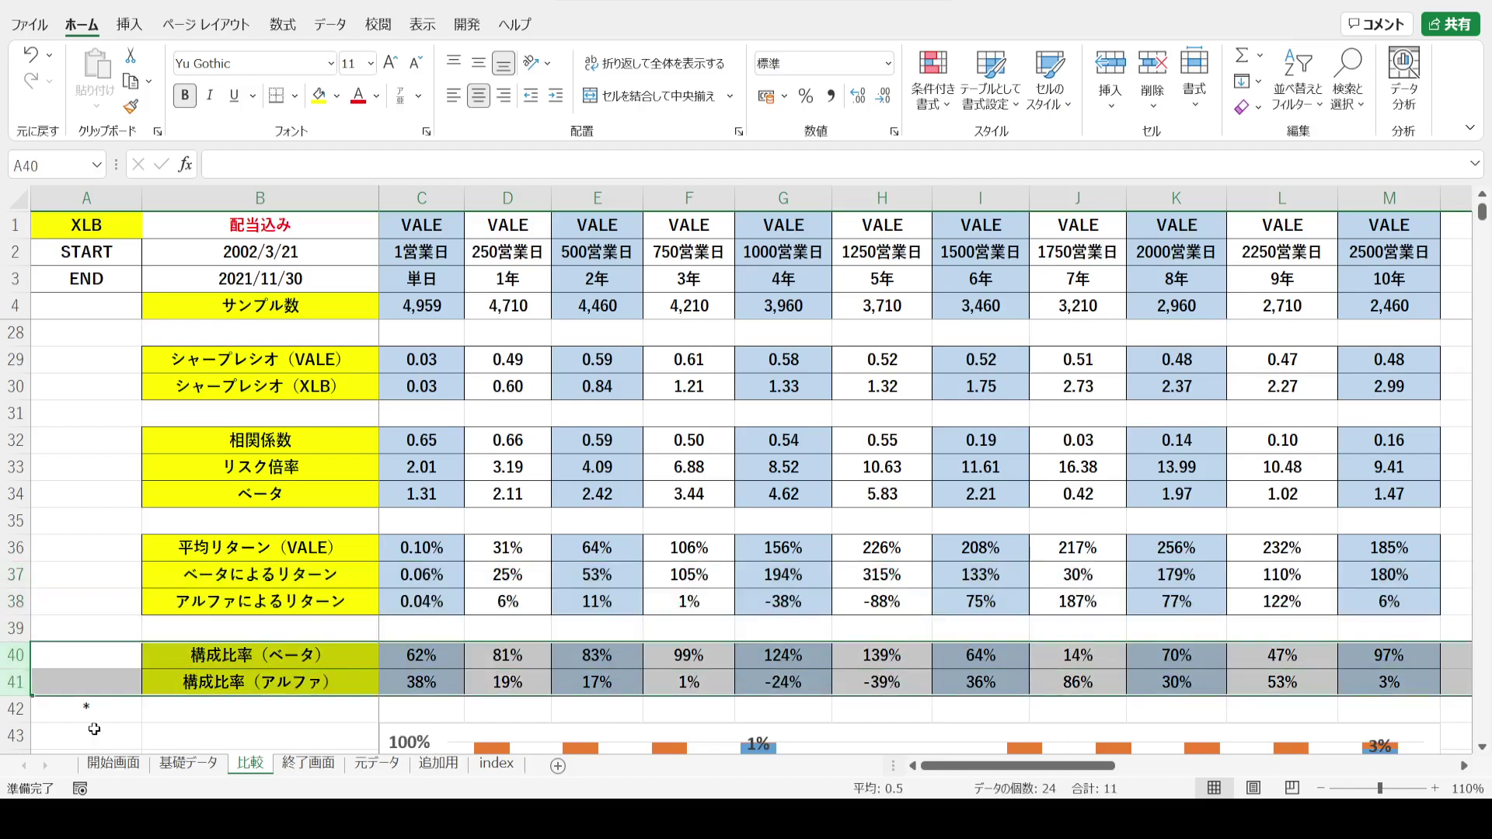
# - Examine the stacked 構成比率 chart of beta and alpha shares by holding period for VALE against XLB
pyautogui.click(92, 729)
pyautogui.hotkey('ctrl', 'Down')
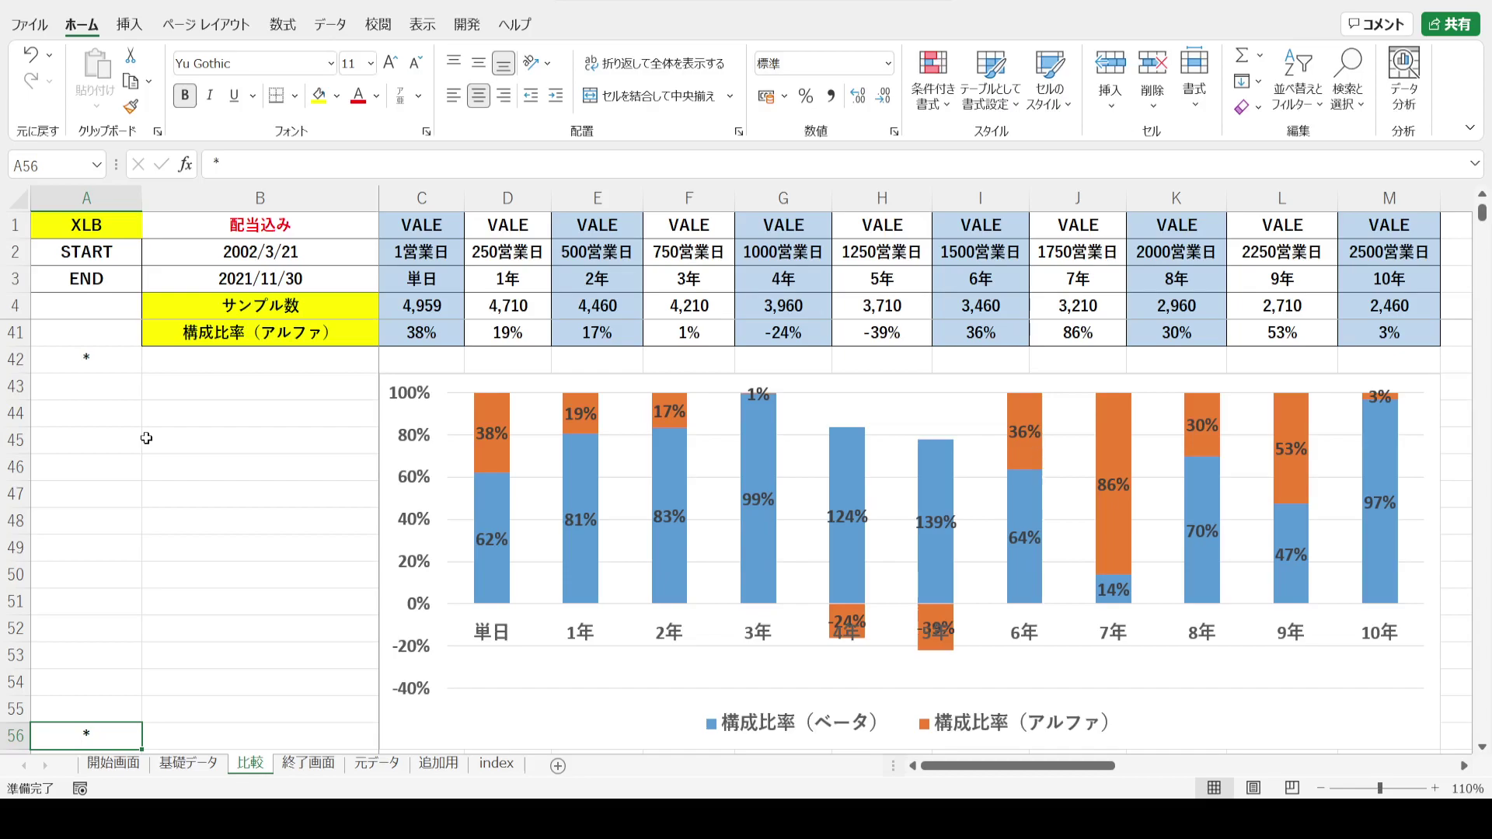
# - Re-examine the 相関係数 row between VALE and XLB, comparing the 単日 to 5年 cells with the 6年 to 10年 cells
pyautogui.press('Up')
pyautogui.press('Up')
pyautogui.press('Up')
pyautogui.press('Up')
pyautogui.press('Up')
pyautogui.press('Up')
pyautogui.press('Up')
pyautogui.press('Up')
pyautogui.press('Up')
pyautogui.press('Up')
pyautogui.press('Up')
pyautogui.press('Up')
pyautogui.press('Up')
pyautogui.press('Up')
pyautogui.press('Up')
pyautogui.press('Up')
pyautogui.press('Up')
pyautogui.press('Up')
pyautogui.press('Up')
pyautogui.press('Up')
pyautogui.press('Up')
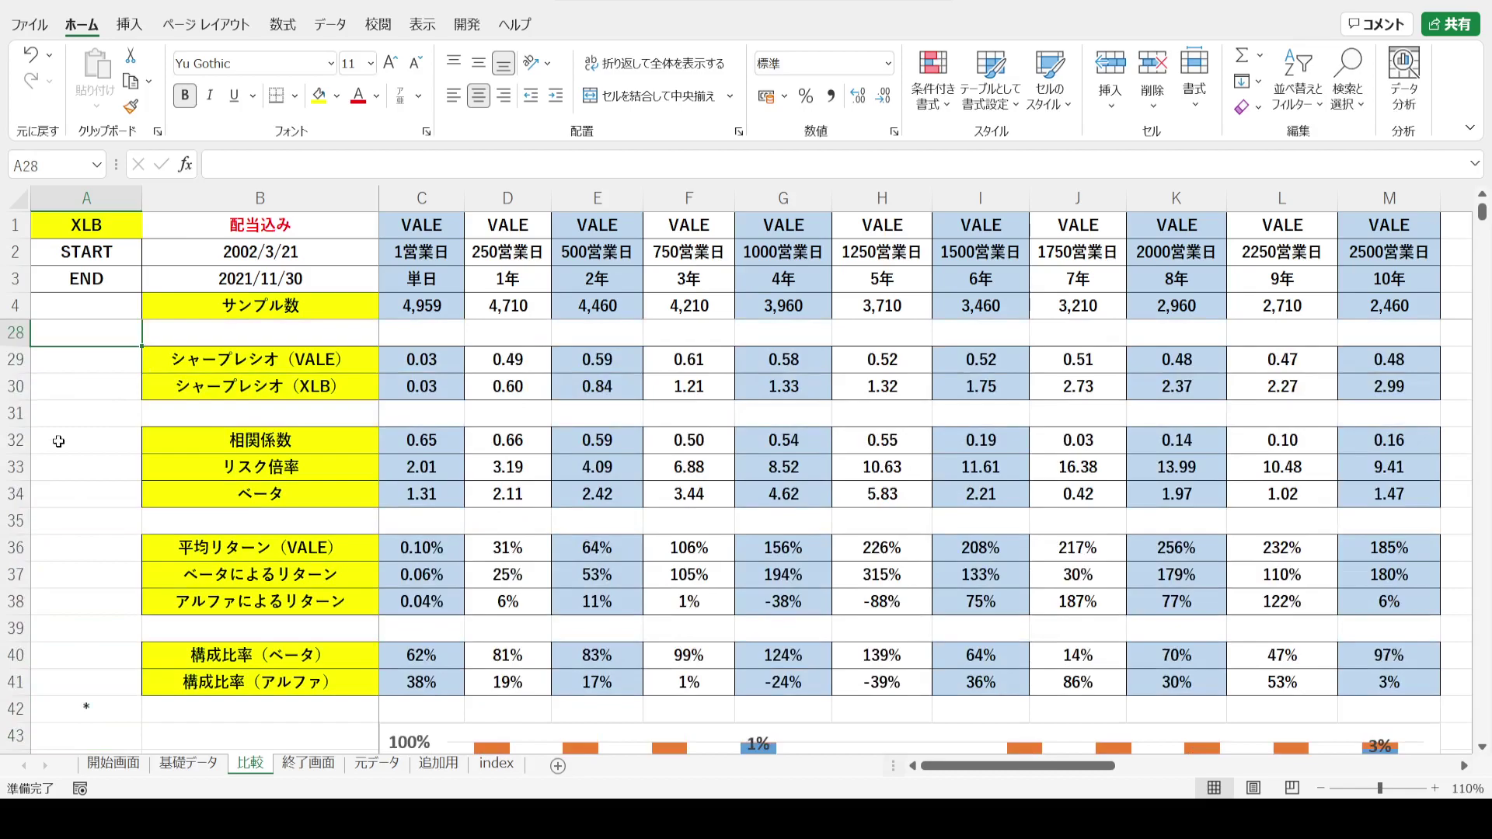
pyautogui.click(15, 441)
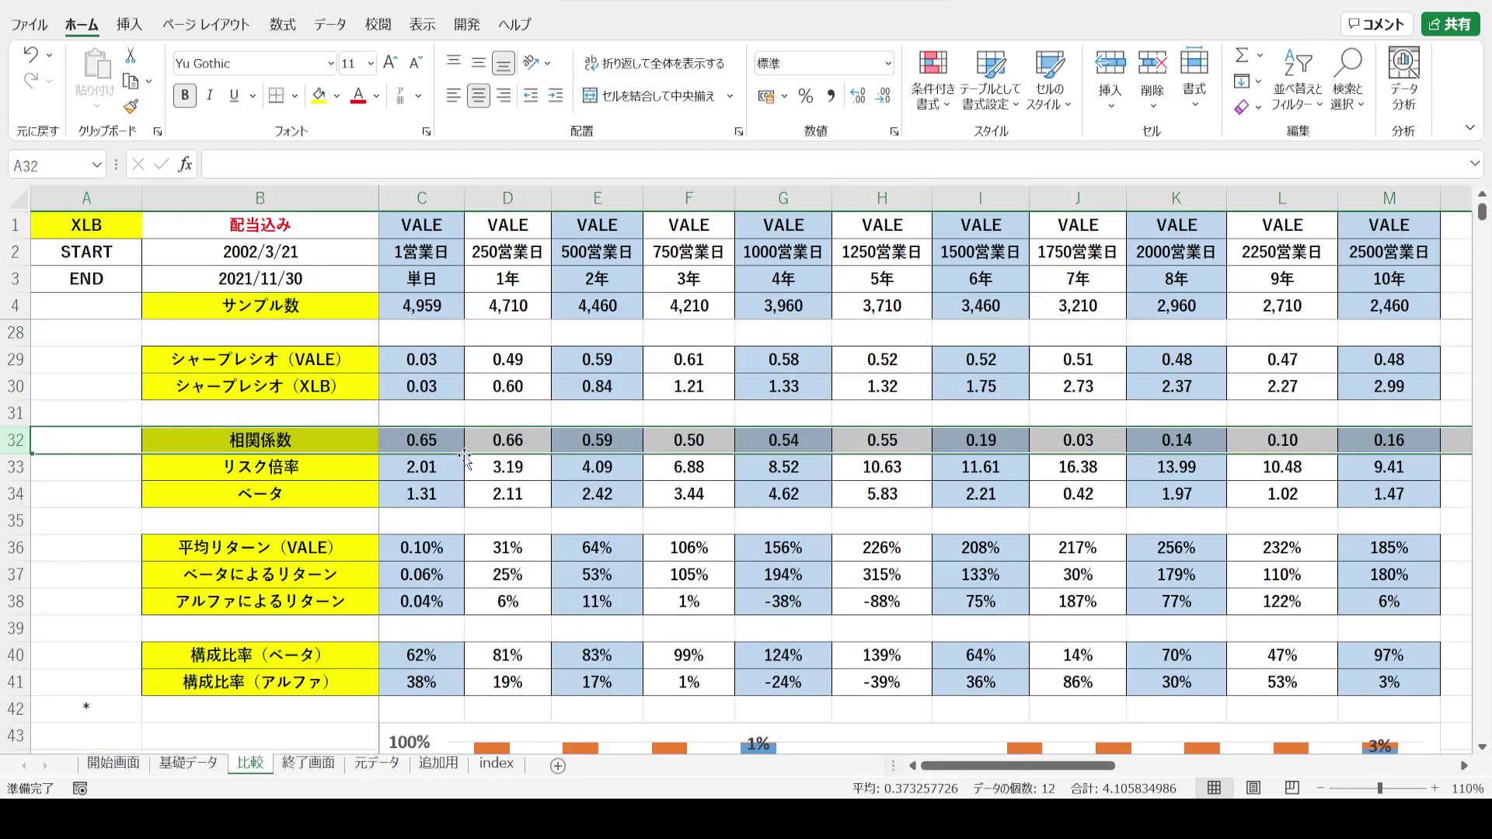
pyautogui.moveTo(425, 440); pyautogui.dragTo(888, 441)
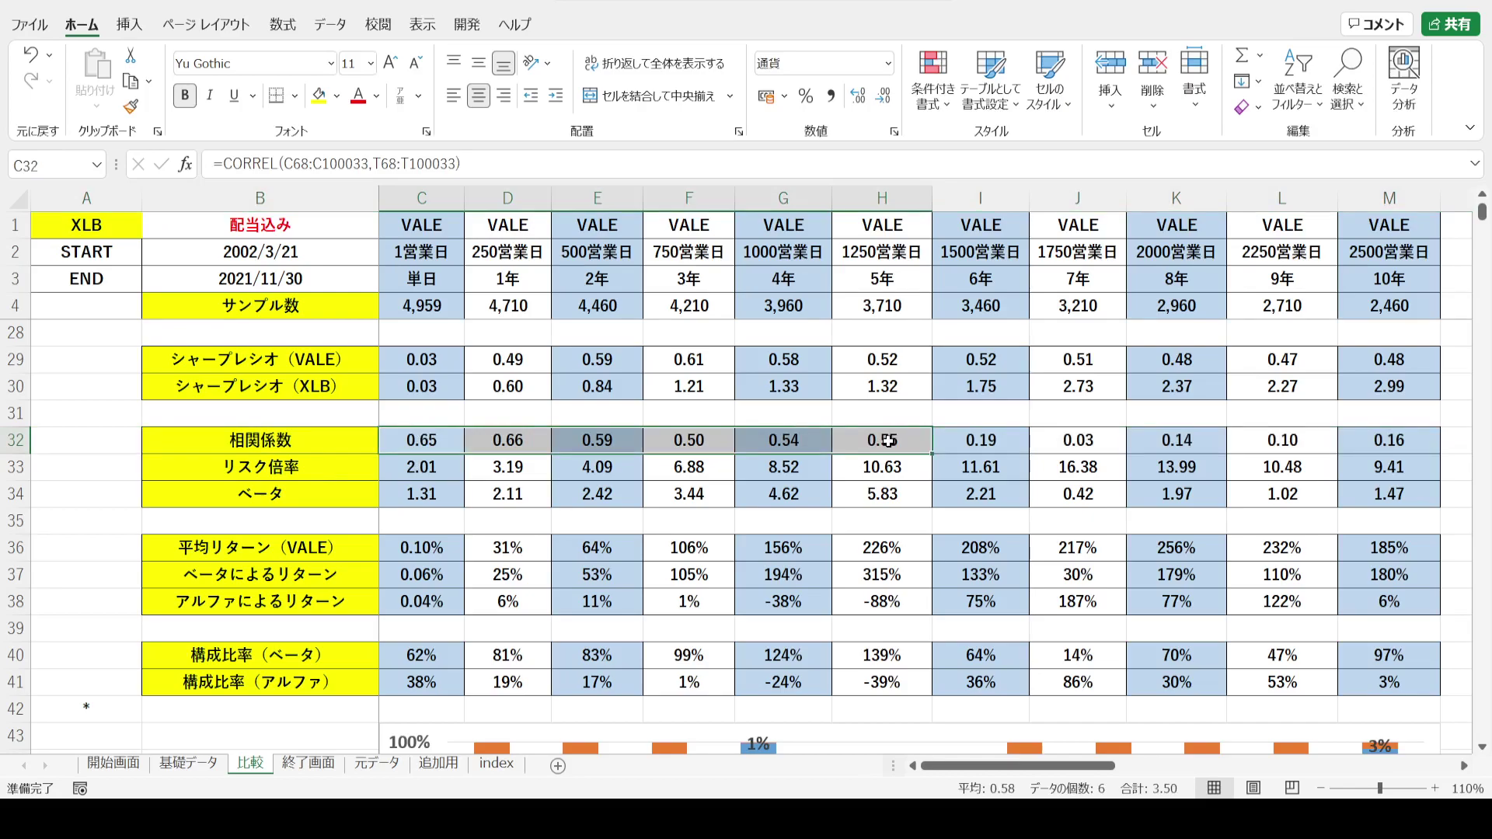
pyautogui.moveTo(968, 441); pyautogui.dragTo(1390, 440)
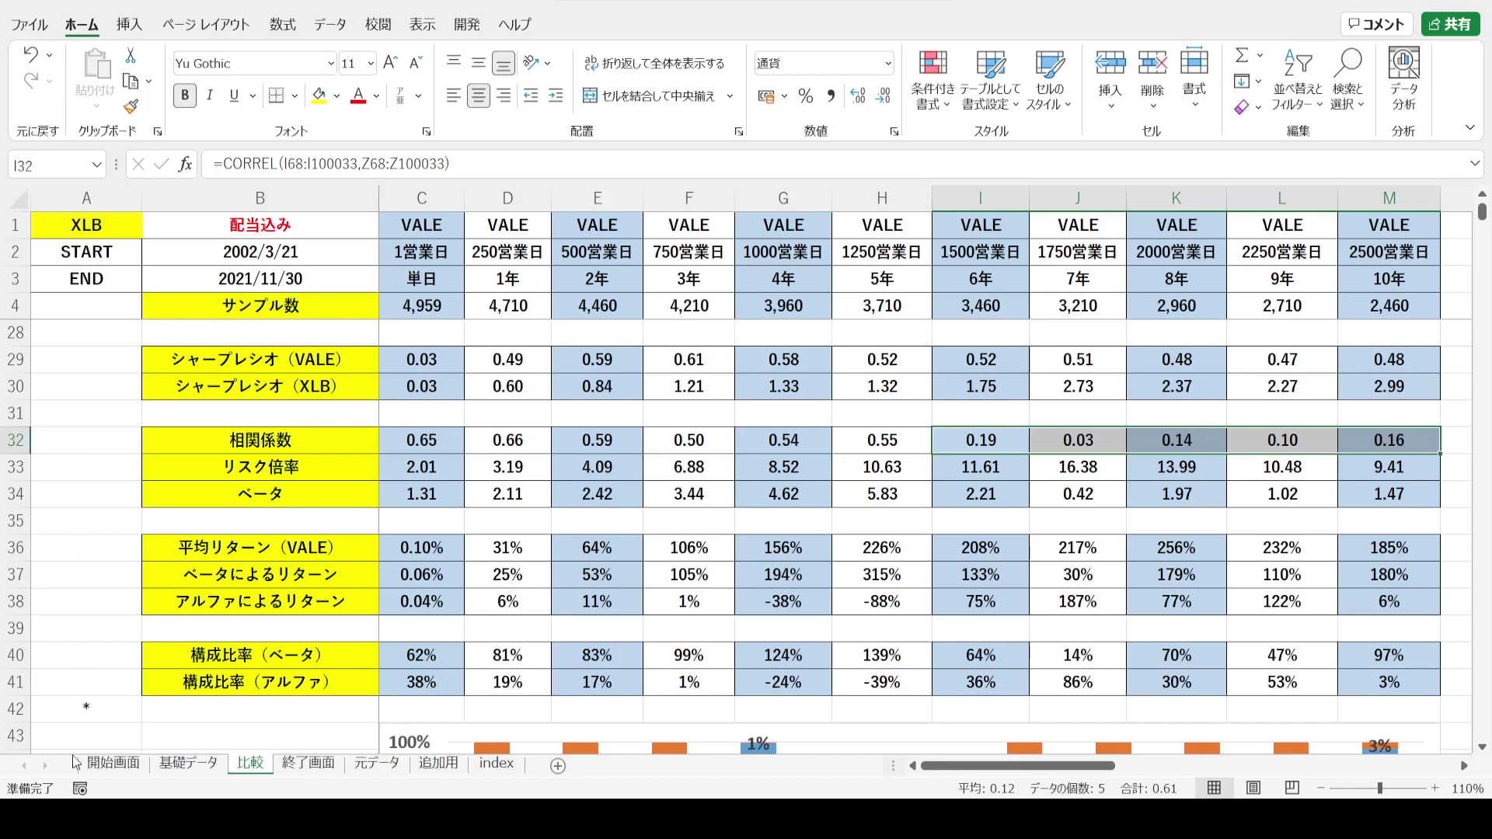
pyautogui.click(91, 707)
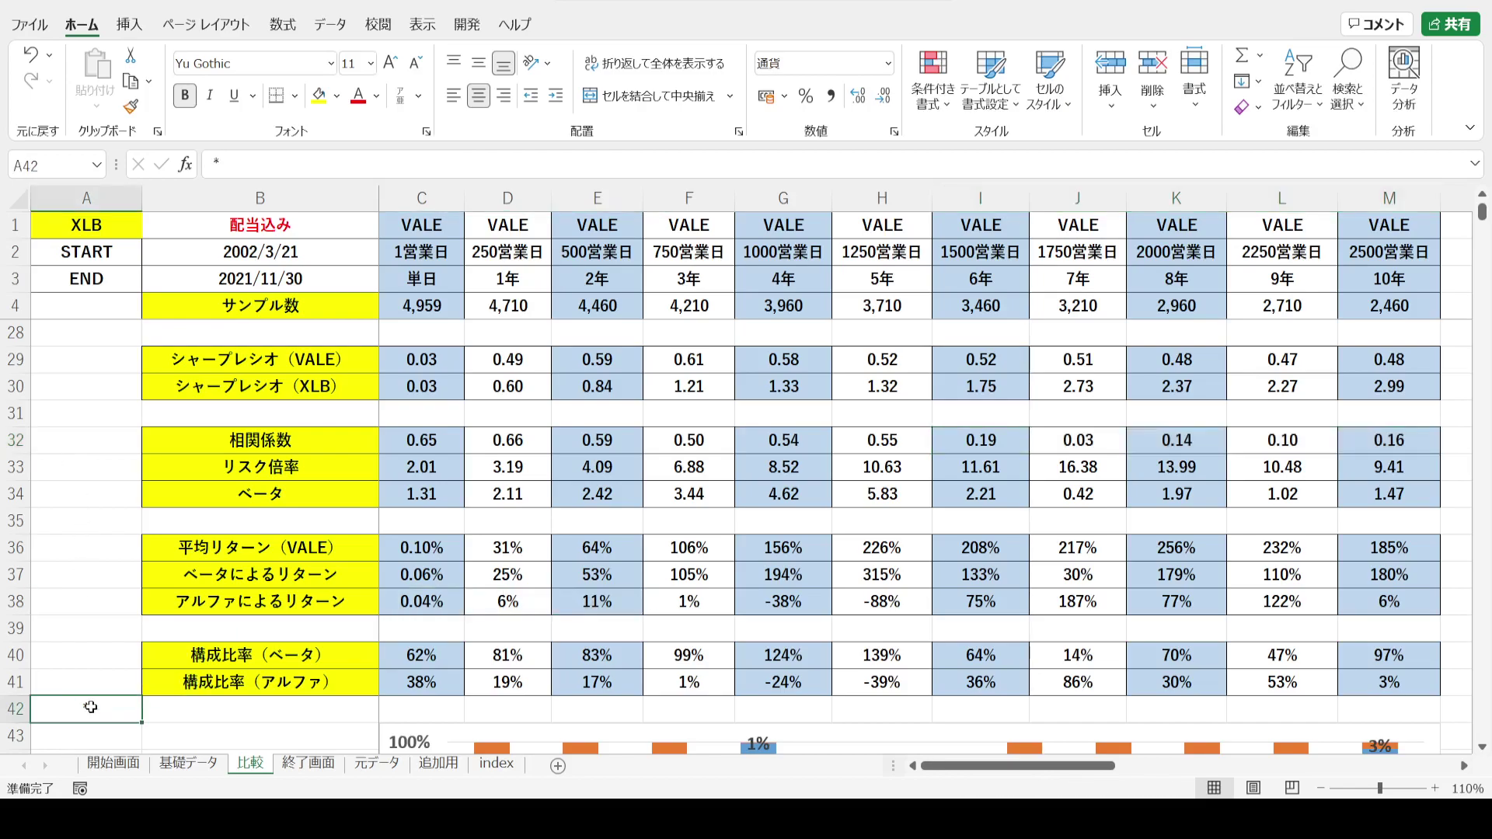
# - Show the 終了画面 sheet and highlight the row asking for requests and comments
pyautogui.click(319, 773)
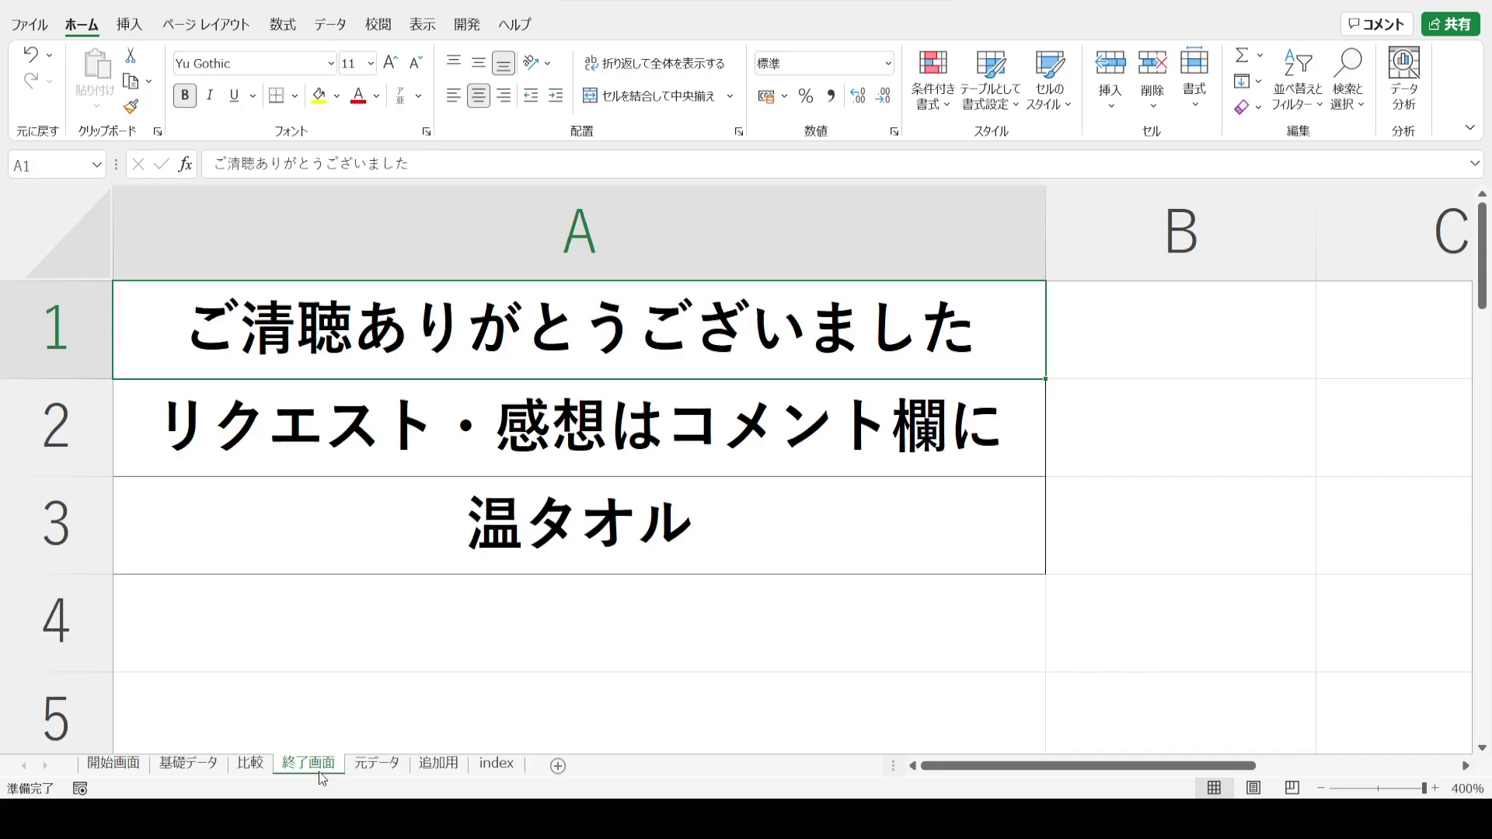
pyautogui.click(53, 450)
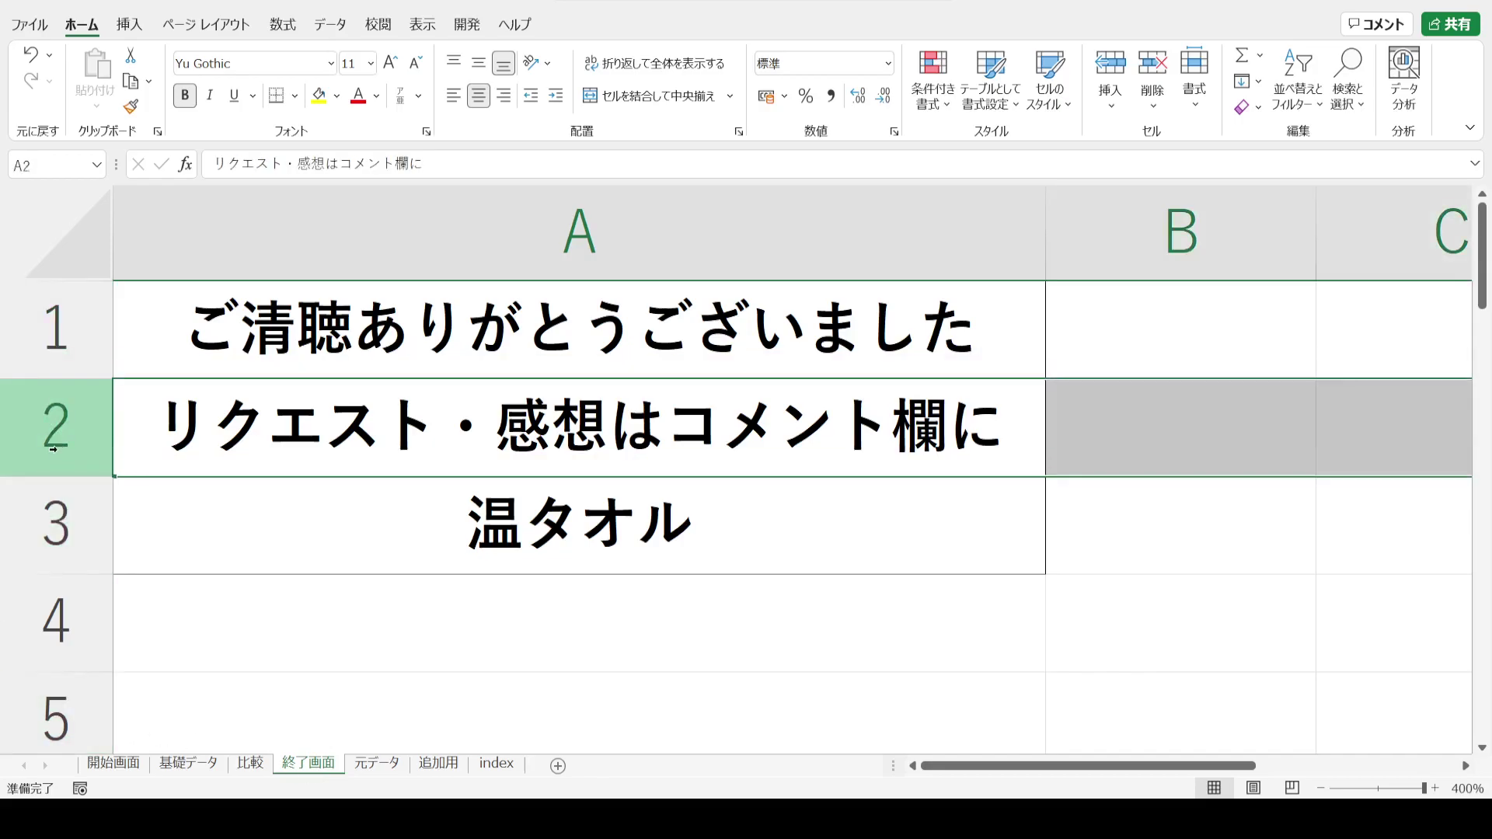